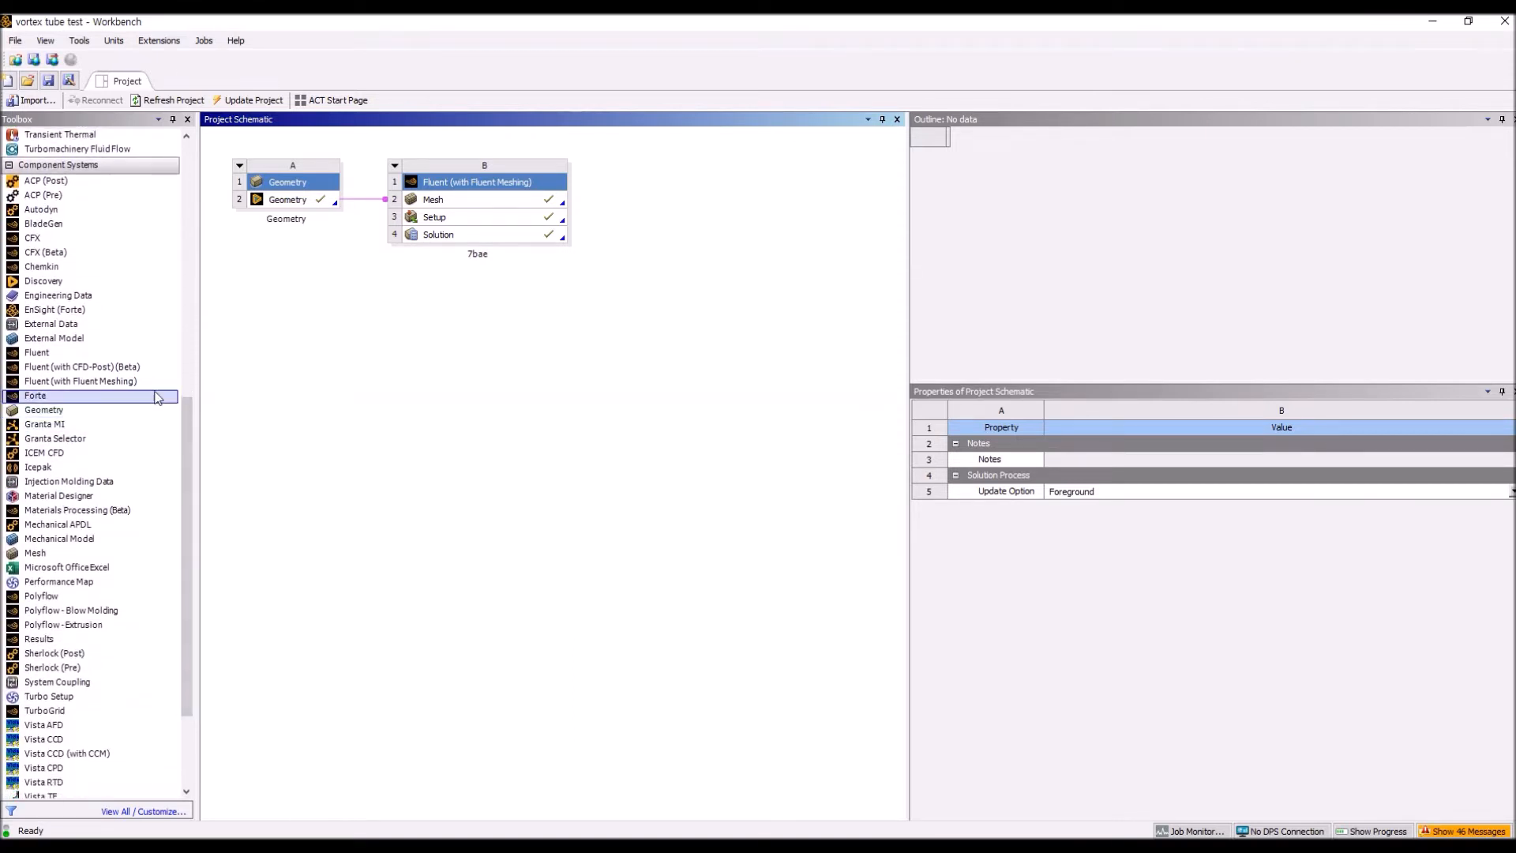
drag(43, 418, 282, 361)
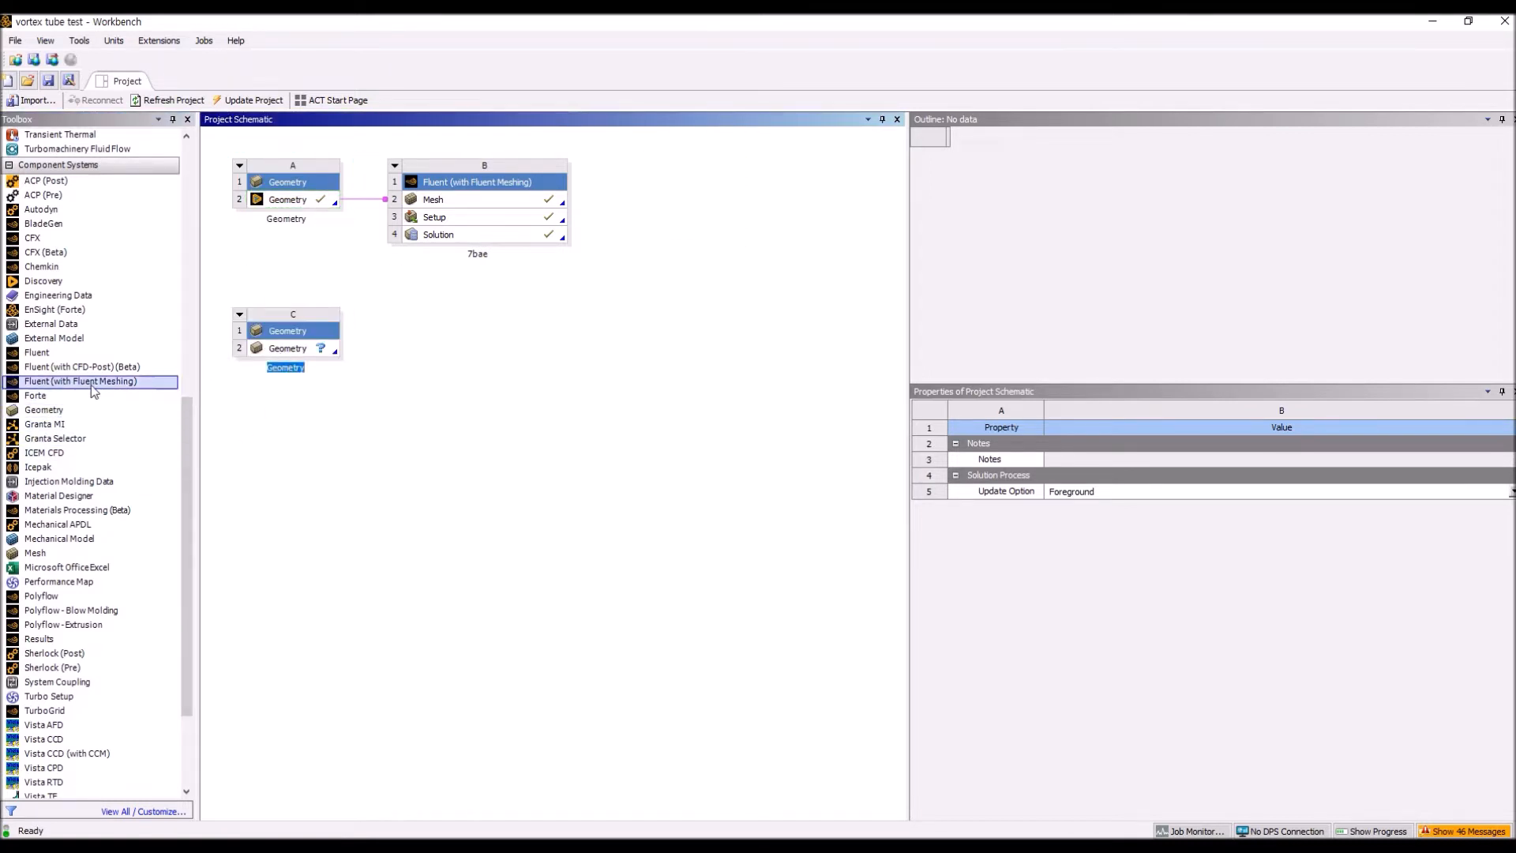
drag(93, 384, 288, 352)
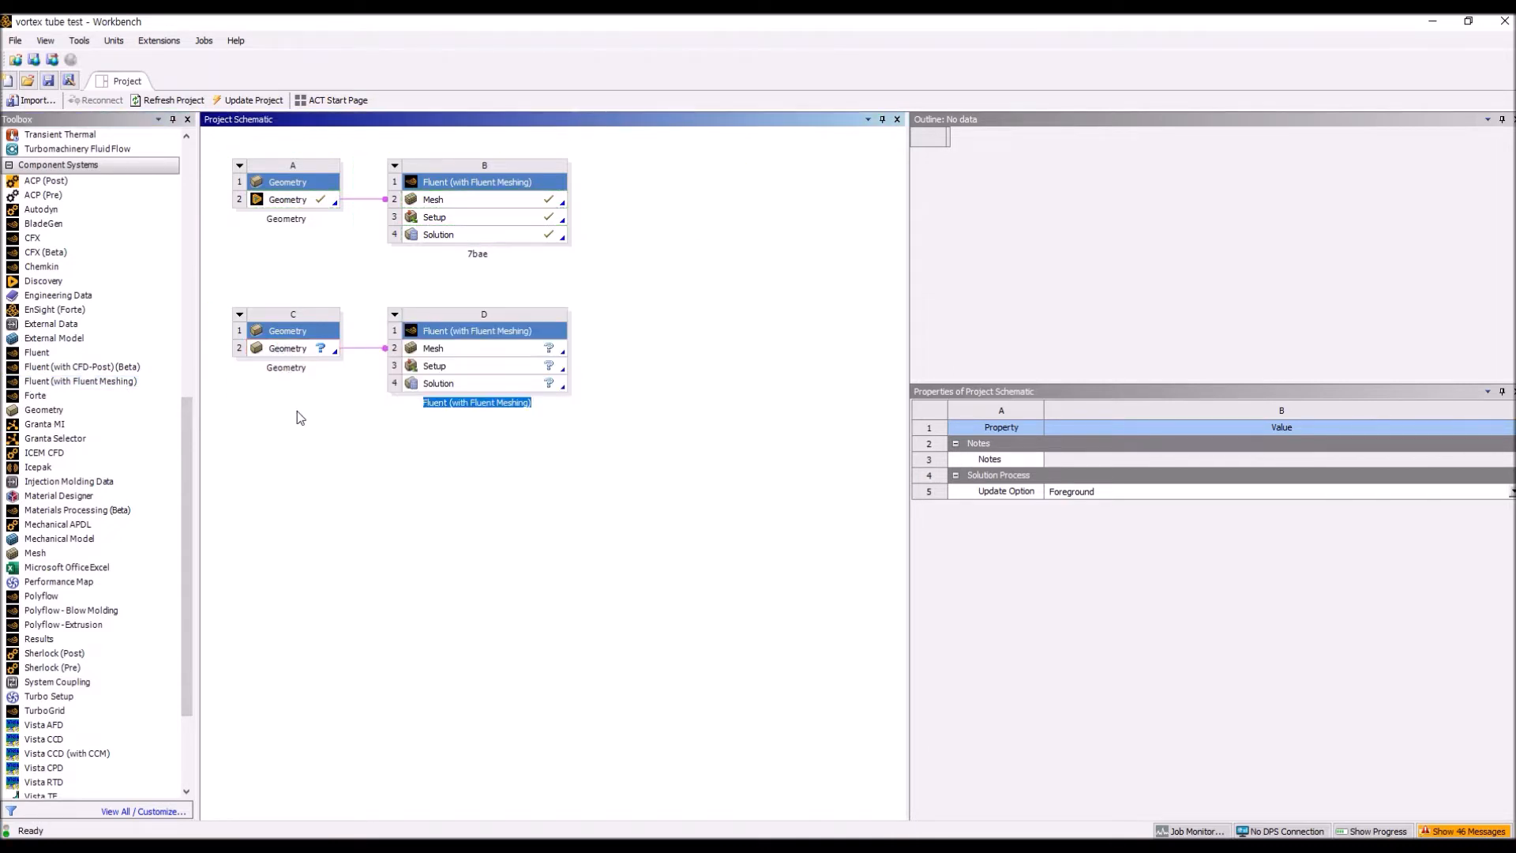
click(217, 284)
drag(211, 287, 651, 473)
key(Delete)
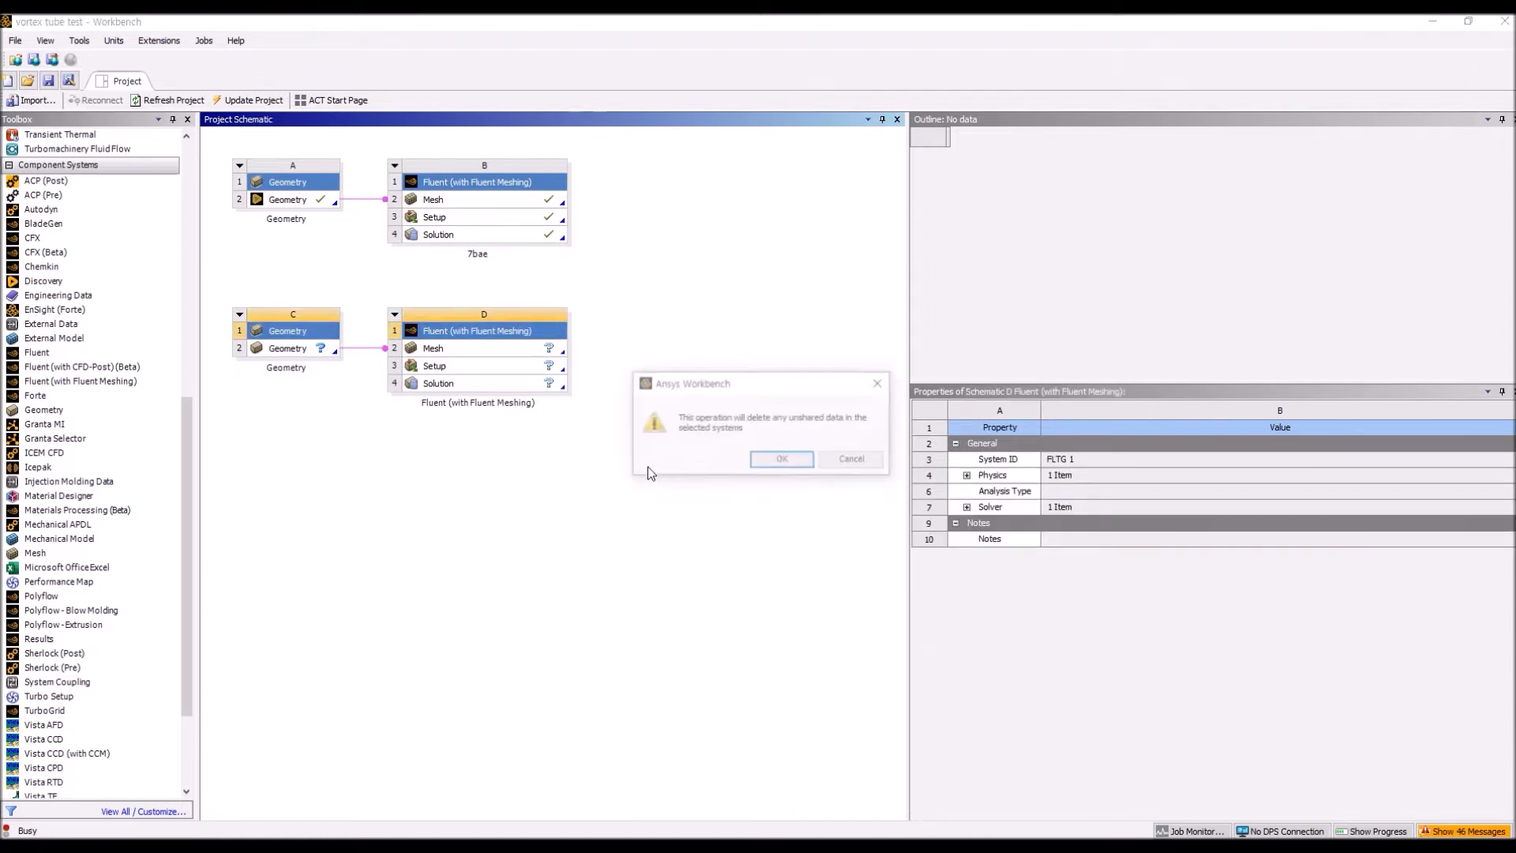
key(Return)
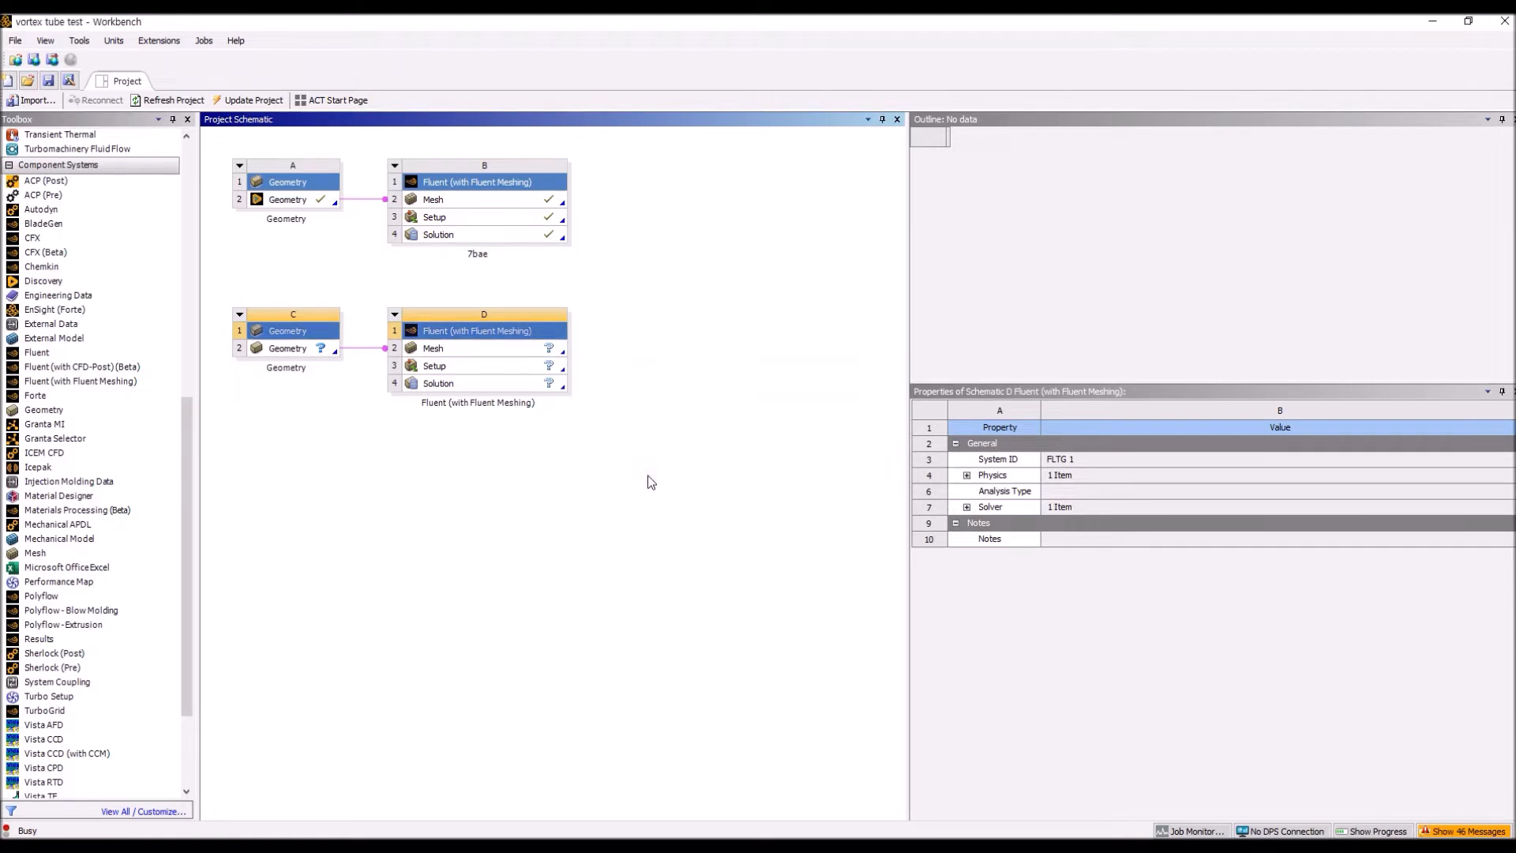
Add a second Fluent (with Fluent Meshing) system to the project schematic, linked to the existing Geometry cell
drag(79, 381, 316, 201)
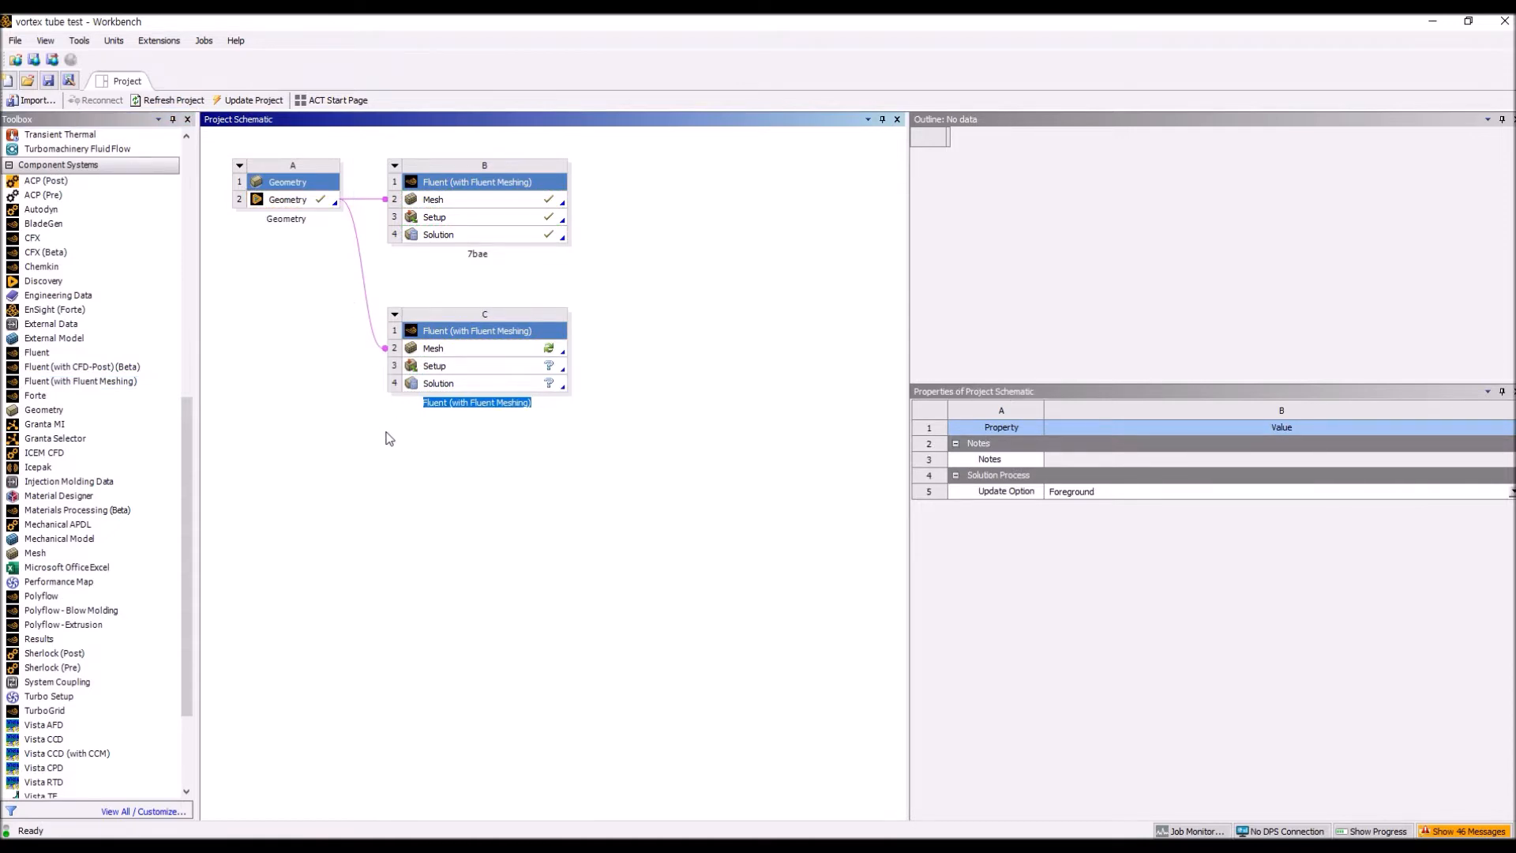
click(431, 461)
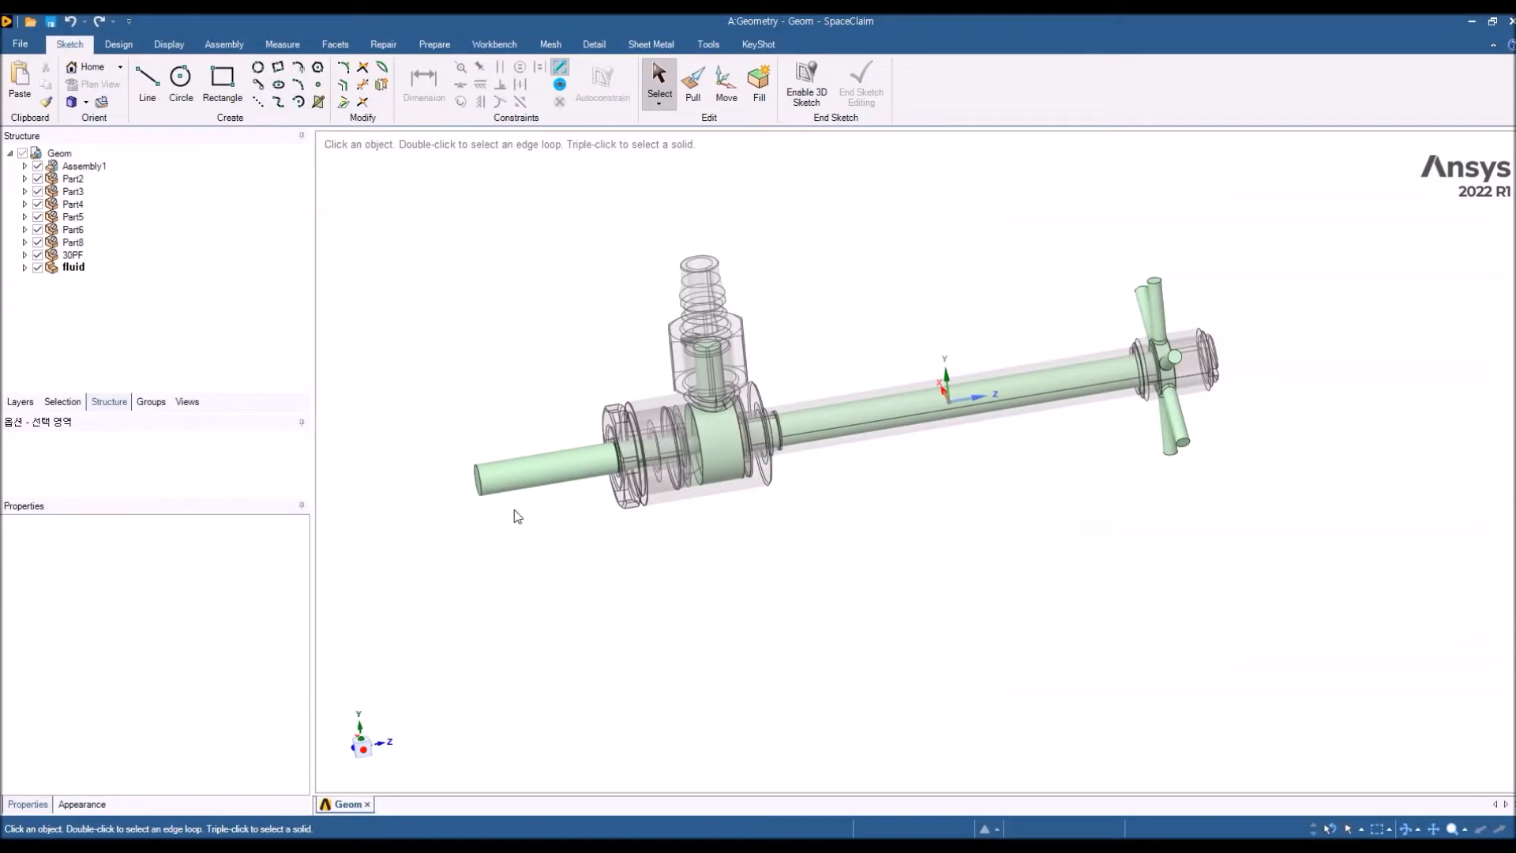
Switch to the SpaceClaim geometry and examine the vortex tube's internal fluid body from several angles, then clear its selection
middle_drag(689, 498, 675, 471)
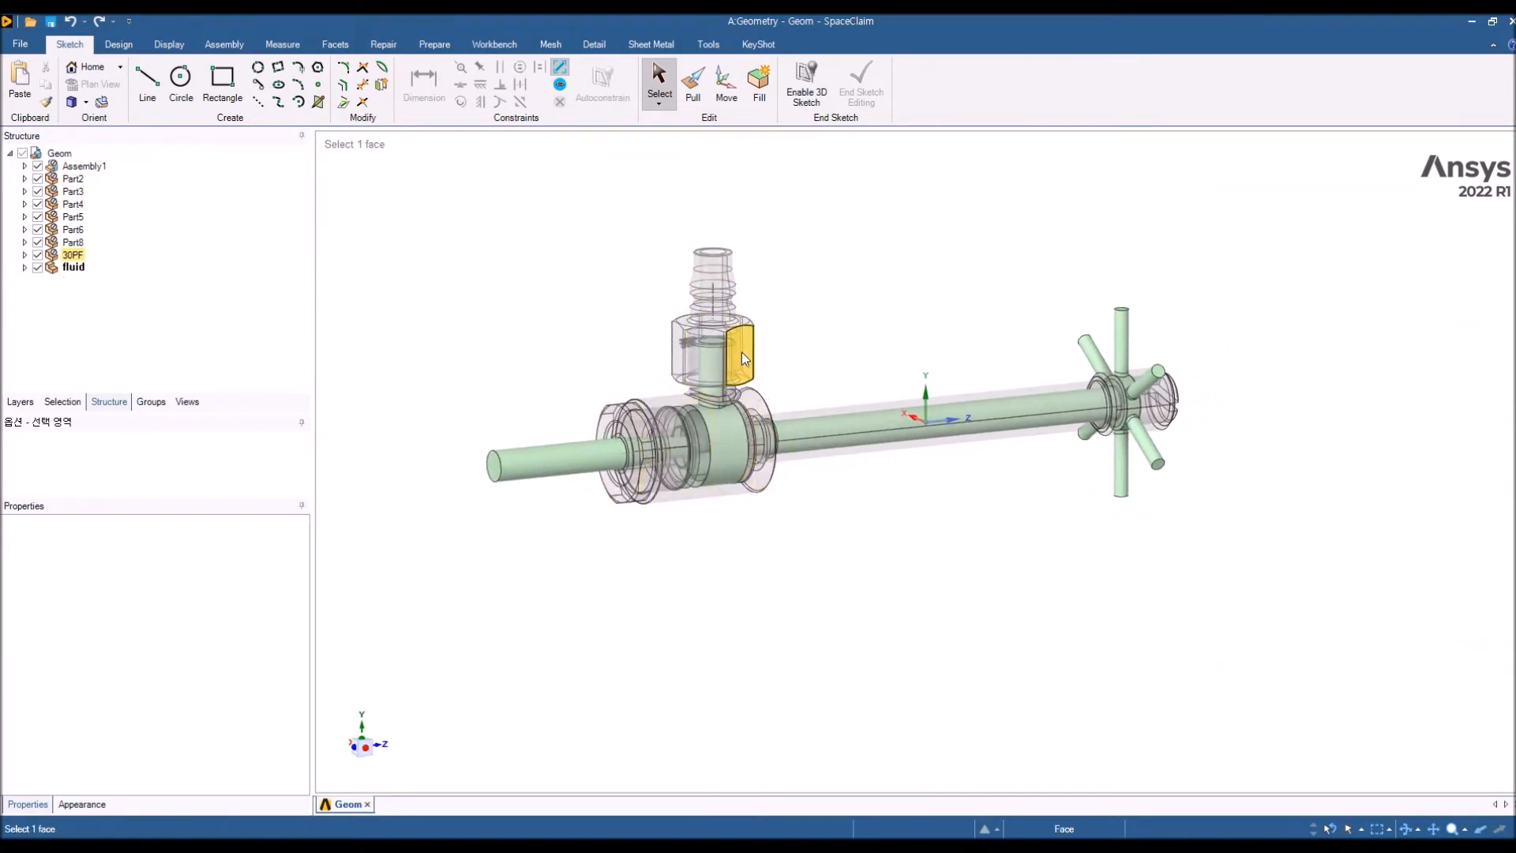
triple_click(555, 466)
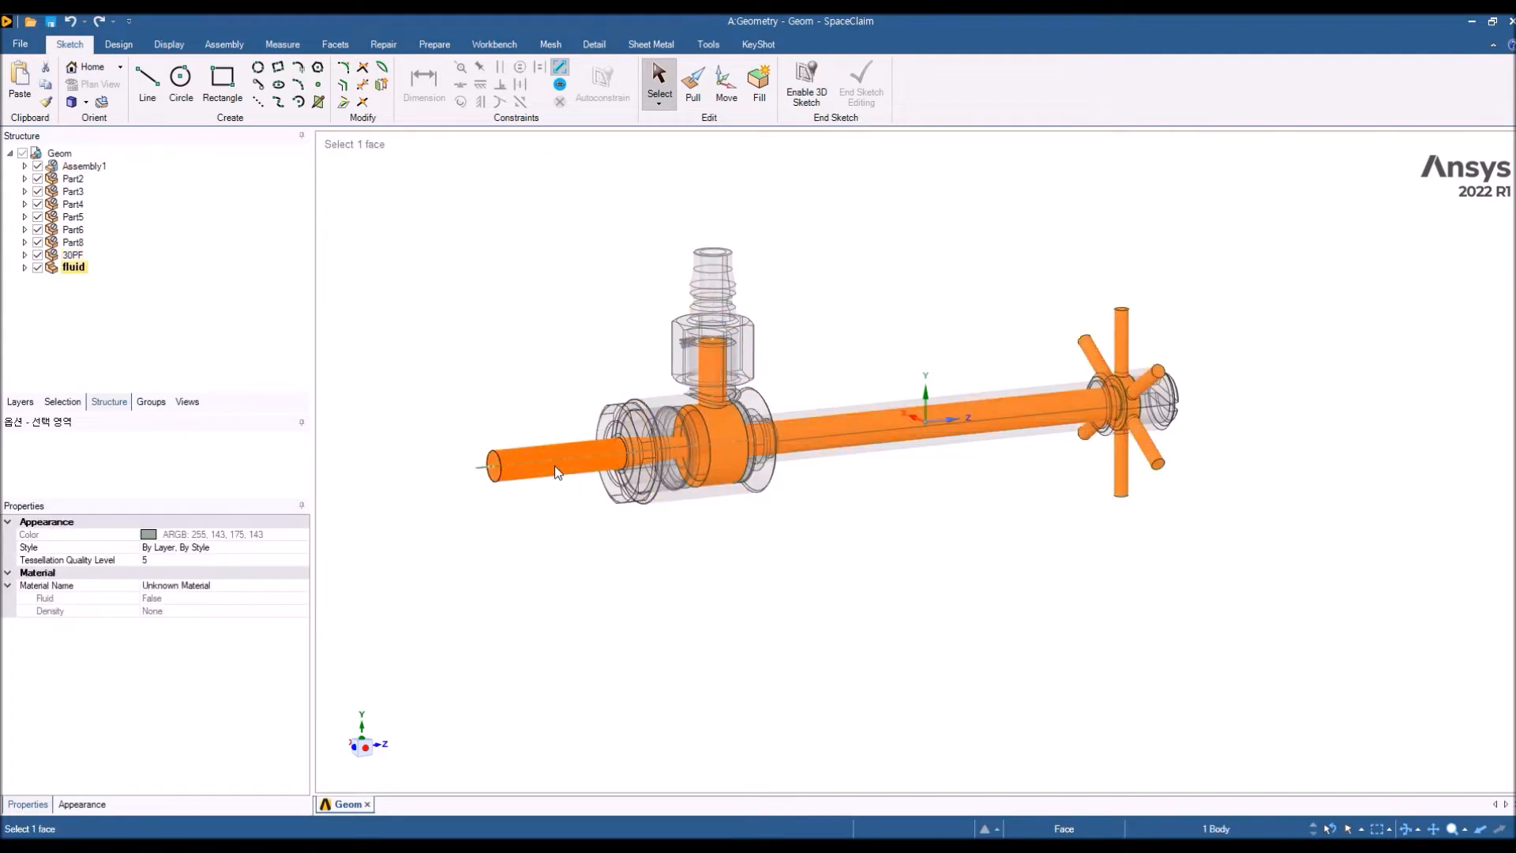
mouse_move(887, 511)
middle_down()
mouse_move(769, 518)
mouse_move(869, 443)
mouse_move(877, 515)
middle_up()
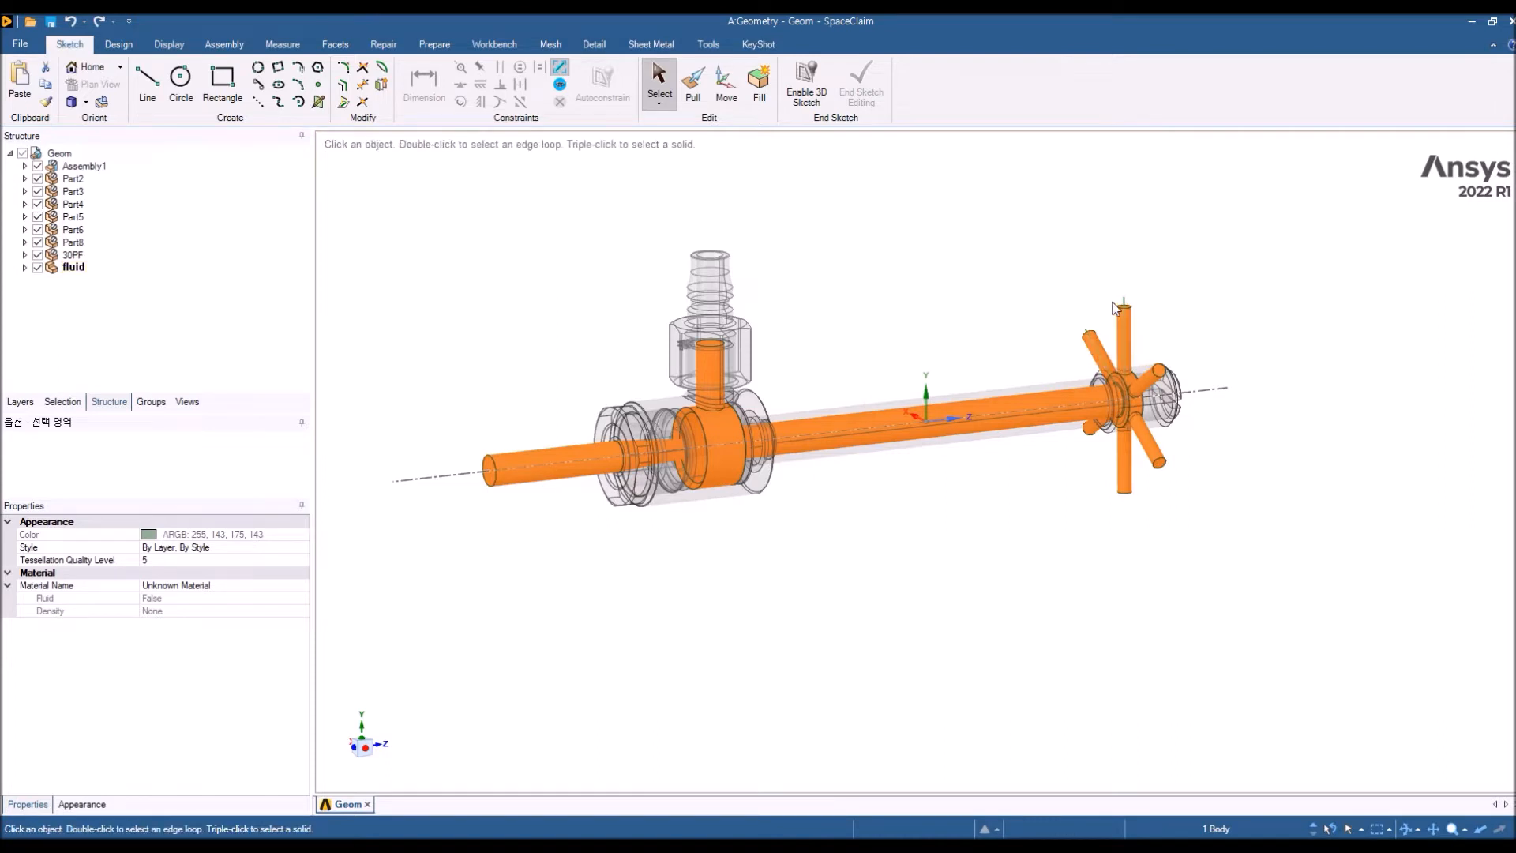
mouse_move(887, 555)
middle_down()
mouse_move(929, 522)
mouse_move(897, 552)
middle_up()
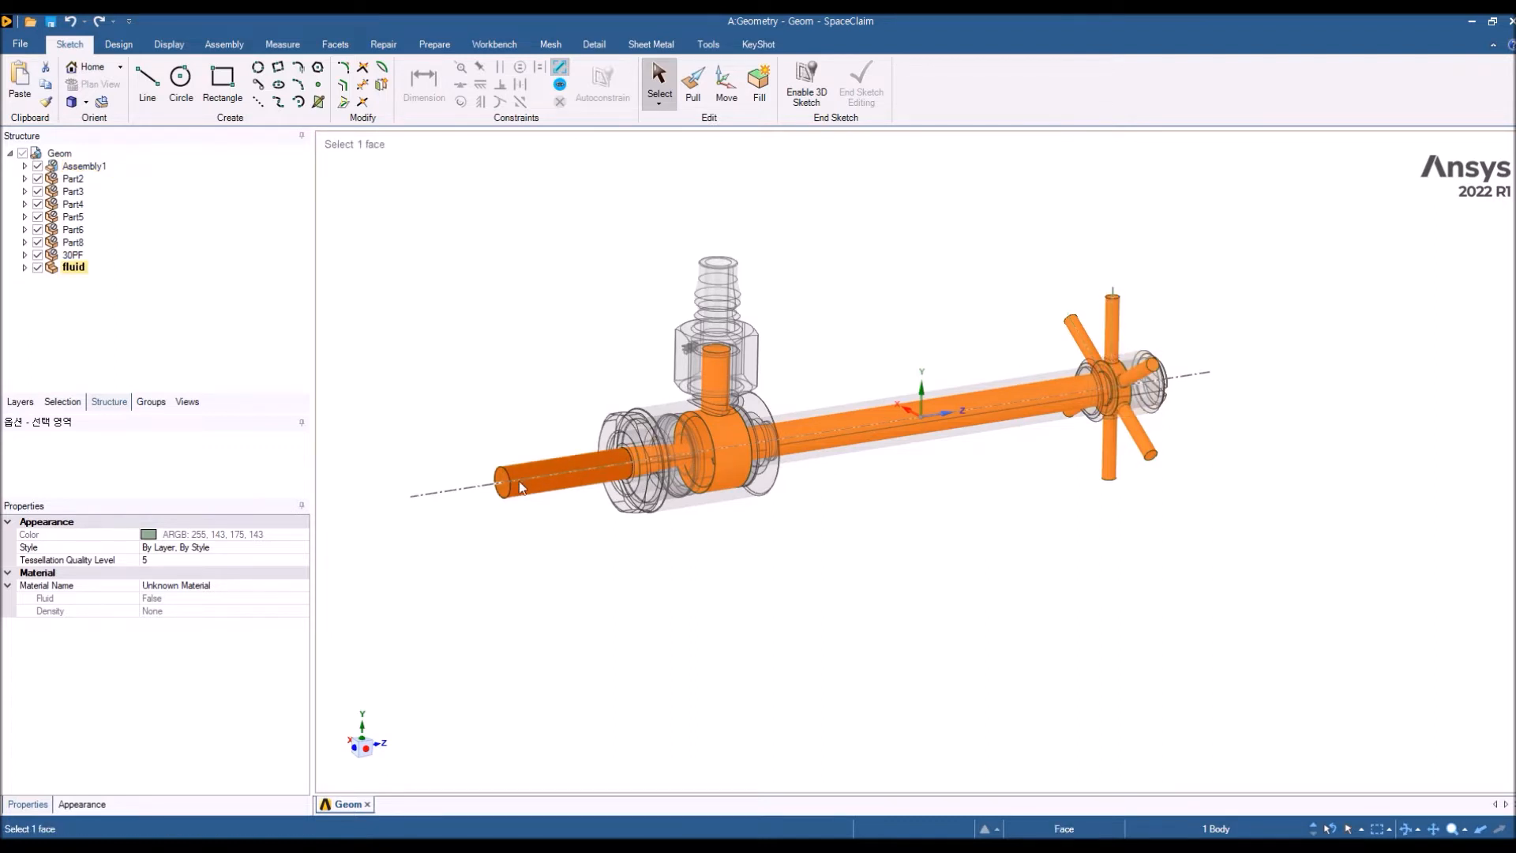
click(821, 550)
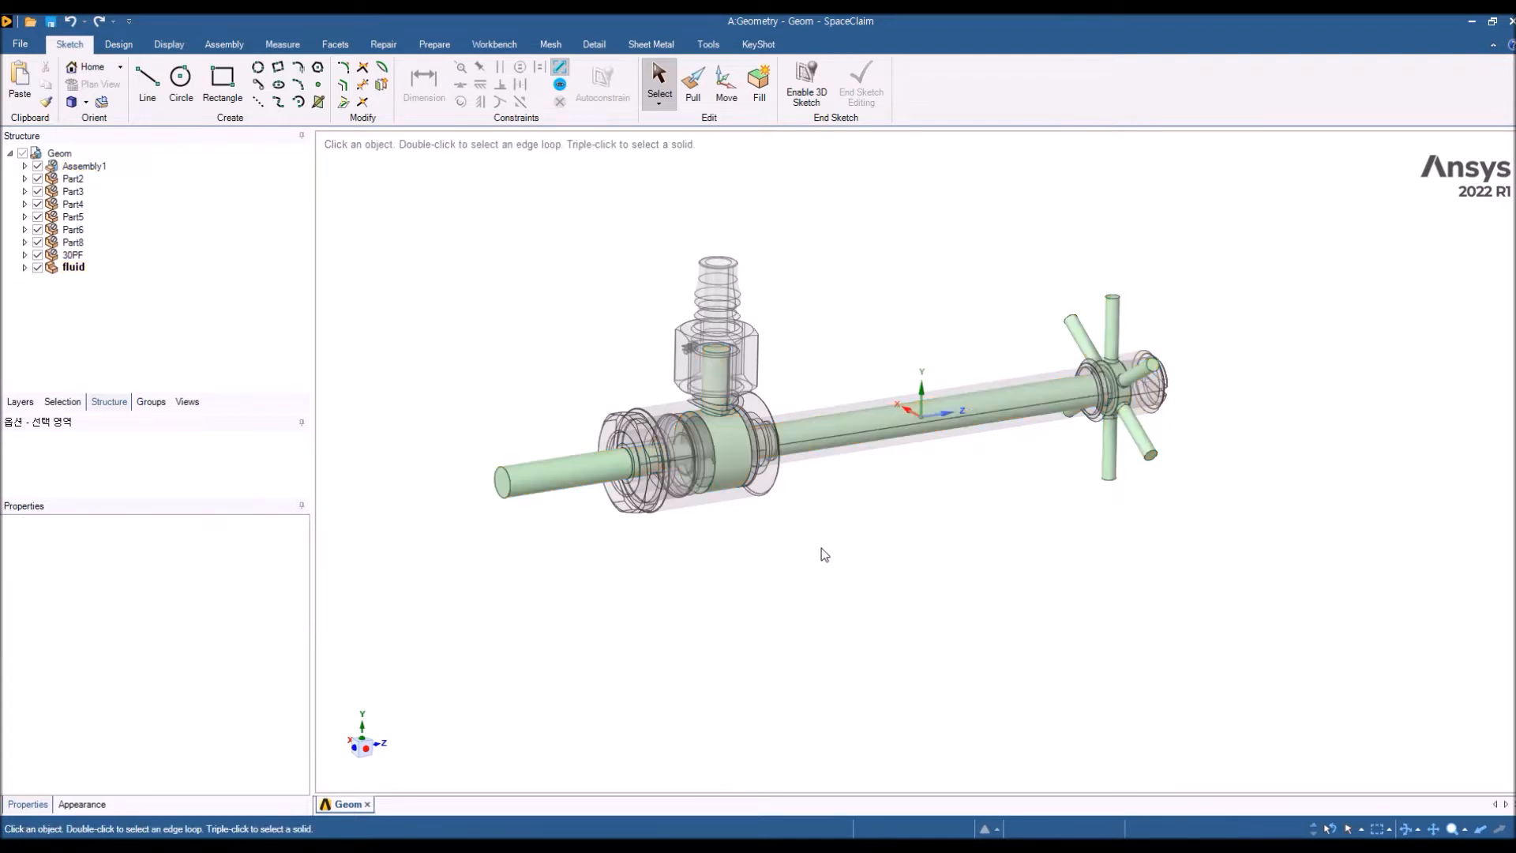
Review which faces of the fluid body belong to the air inlet, cold air outlet and hot air outlet named selections, then close SpaceClaim
click(150, 402)
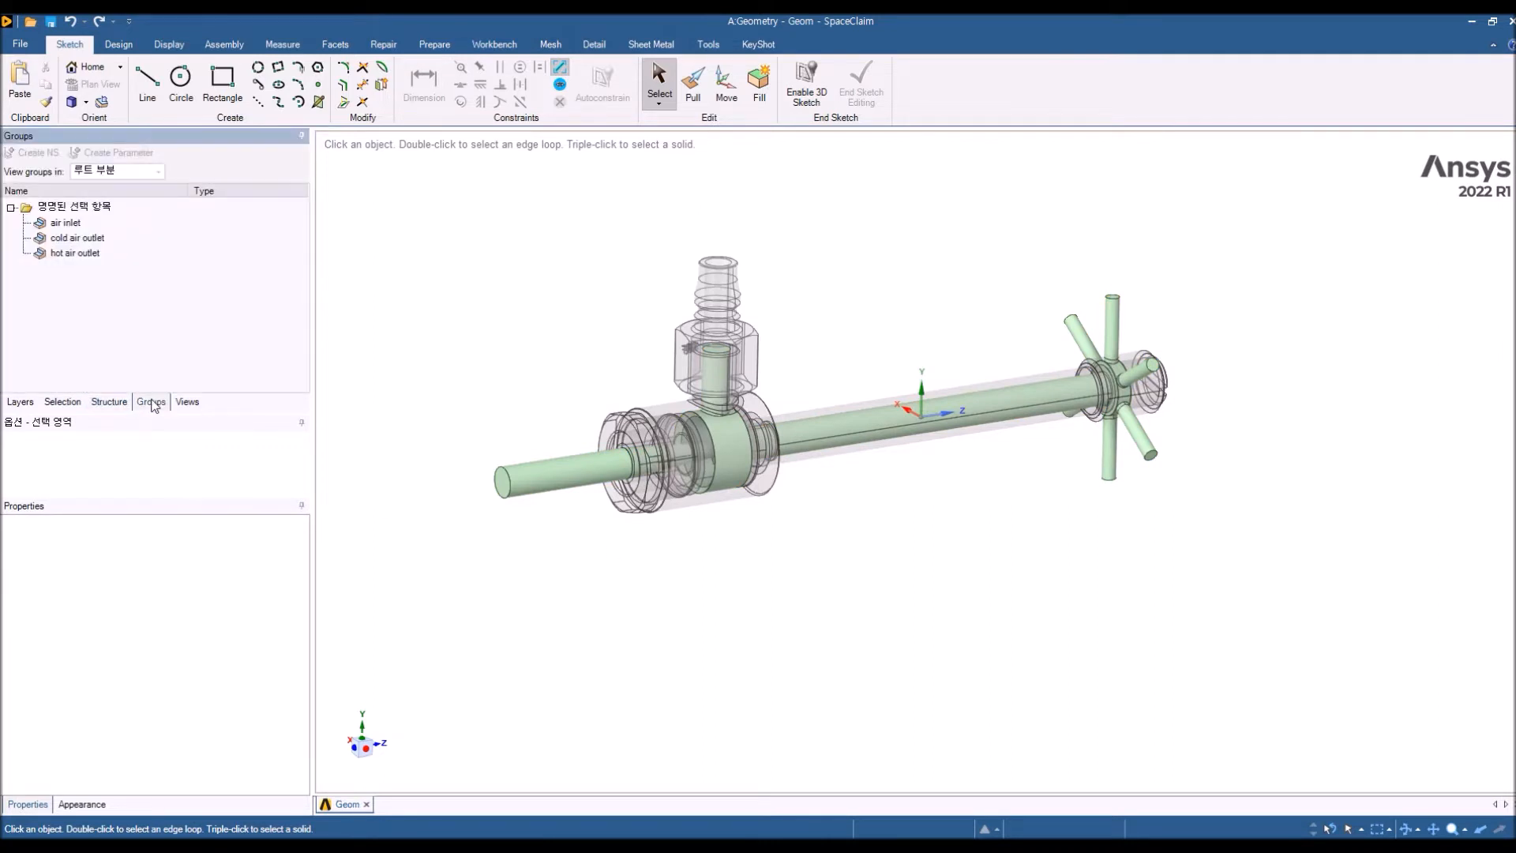
mouse_move(619, 320)
middle_down()
mouse_move(602, 433)
mouse_move(581, 366)
mouse_move(592, 315)
middle_up()
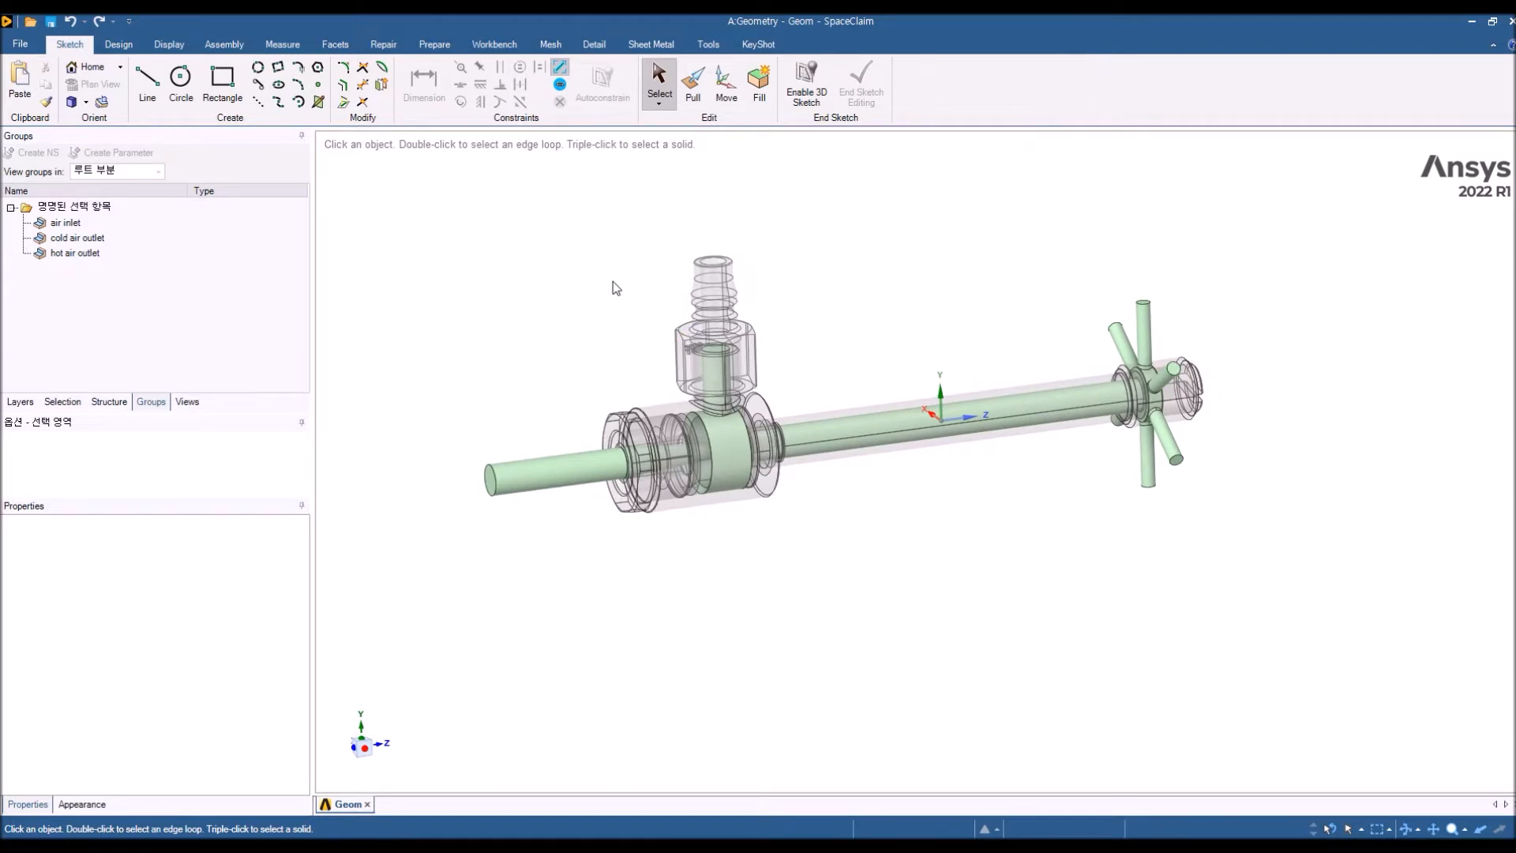
middle_drag(613, 303, 642, 297)
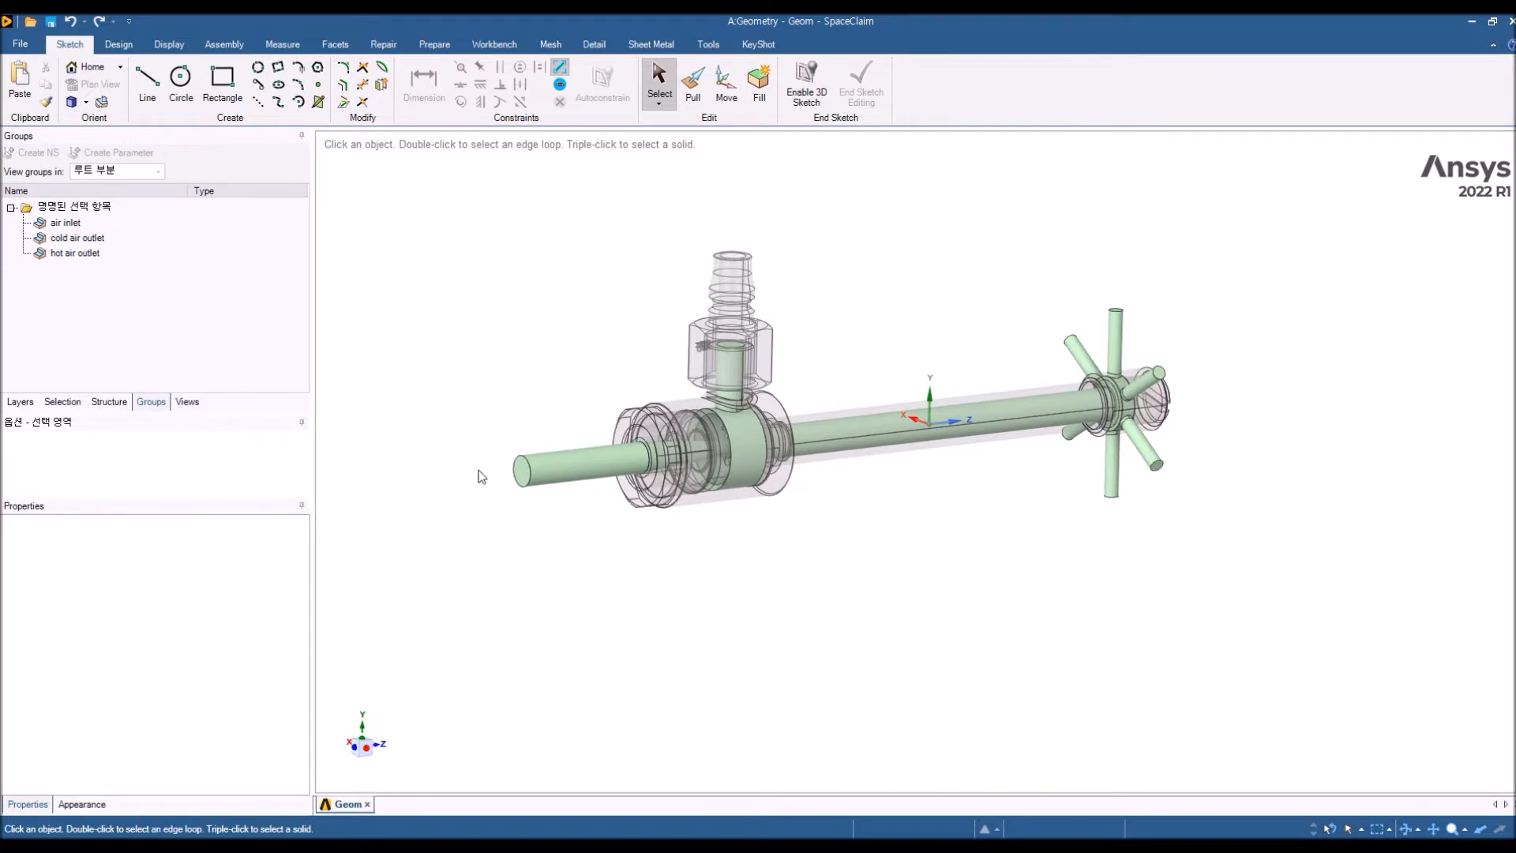
click(522, 472)
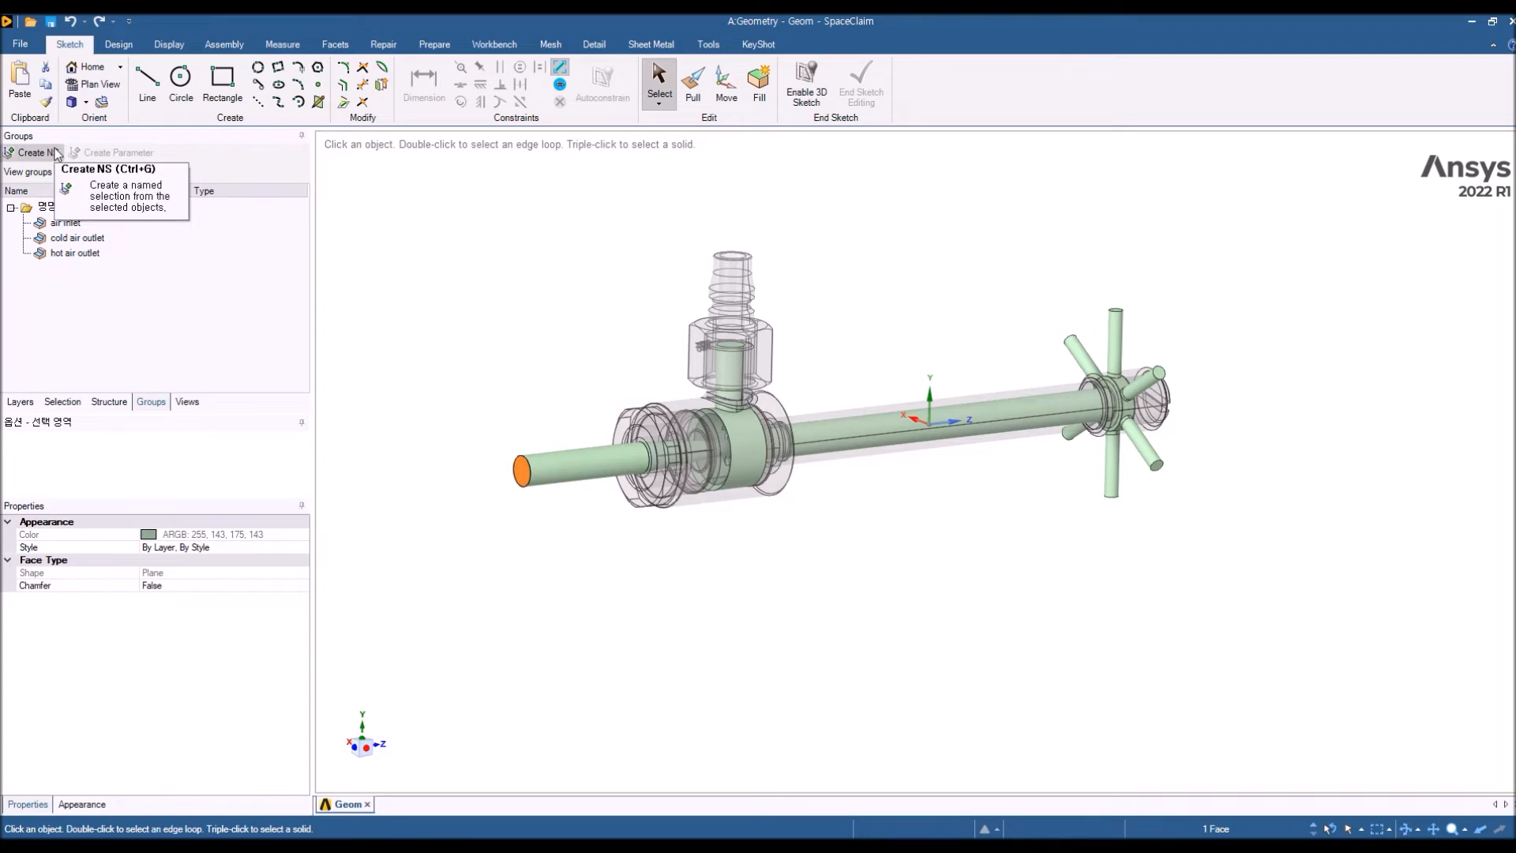
click(70, 227)
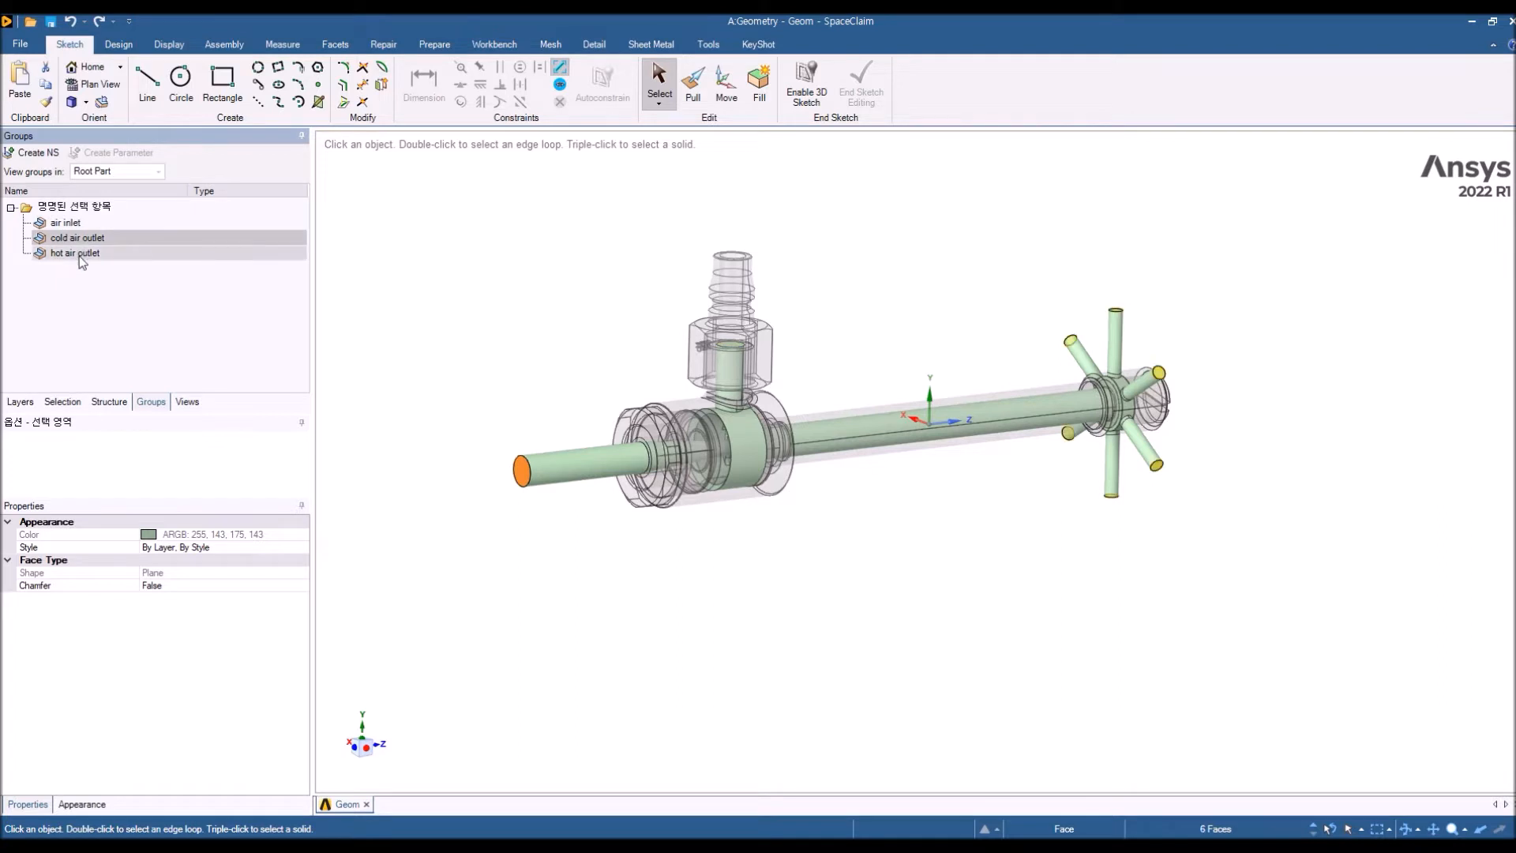
click(79, 254)
mouse_move(781, 283)
middle_down()
mouse_move(920, 291)
mouse_move(812, 291)
mouse_move(988, 272)
mouse_move(913, 318)
mouse_move(927, 305)
mouse_move(940, 324)
middle_up()
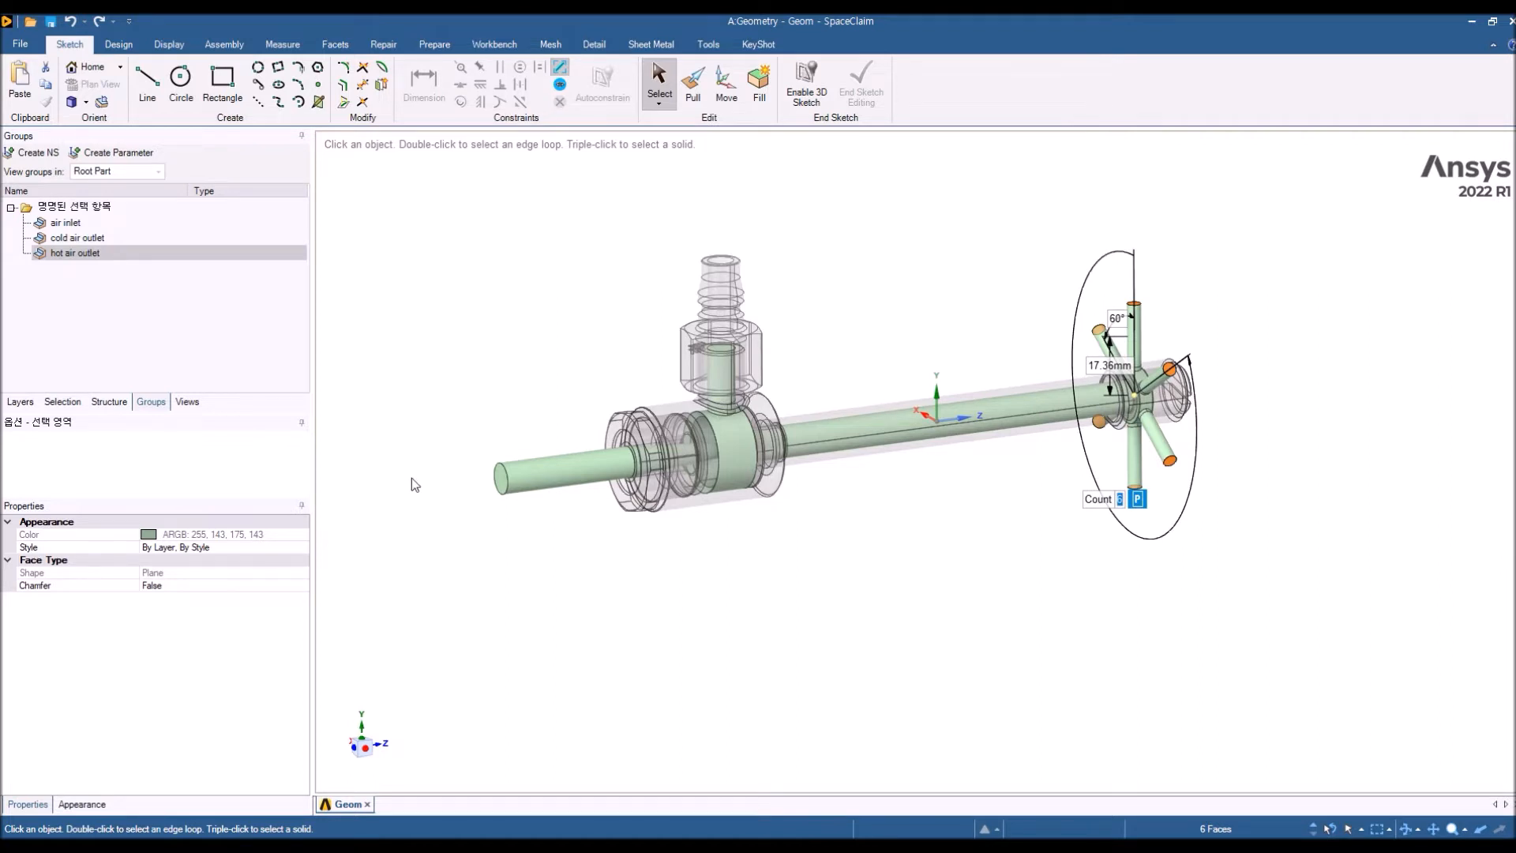
middle_drag(608, 328, 598, 349)
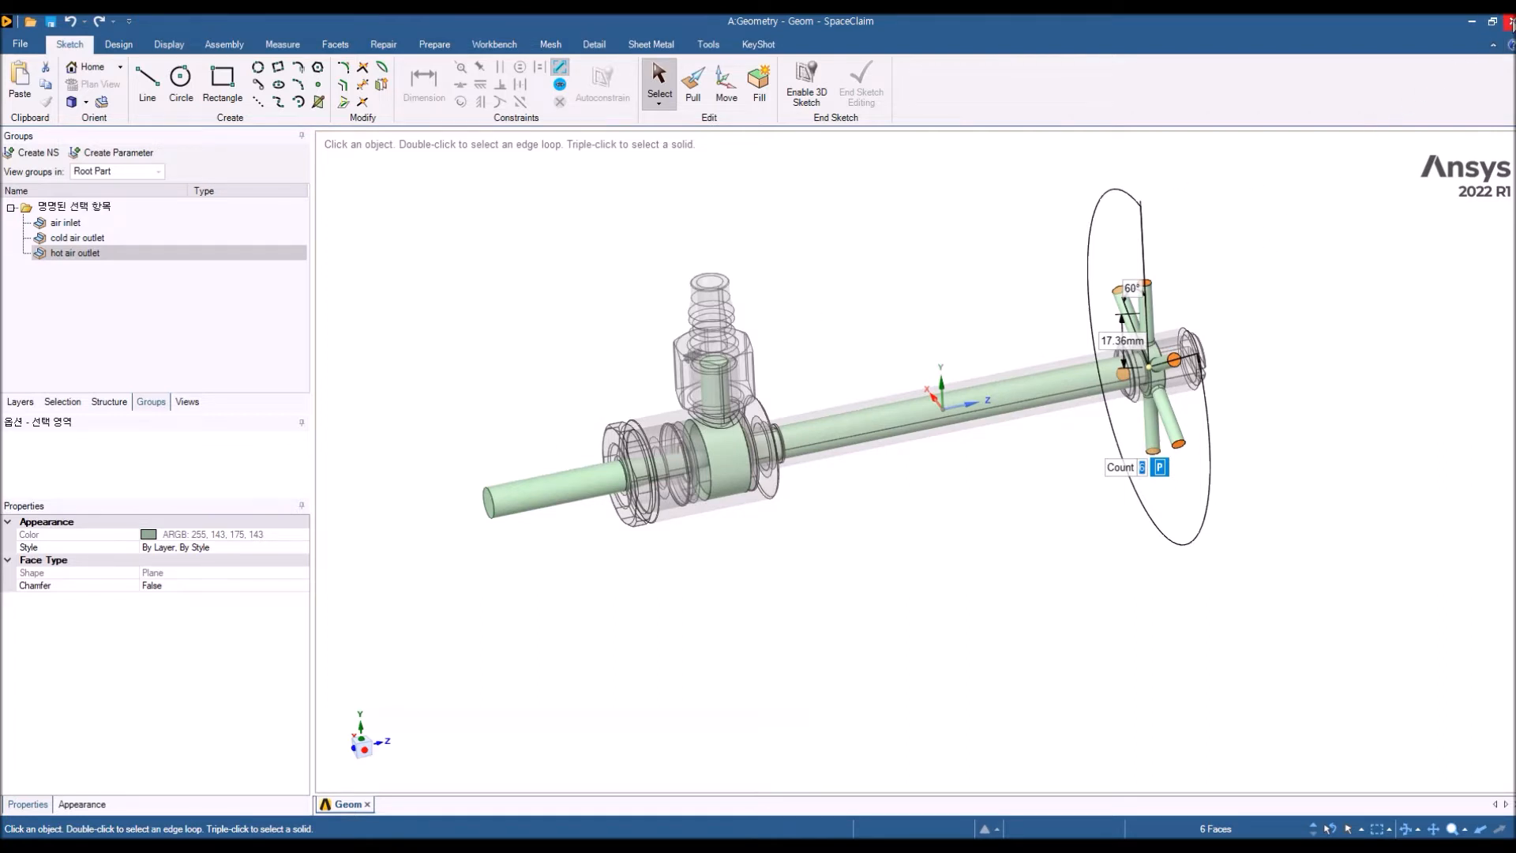
click(1509, 22)
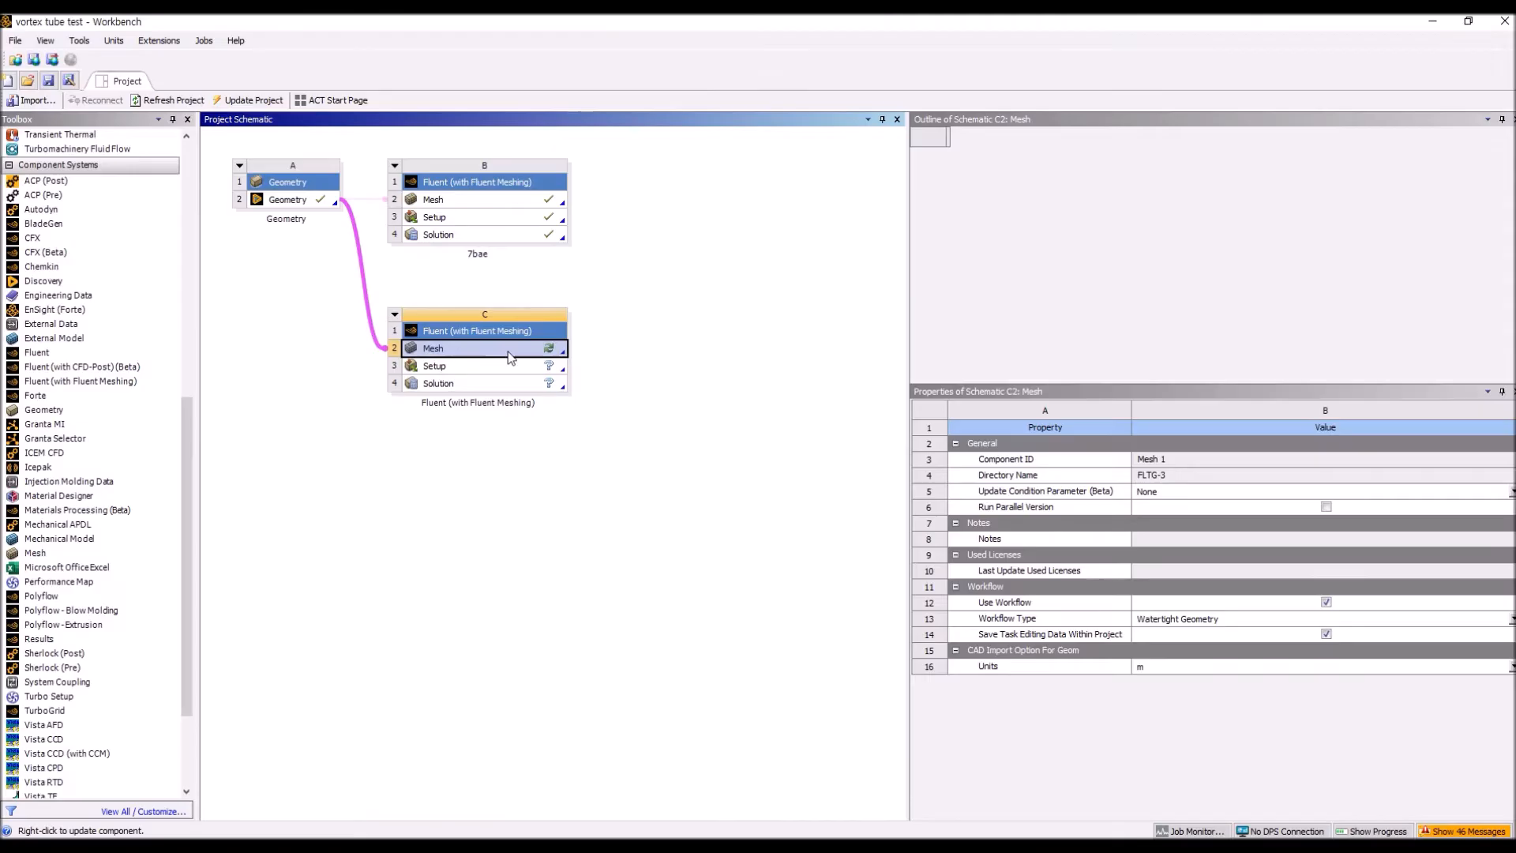
Launch Fluent Meshing from the new system's Mesh cell with double precision, 36 meshing processes, 36 solver processes and 0 solver GPGPUs
double_click(508, 357)
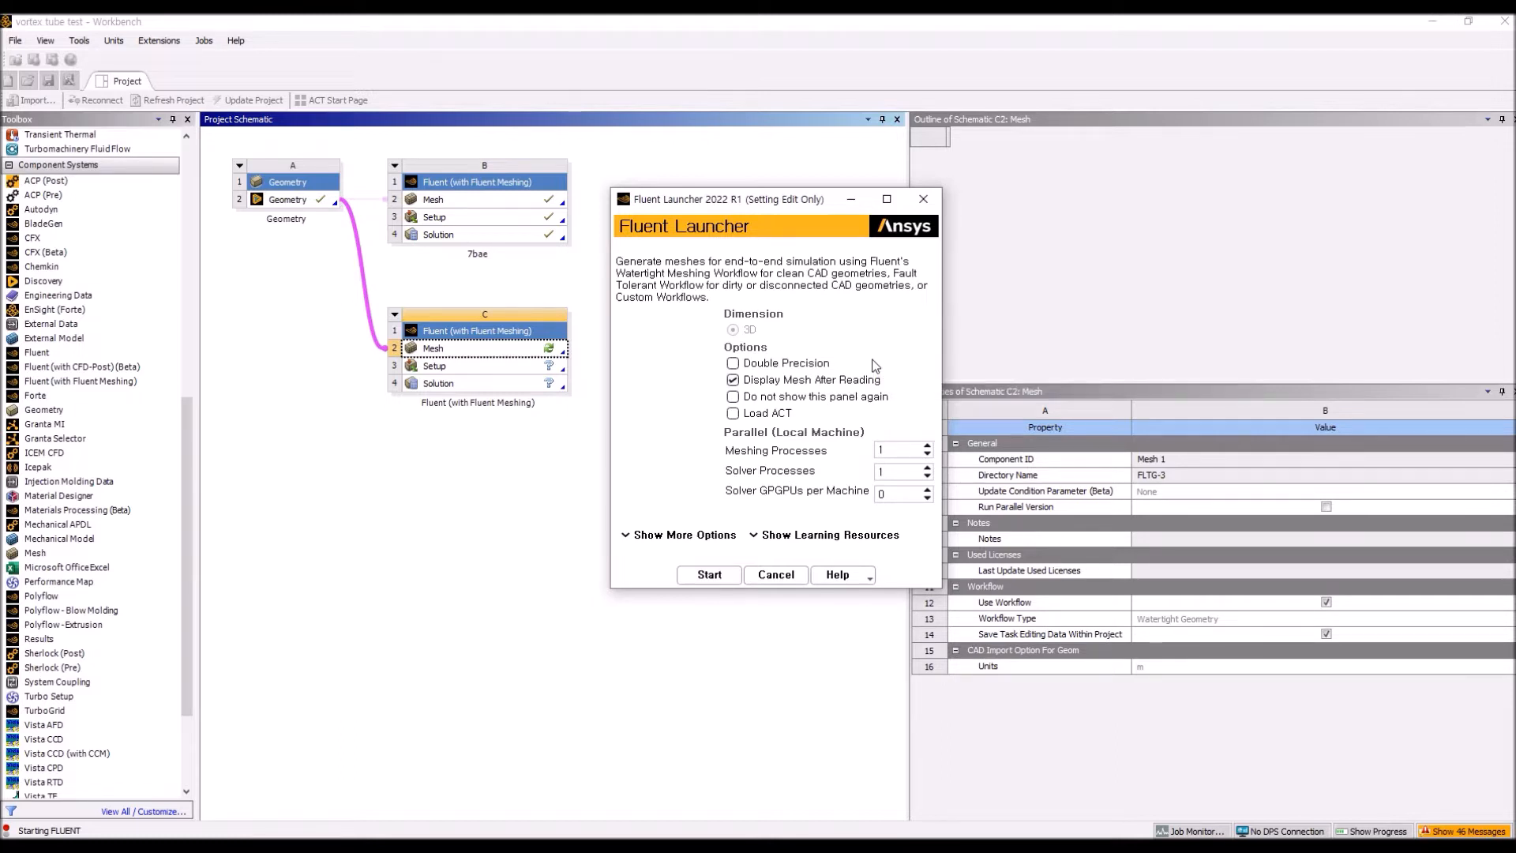
click(734, 364)
double_click(905, 451)
text(36)
click(900, 471)
key(shift+Tab)
click(896, 472)
click(886, 499)
click(928, 491)
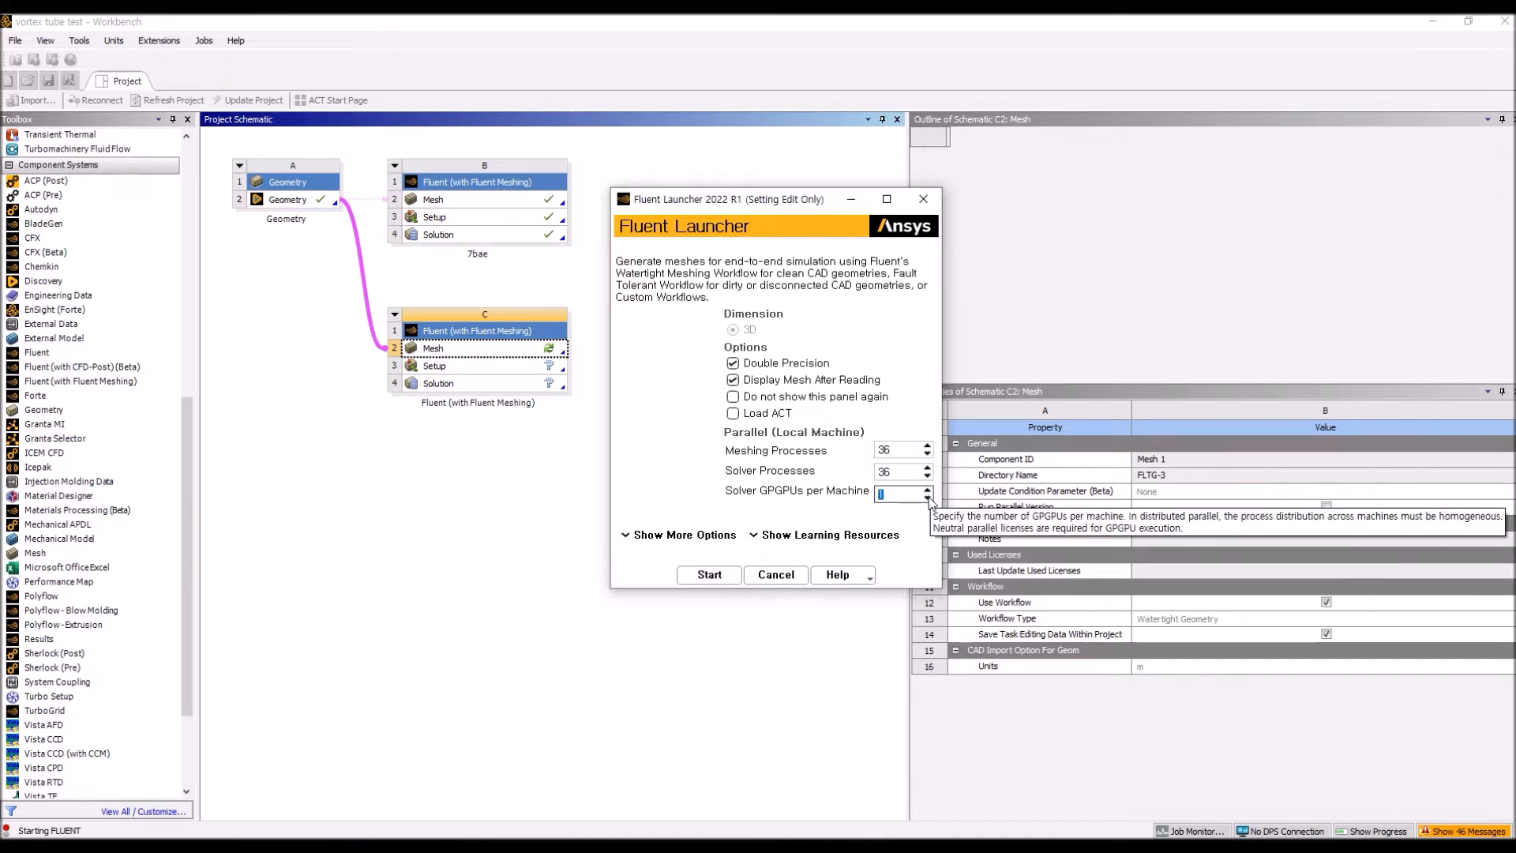
click(928, 498)
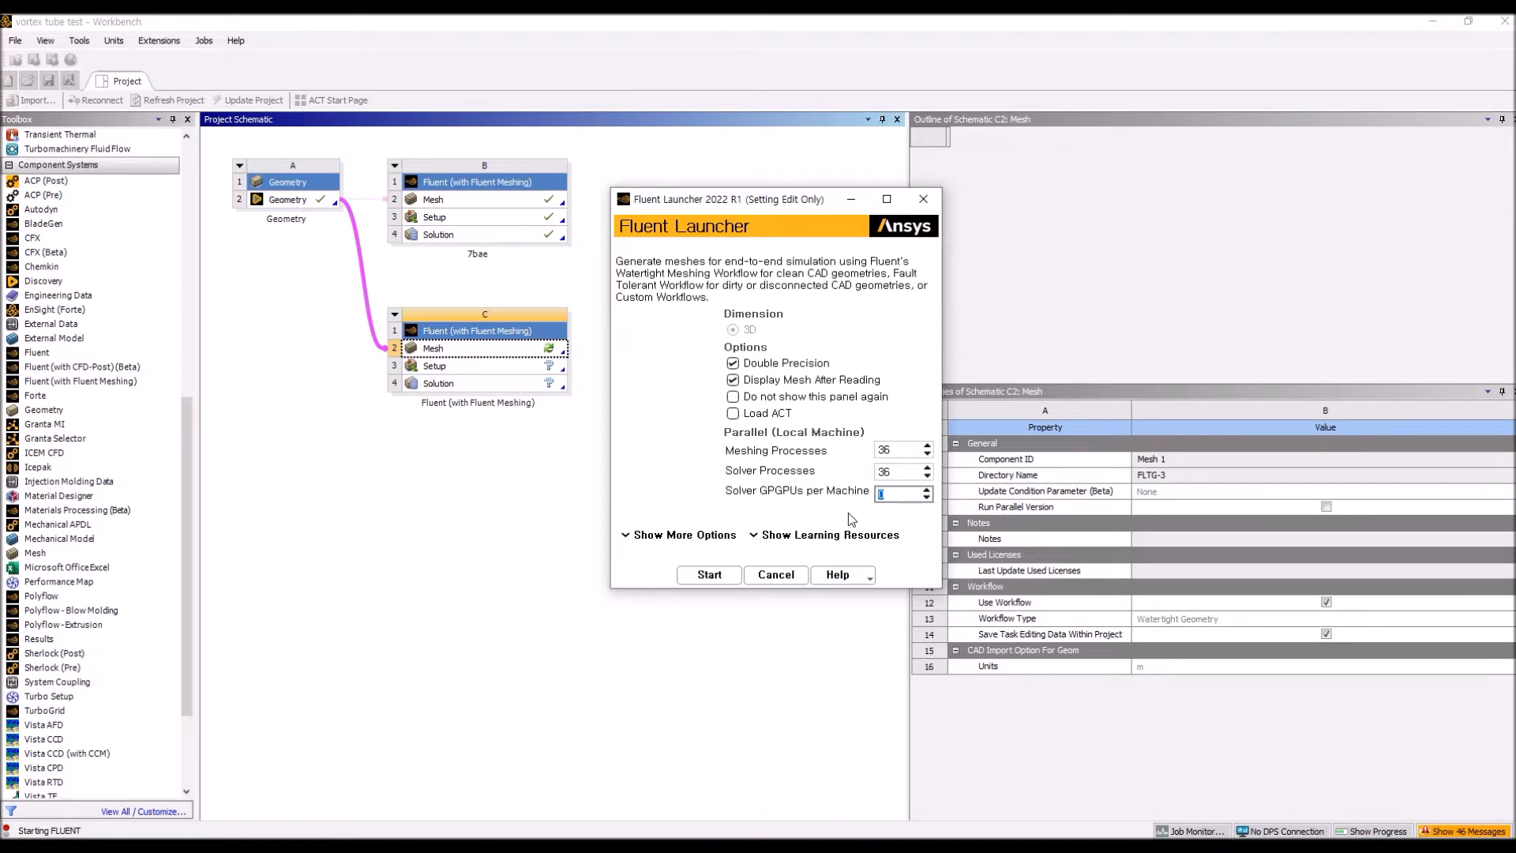
click(707, 574)
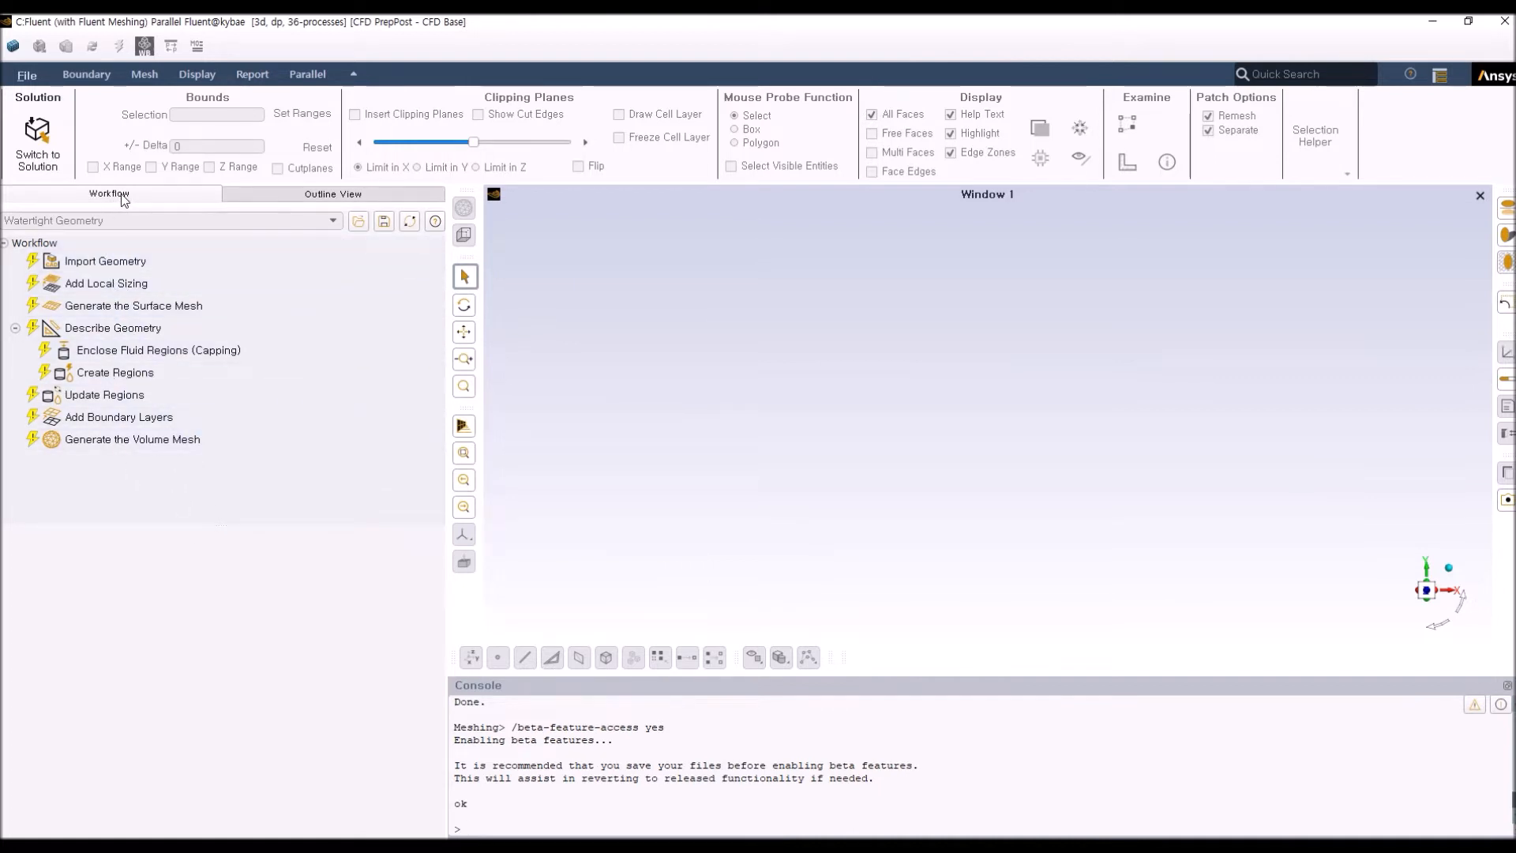
click(277, 192)
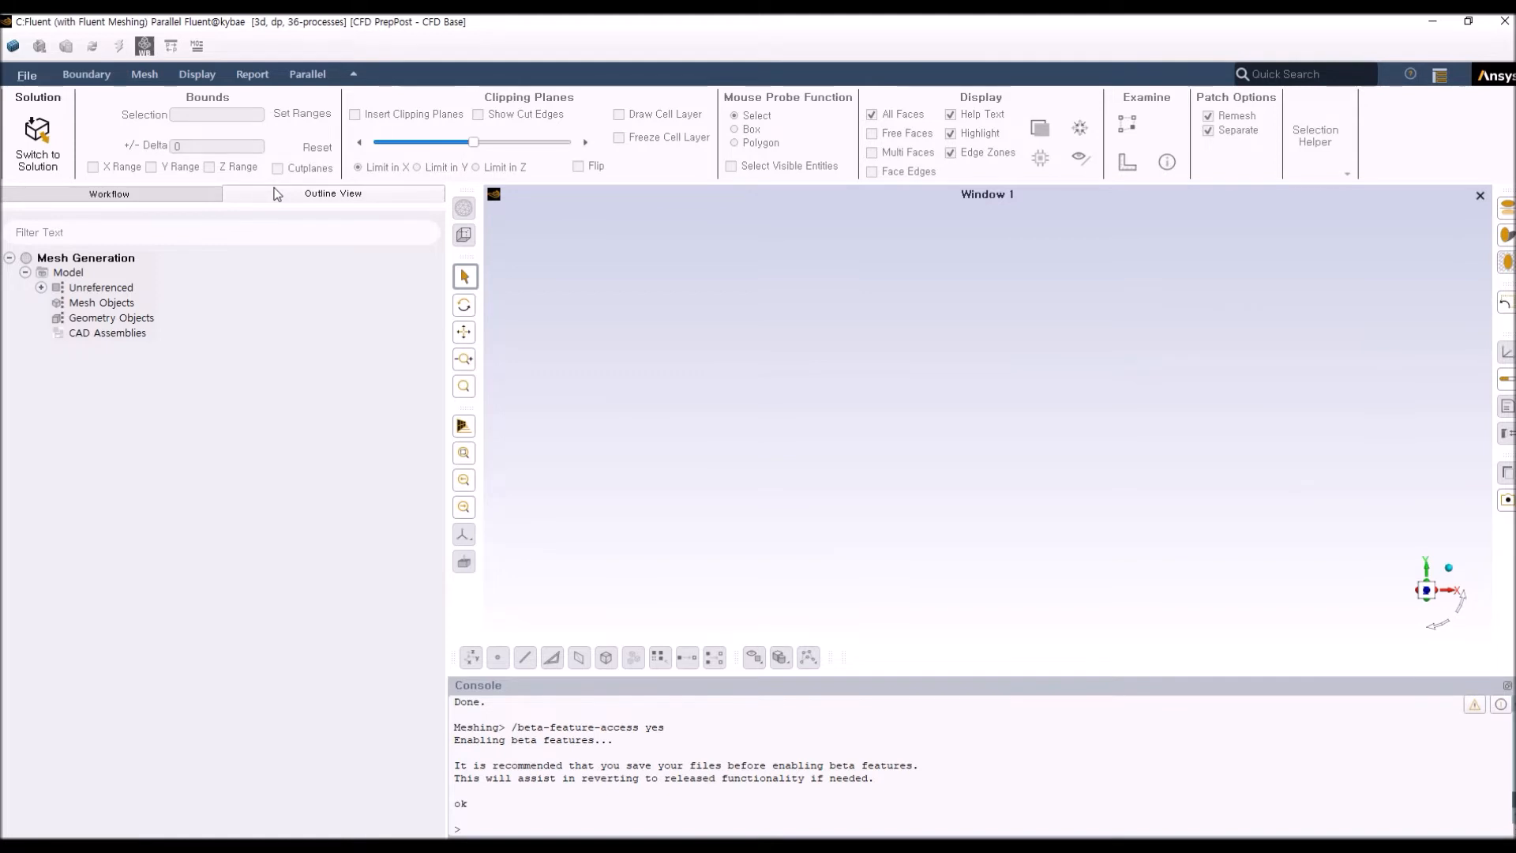
click(196, 199)
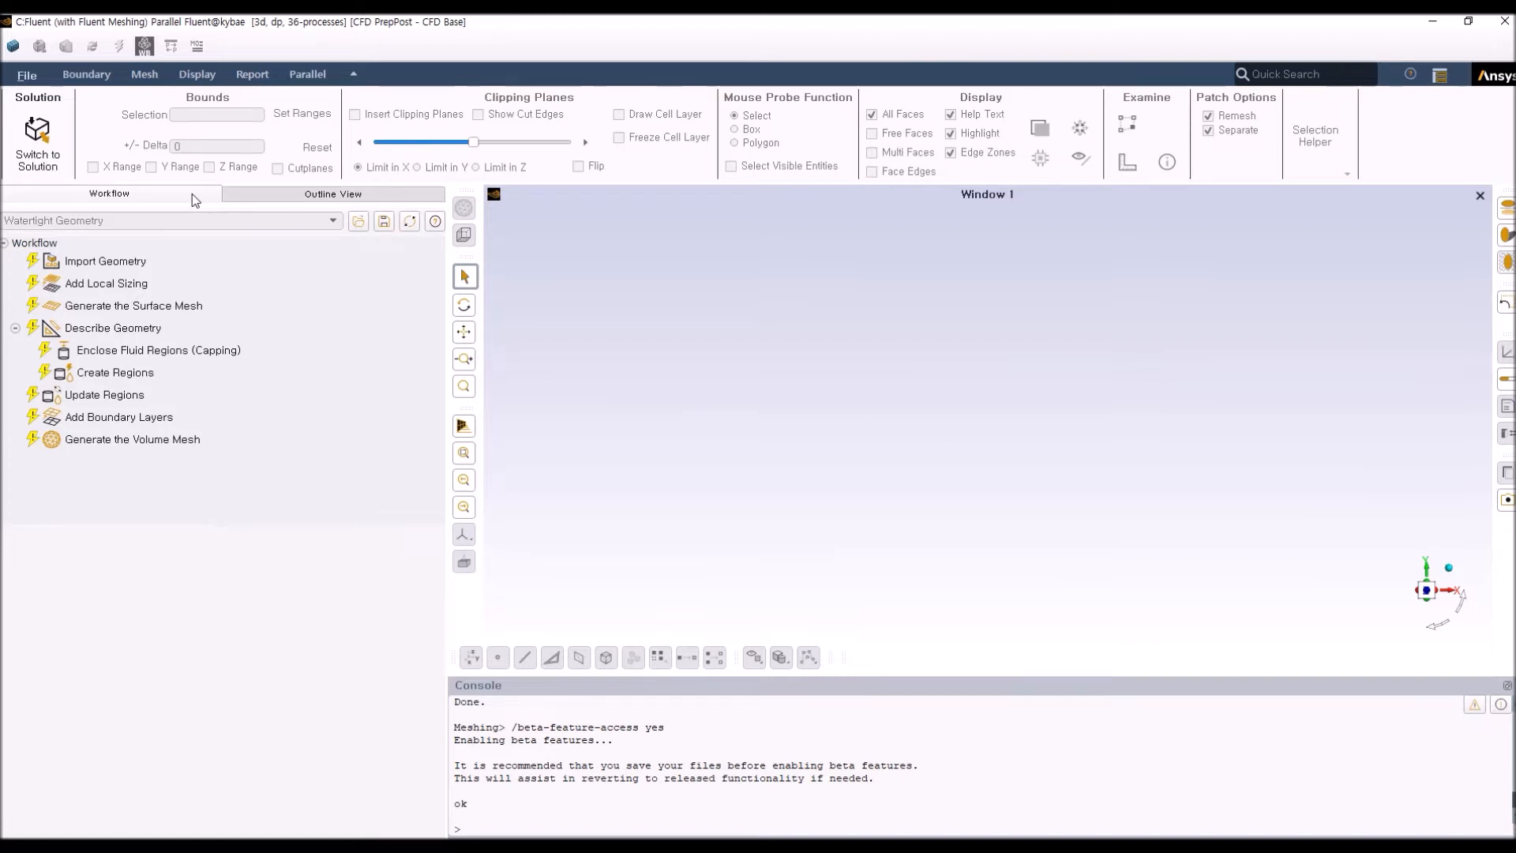
click(294, 197)
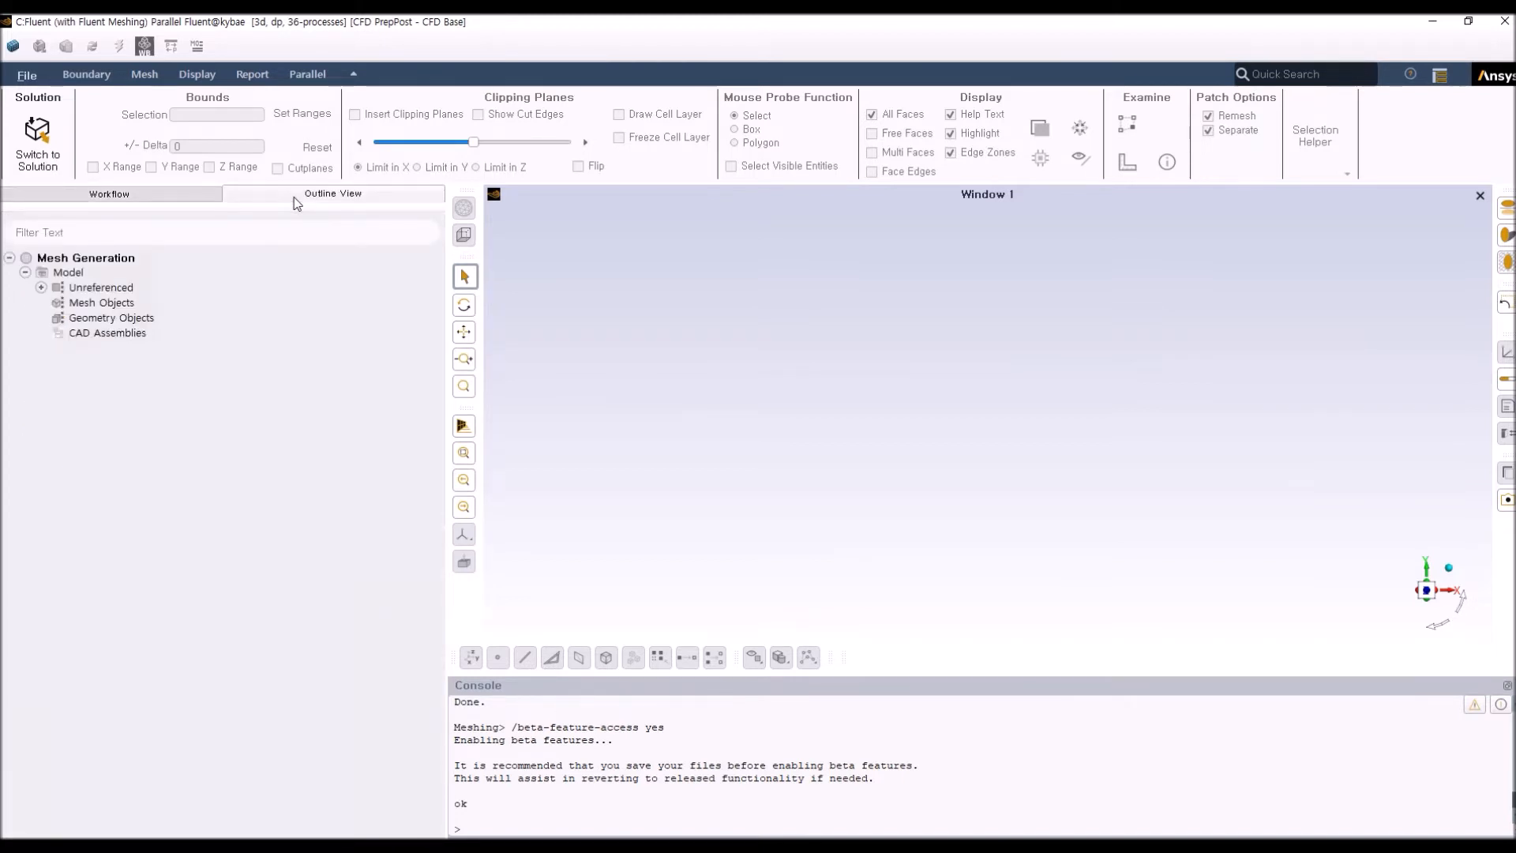
click(188, 192)
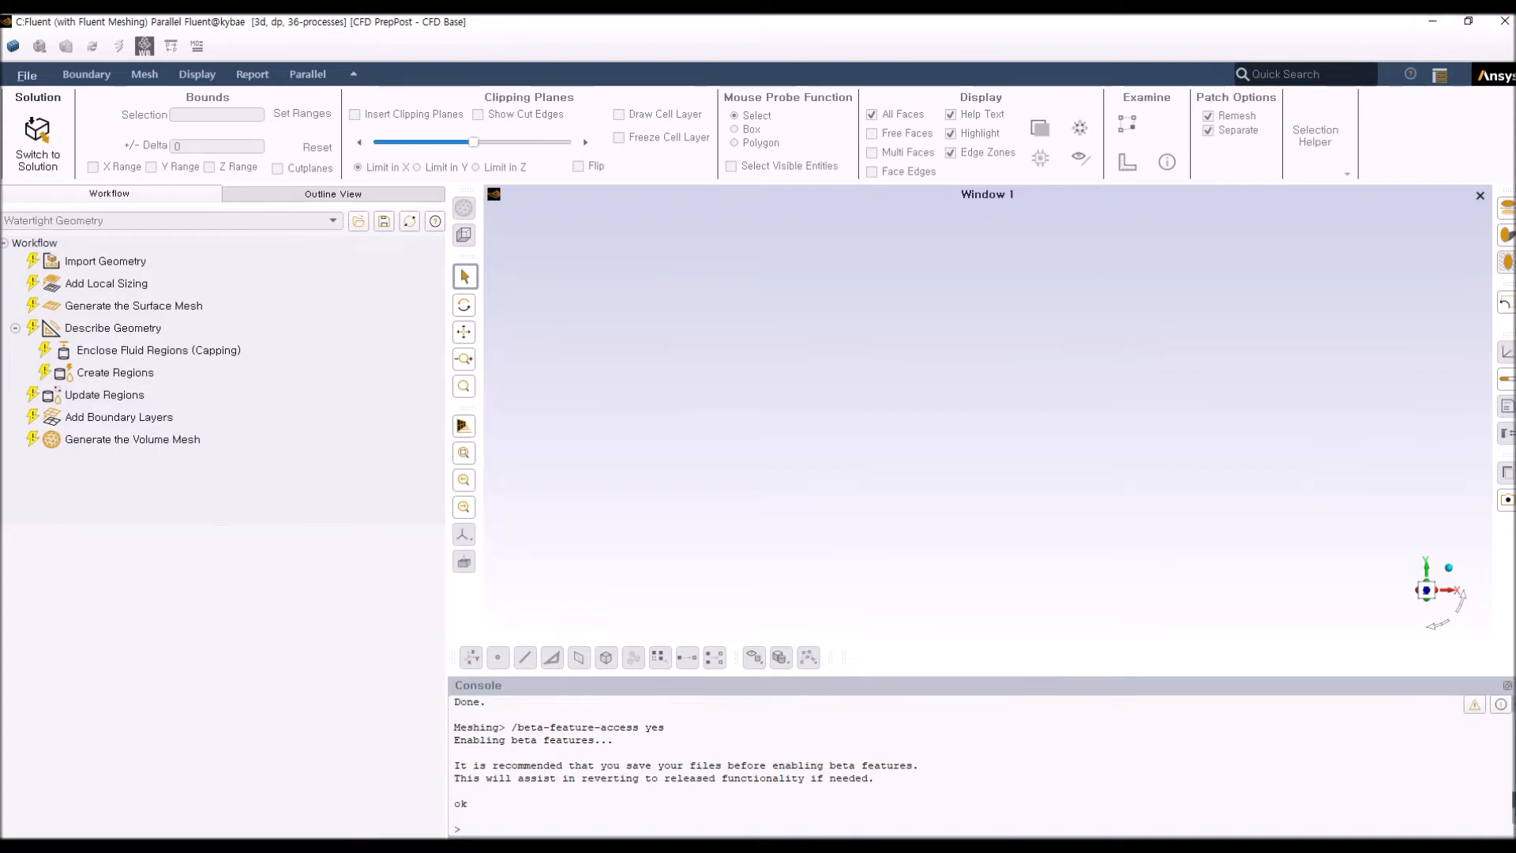
Switch to Workbench and check the Beta Options setting in the Appearance options, then accept the options
key(alt+Tab)
click(87, 47)
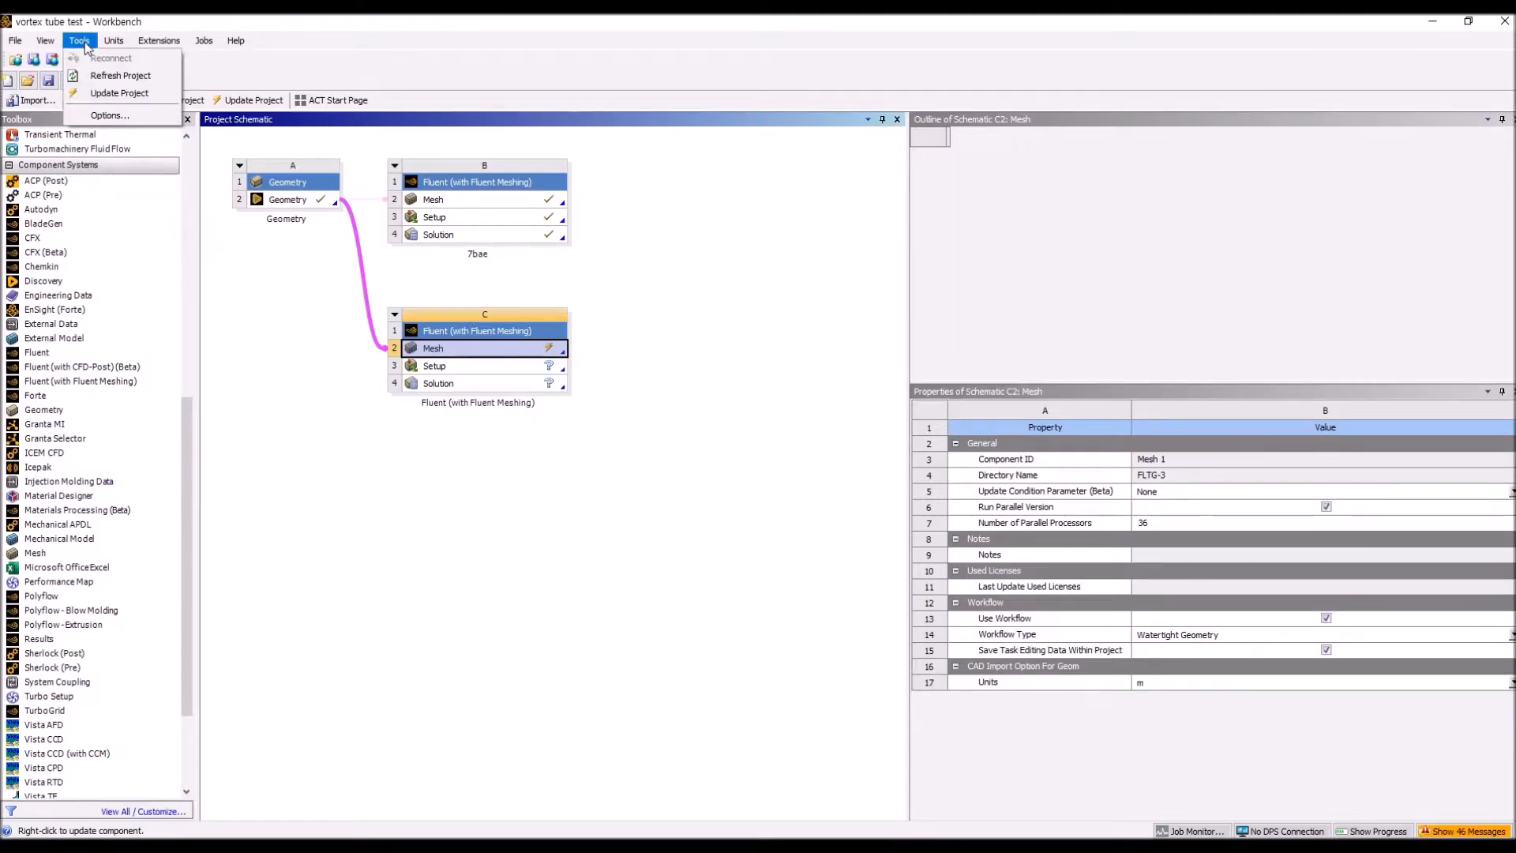
click(110, 116)
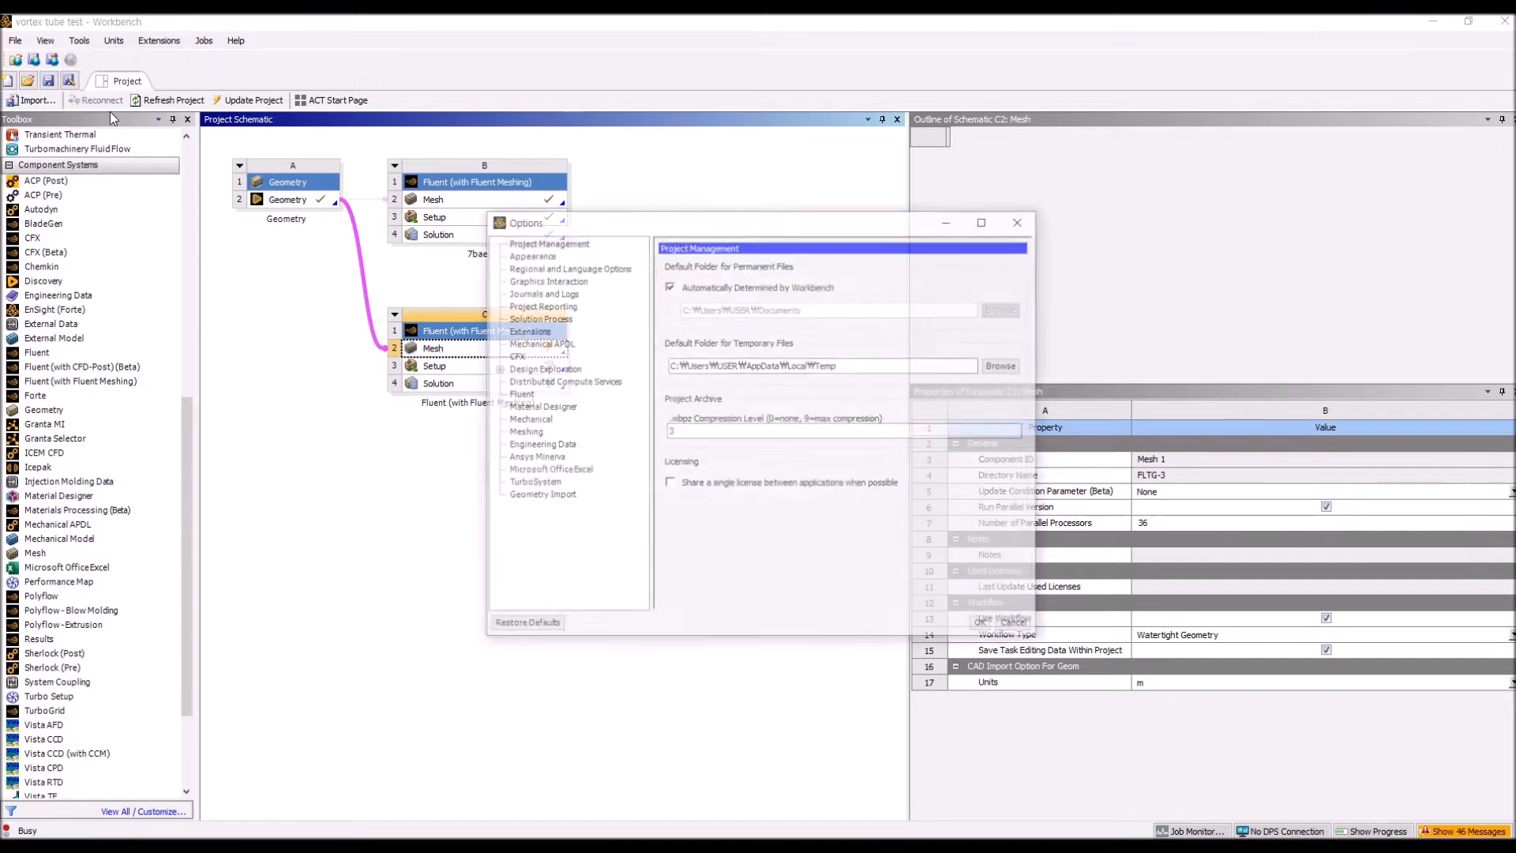
click(530, 256)
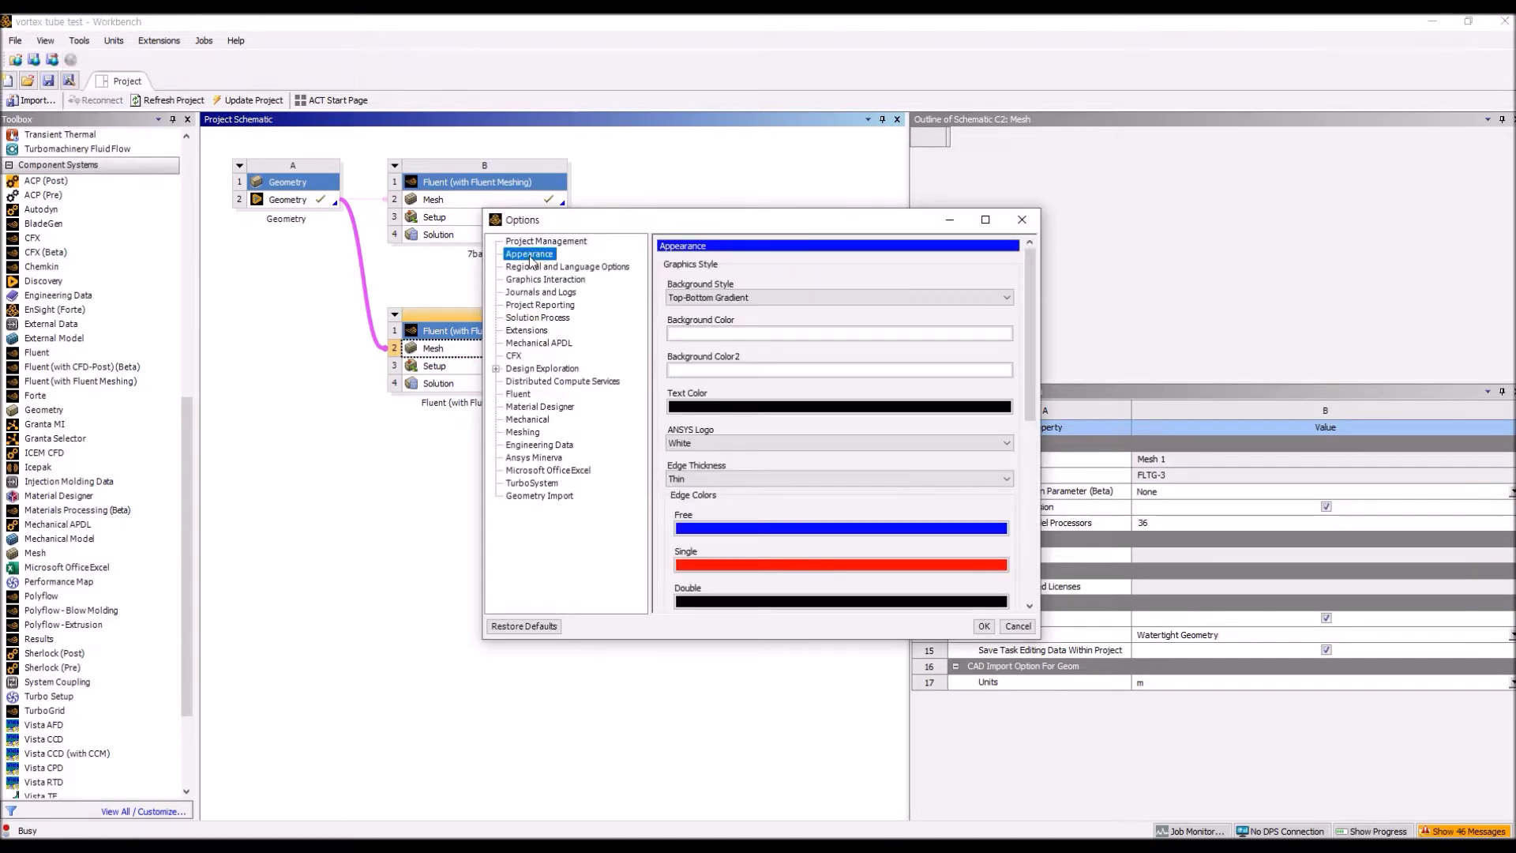
drag(1035, 308, 1039, 512)
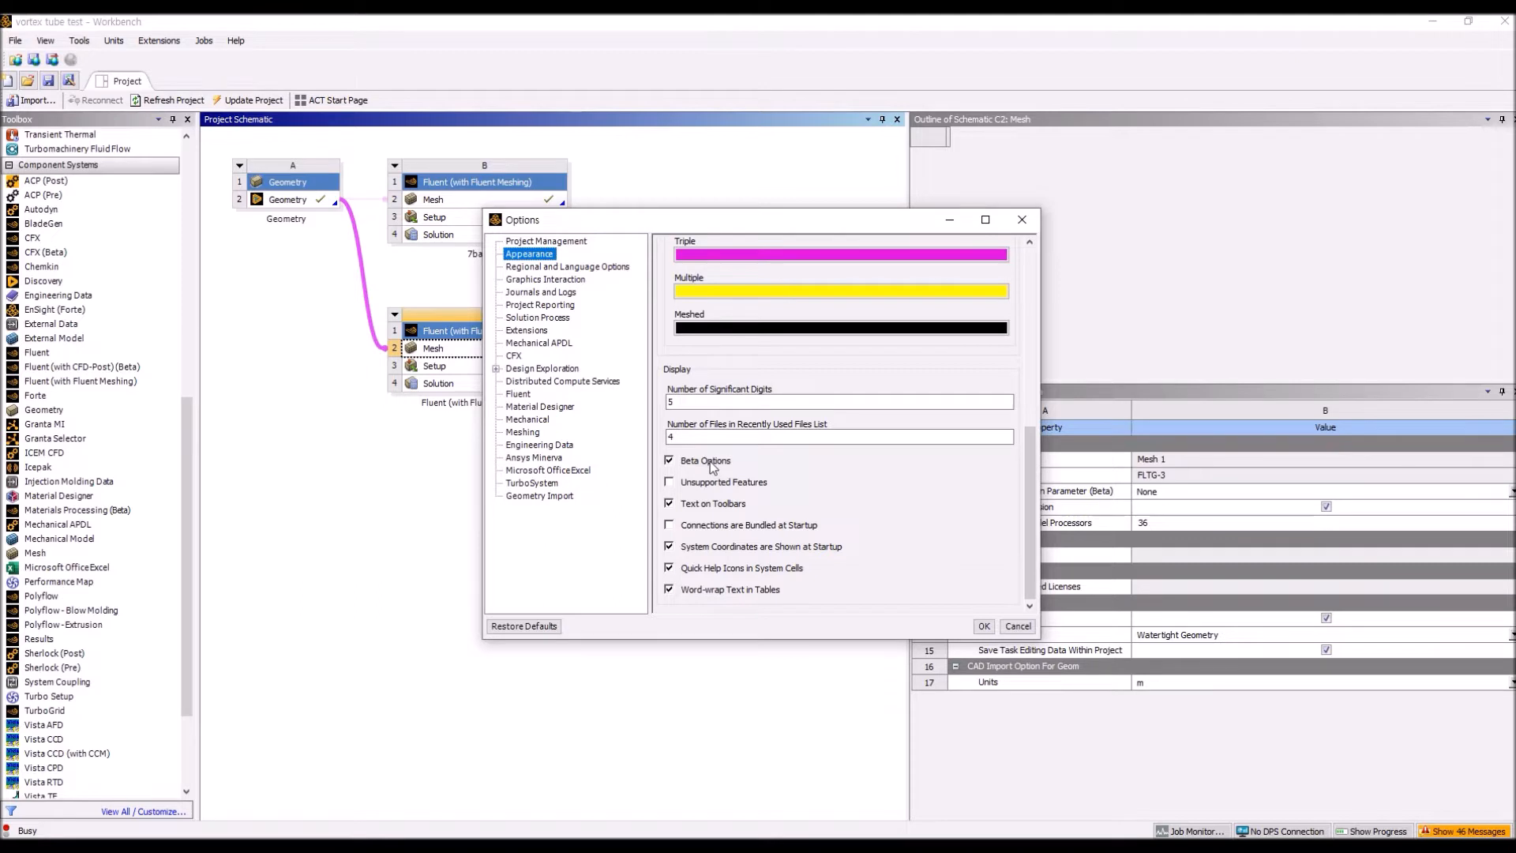
click(982, 626)
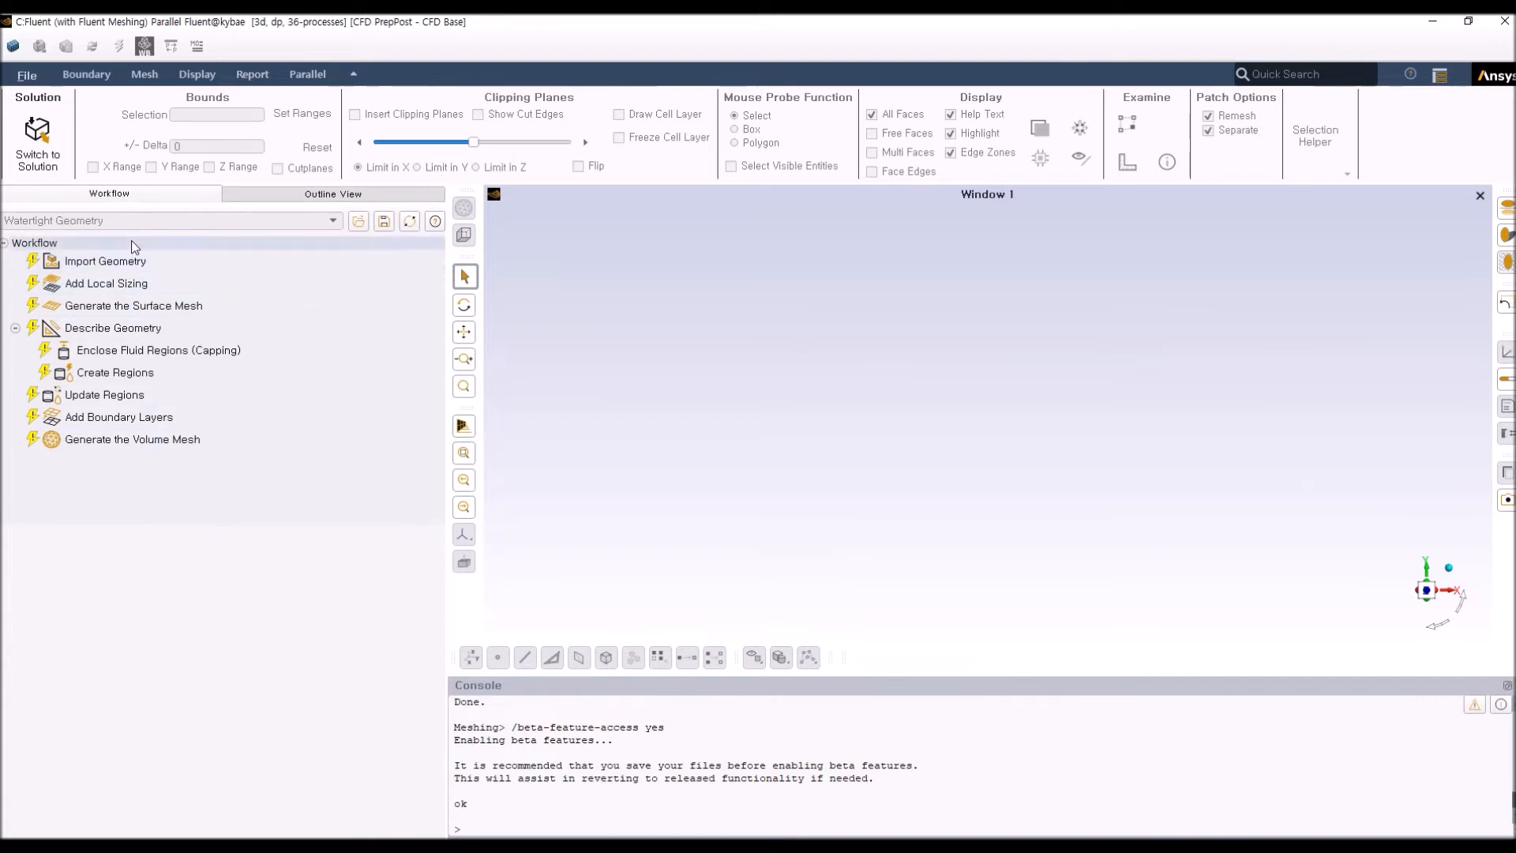
Switch back to Fluent Meshing and import the linked CAD geometry Geom.scdoc in metres through the Watertight Geometry workflow
click(126, 264)
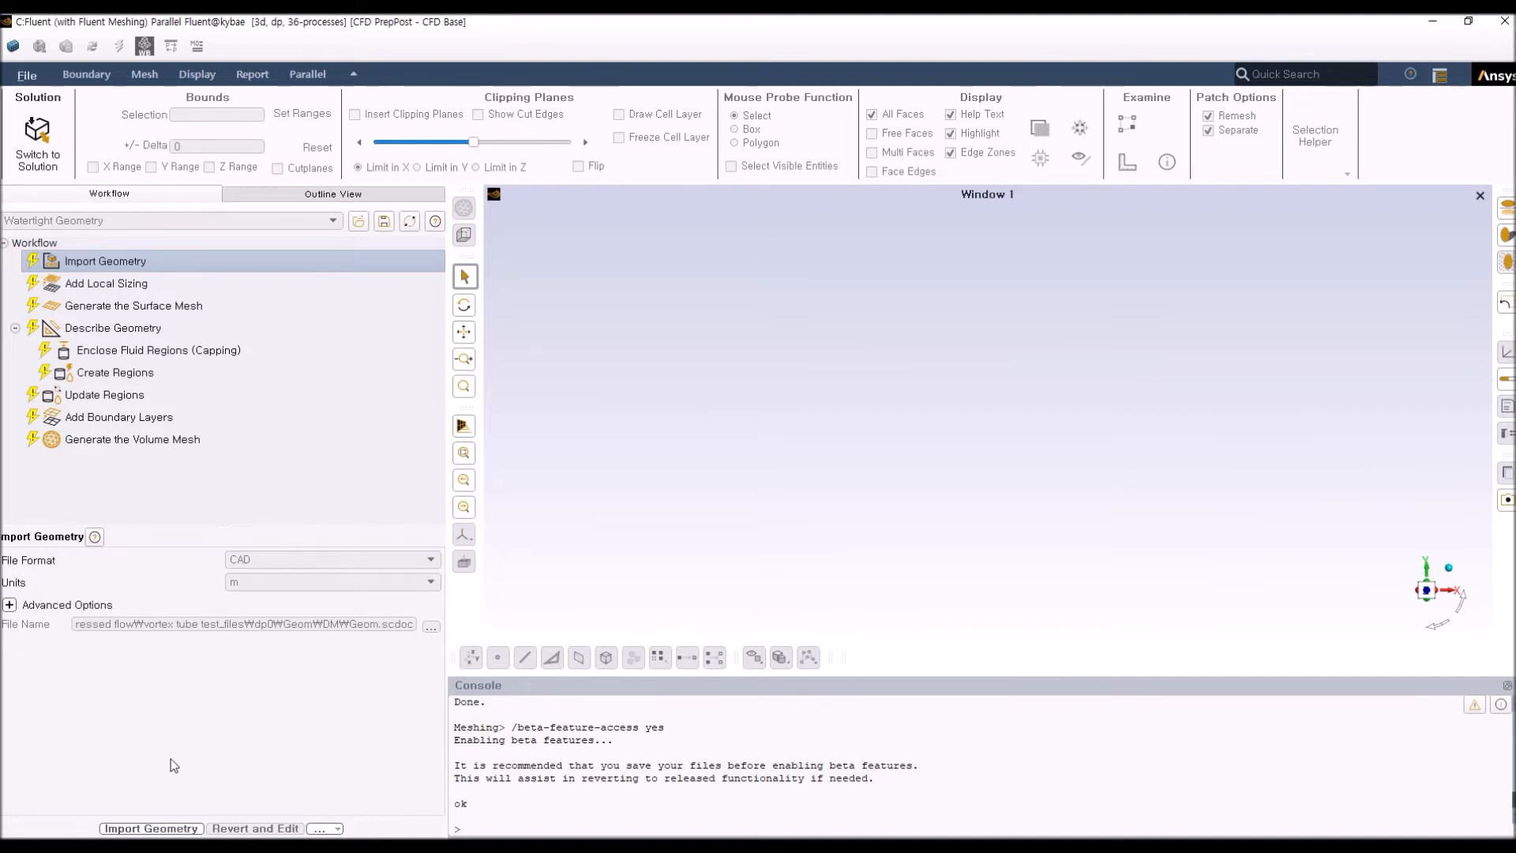
click(151, 828)
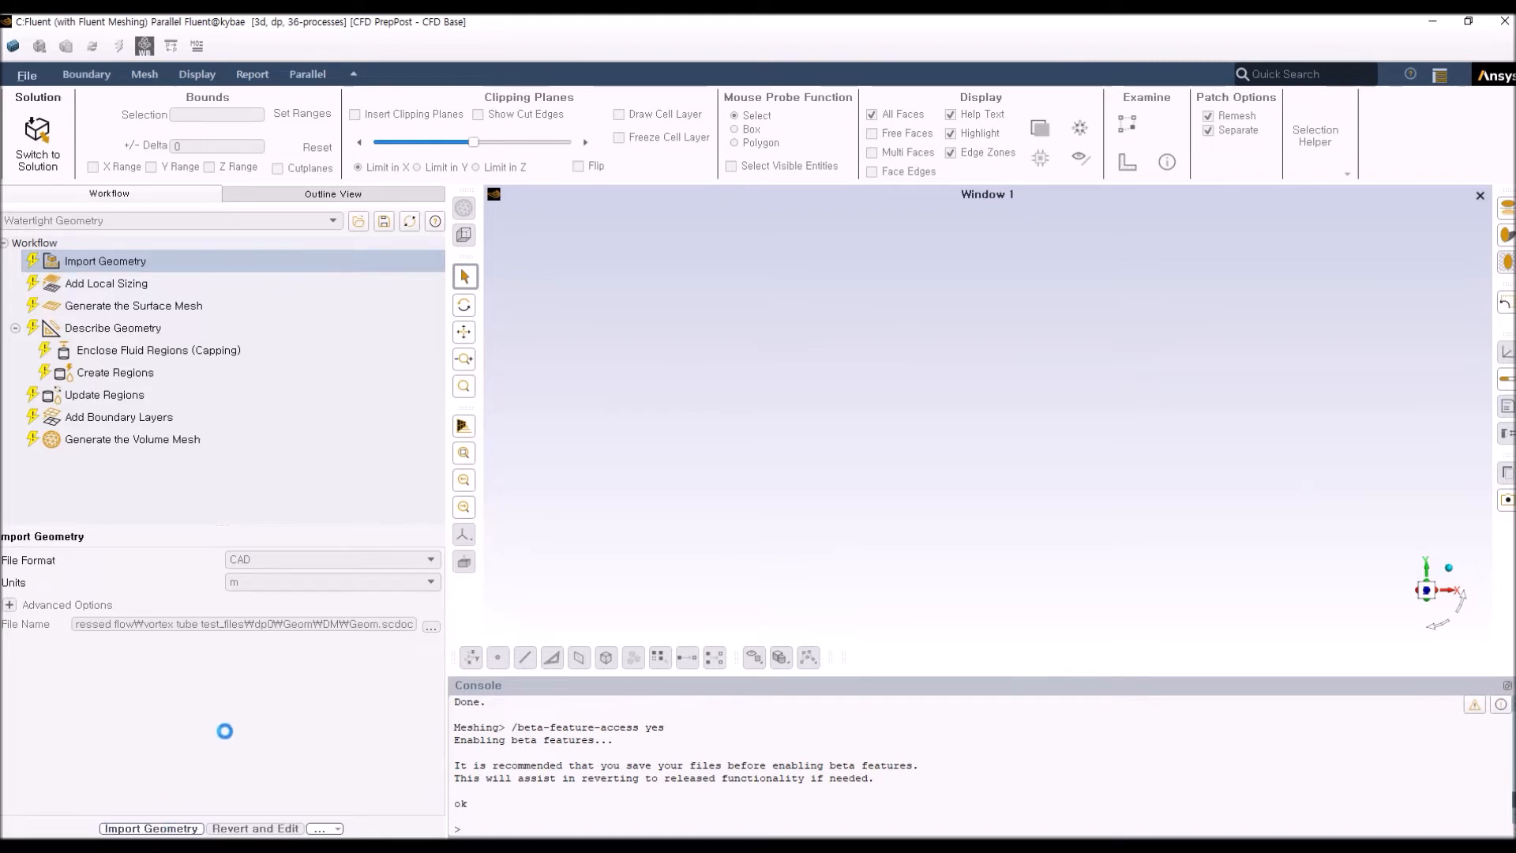
drag(965, 523, 1270, 459)
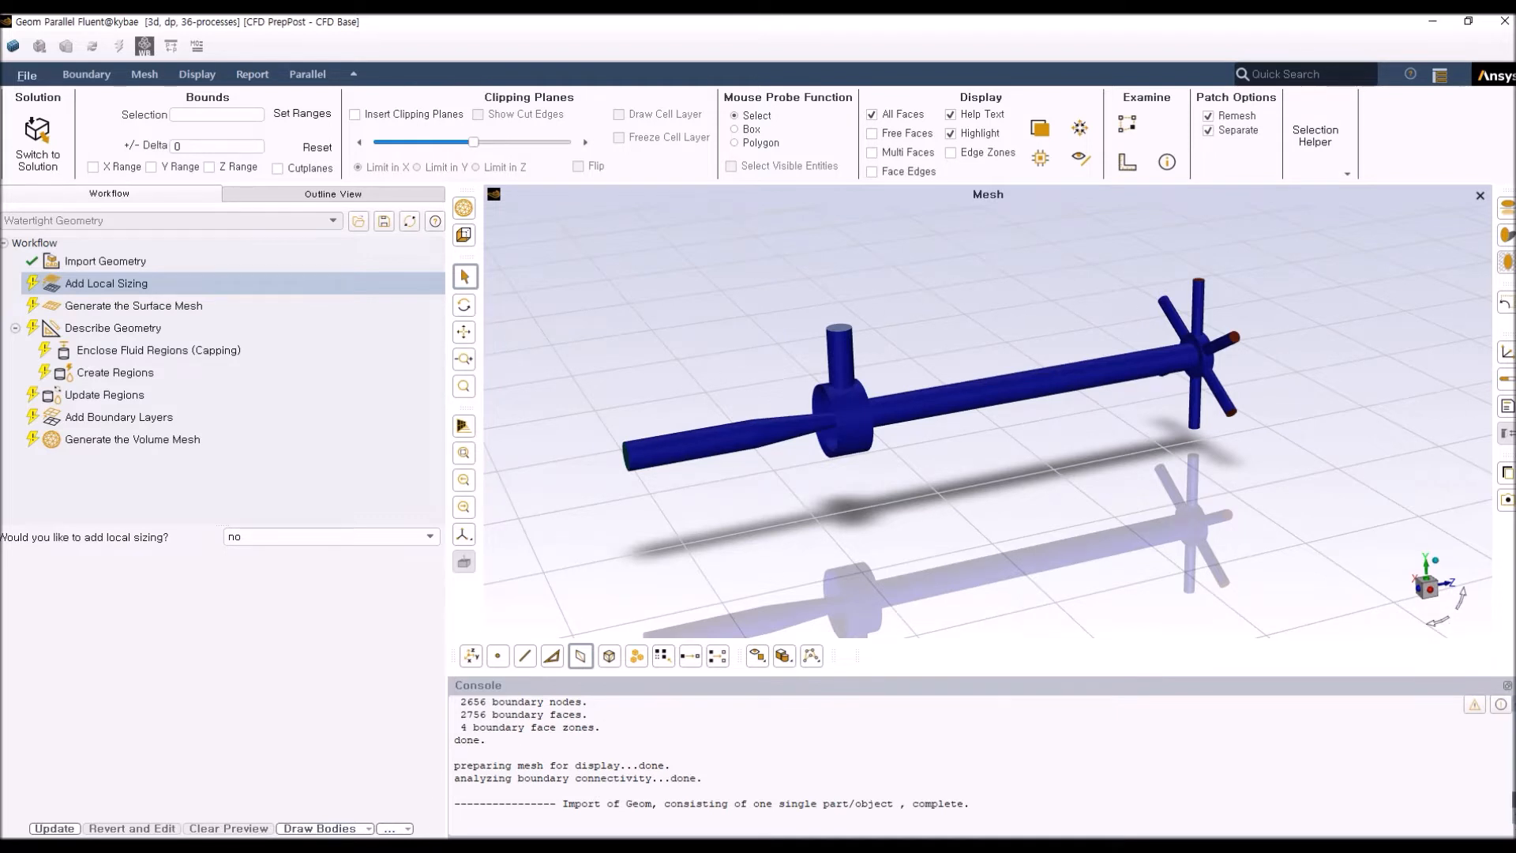
Reopen the geometry in SpaceClaim from Workbench and check the physics activation option of the solid components Assembly1 through 30PF
mouse_move(289, 847)
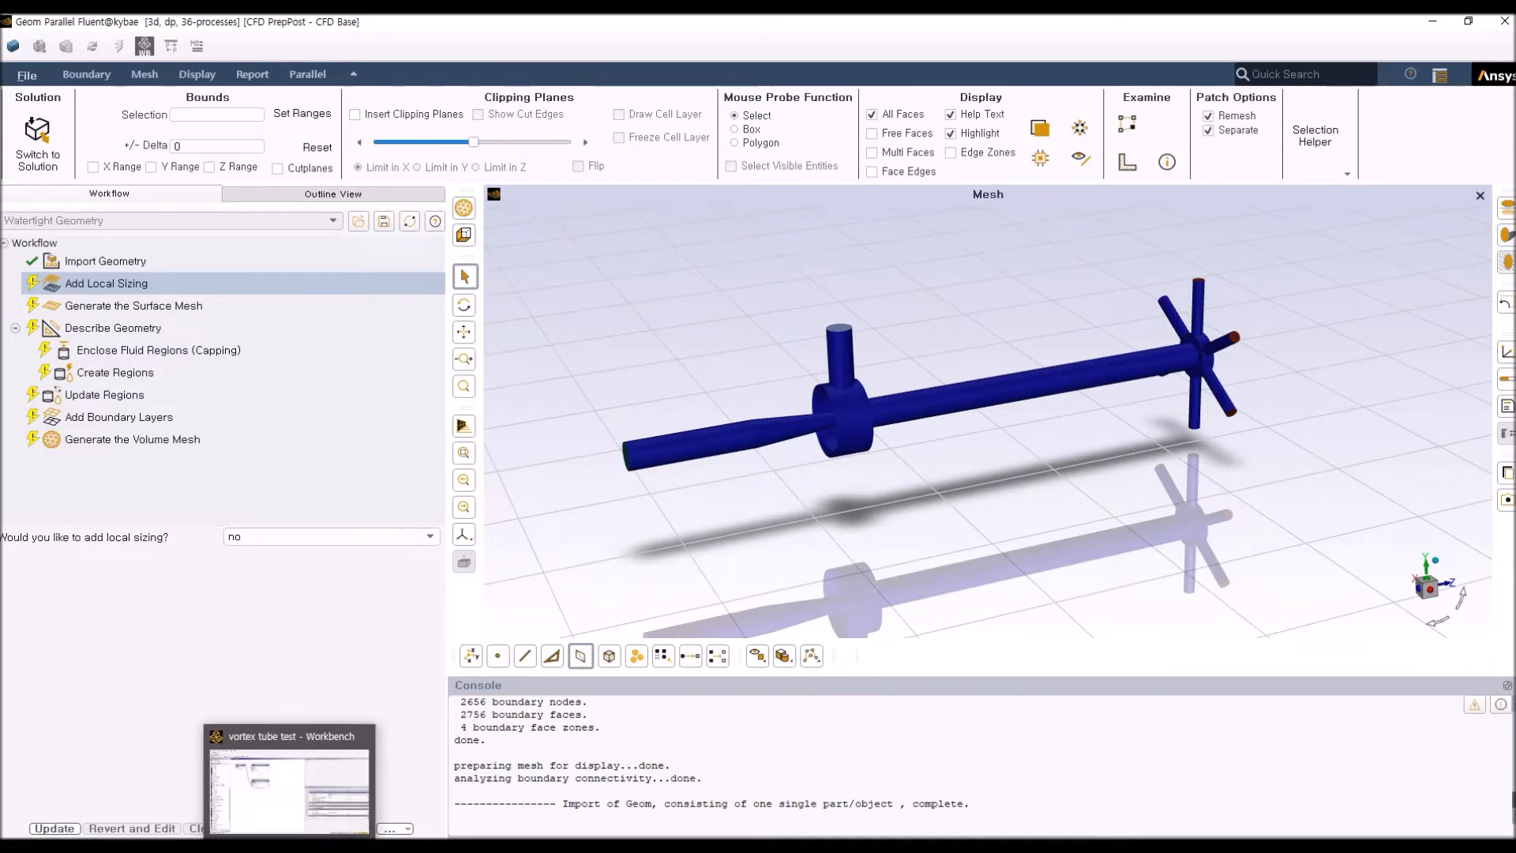
click(281, 789)
double_click(310, 200)
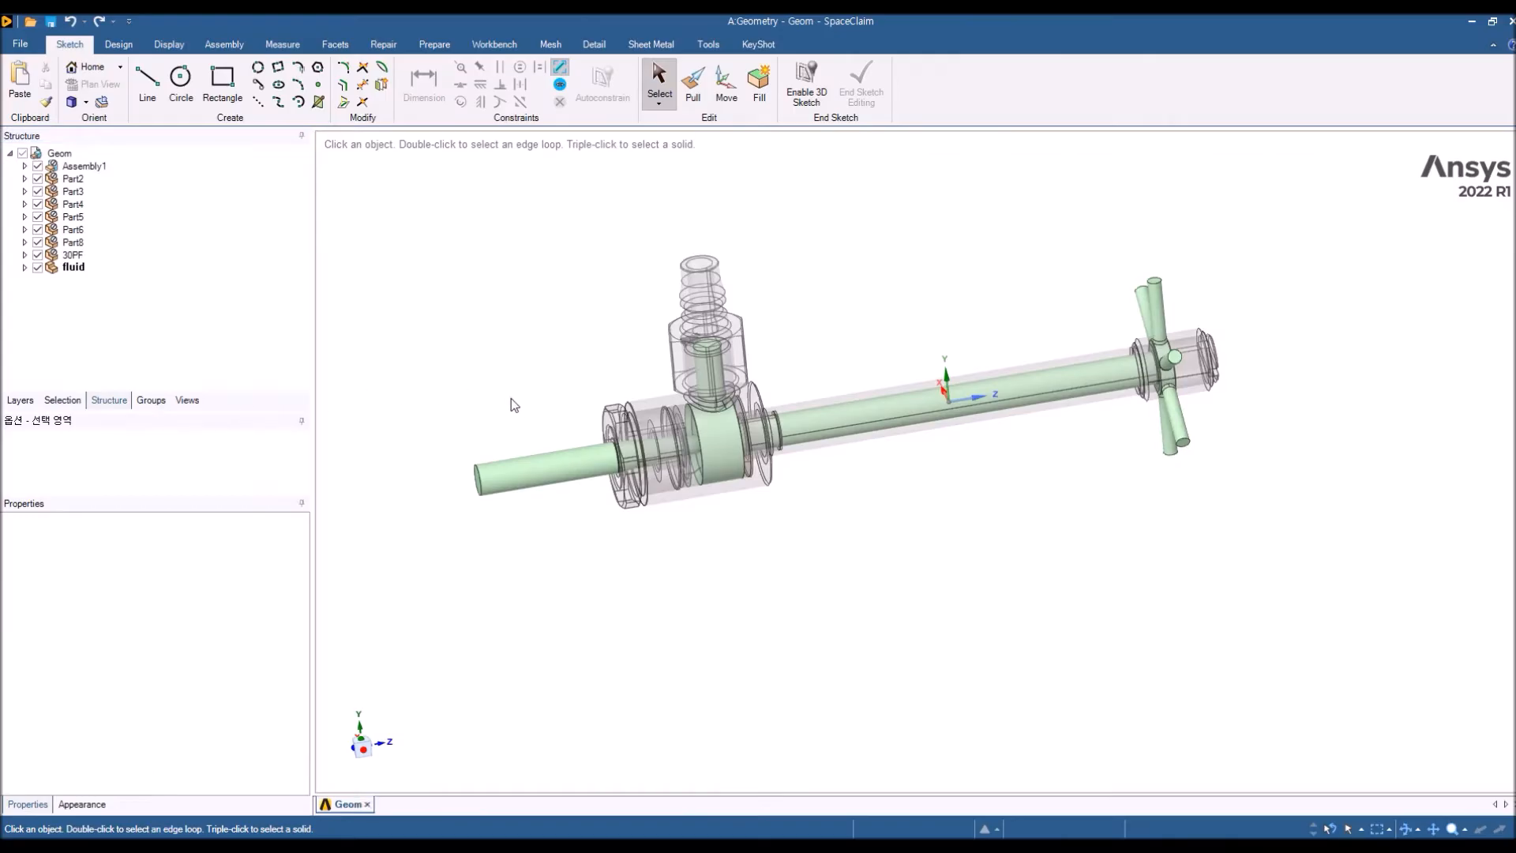
middle_drag(514, 403, 565, 372)
click(73, 168)
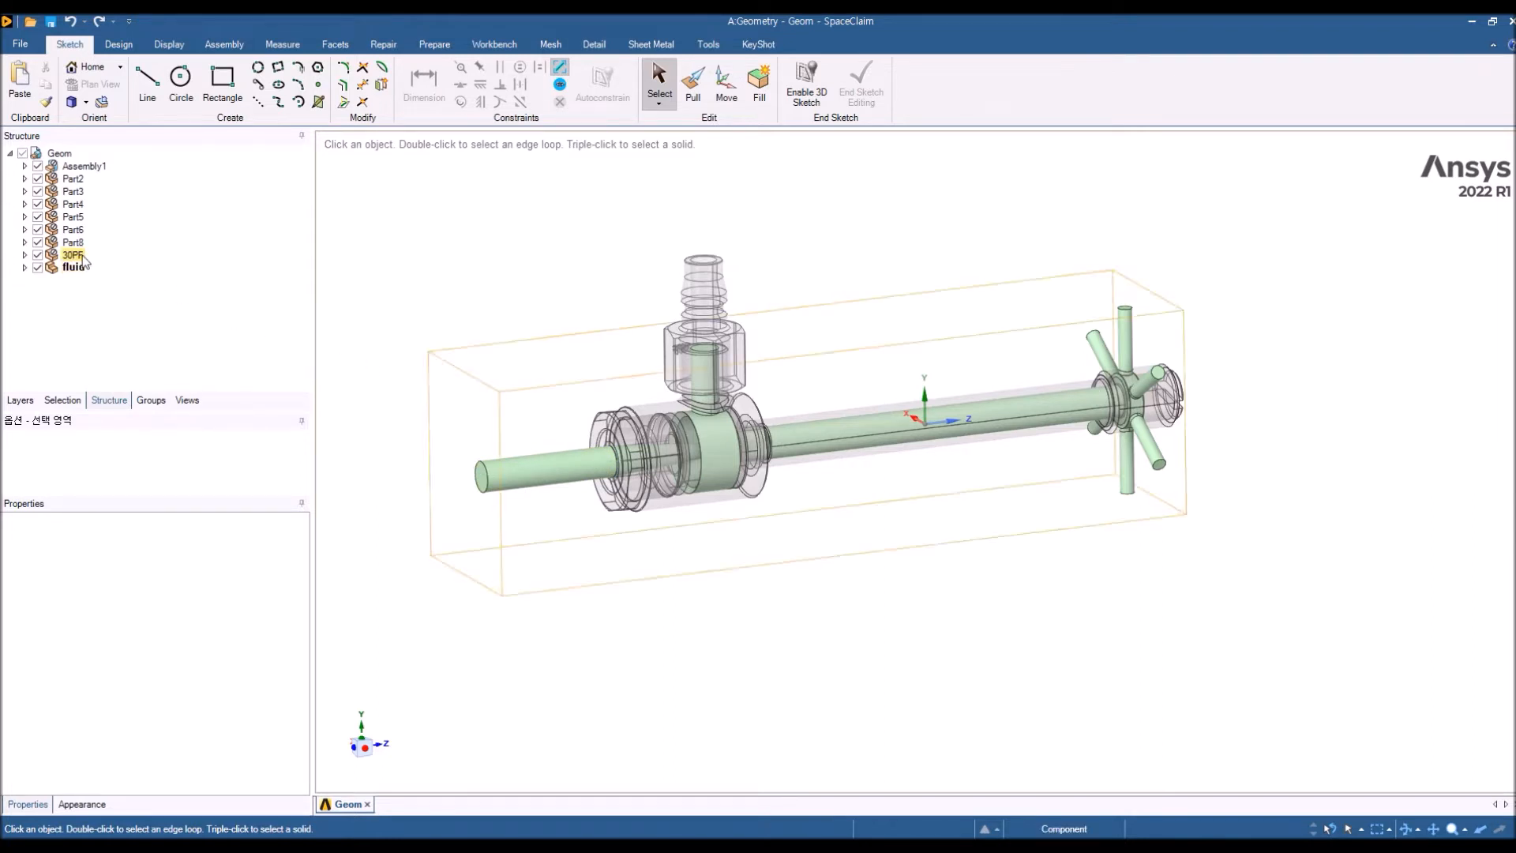
click(72, 249)
shift+click(73, 166)
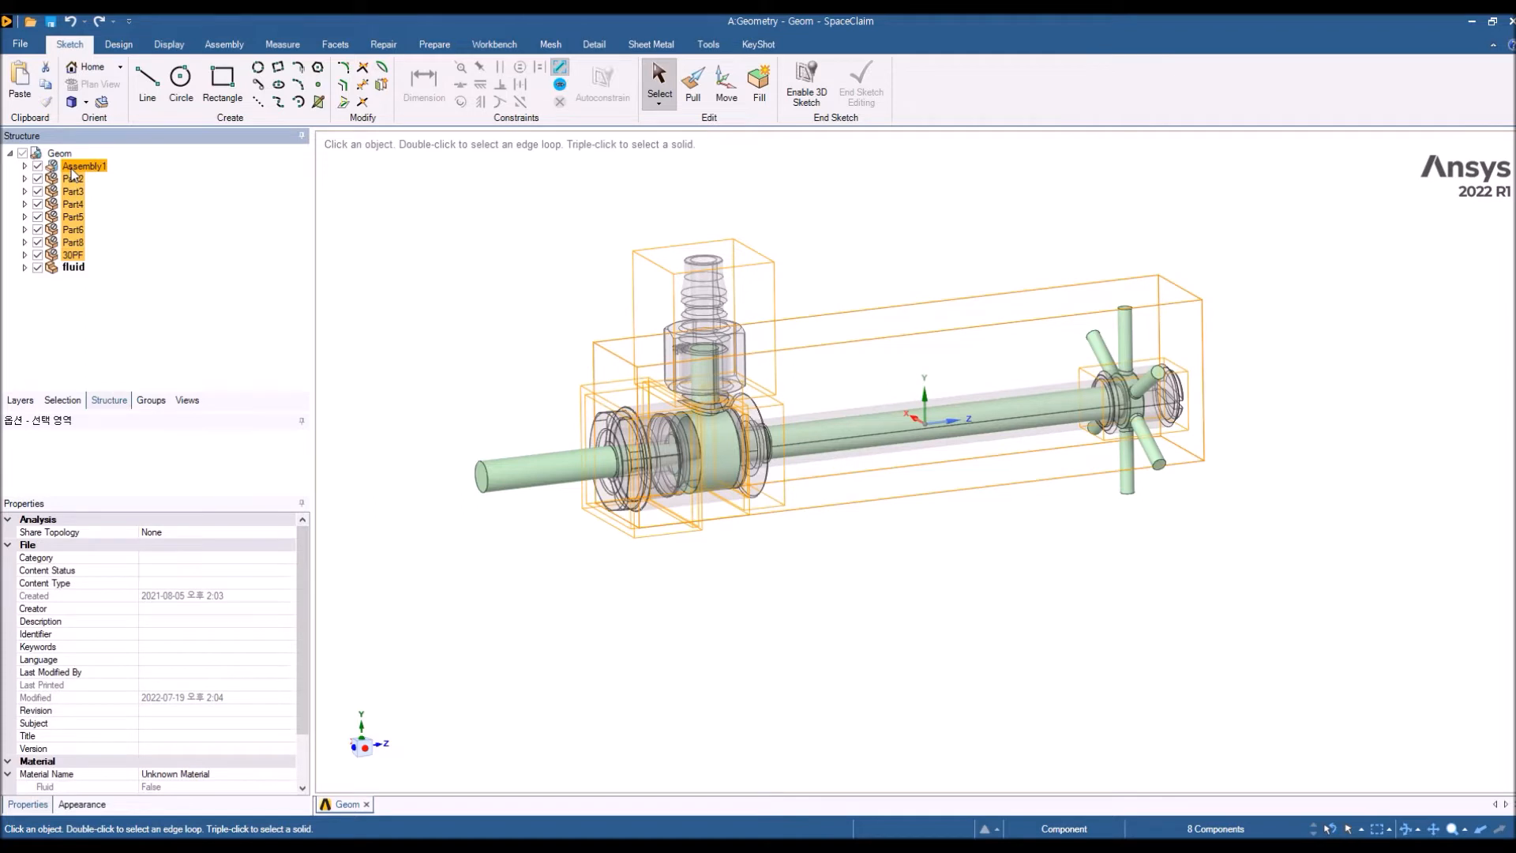
right_click(73, 173)
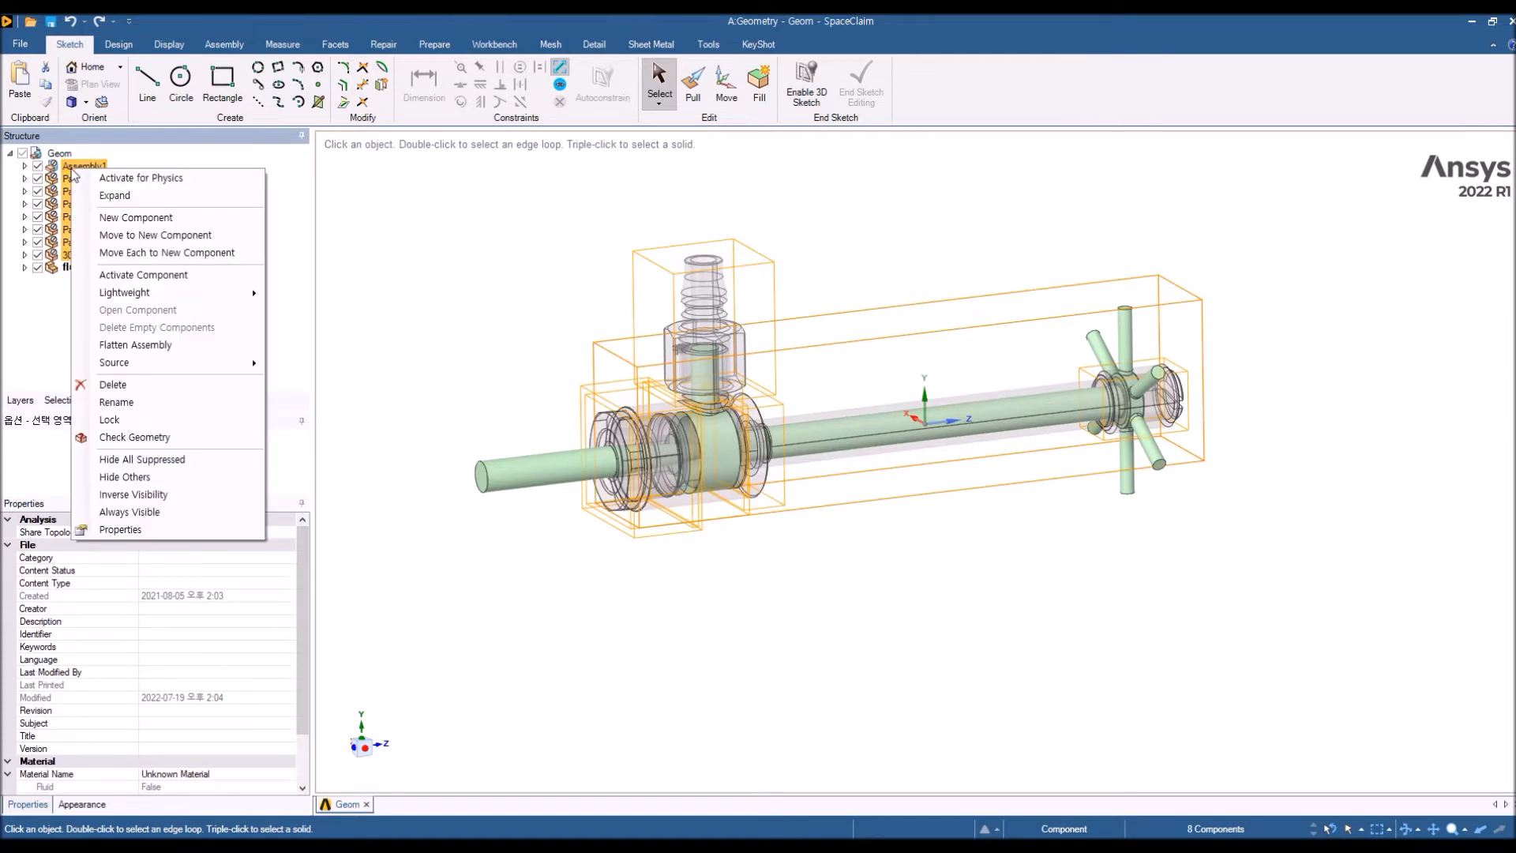
click(317, 180)
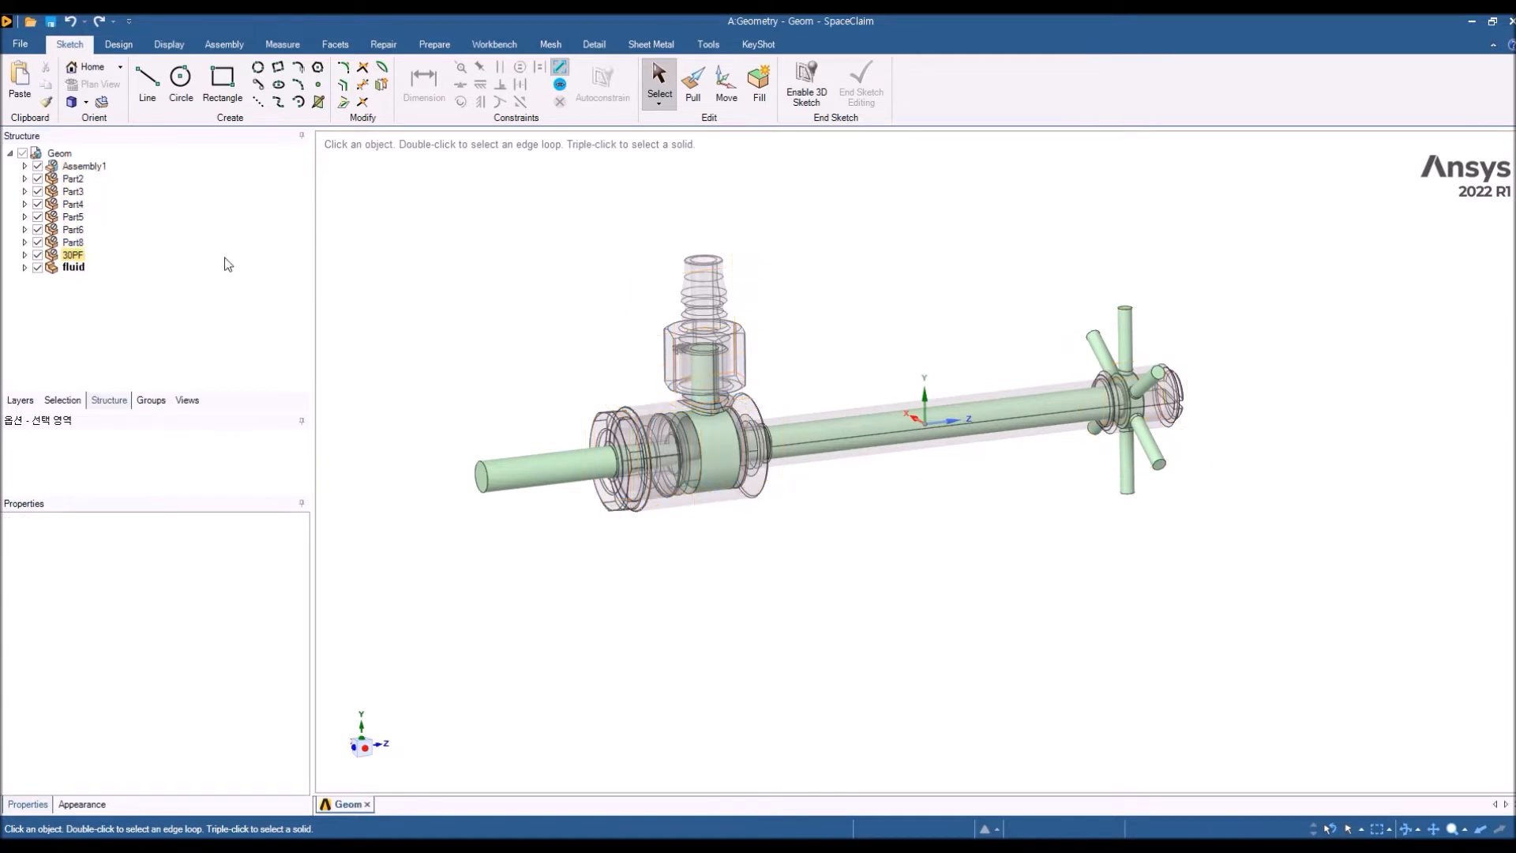
Compare the physics suppression option of the fluid component with that of the solid components, and return to Fluent Meshing
right_click(80, 268)
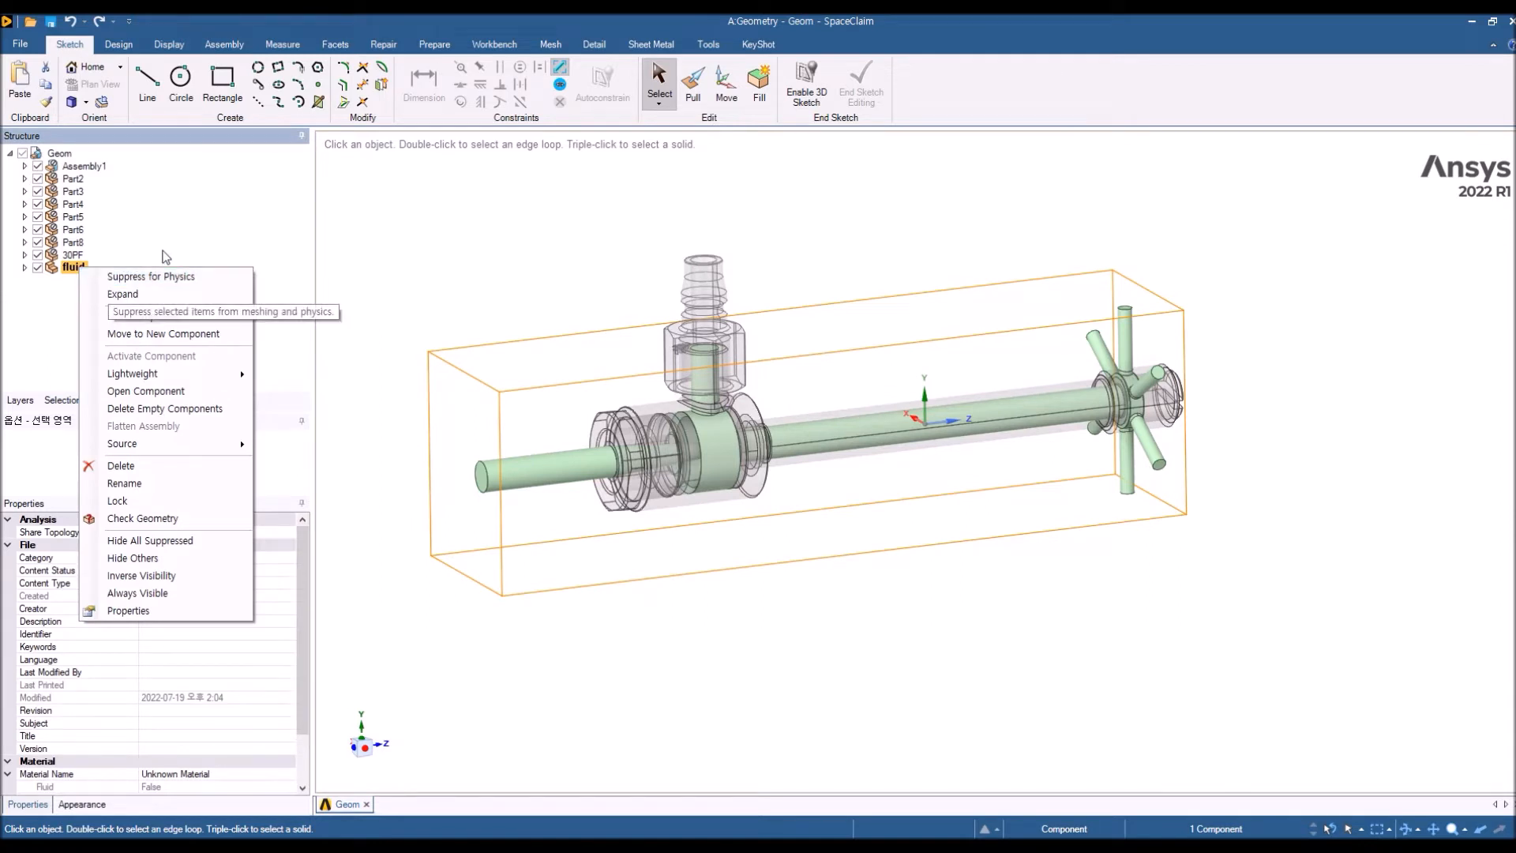
right_click(73, 180)
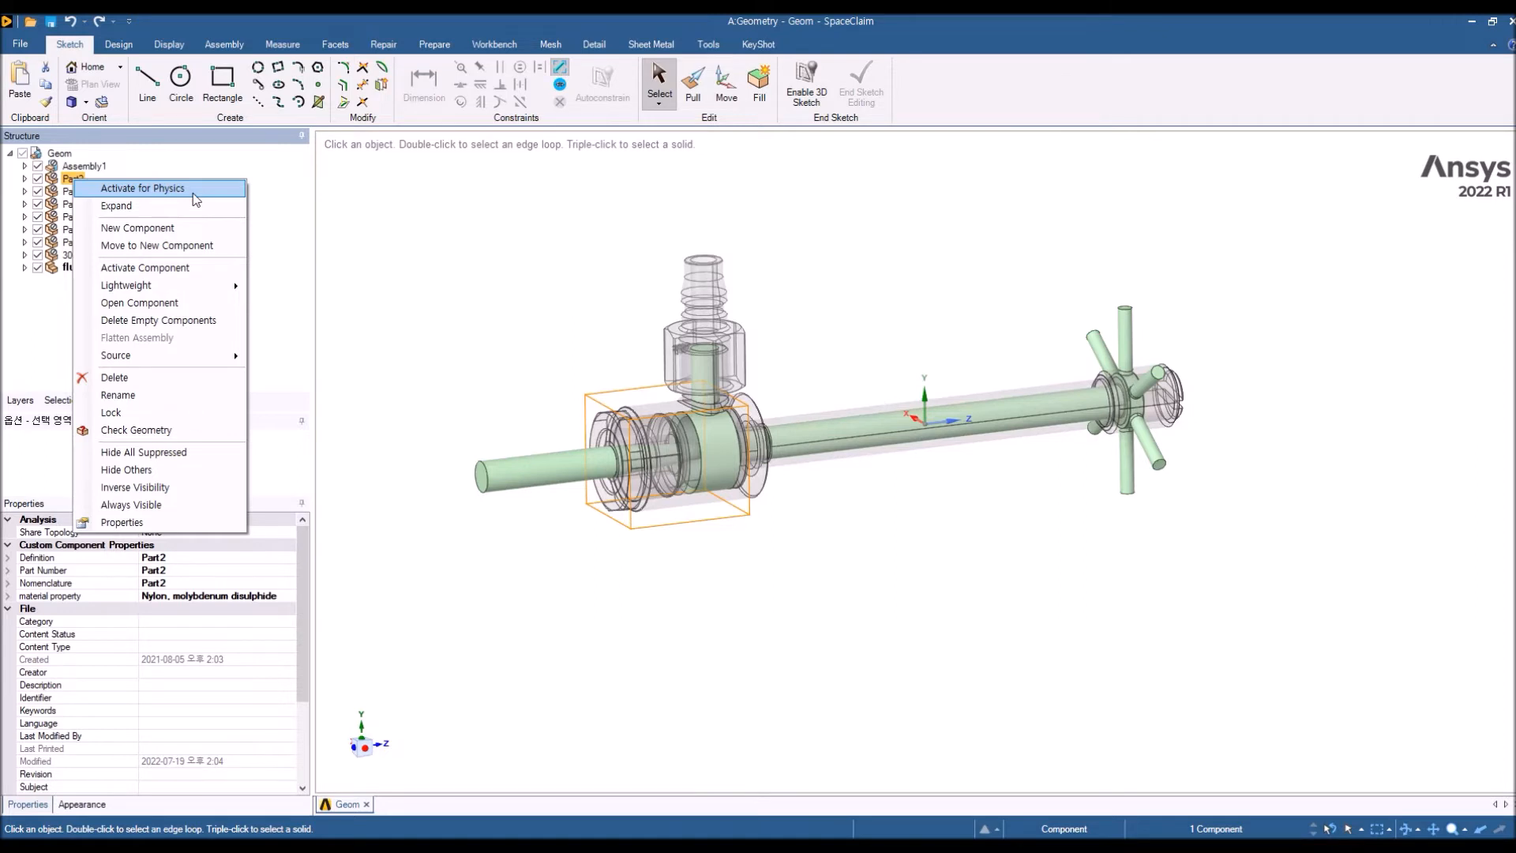
click(79, 167)
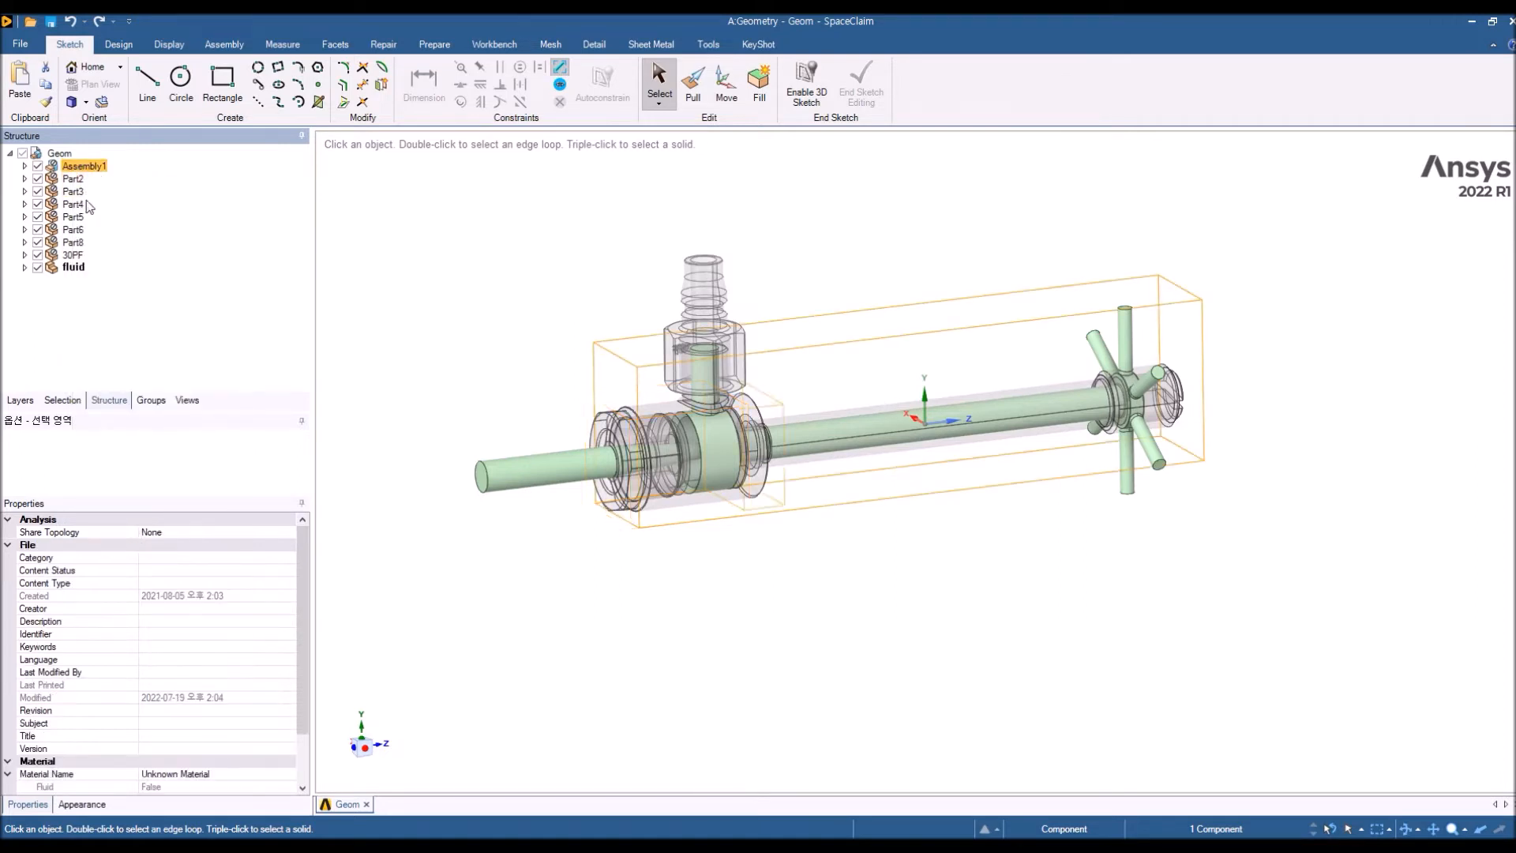
shift+click(75, 255)
right_click(82, 259)
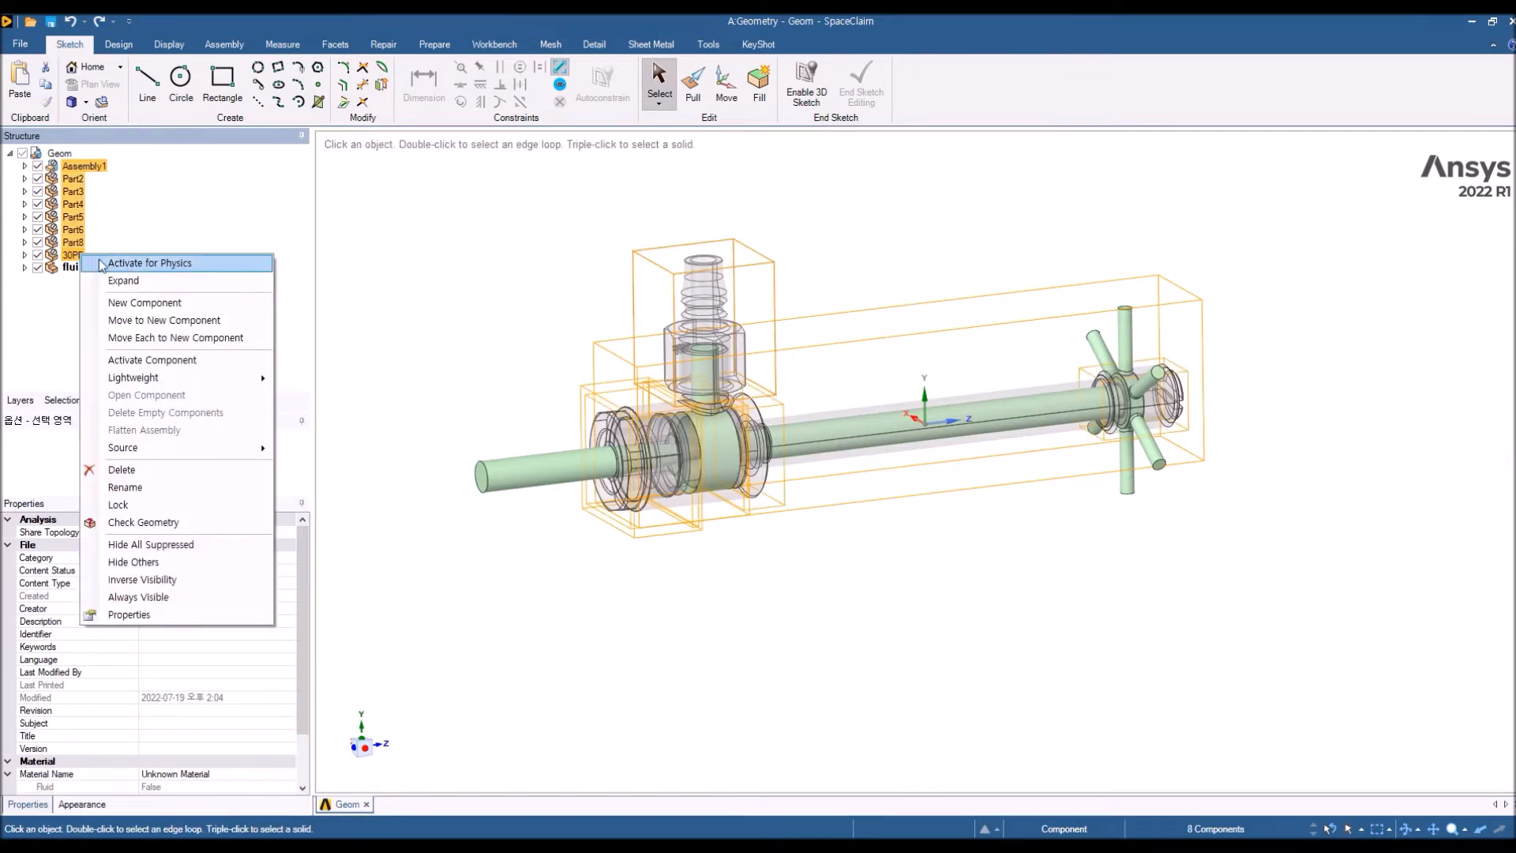
click(73, 268)
right_click(72, 270)
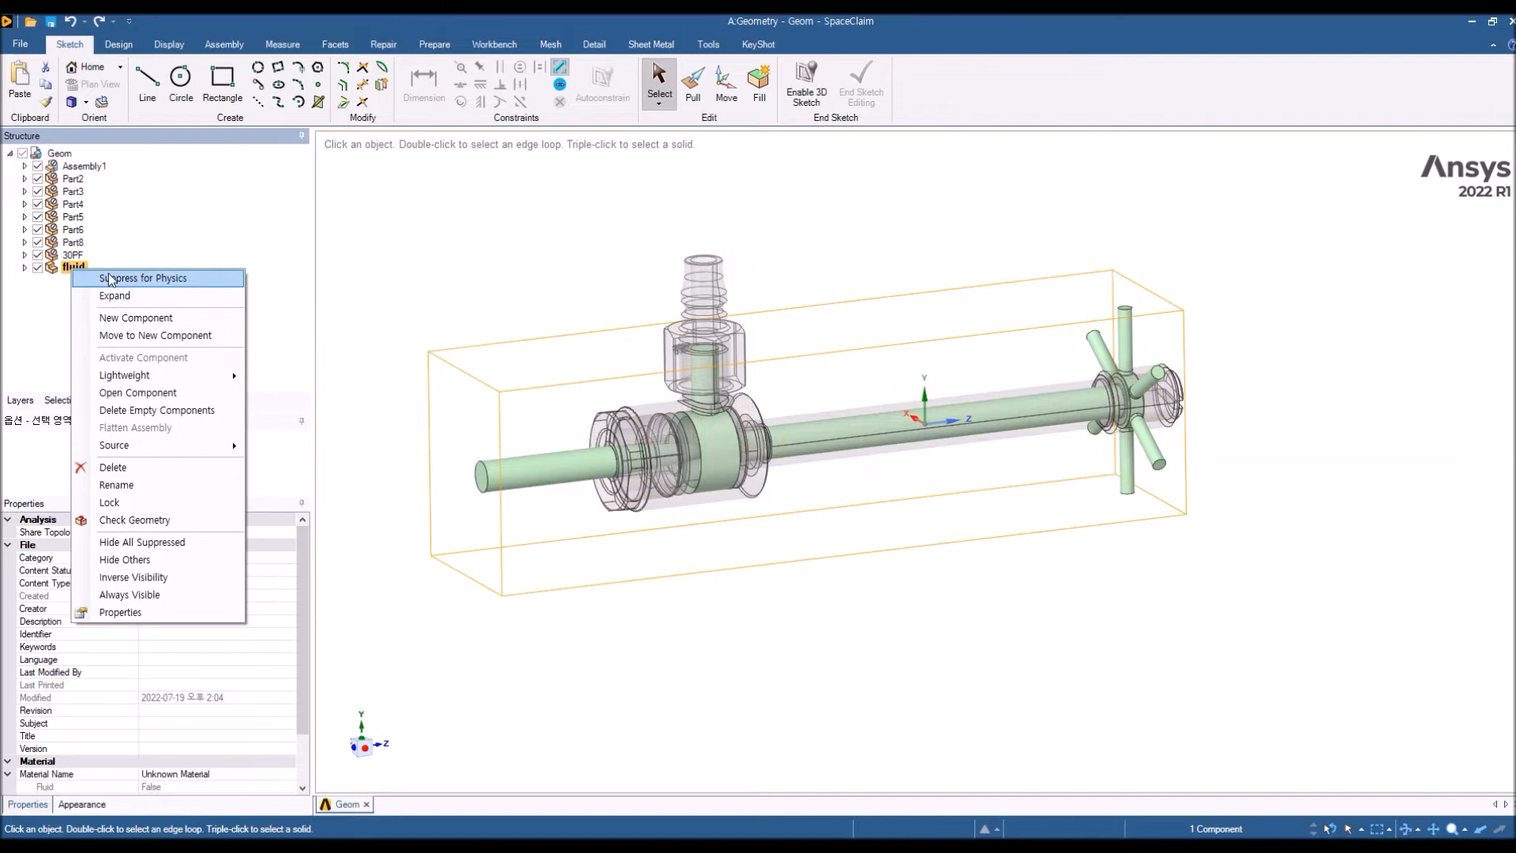
click(86, 167)
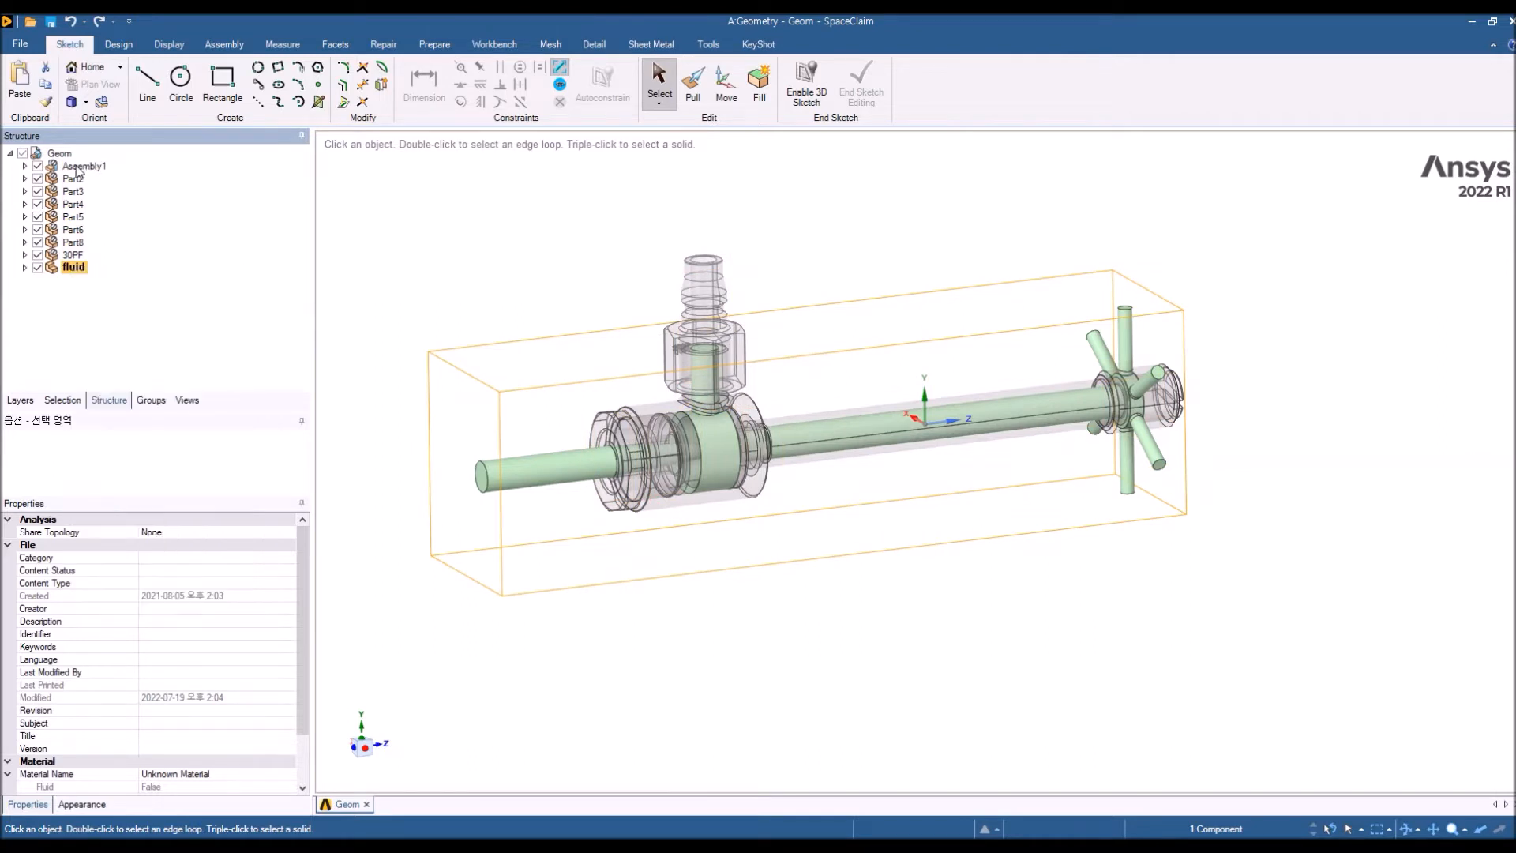
click(159, 322)
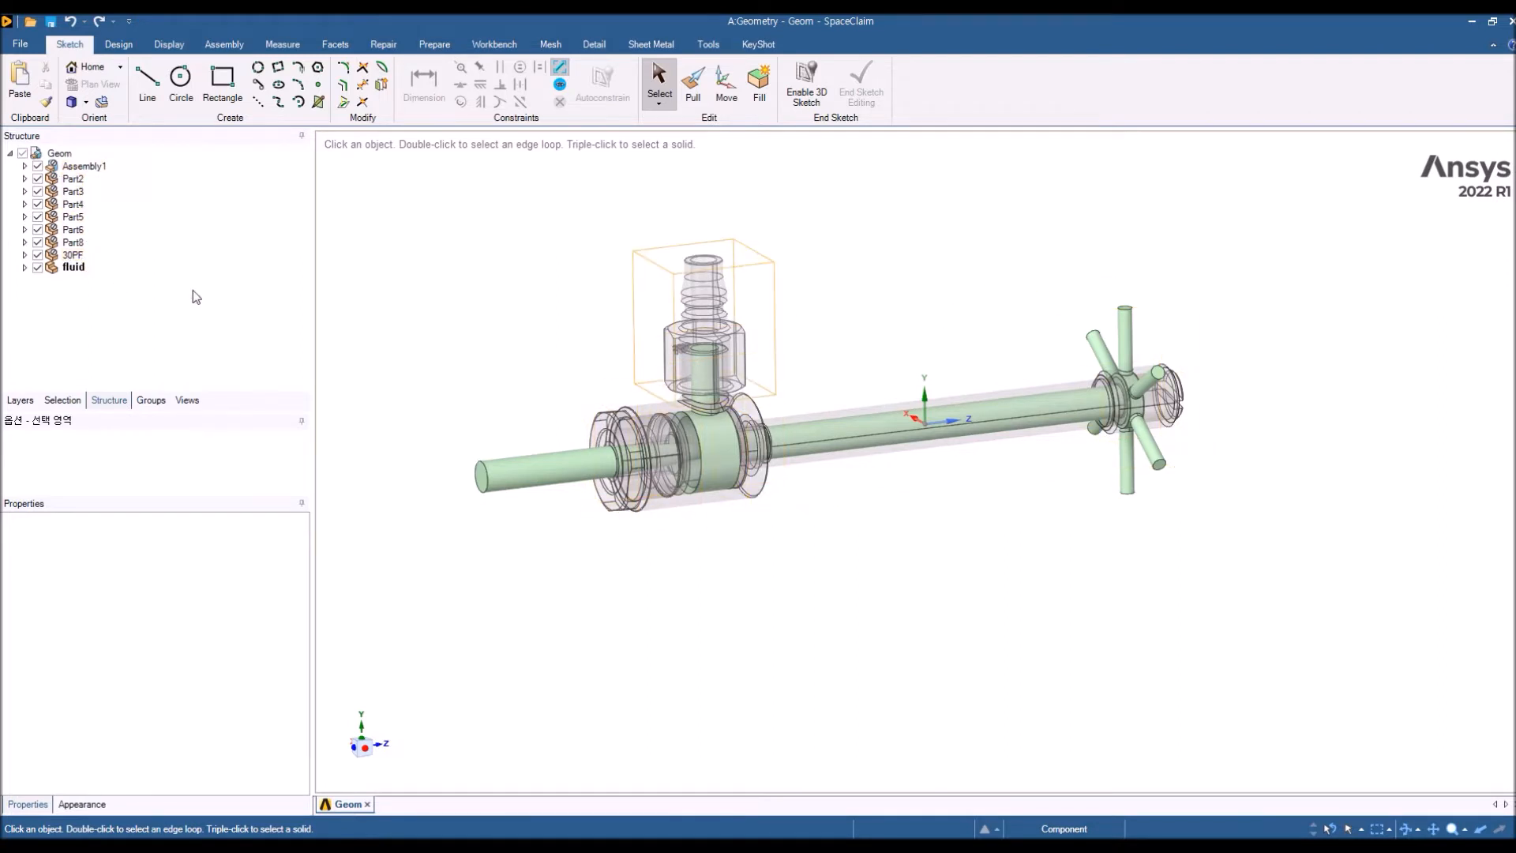
click(1471, 22)
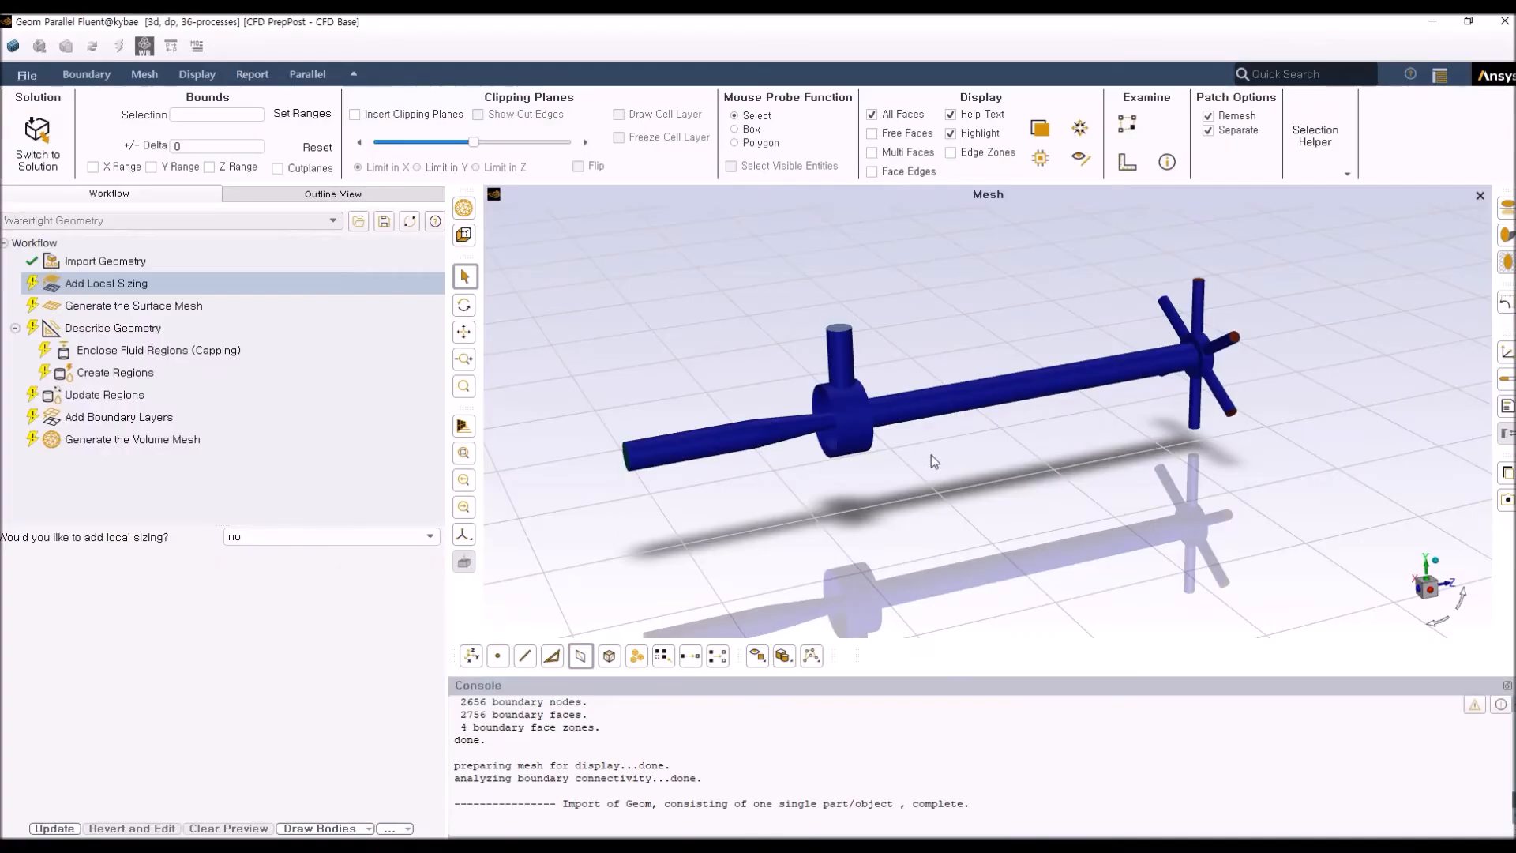
Add a Face Size local sizing on the air-inlet label with growth rate 1.2 and target mesh size 0.00019697 m
drag(908, 442, 1063, 411)
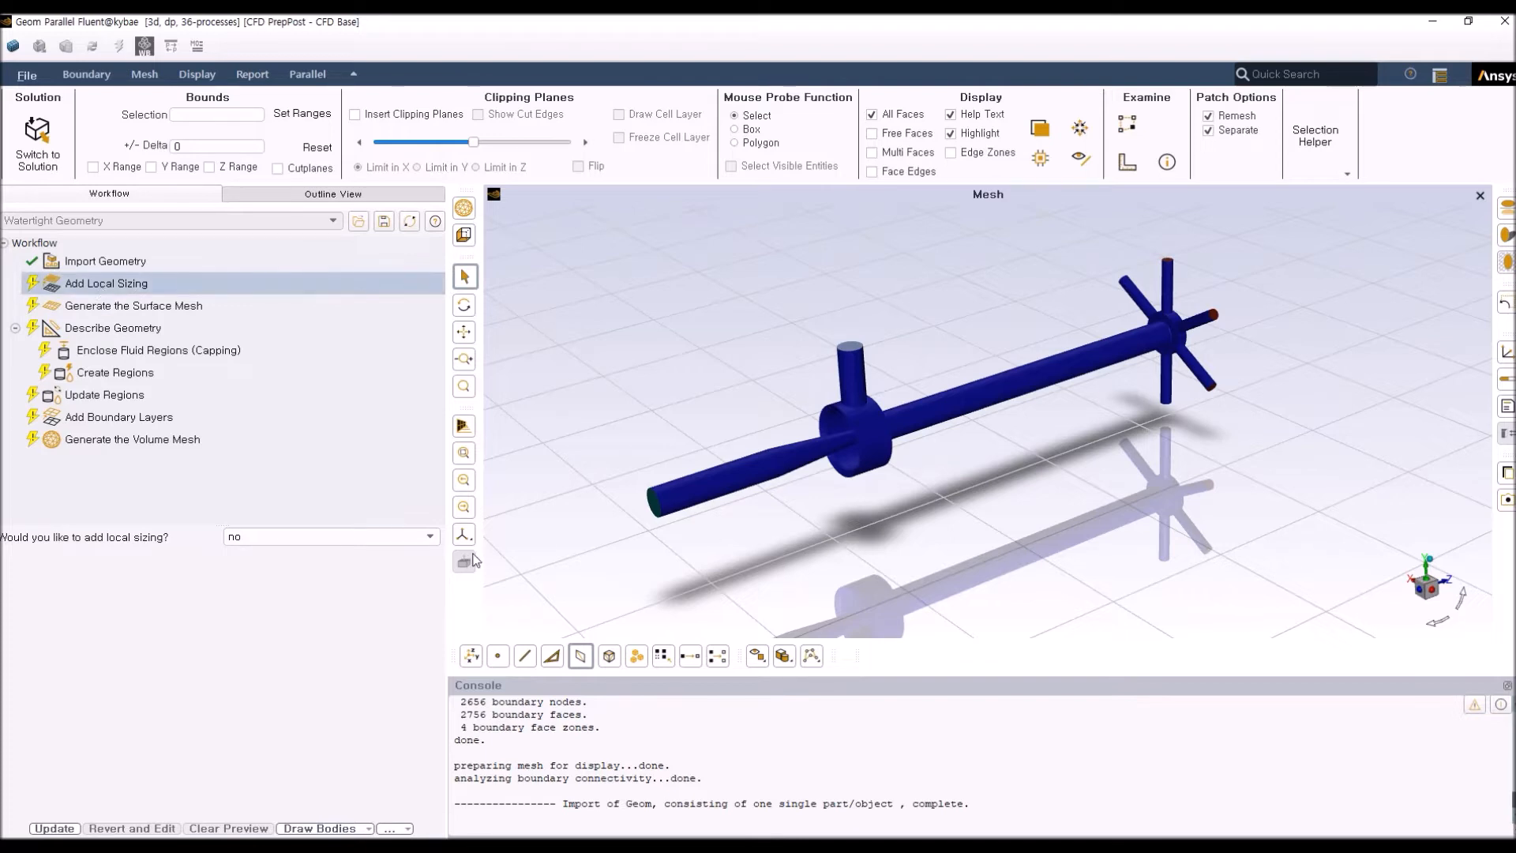
click(431, 542)
click(398, 554)
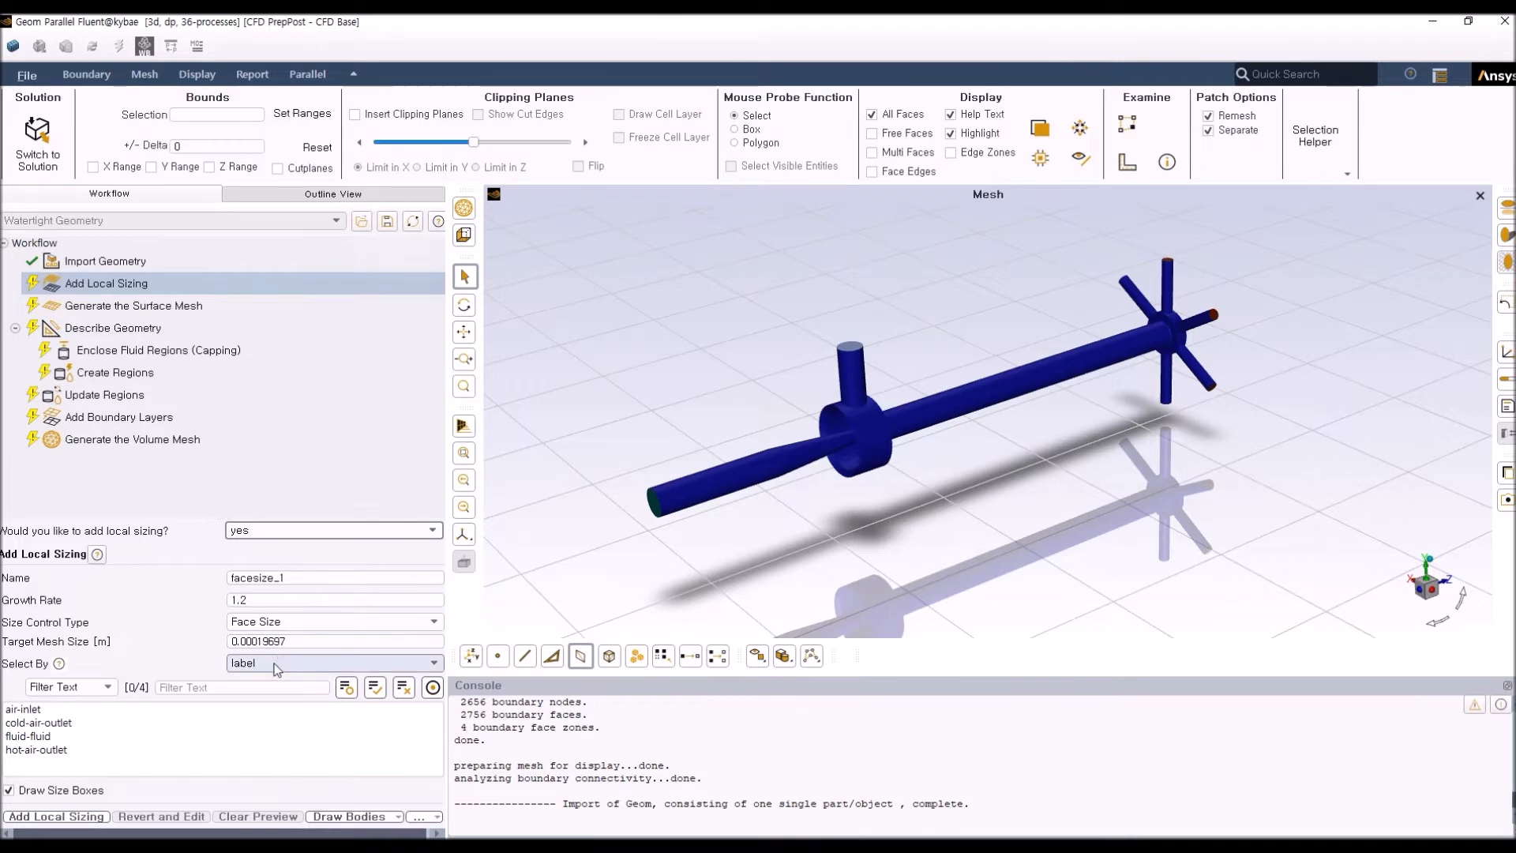
click(21, 709)
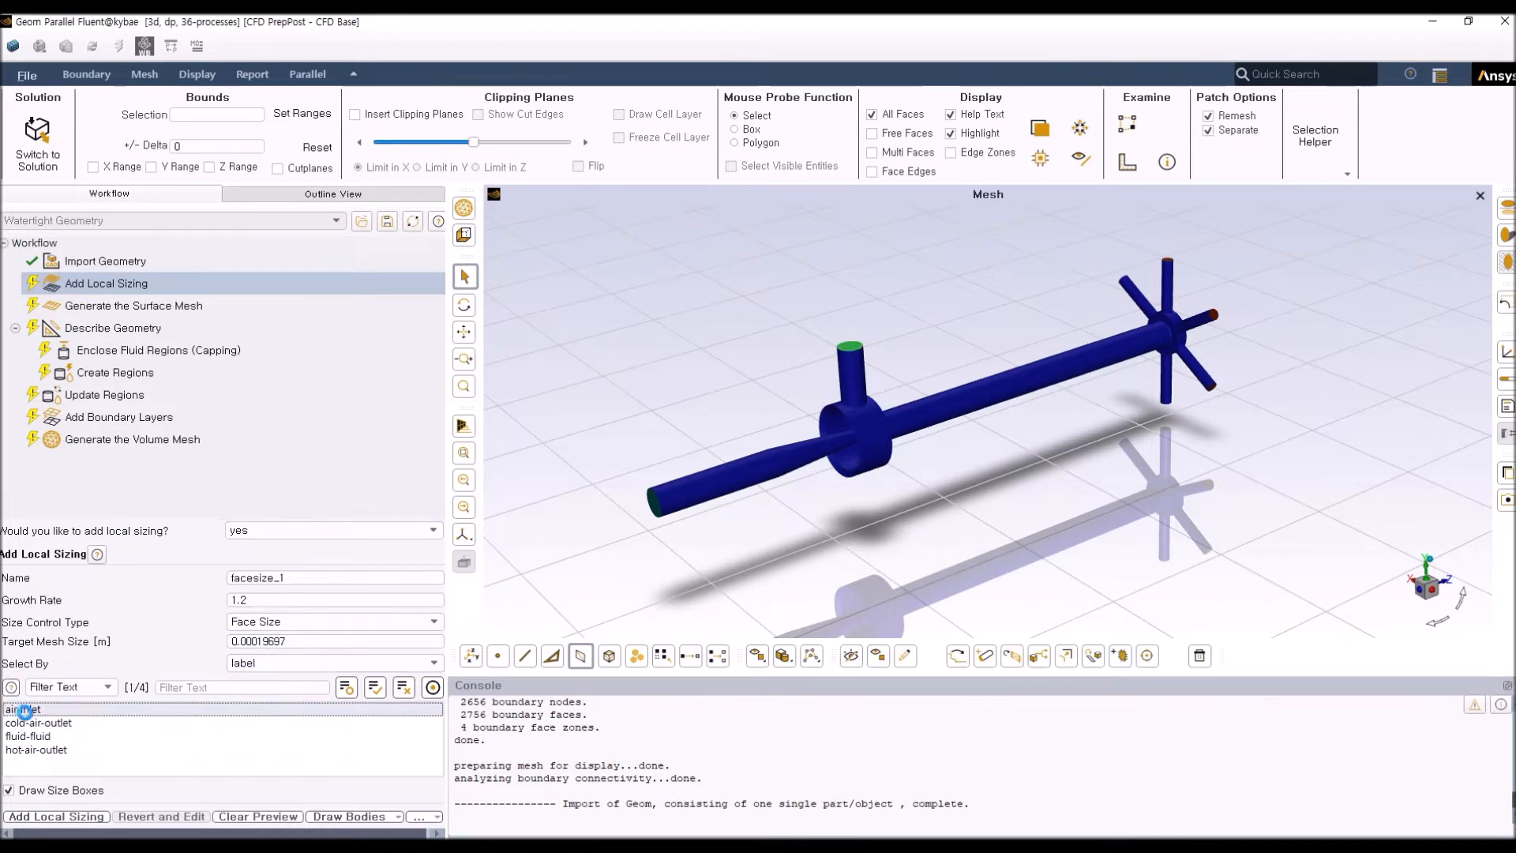
click(74, 818)
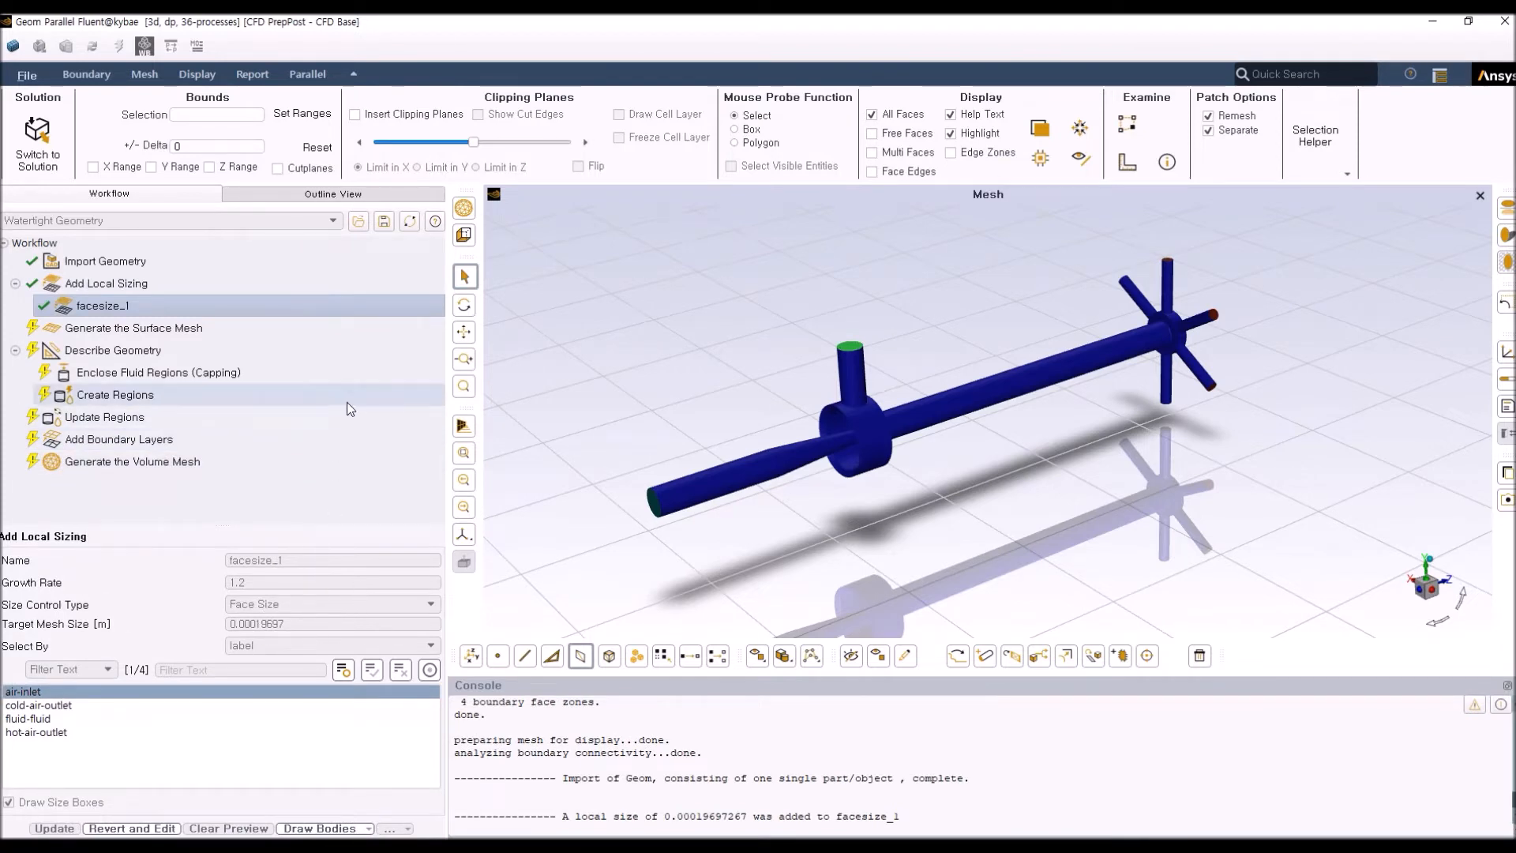
Delete the facesize_1 task from the local sizing and confirm the deletion
mouse_move(282, 308)
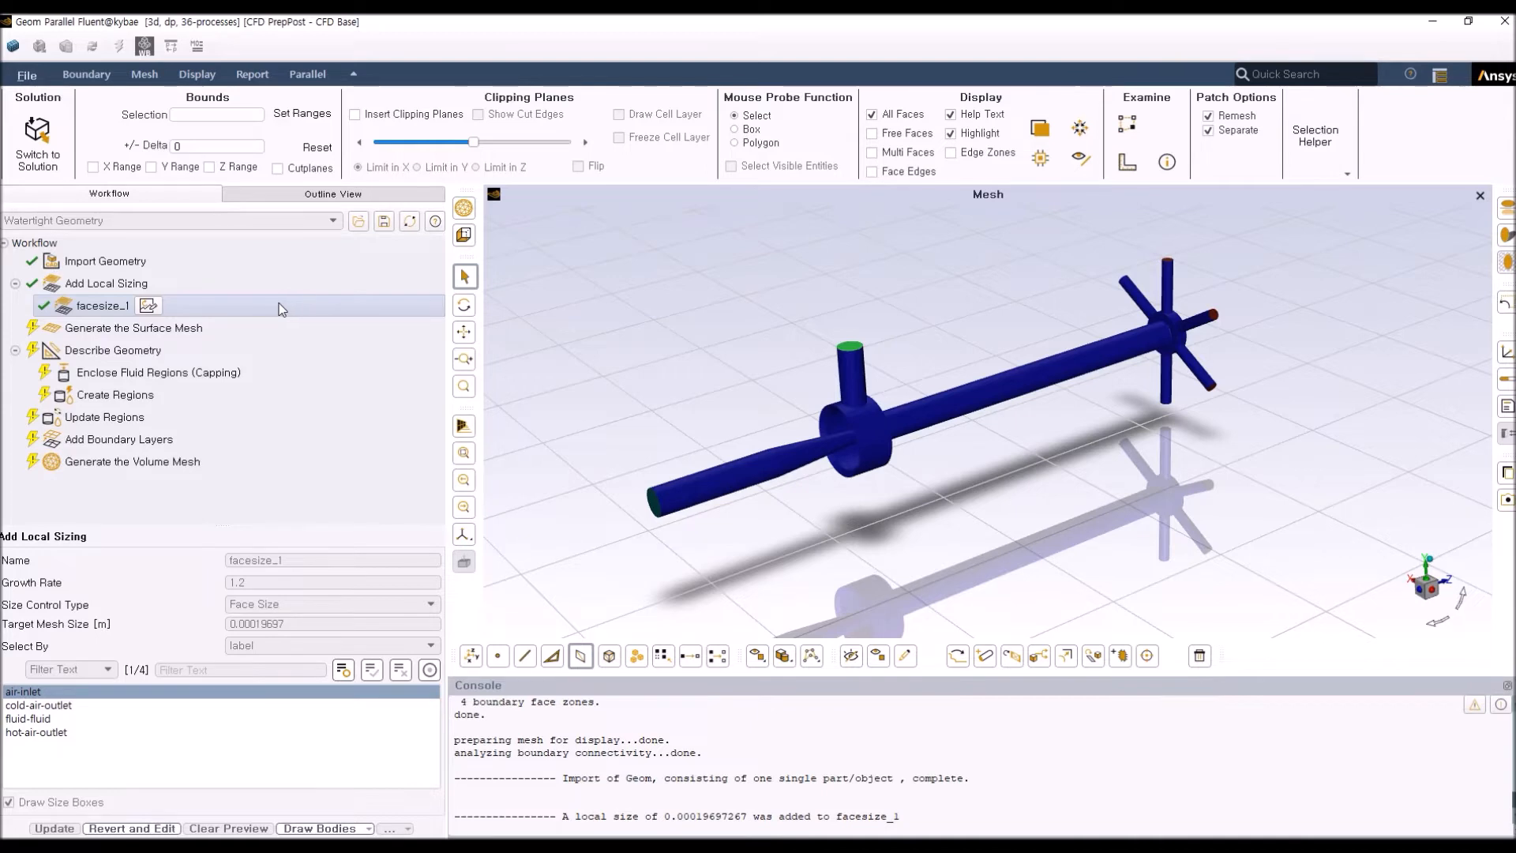
right_click(101, 308)
click(126, 336)
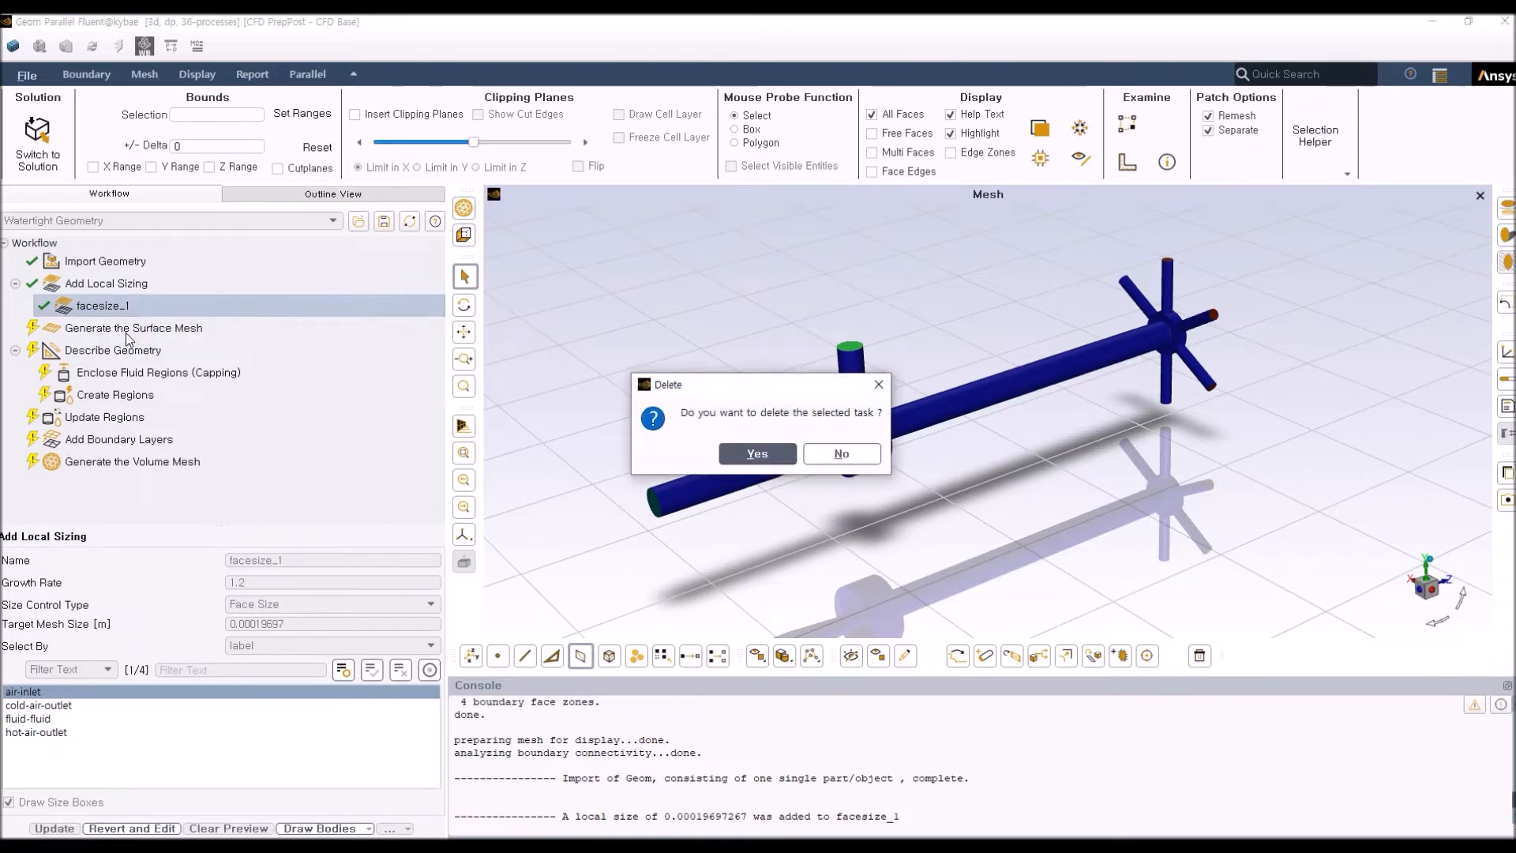
click(774, 453)
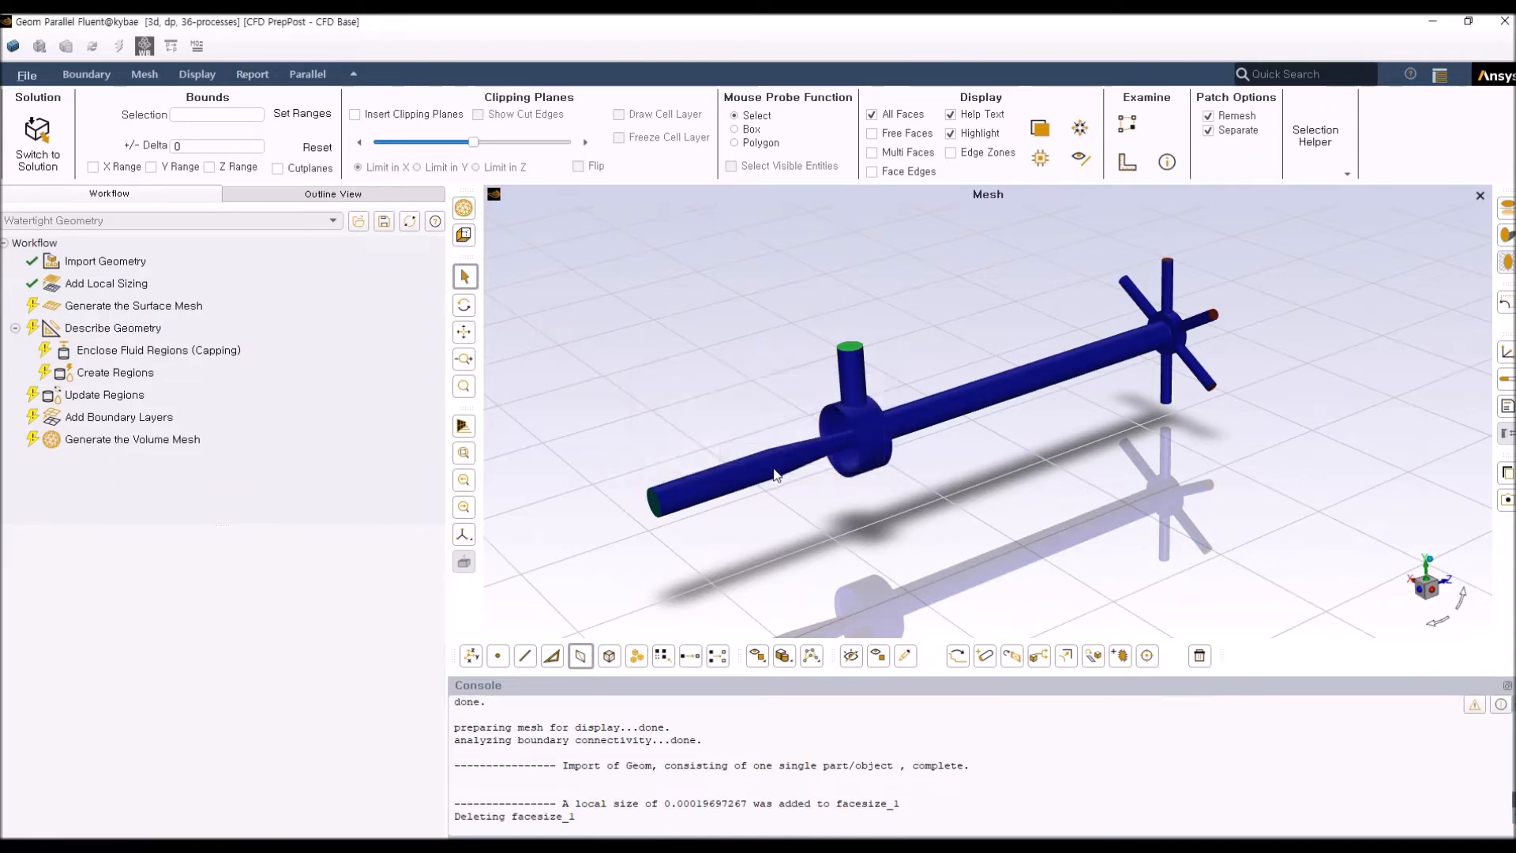
Examine the surface mesh settings, comparing the minimum and maximum size preview boxes with the tapered tube's end face and checking the growth rate
click(168, 306)
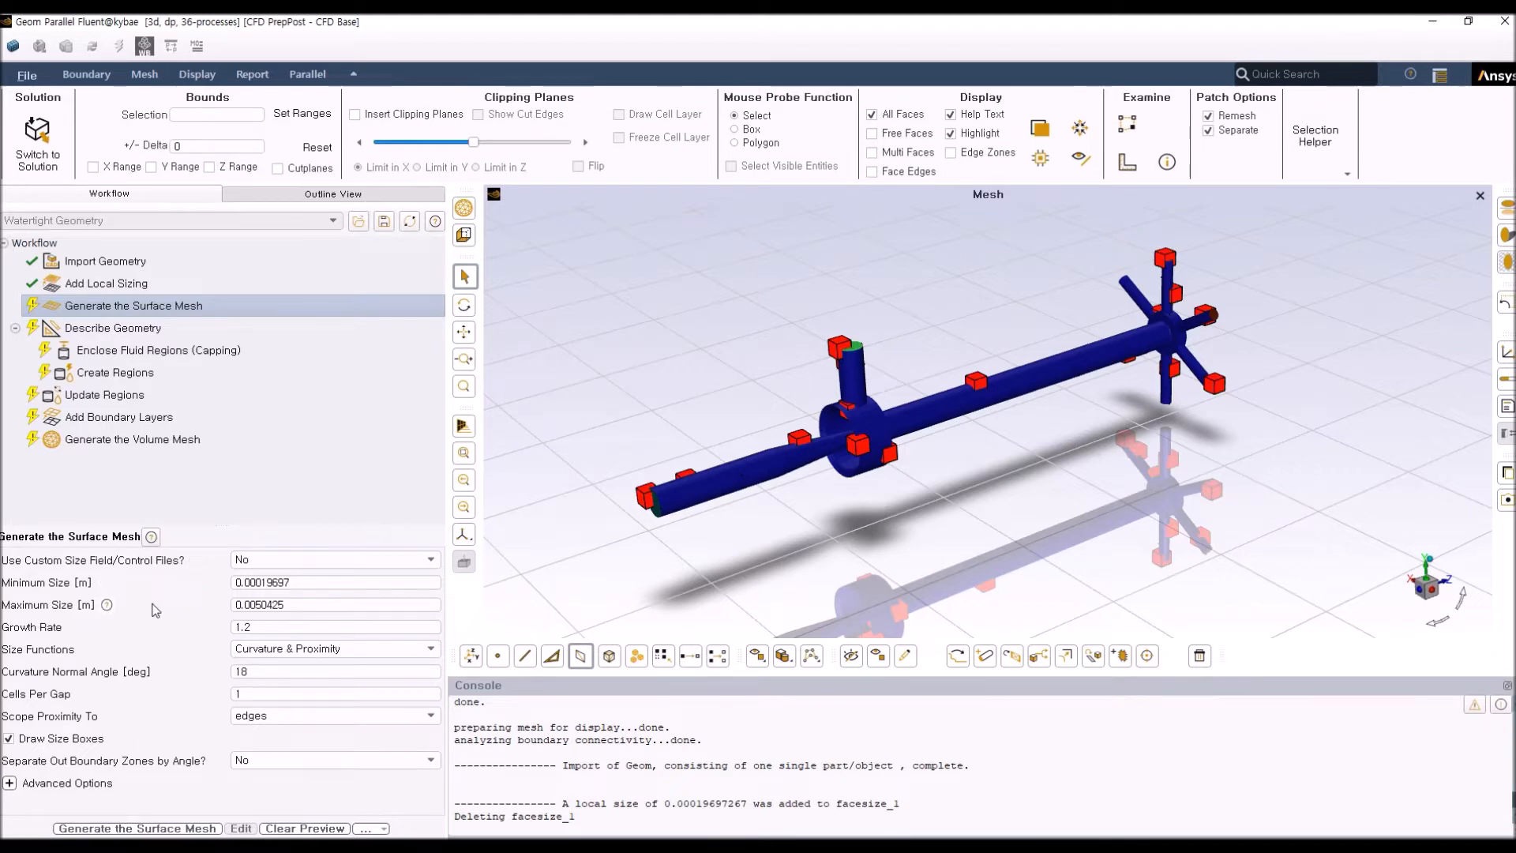
click(319, 582)
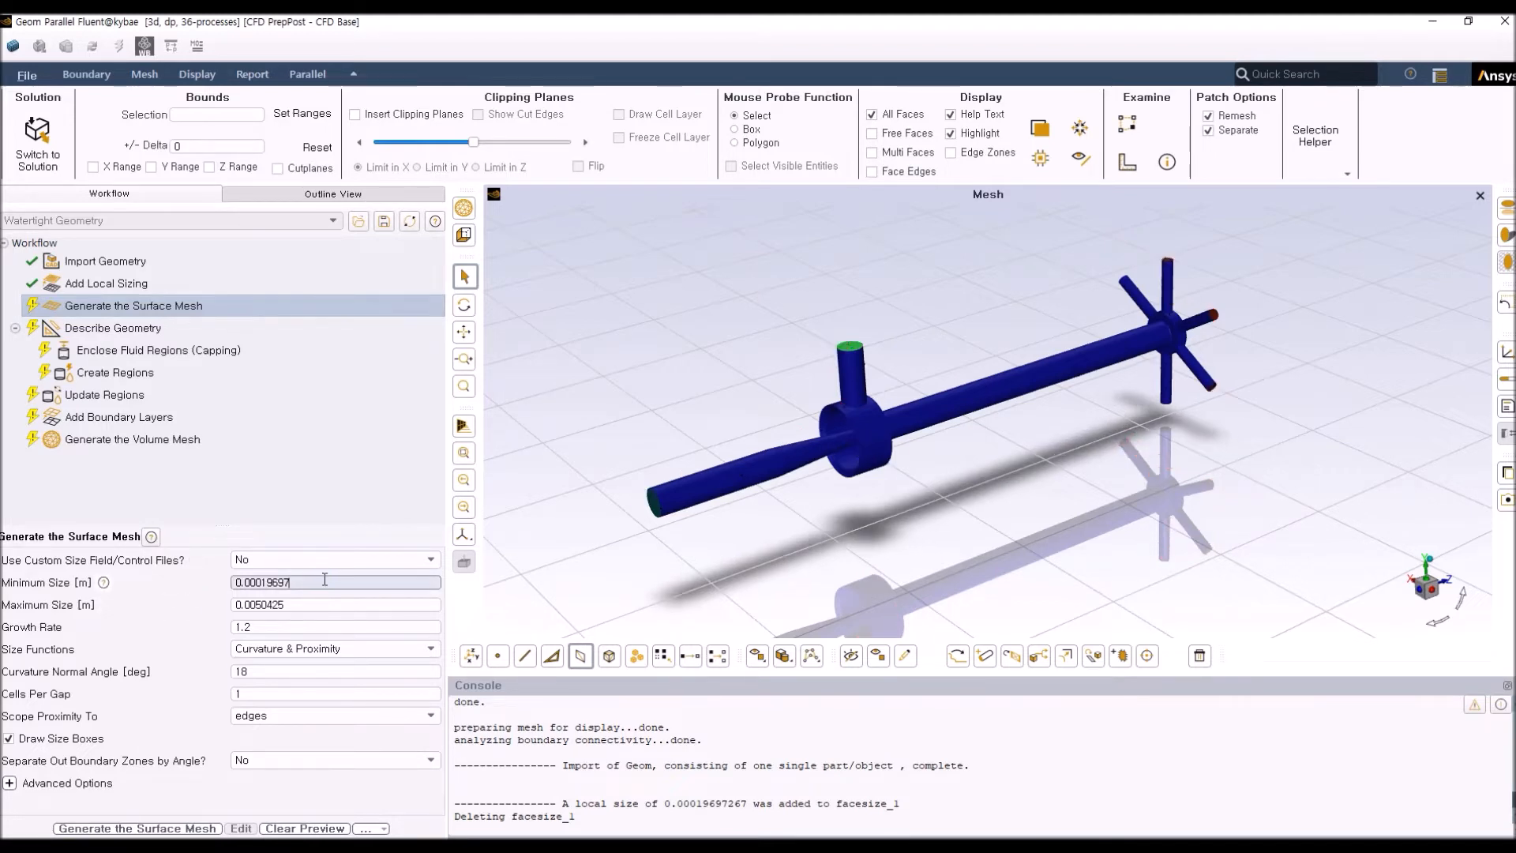
scroll(542, 530, up, 3)
scroll(758, 495, up, 5)
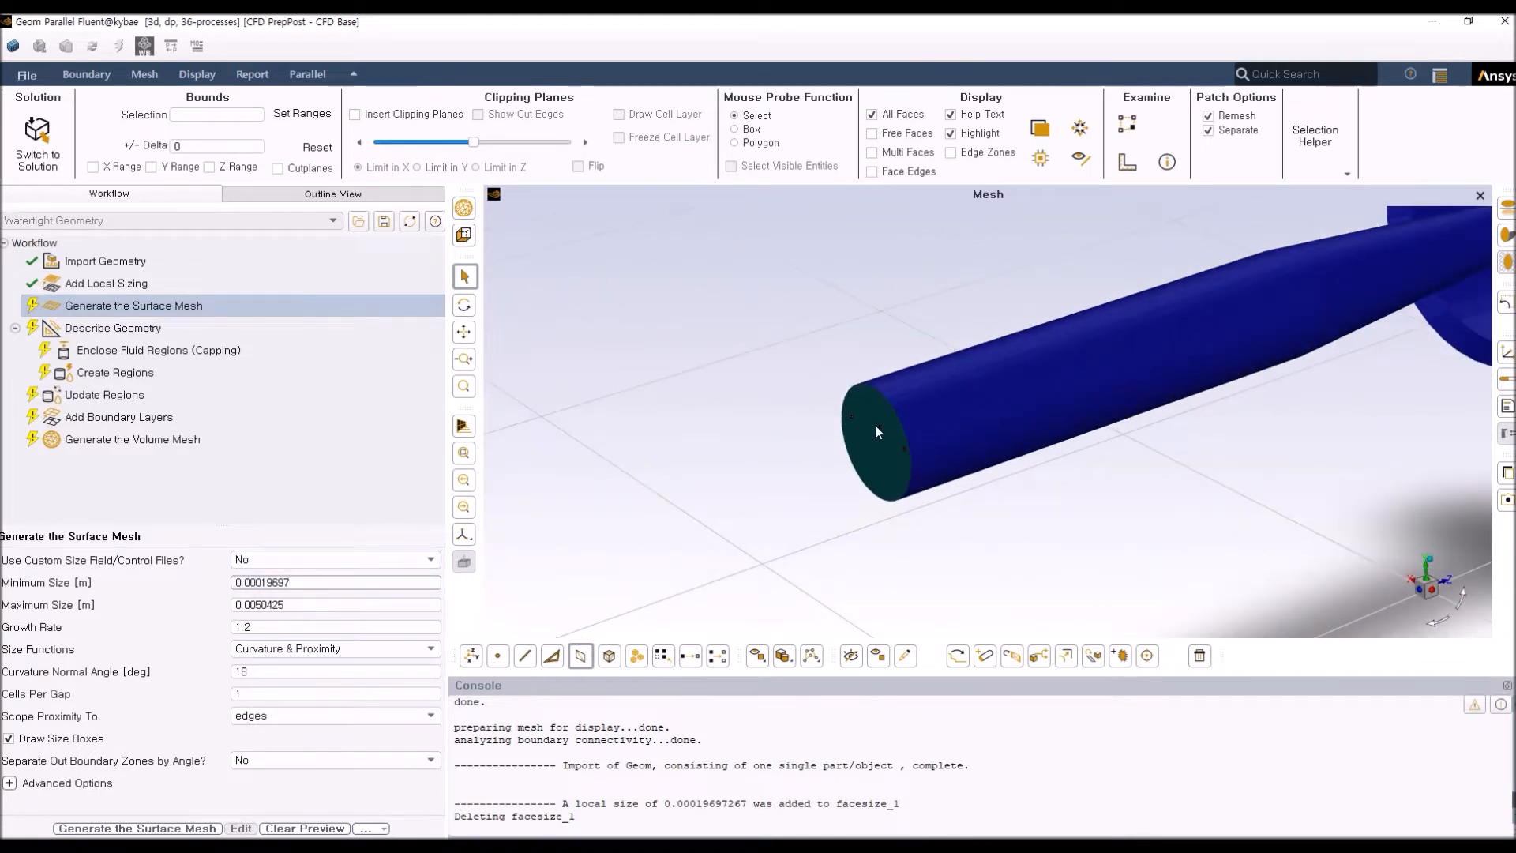
click(361, 603)
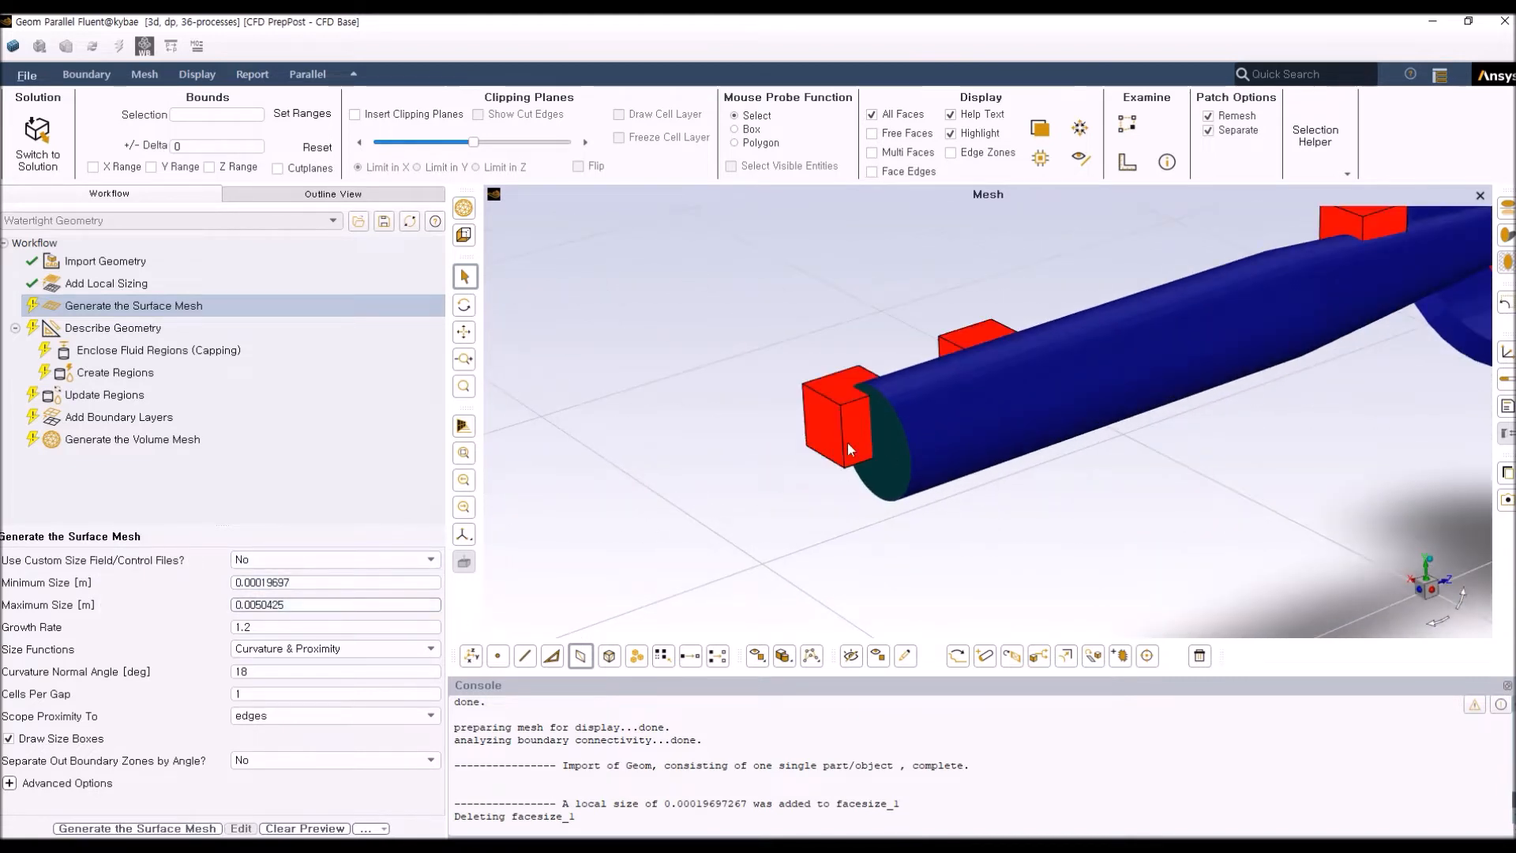
click(342, 582)
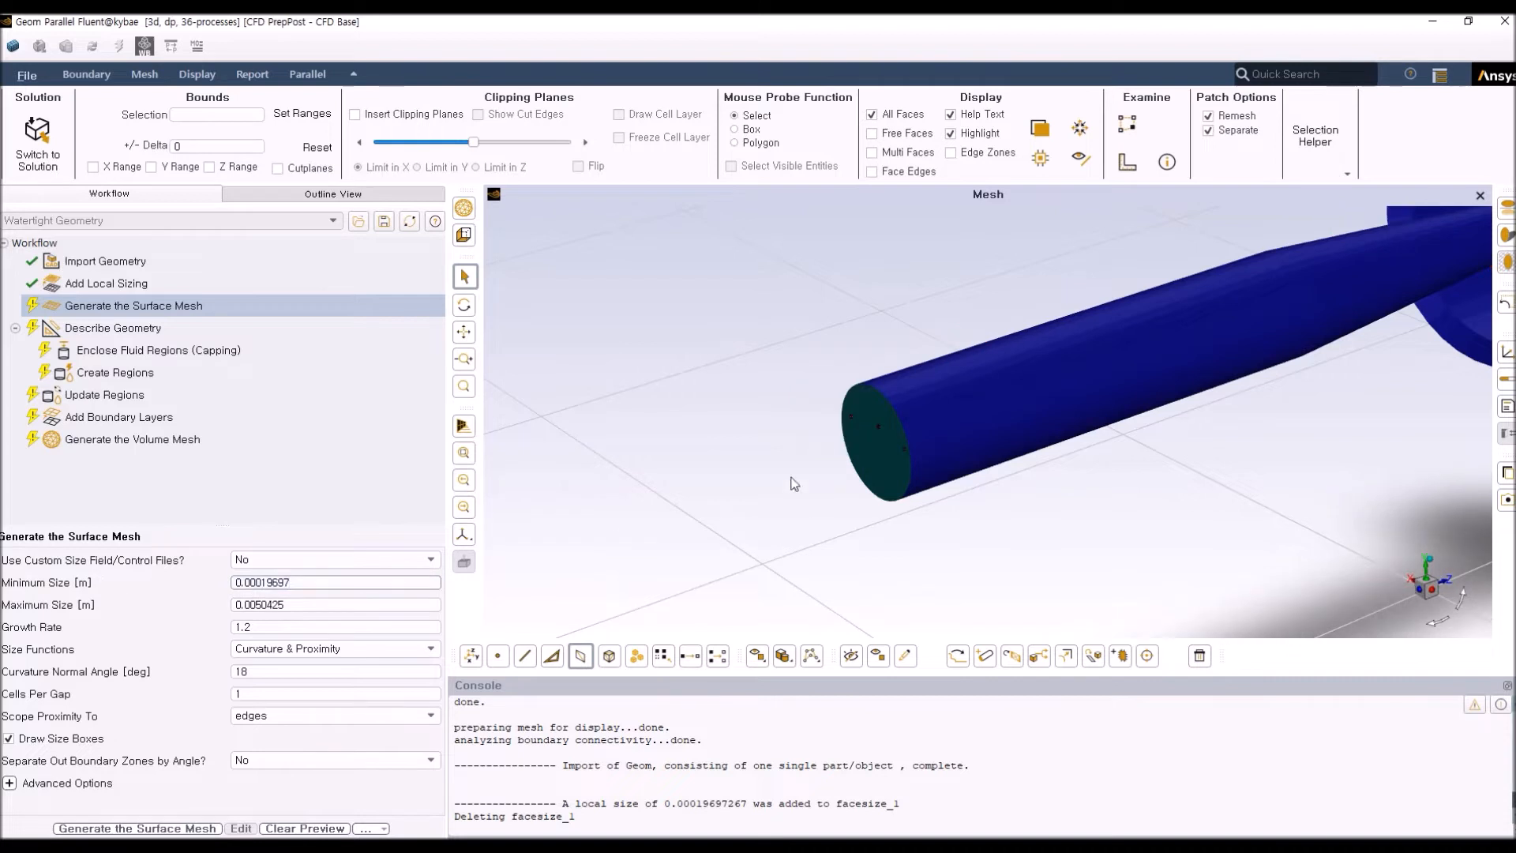
scroll(887, 433, up, 4)
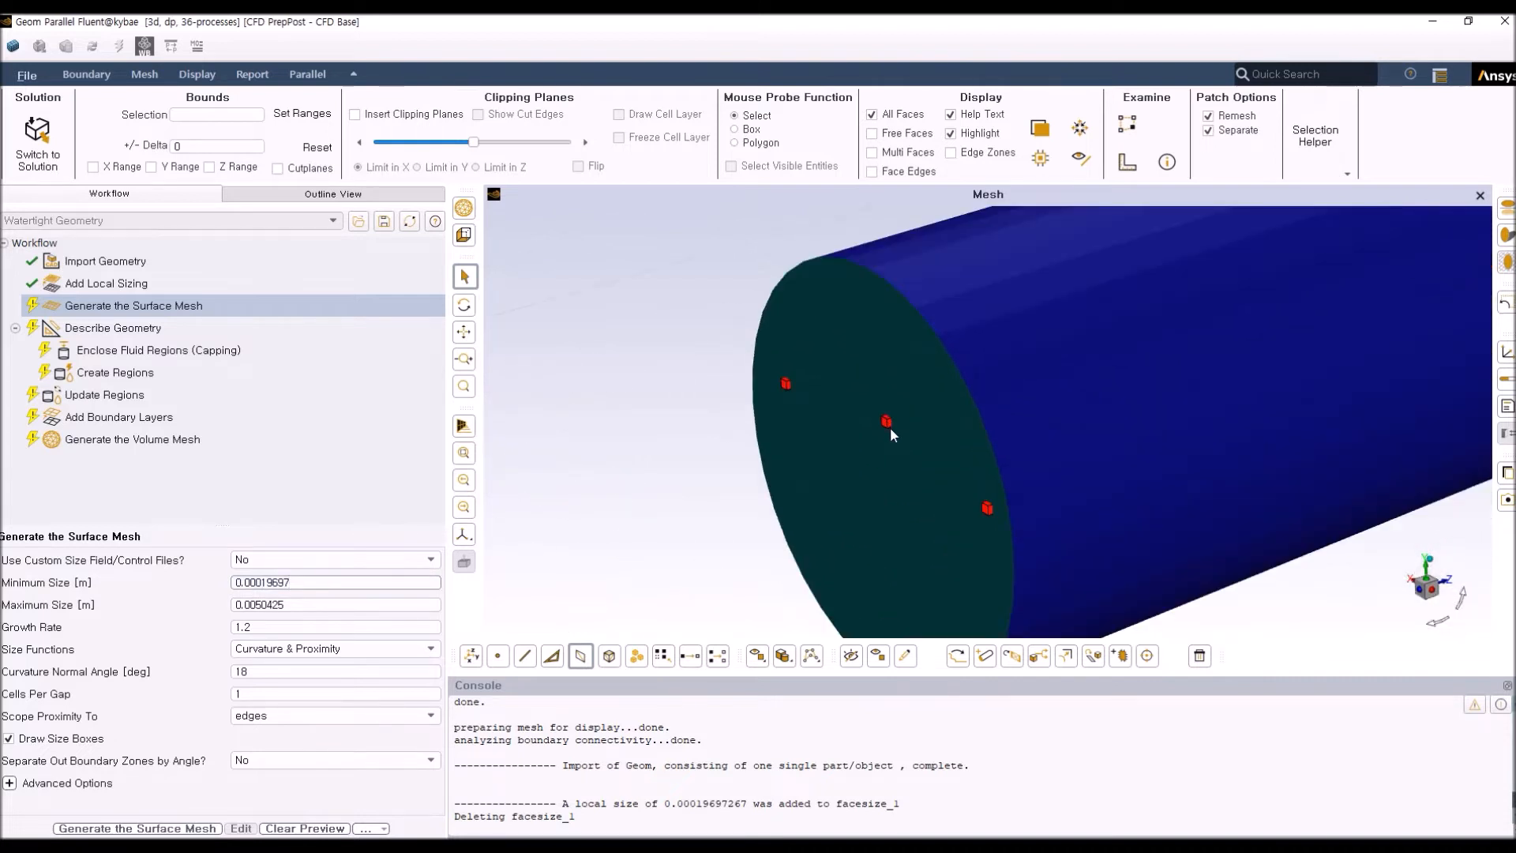
scroll(889, 428, down, 3)
scroll(828, 461, down, 5)
click(285, 626)
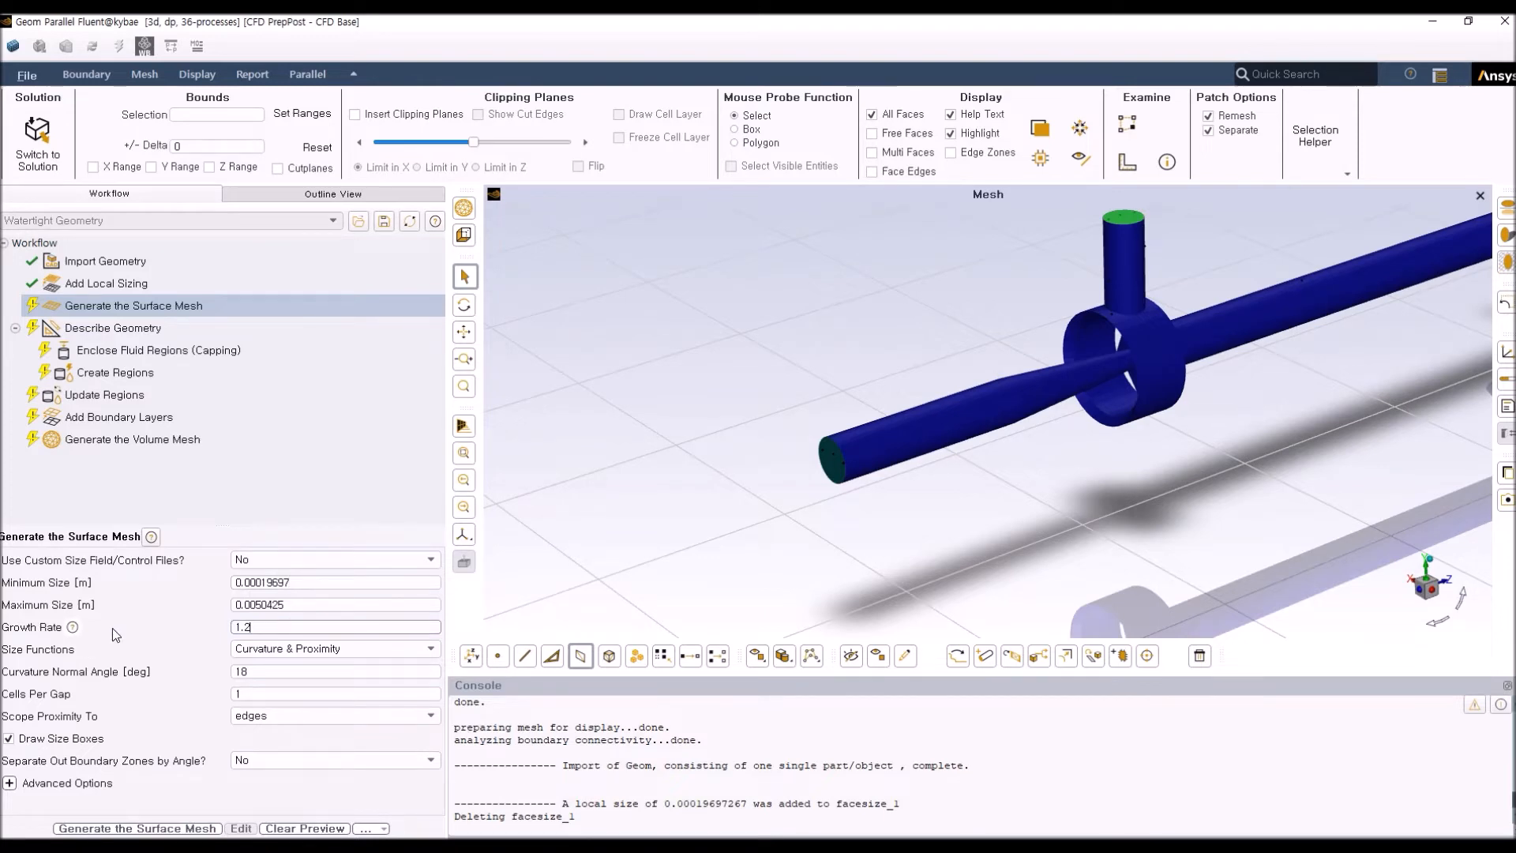
click(402, 629)
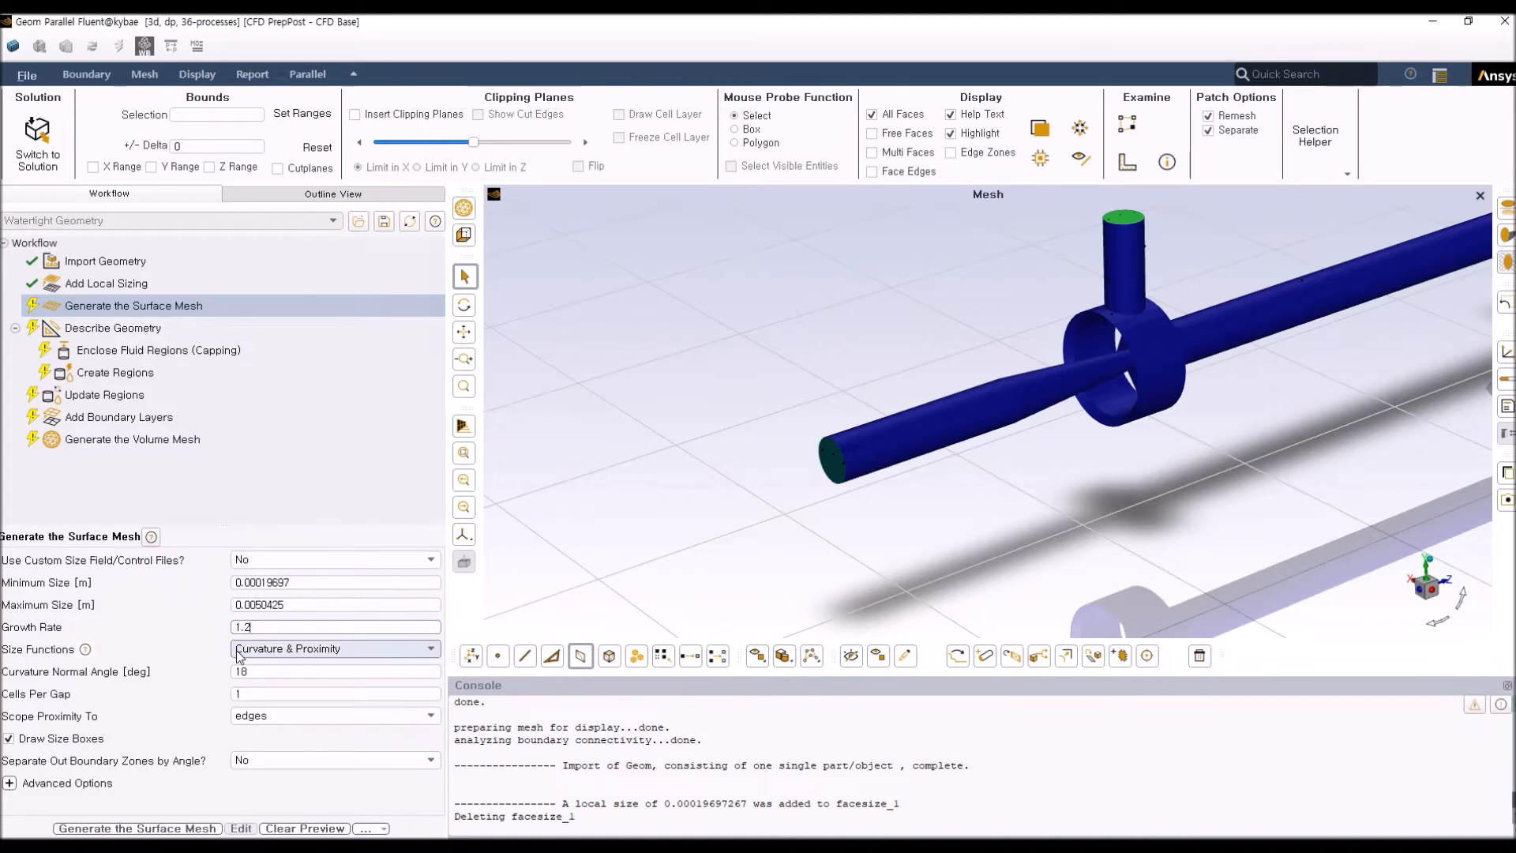
Try the Curvature and Proximity size functions separately to compare their options, and restore Curvature & Proximity
click(431, 648)
click(312, 663)
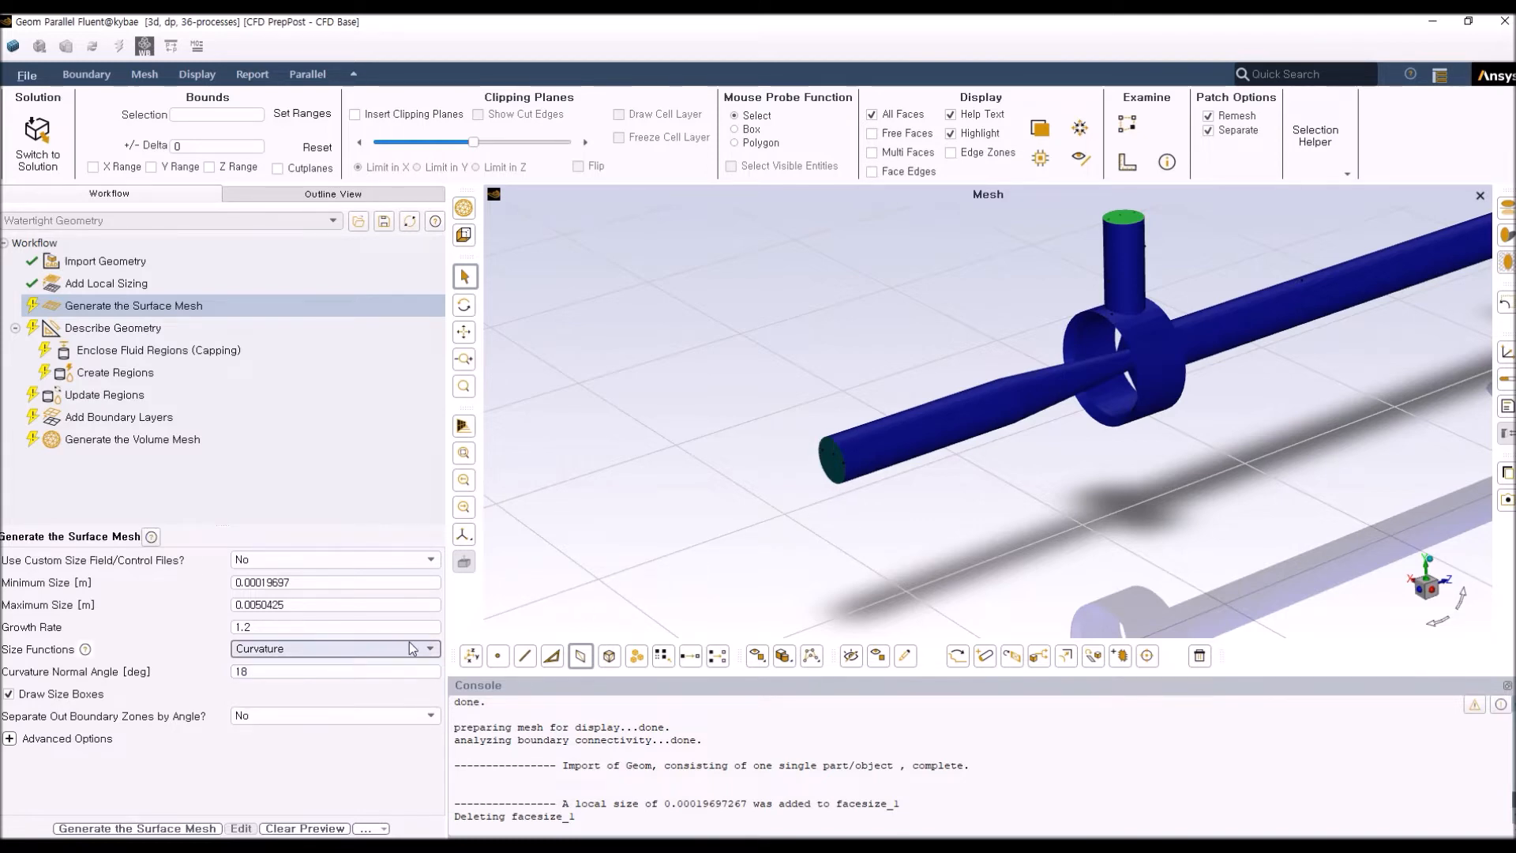
click(311, 649)
click(308, 675)
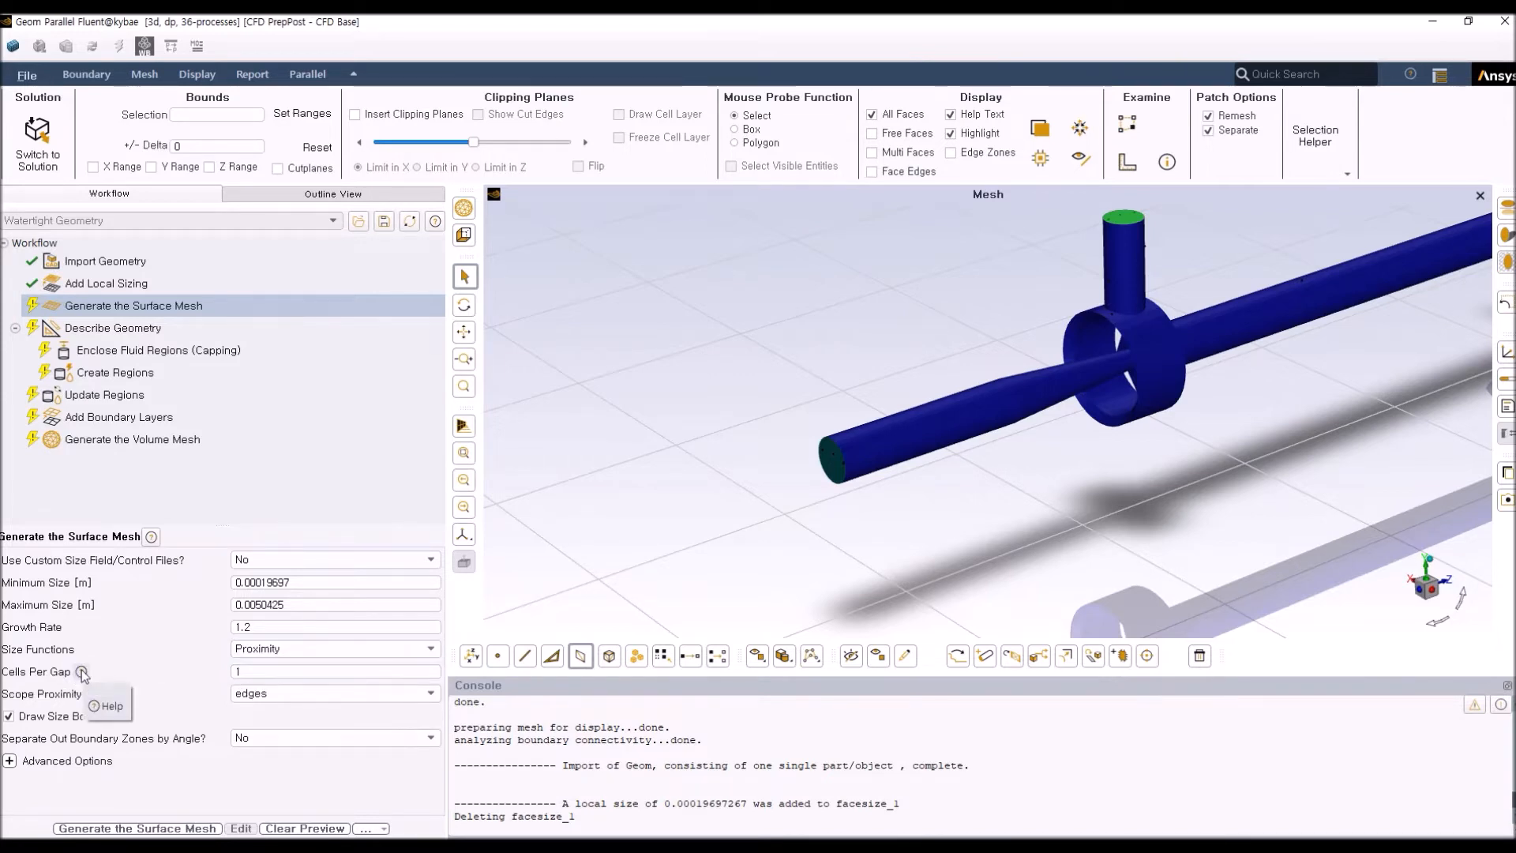
click(81, 672)
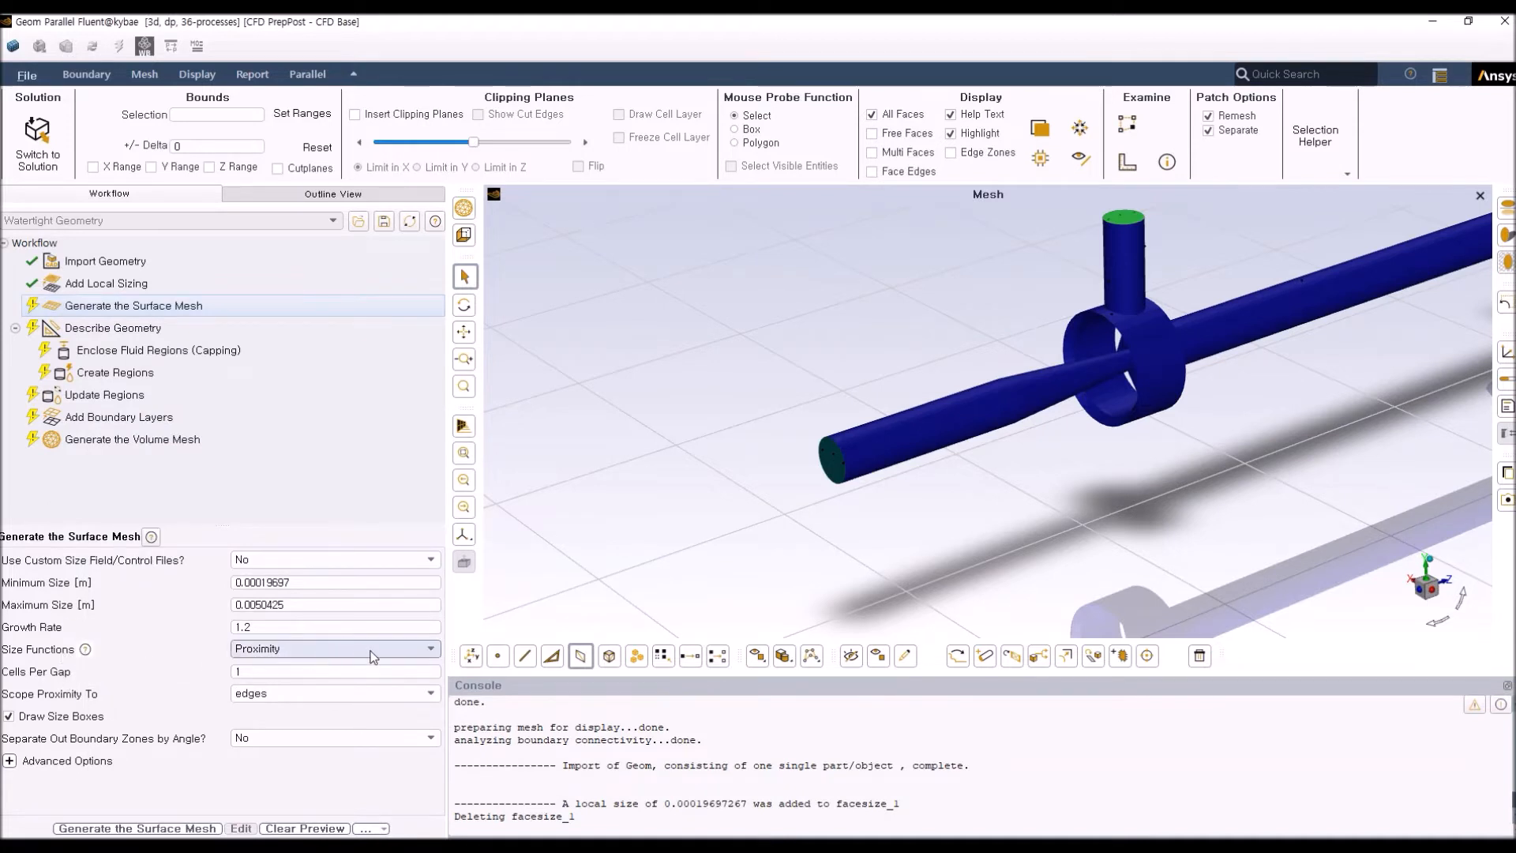
click(434, 650)
click(373, 682)
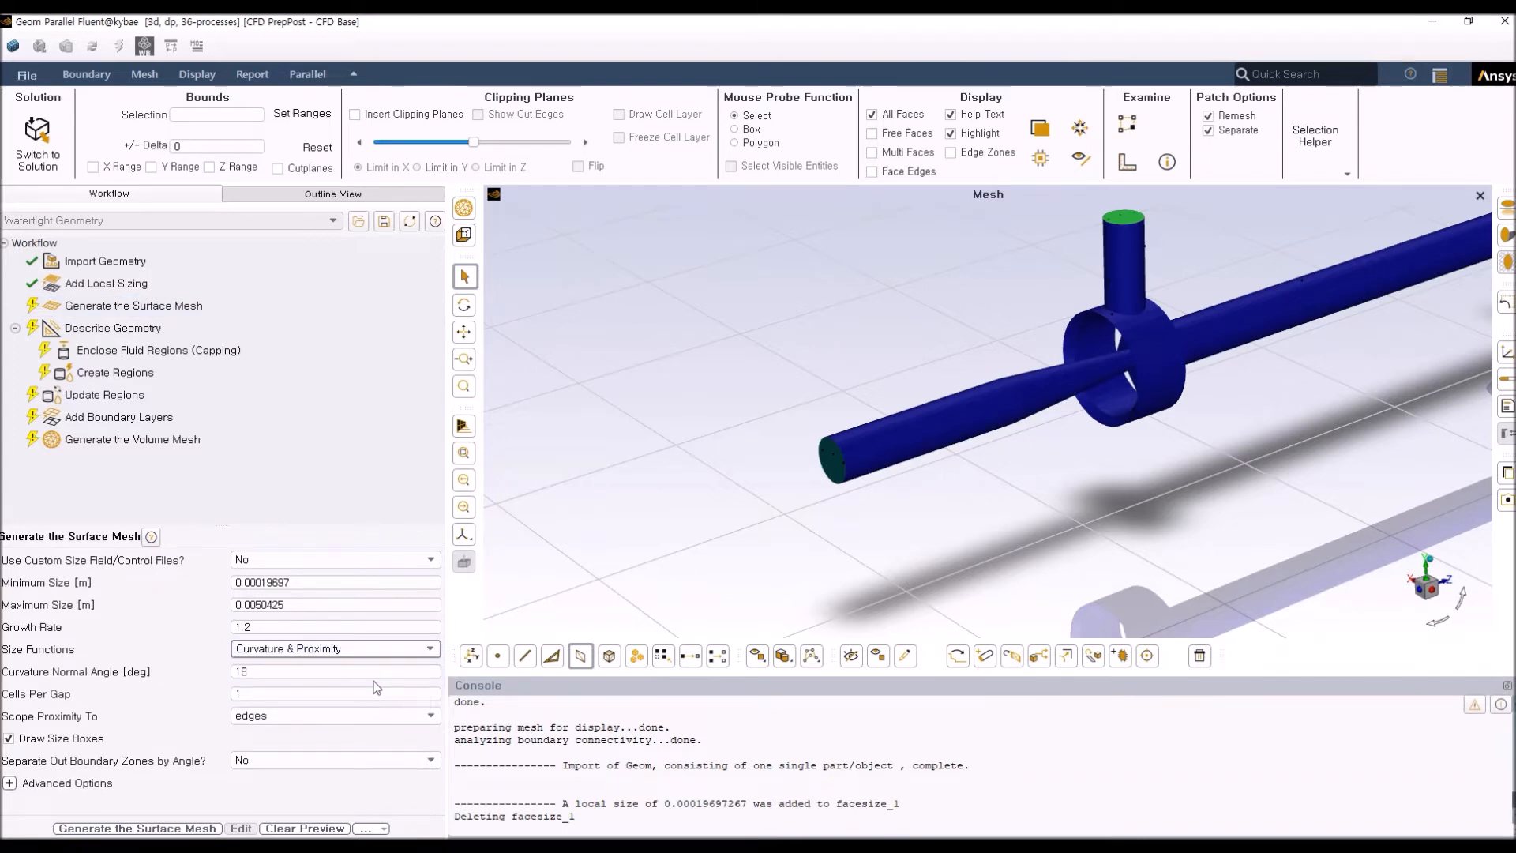
Set the cells per gap to 3 and generate the surface mesh
click(275, 673)
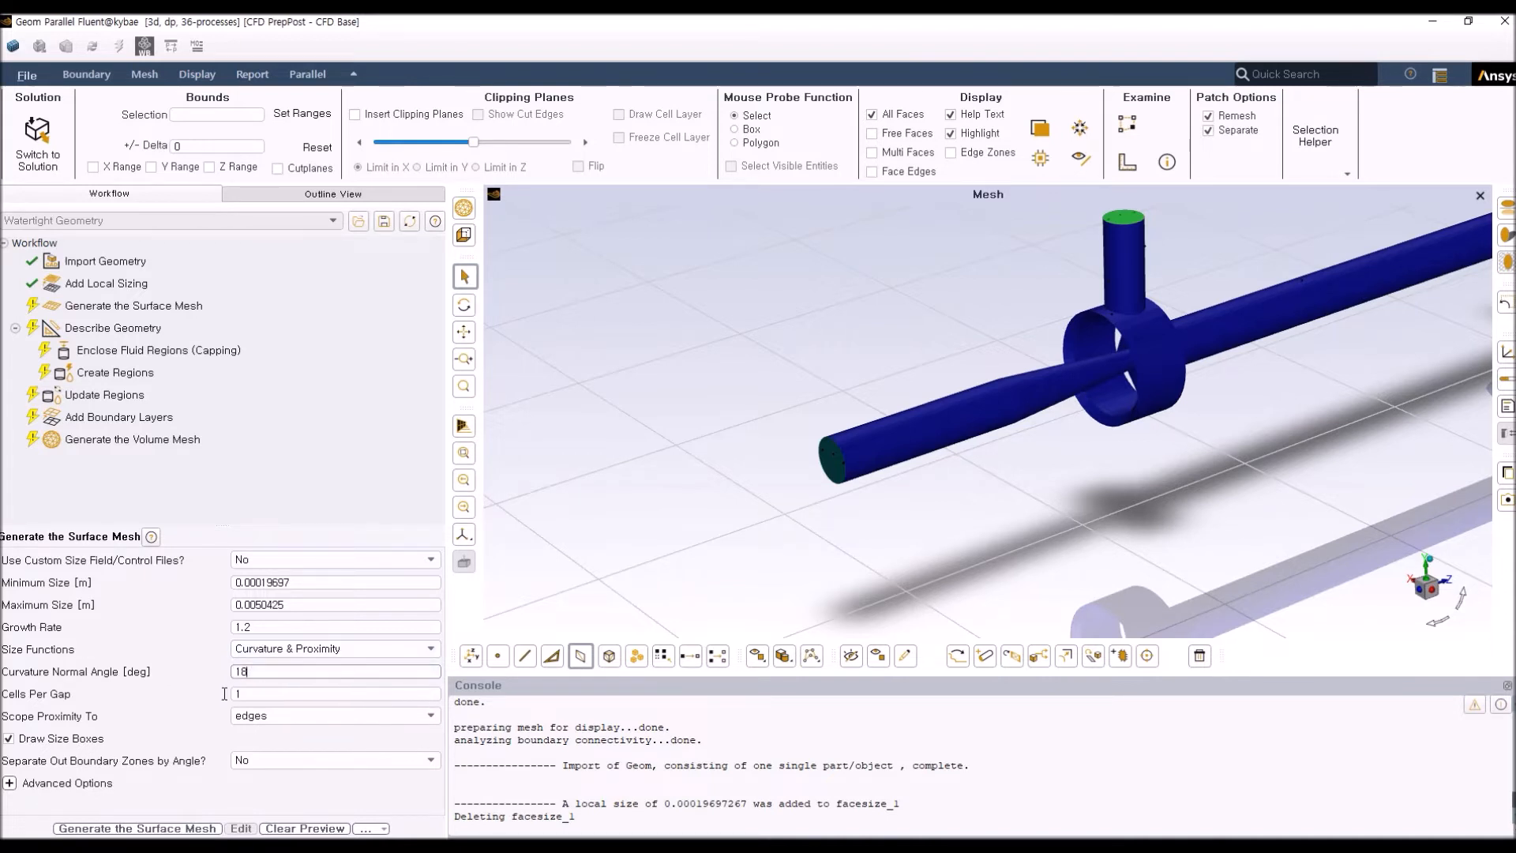
click(264, 695)
double_click(265, 695)
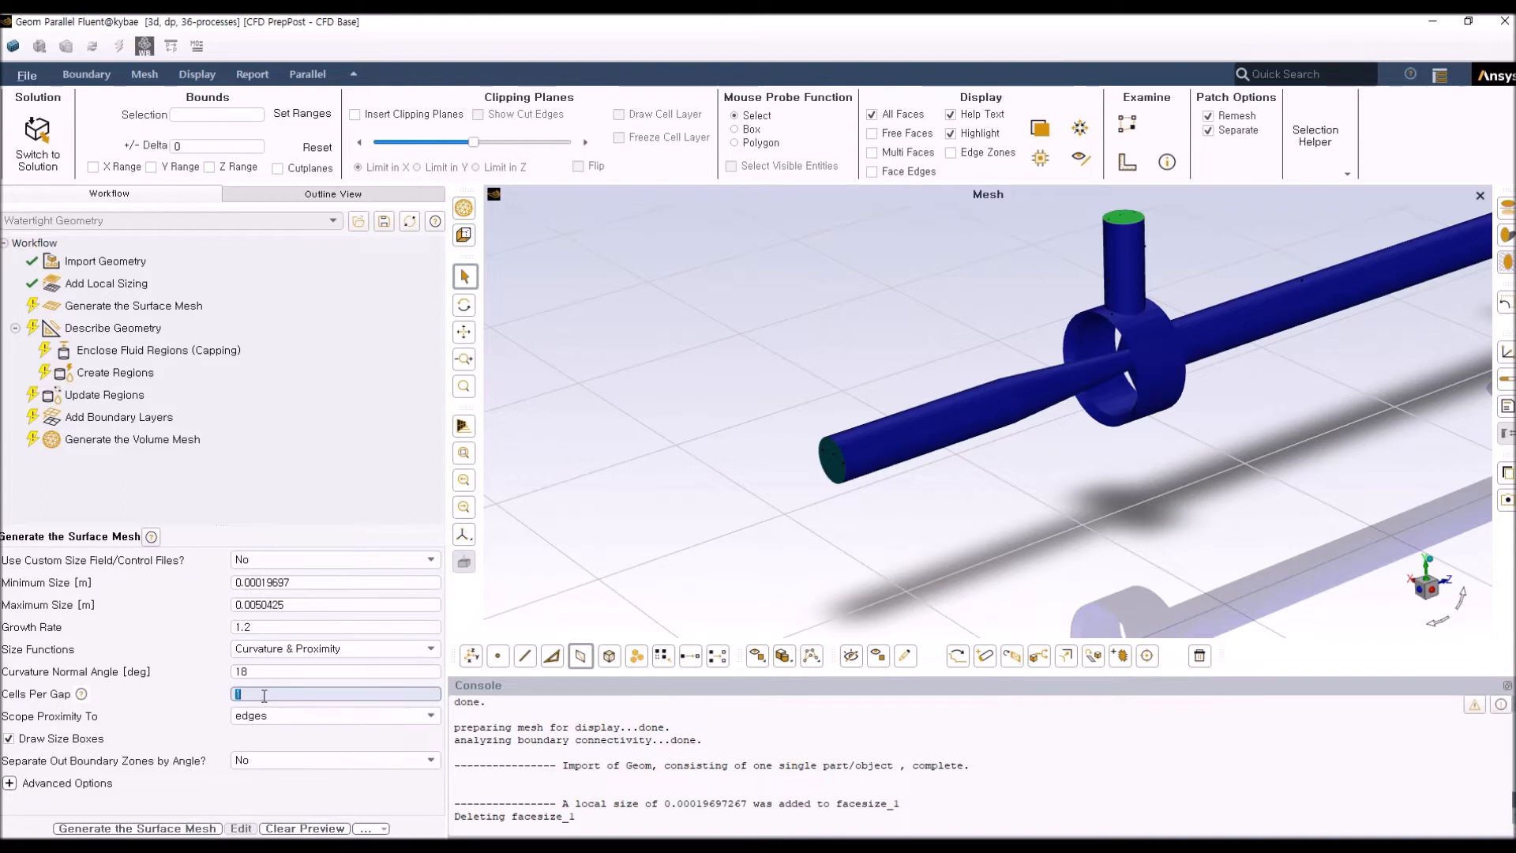
text(3)
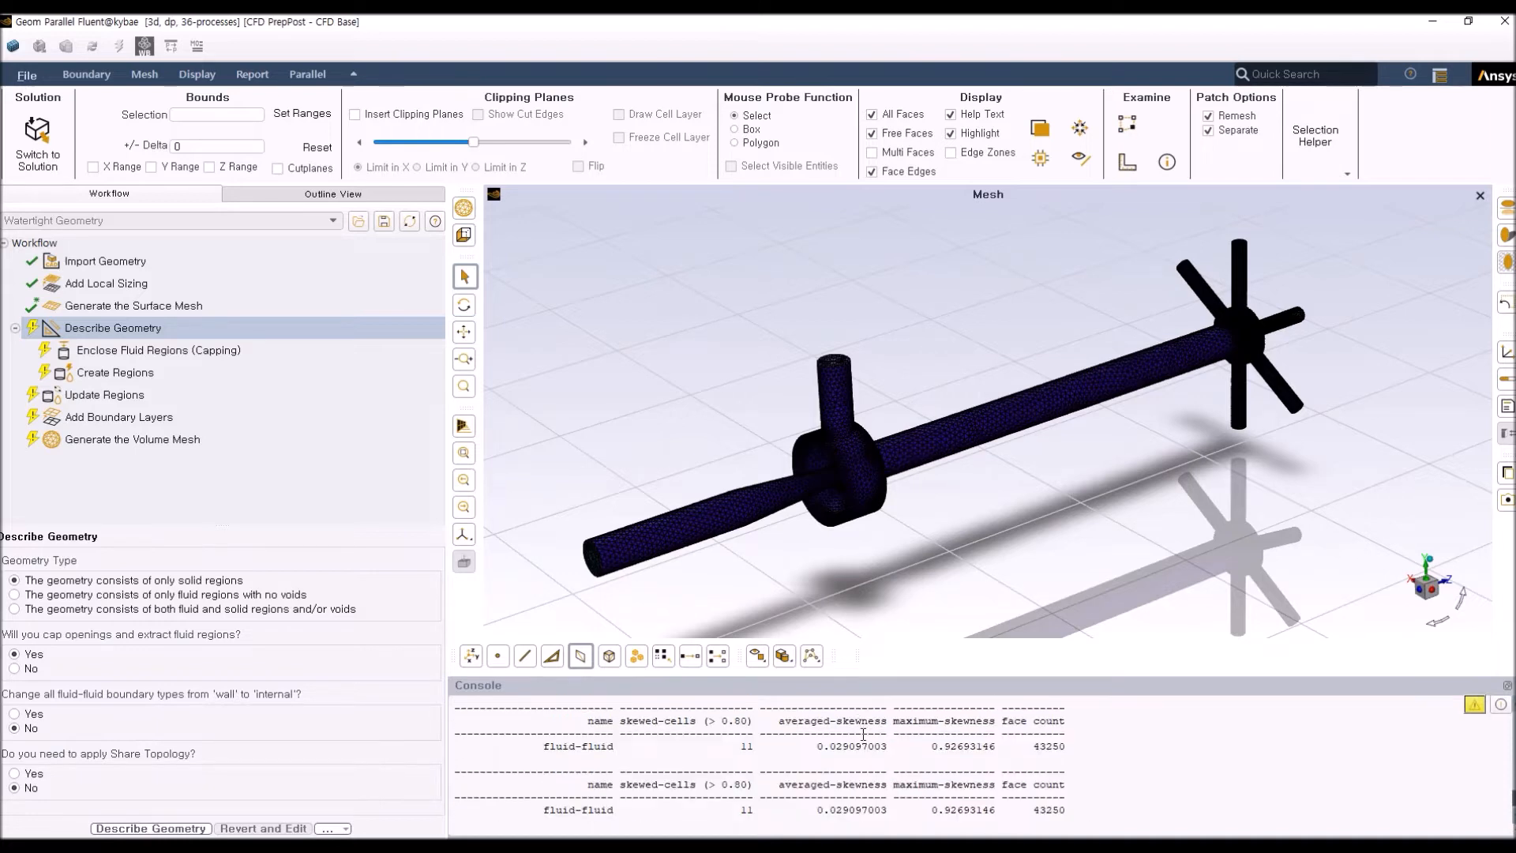
Examine the console's surface mesh report, checking the skewed cells, the maximum skewness and the advice on improving quality
scroll(872, 742, up, 1)
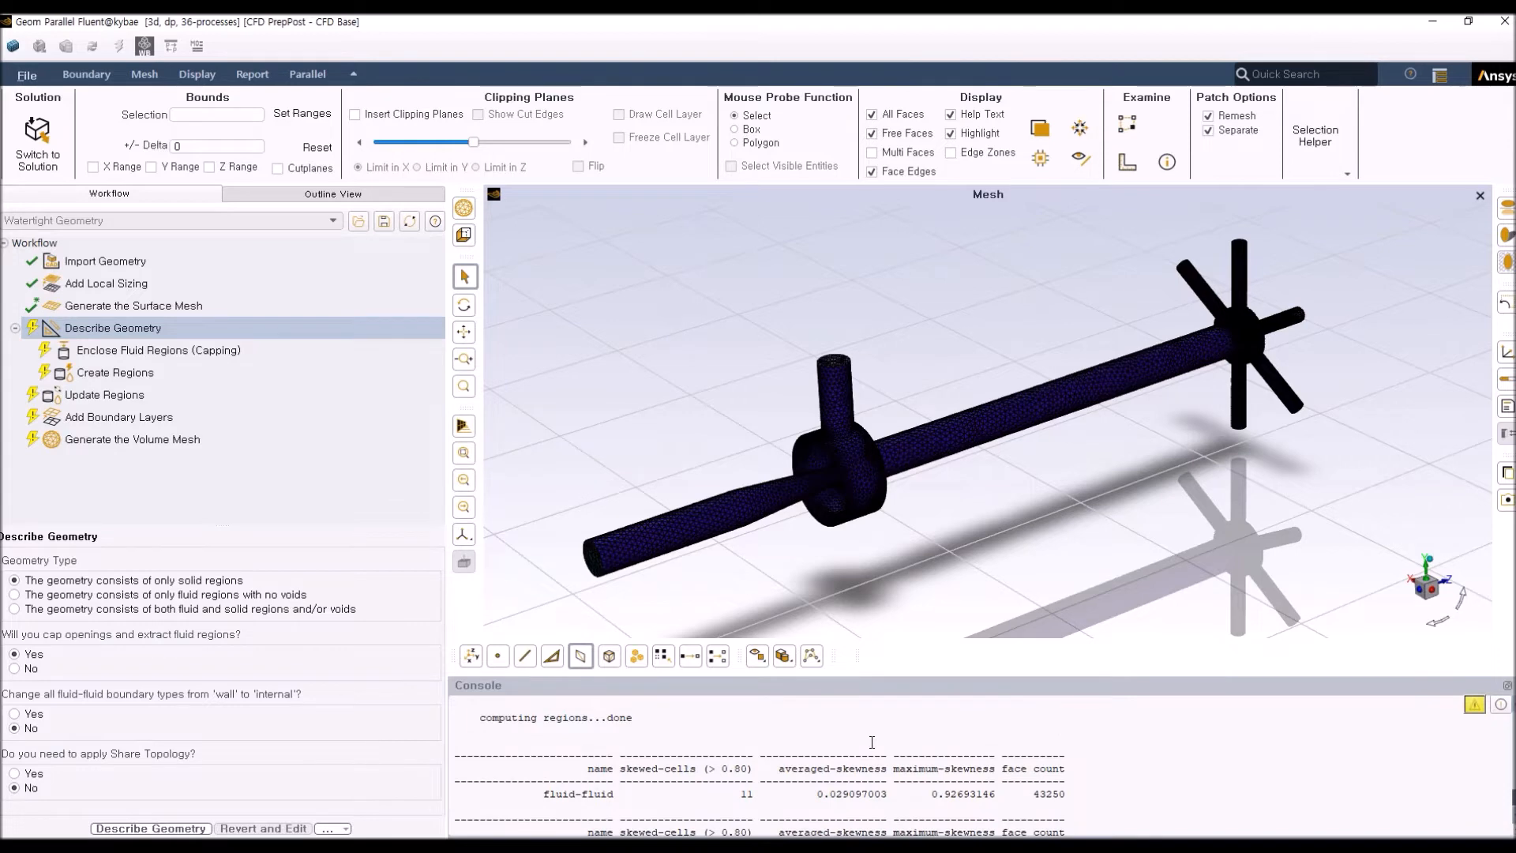
scroll(872, 742, down, 1)
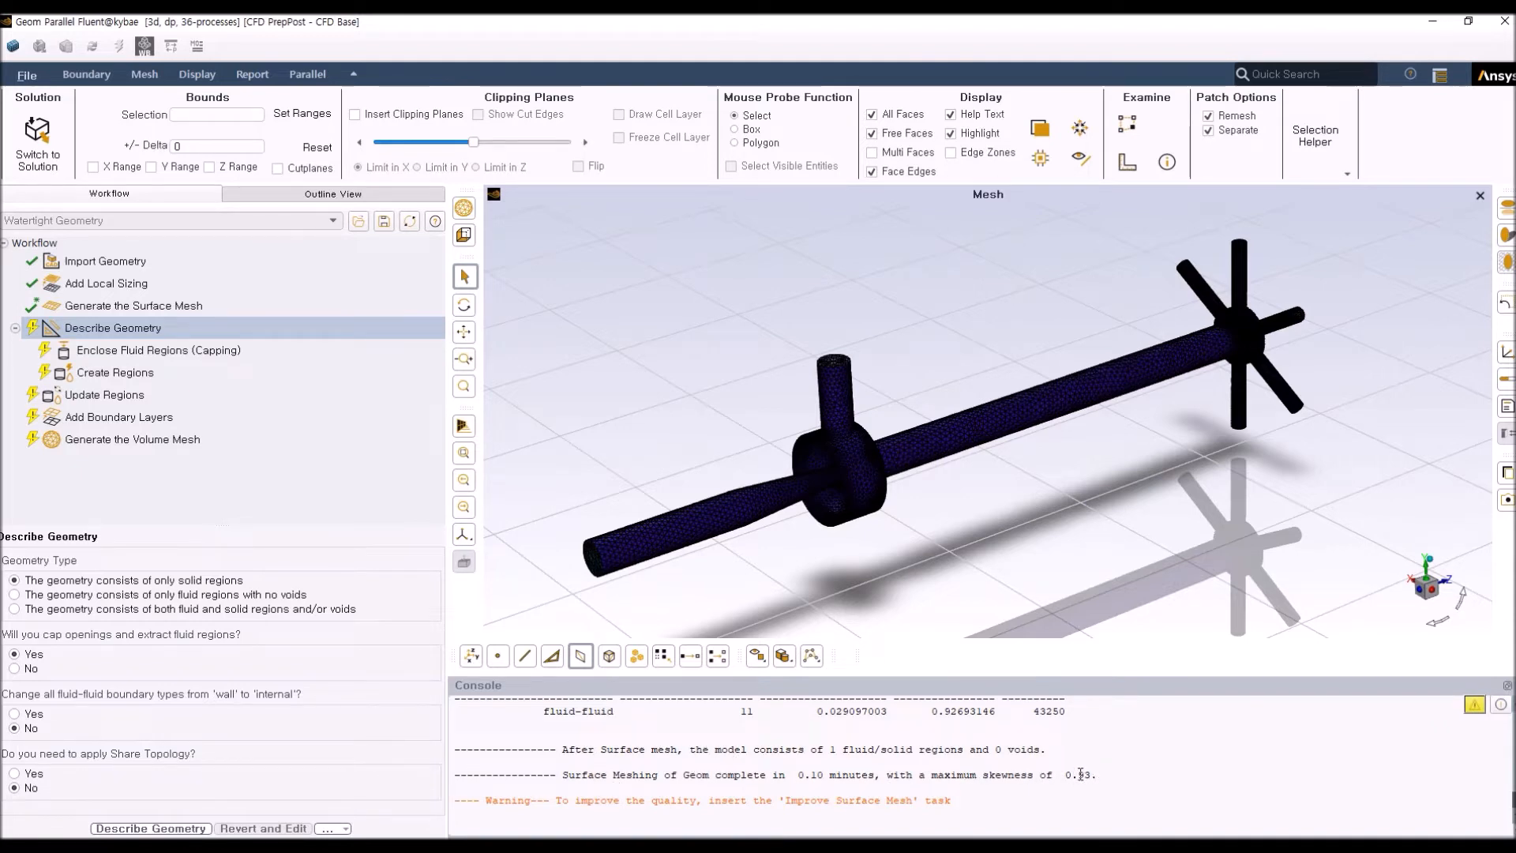
scroll(1079, 774, up, 2)
scroll(1081, 774, down, 2)
drag(1093, 774, 984, 778)
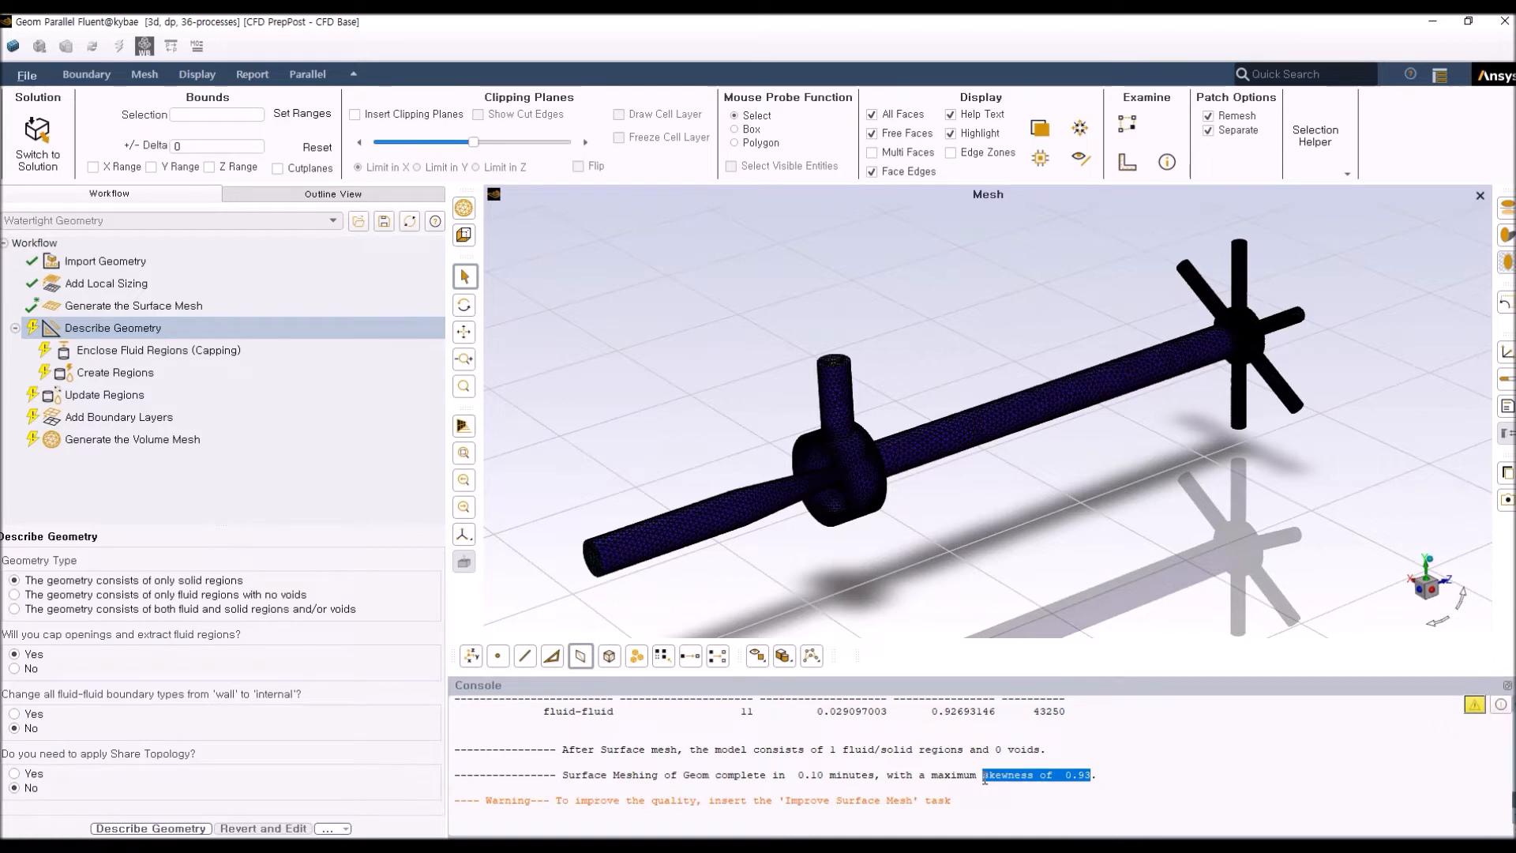
click(984, 778)
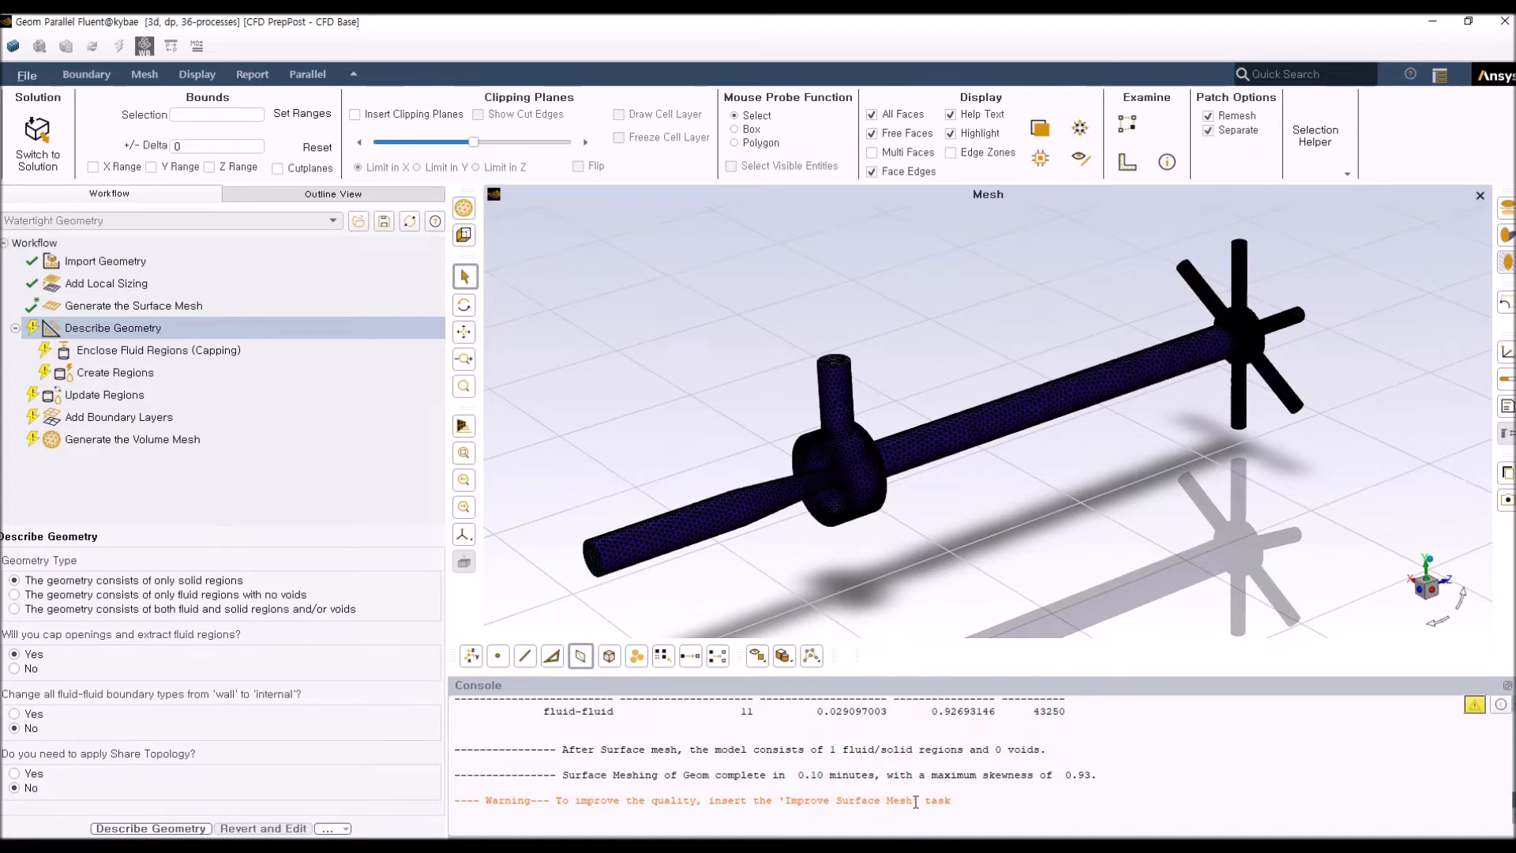
drag(929, 802, 939, 803)
drag(712, 803, 752, 803)
click(753, 802)
Insert an Improve Surface Mesh task after surface mesh generation, run it with face quality limit 0.7, and review the reported skewness
mouse_move(120, 306)
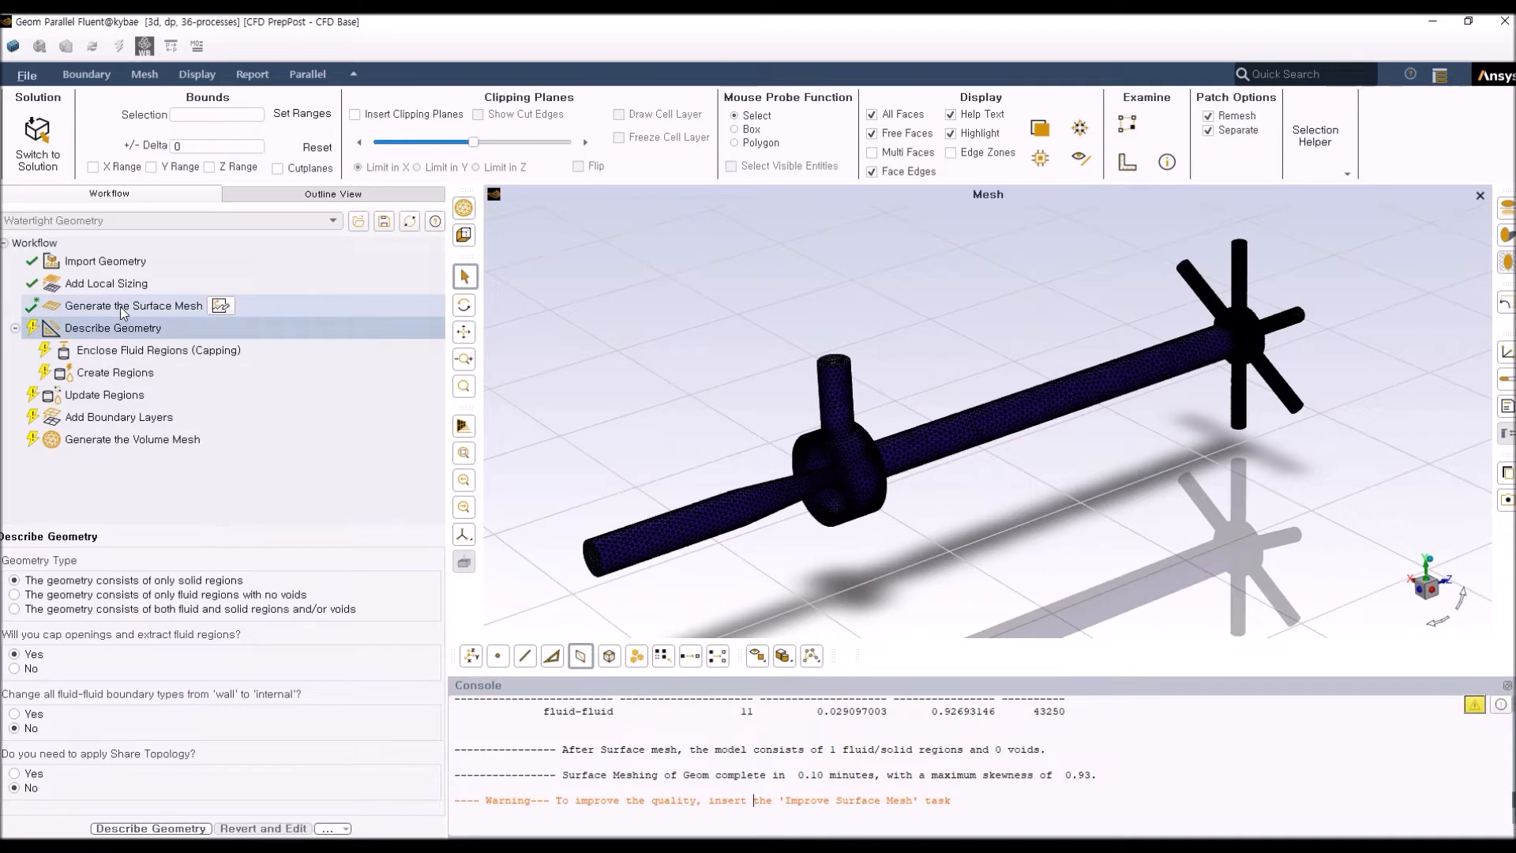
click(120, 306)
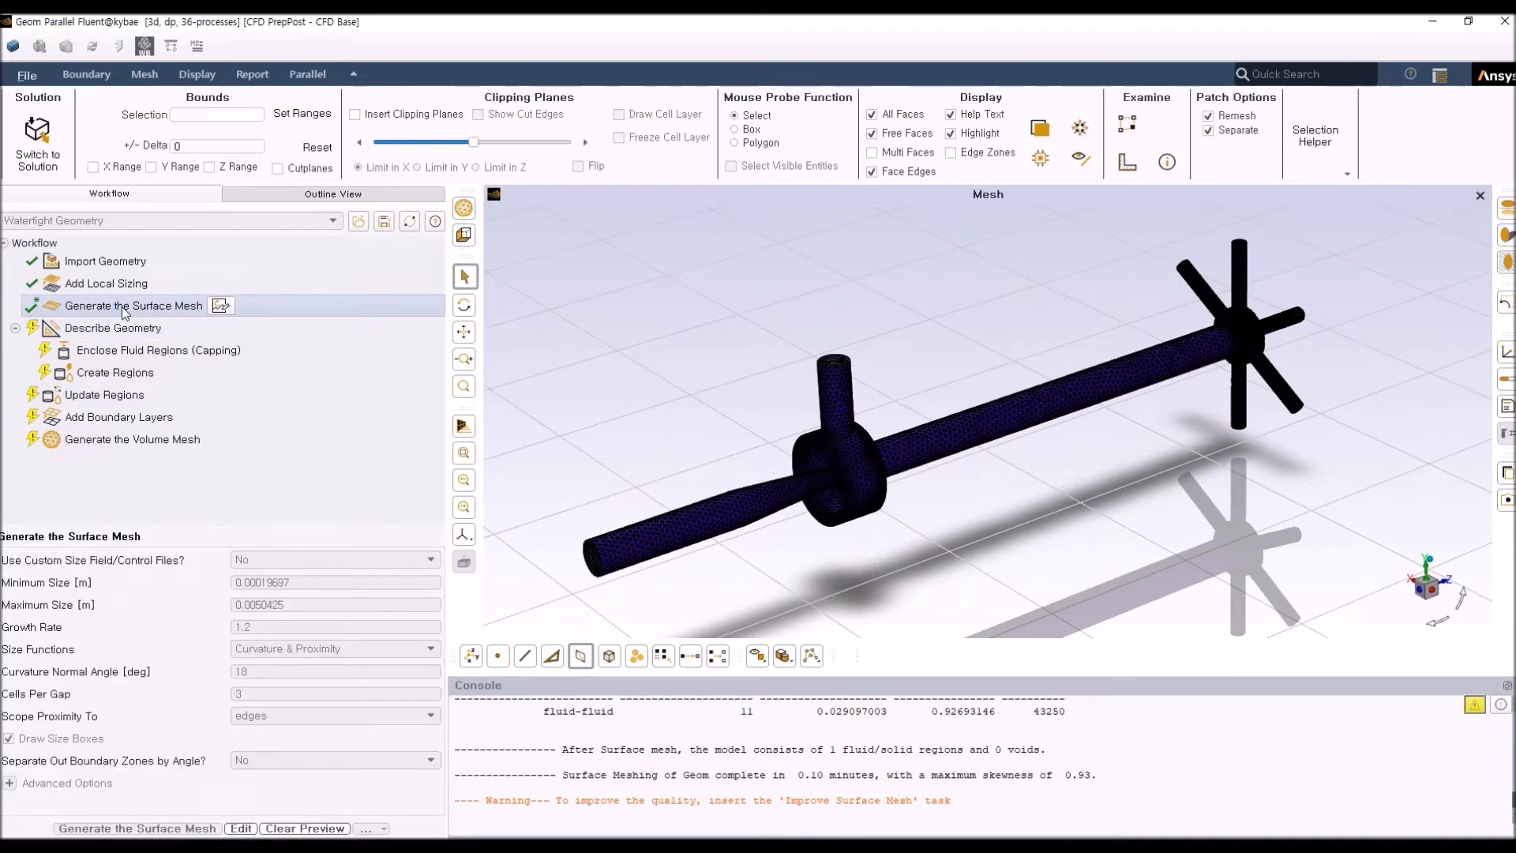
right_click(132, 308)
mouse_move(157, 317)
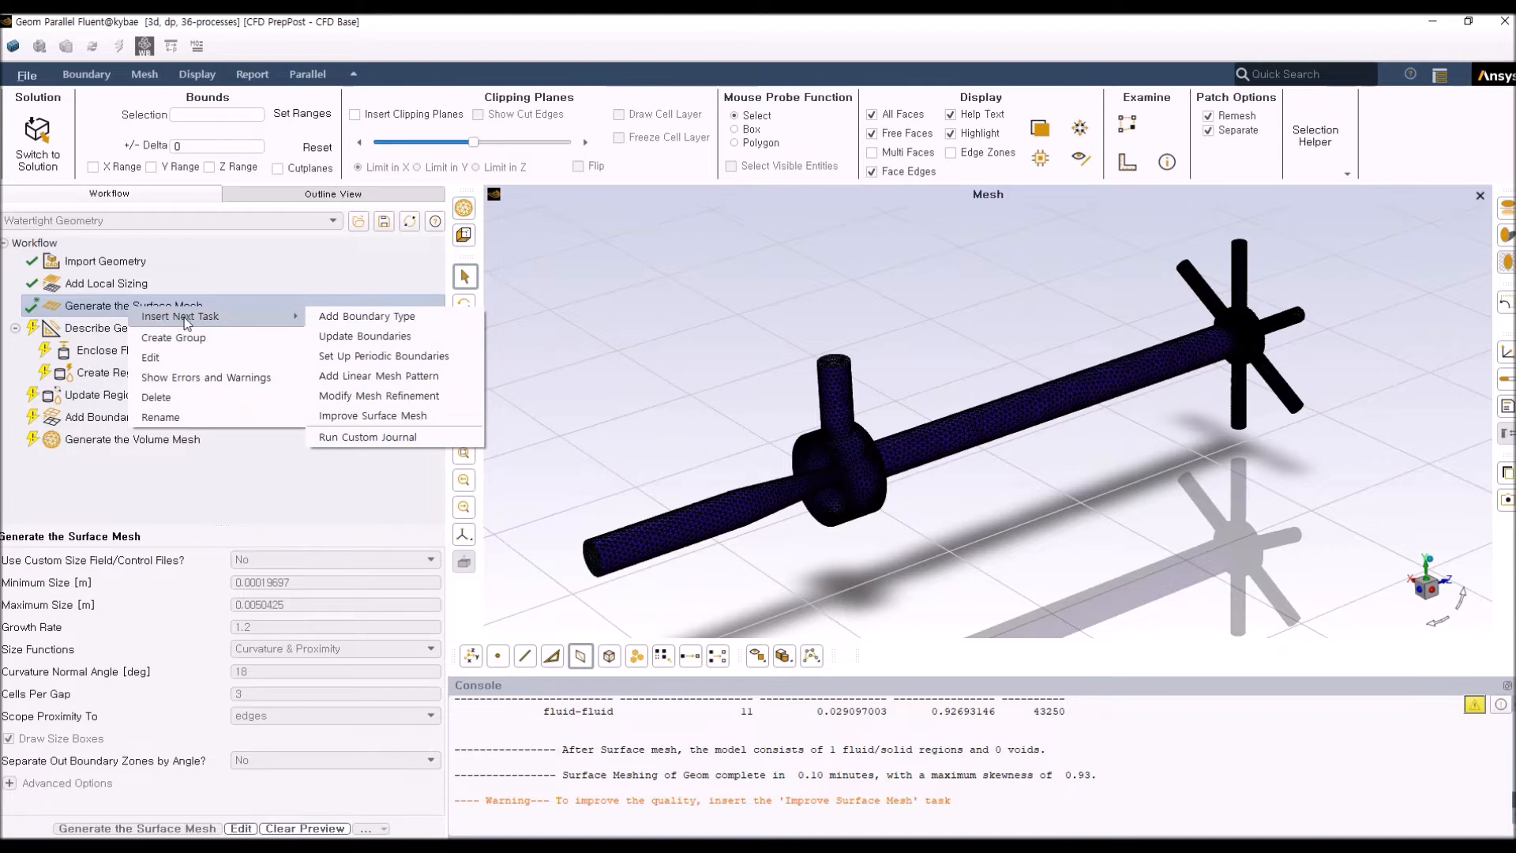
click(417, 414)
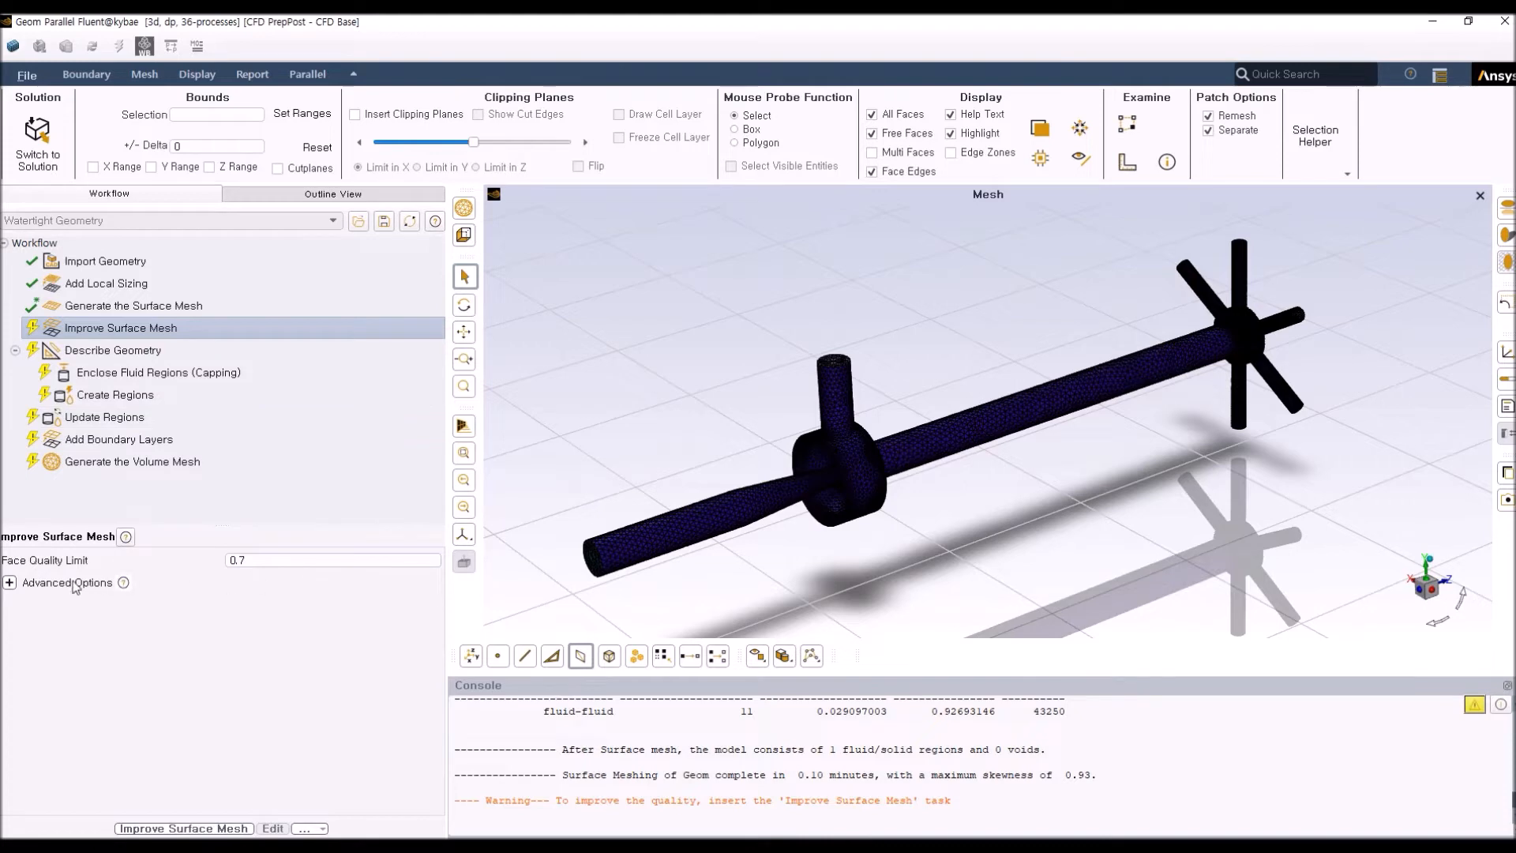
click(277, 561)
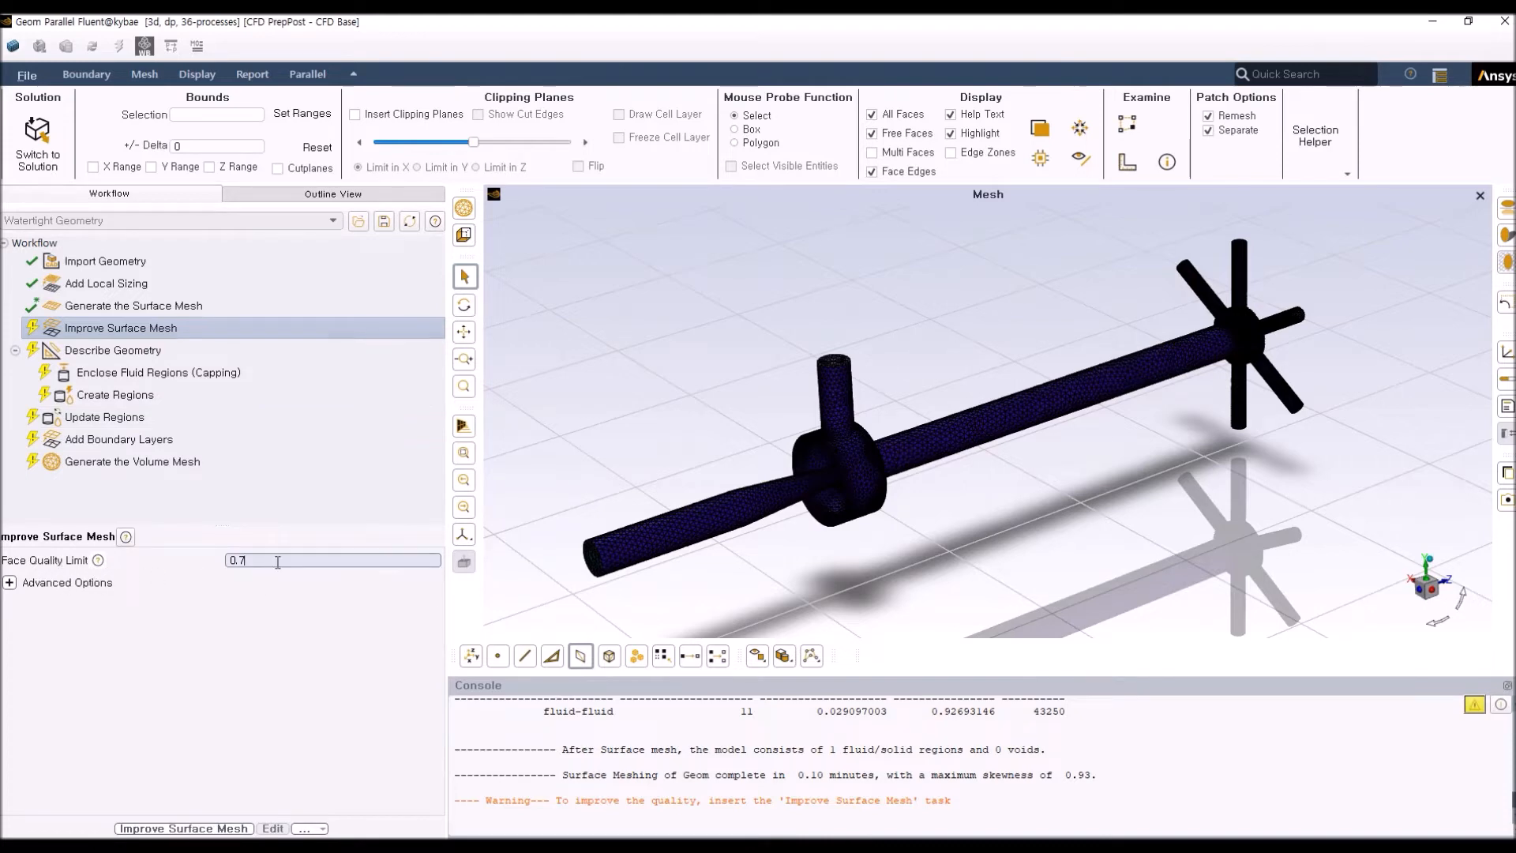
click(199, 827)
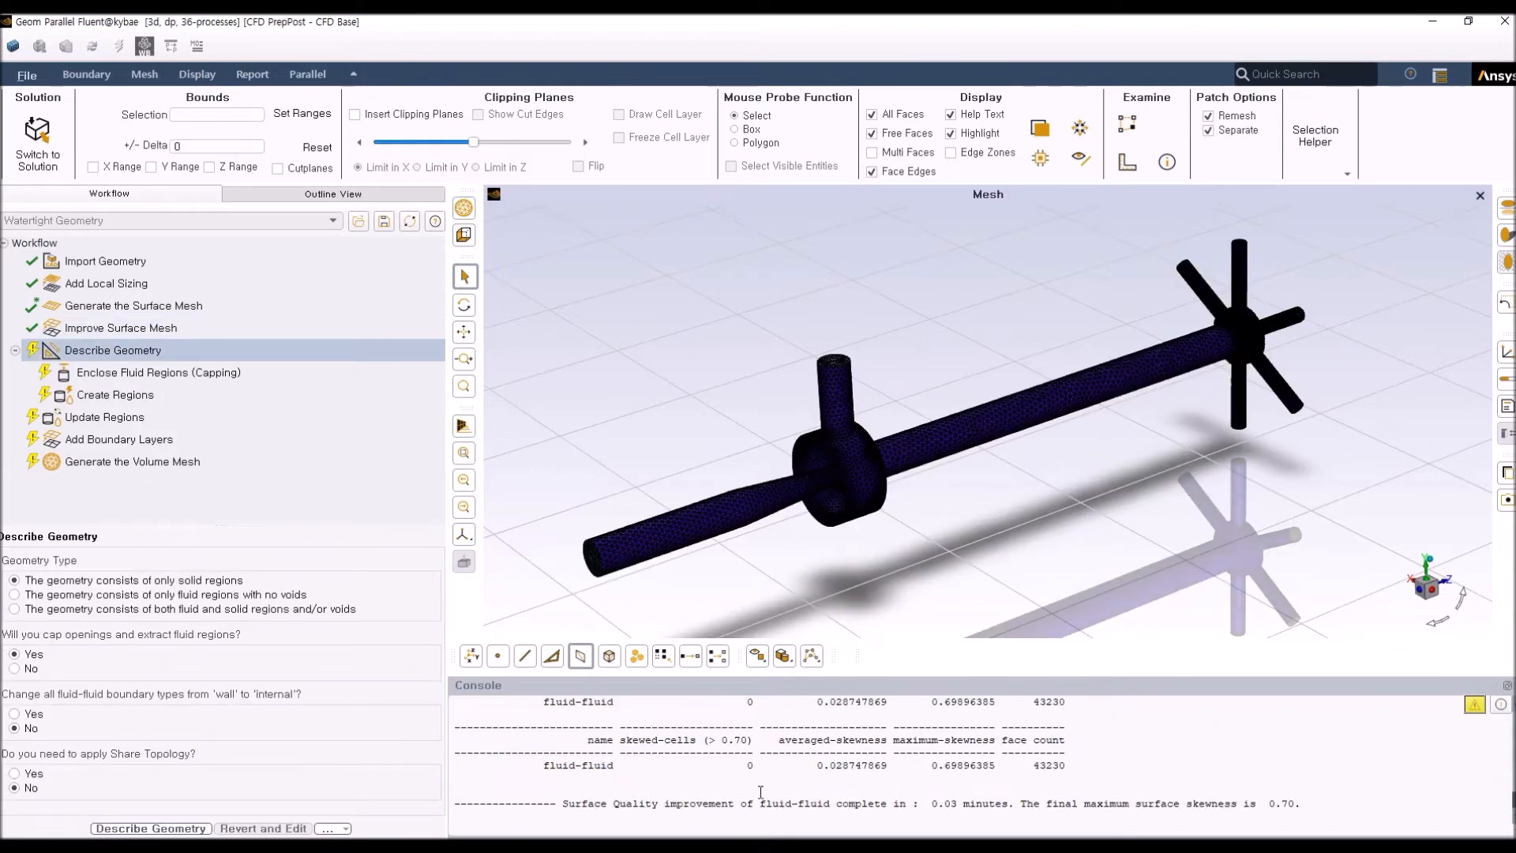
scroll(797, 775, up, 1)
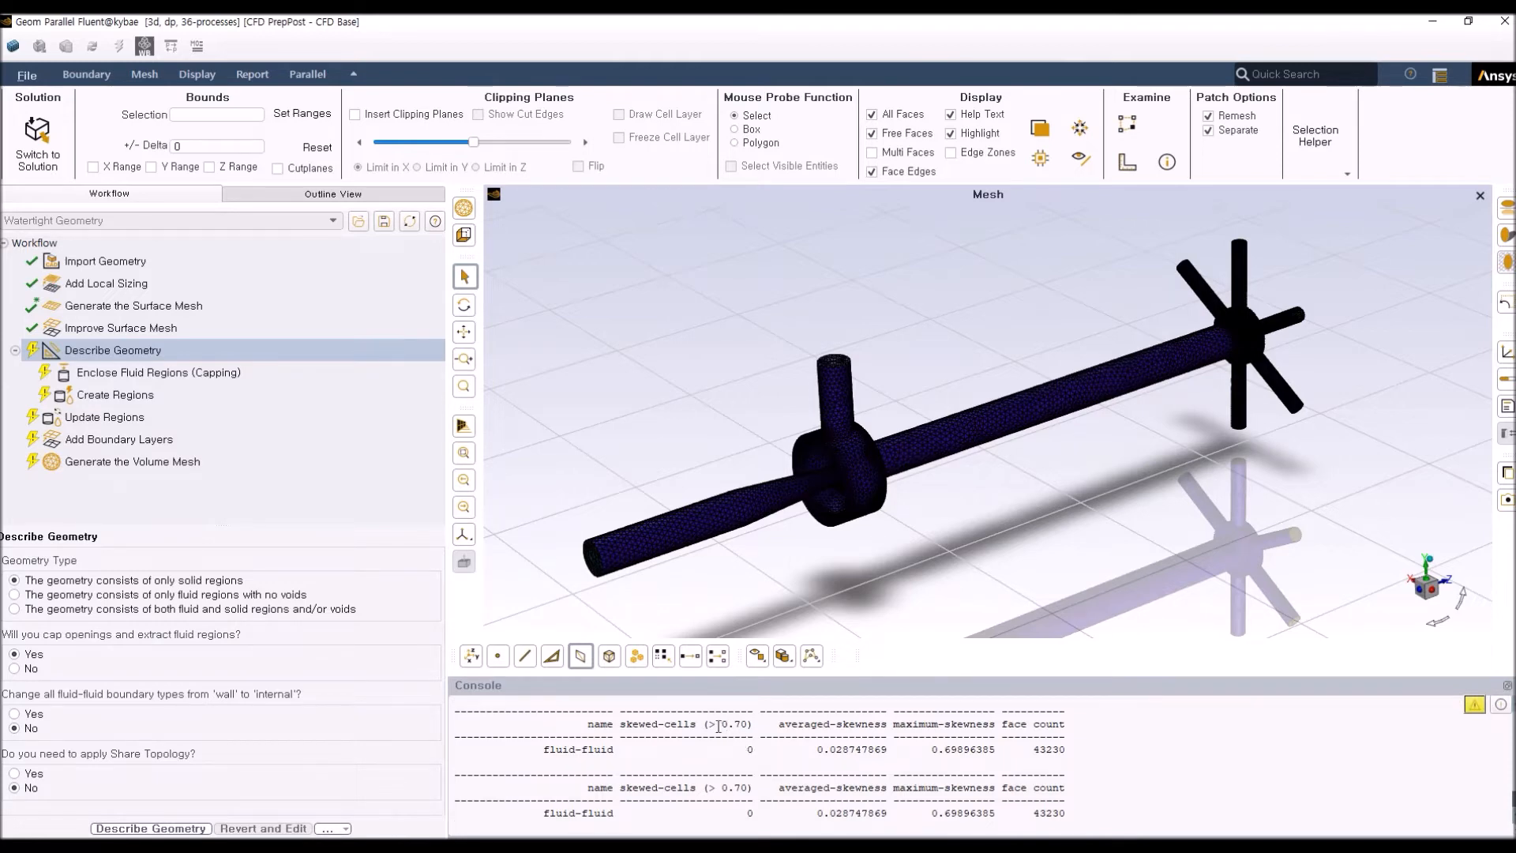
drag(716, 724, 666, 727)
click(692, 725)
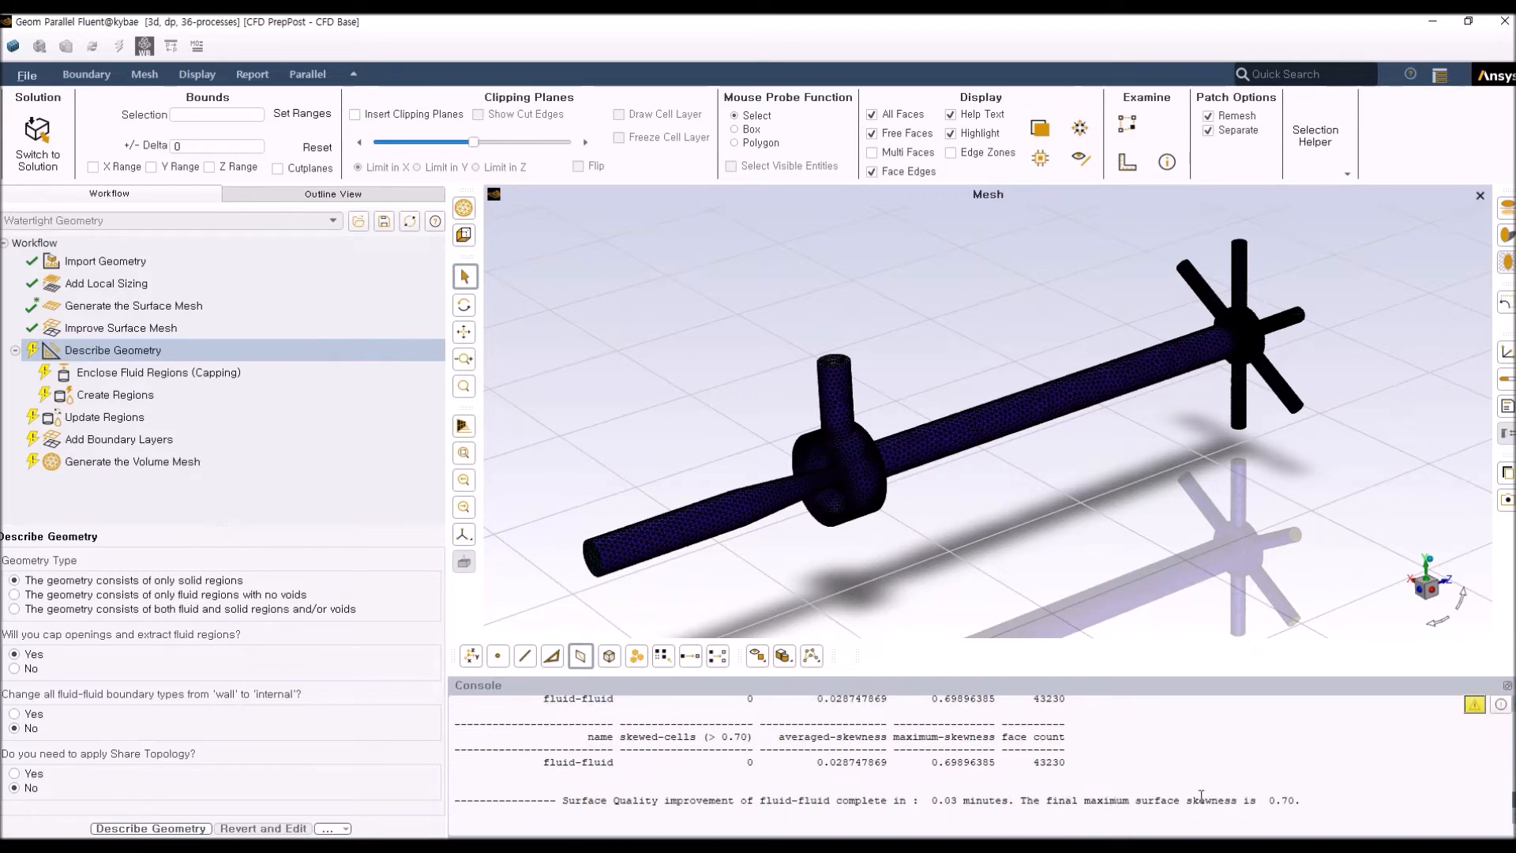
drag(1299, 800, 463, 802)
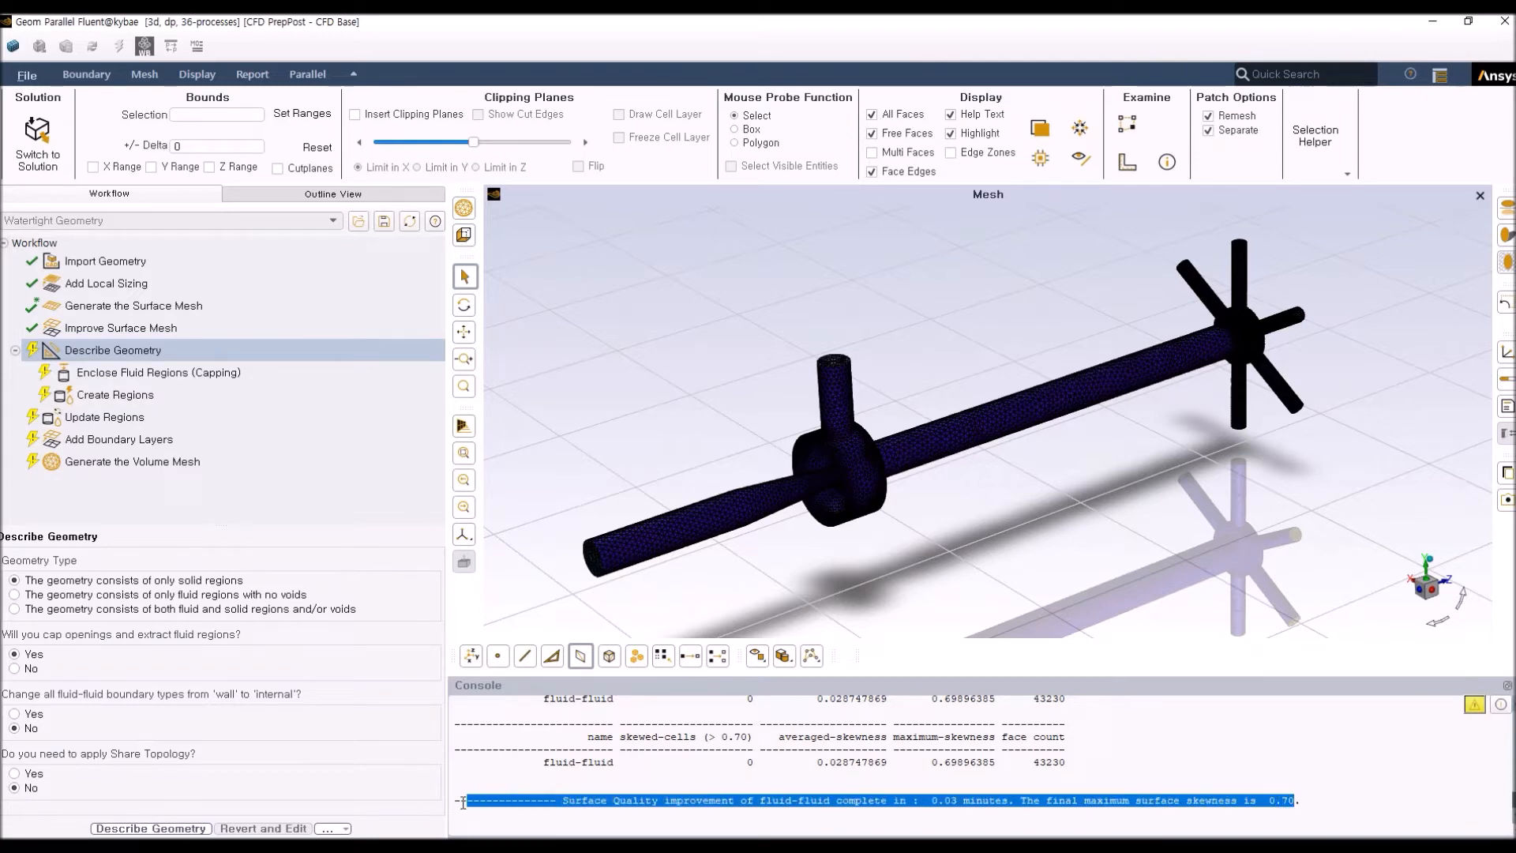
click(586, 789)
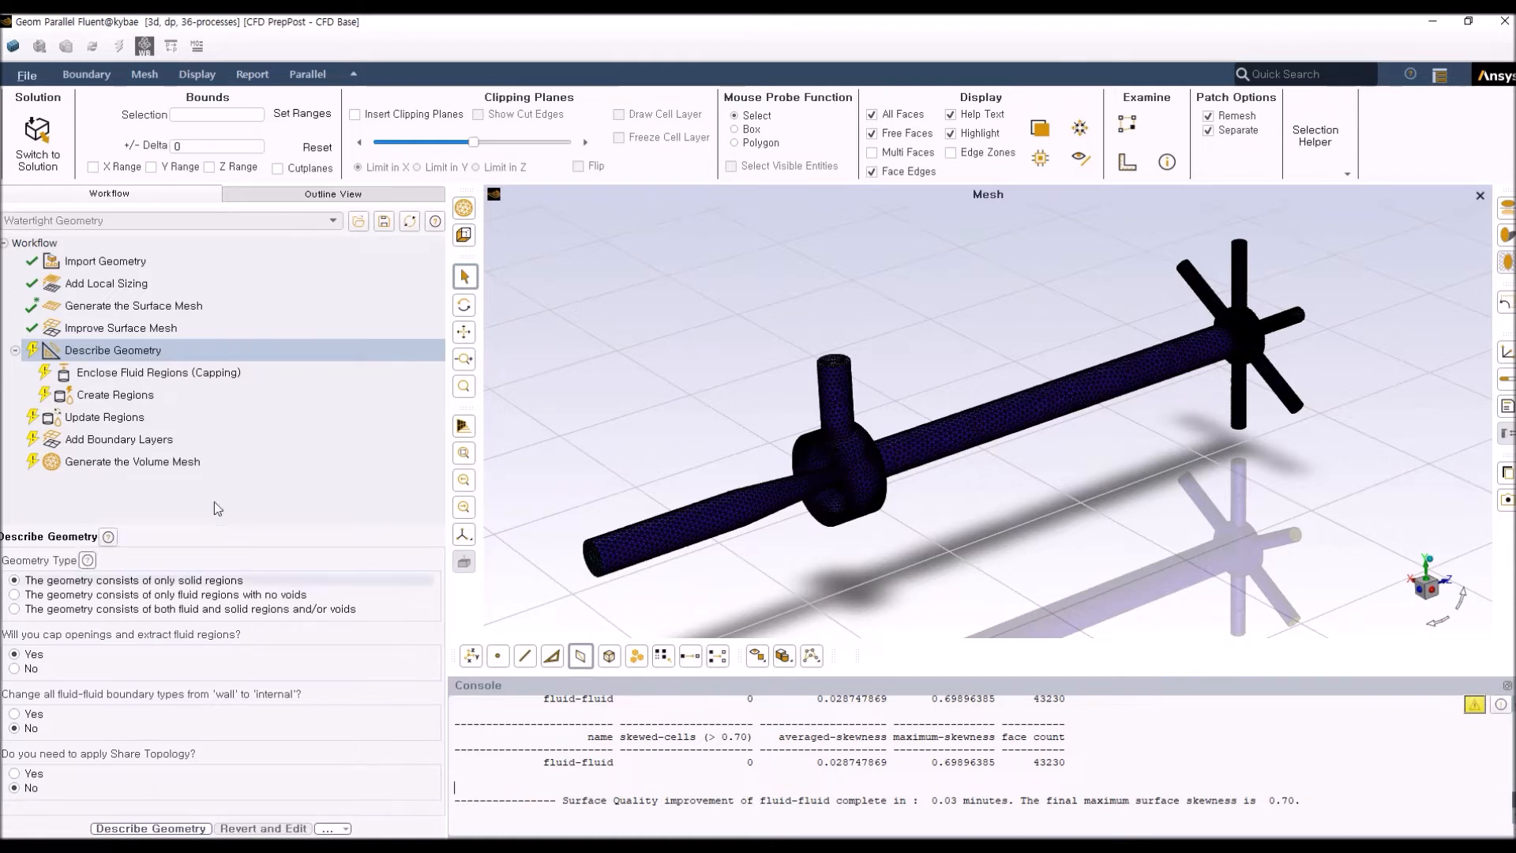
Describe the geometry as only fluid regions with no voids, without internal boundary conversion or Share Topology
click(125, 357)
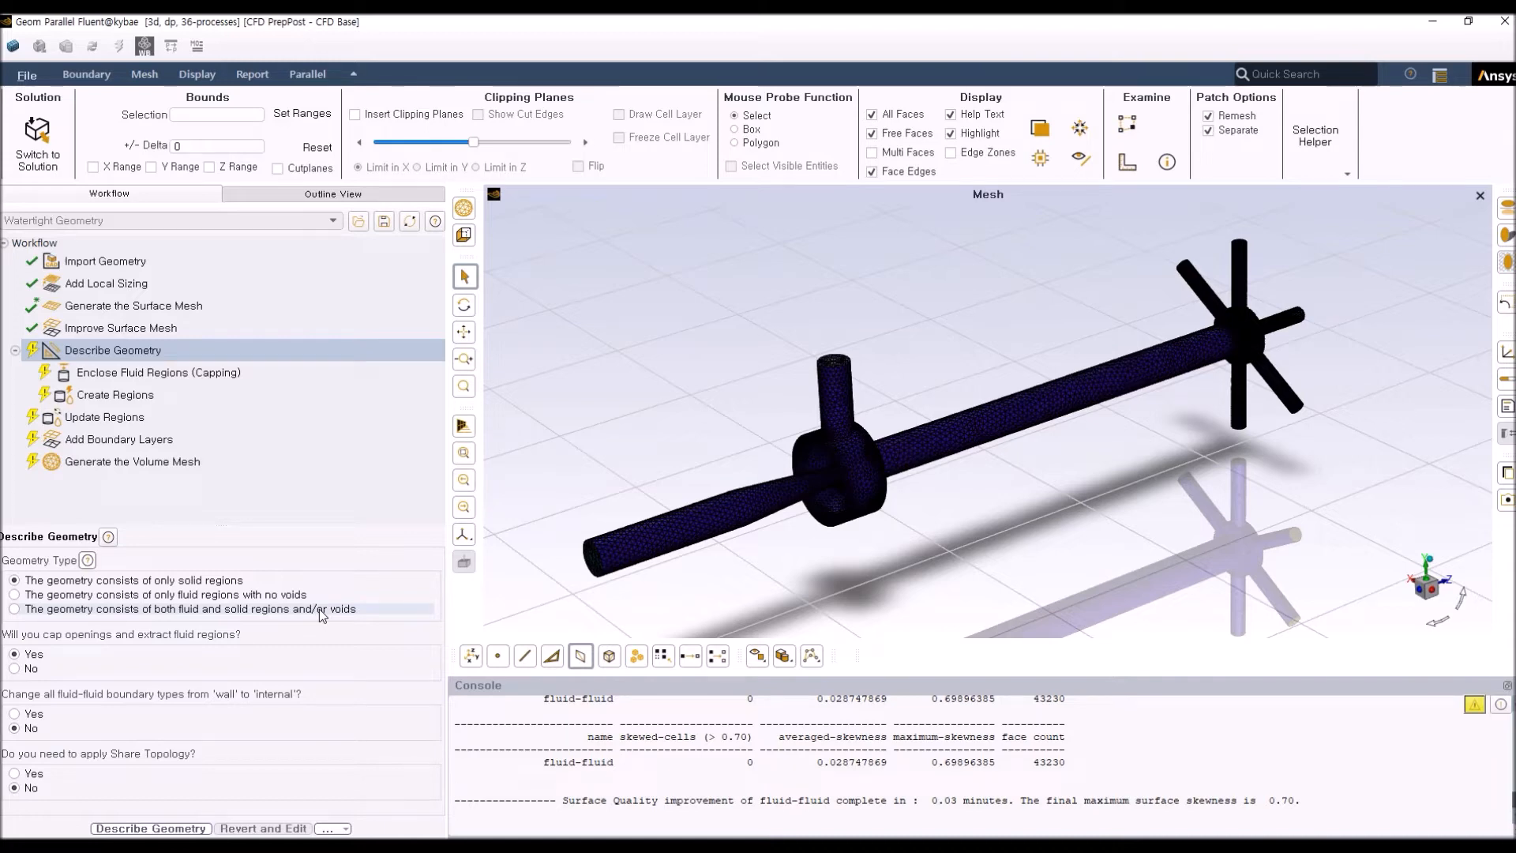
click(114, 596)
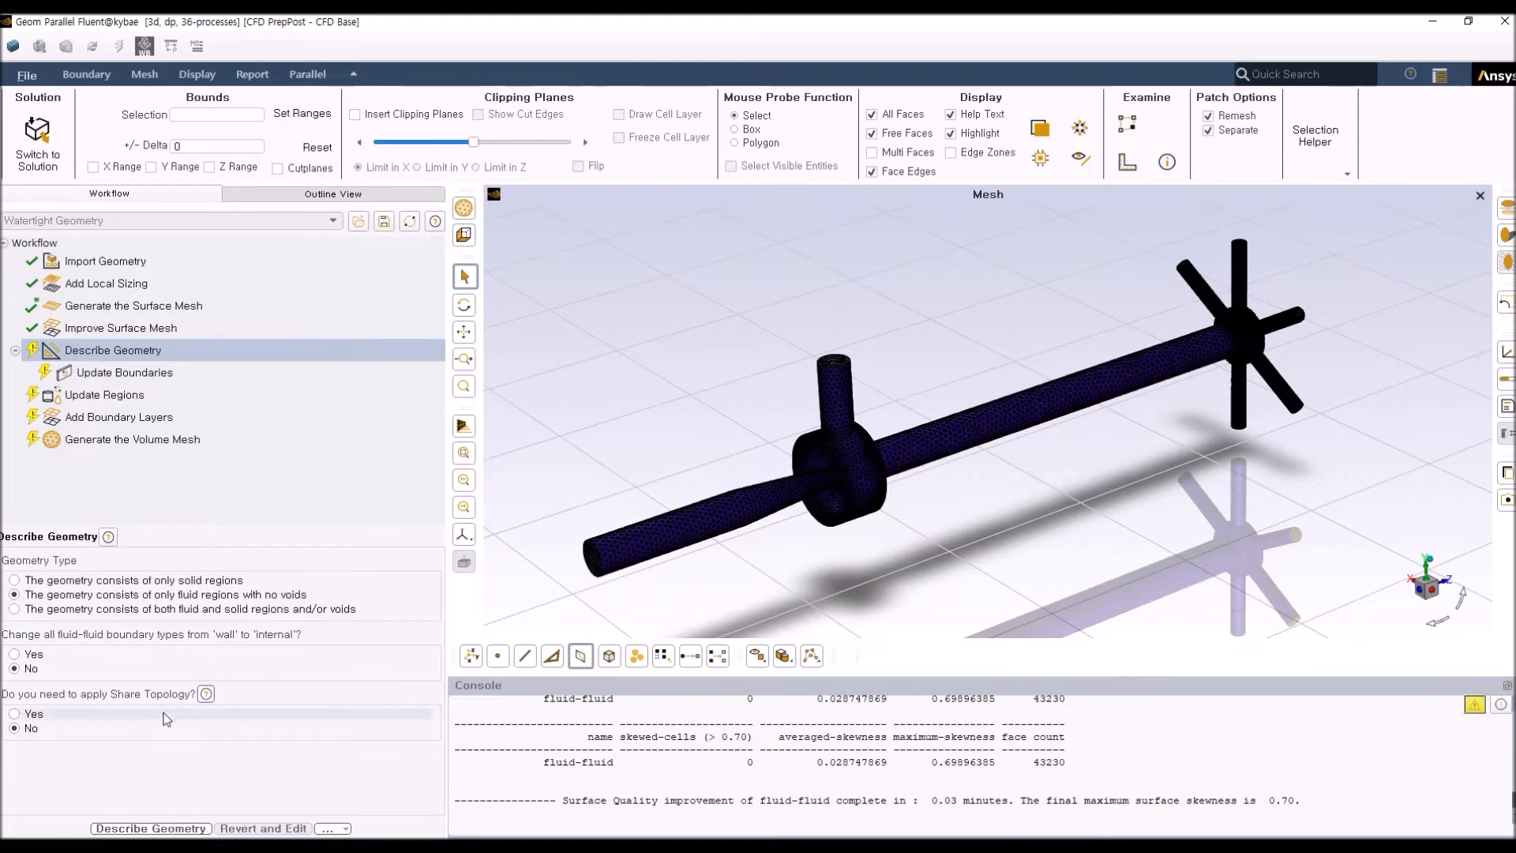
click(141, 829)
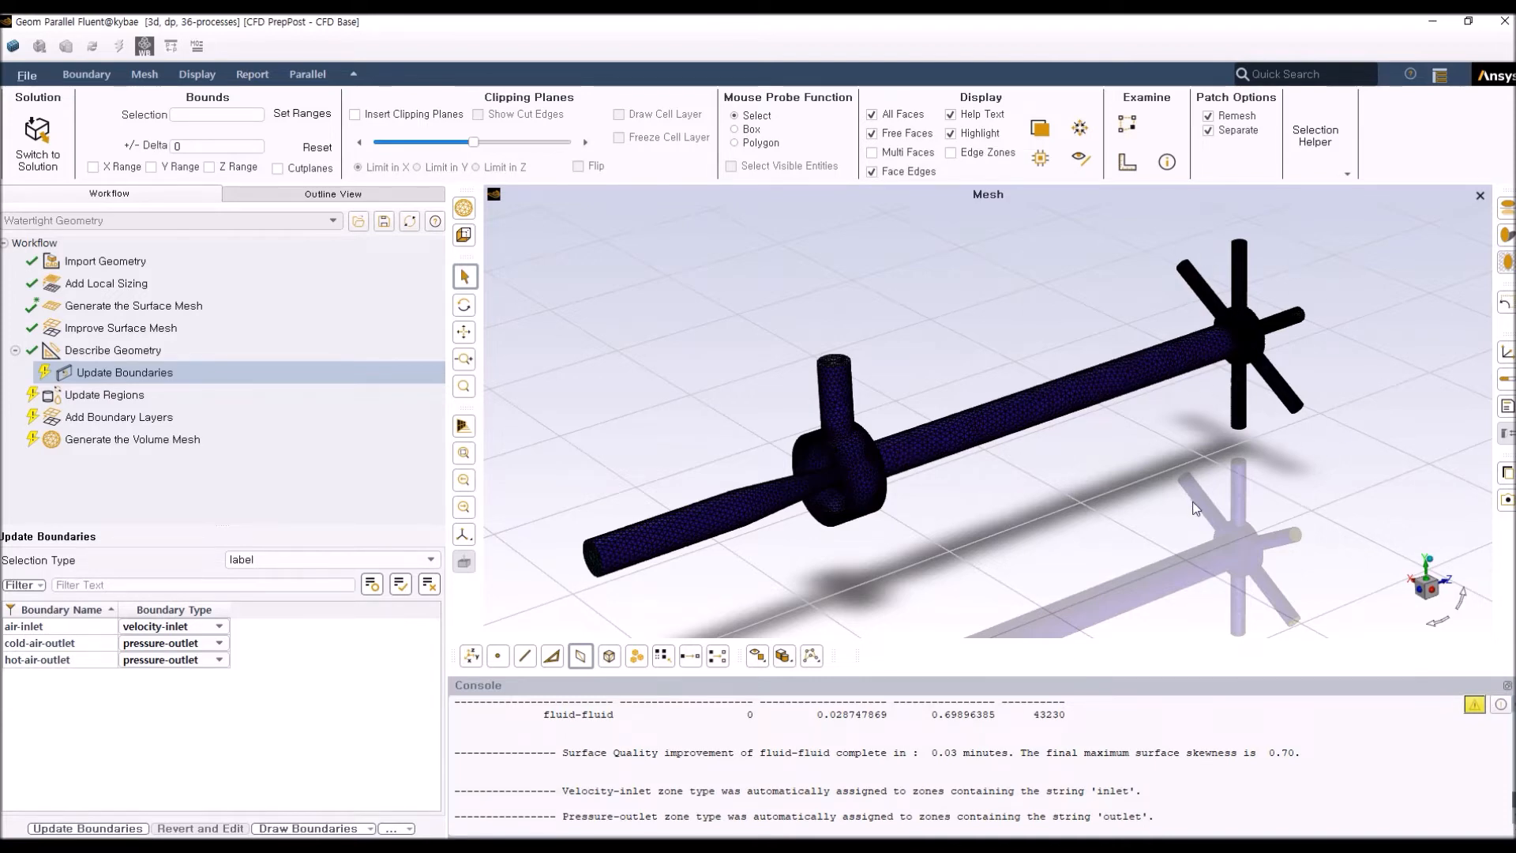
Change the air-inlet boundary type to pressure-inlet and update the boundaries
click(203, 622)
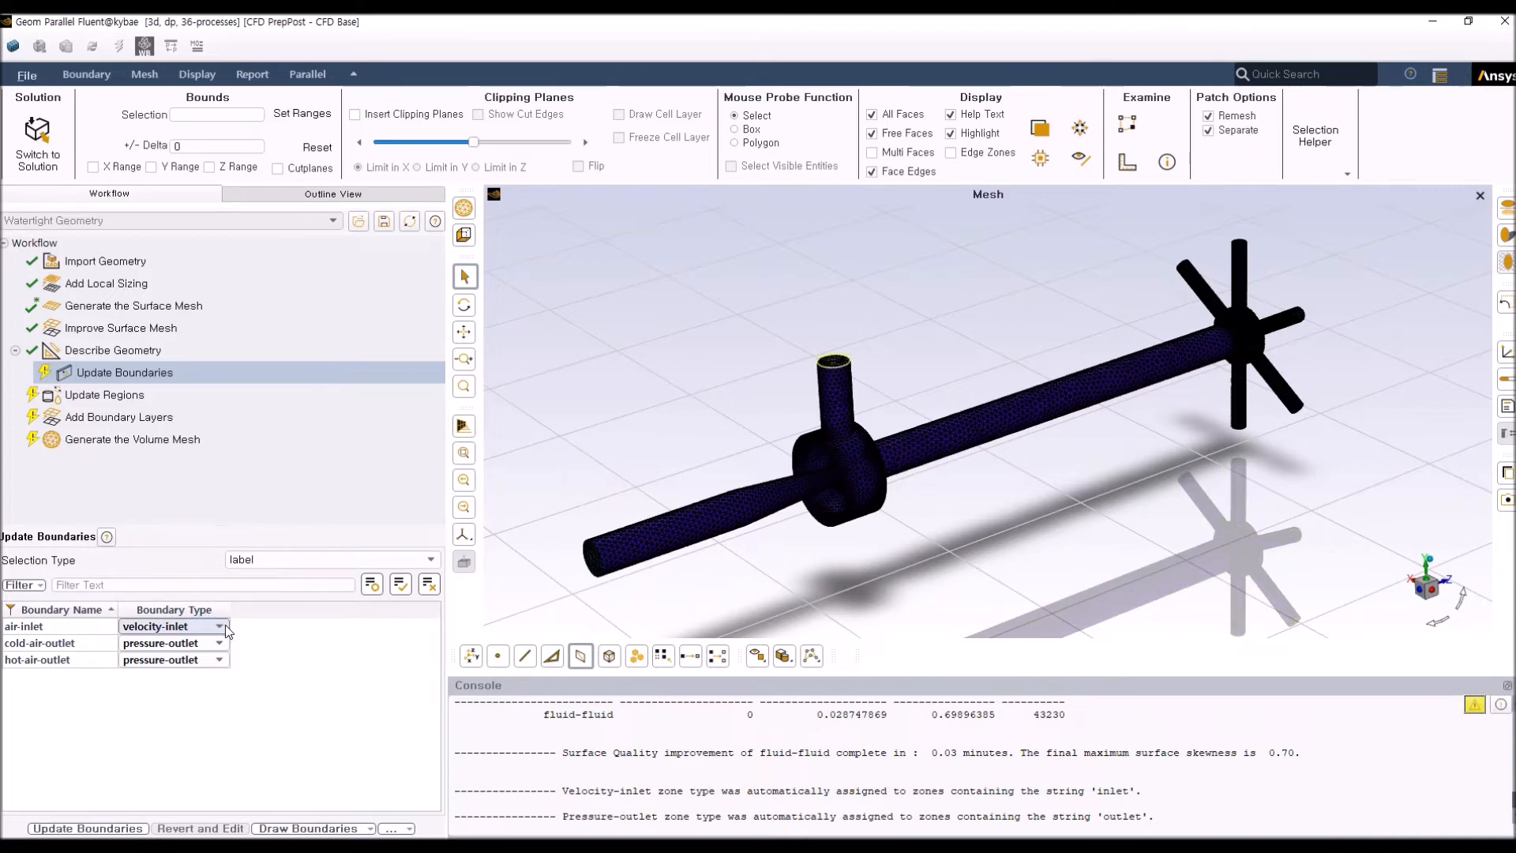
click(225, 625)
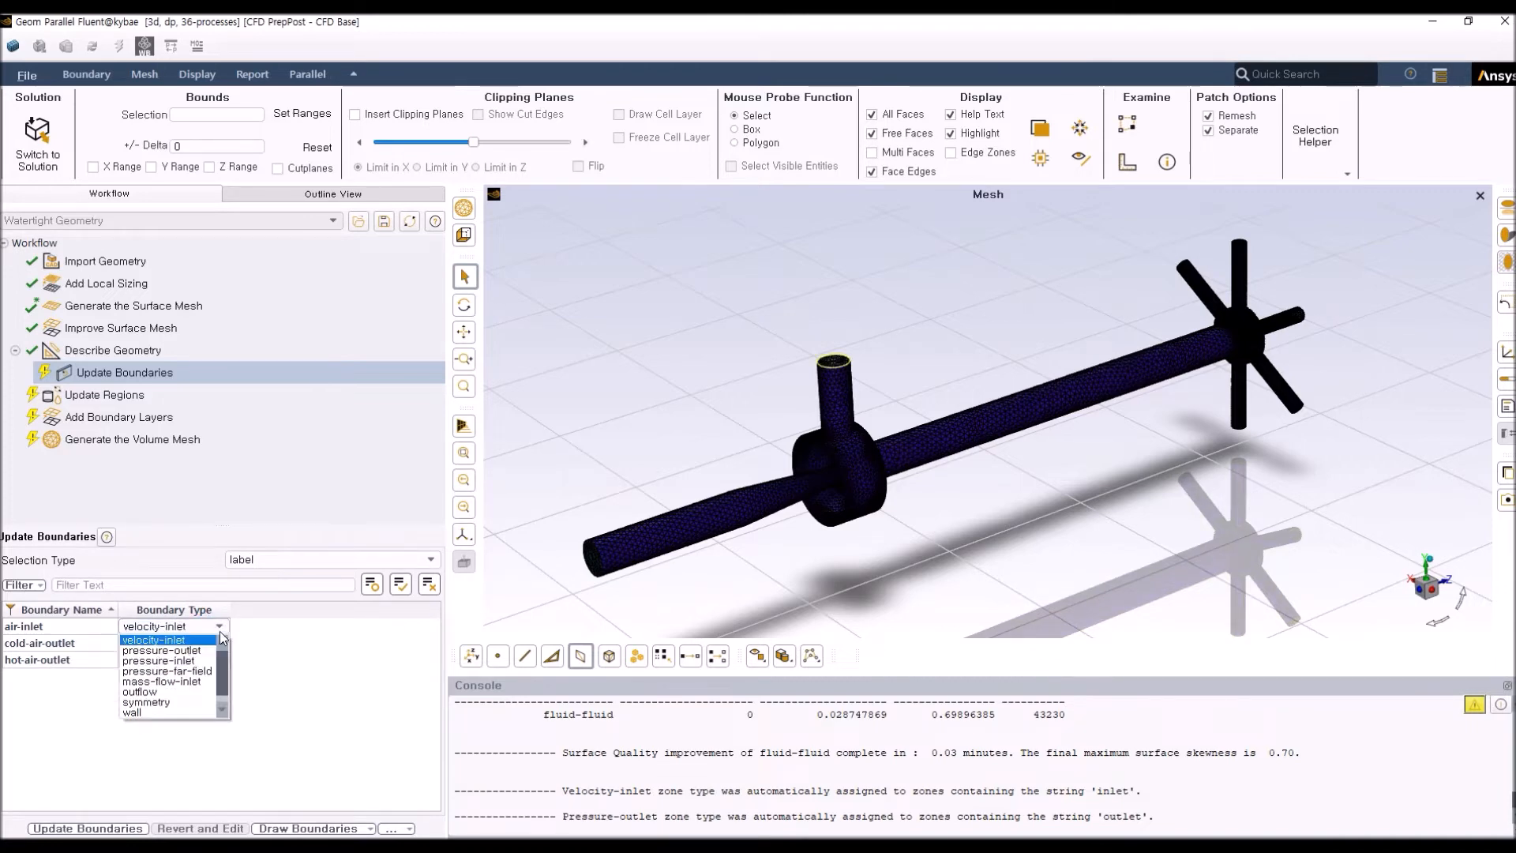
click(185, 659)
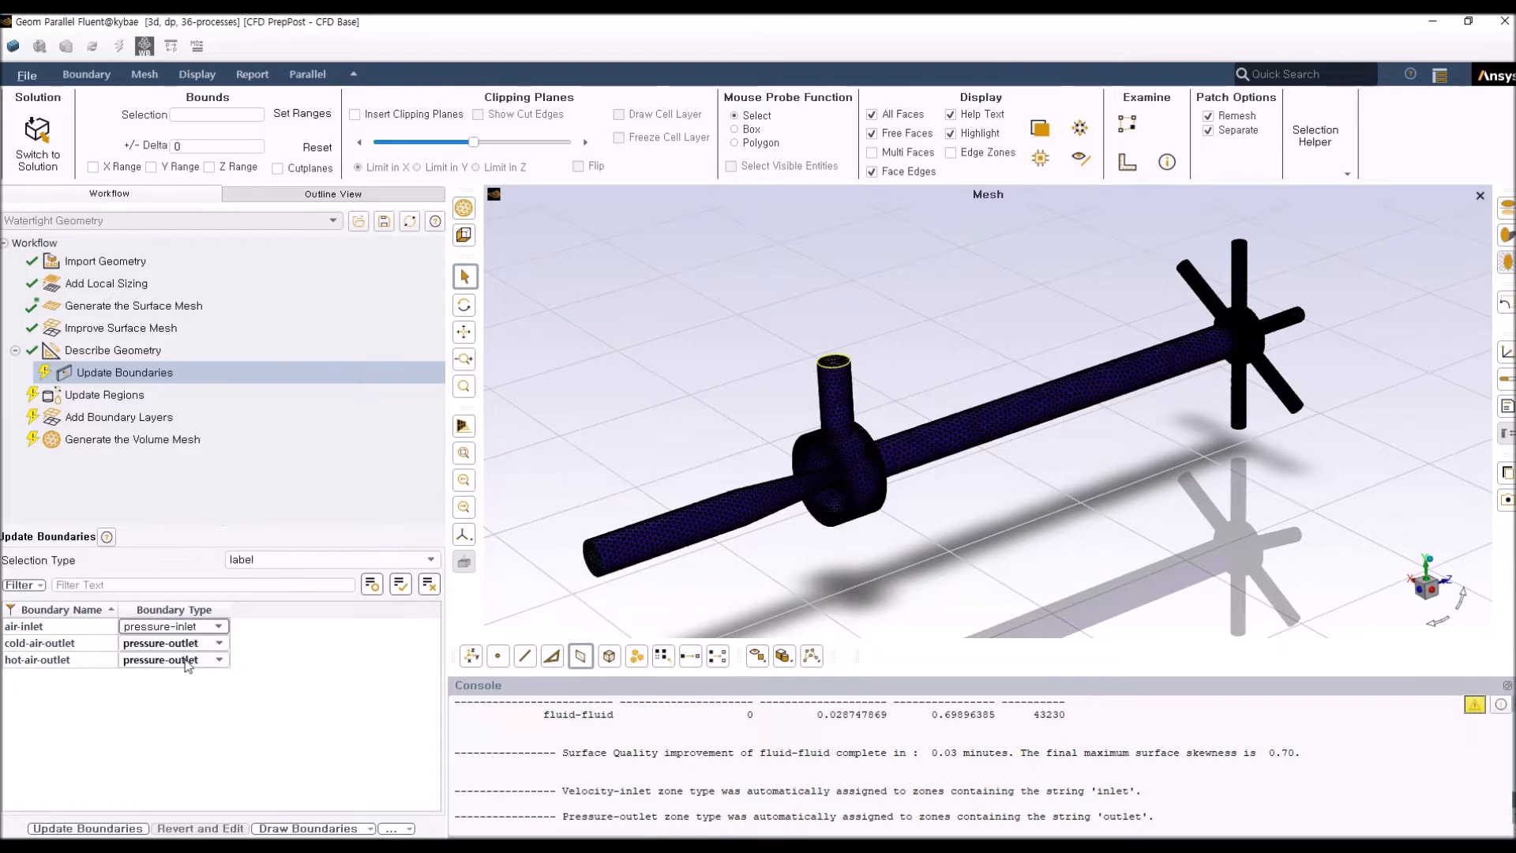
click(300, 660)
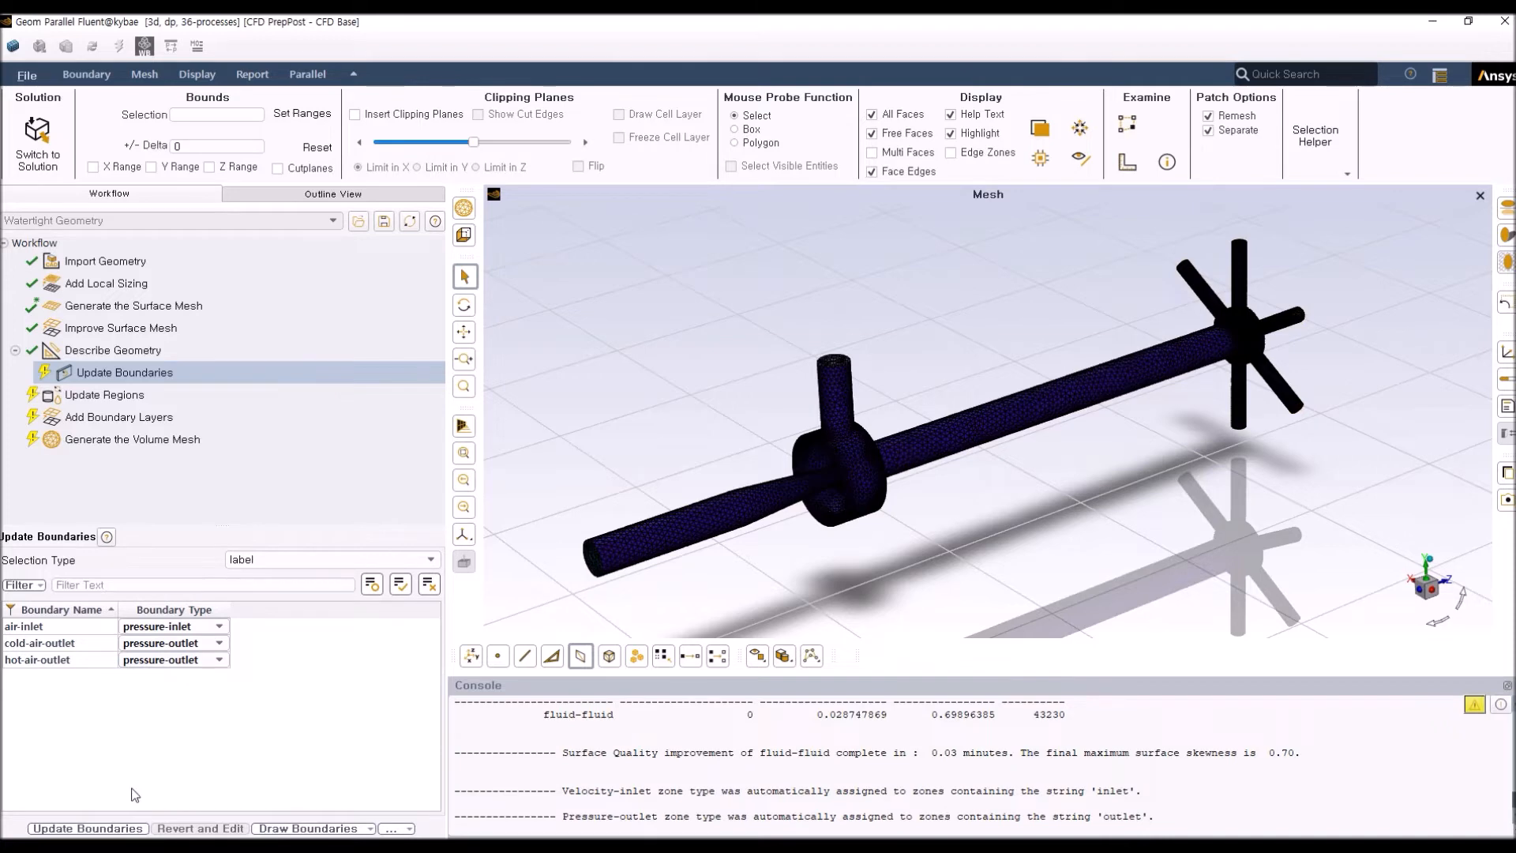
click(101, 829)
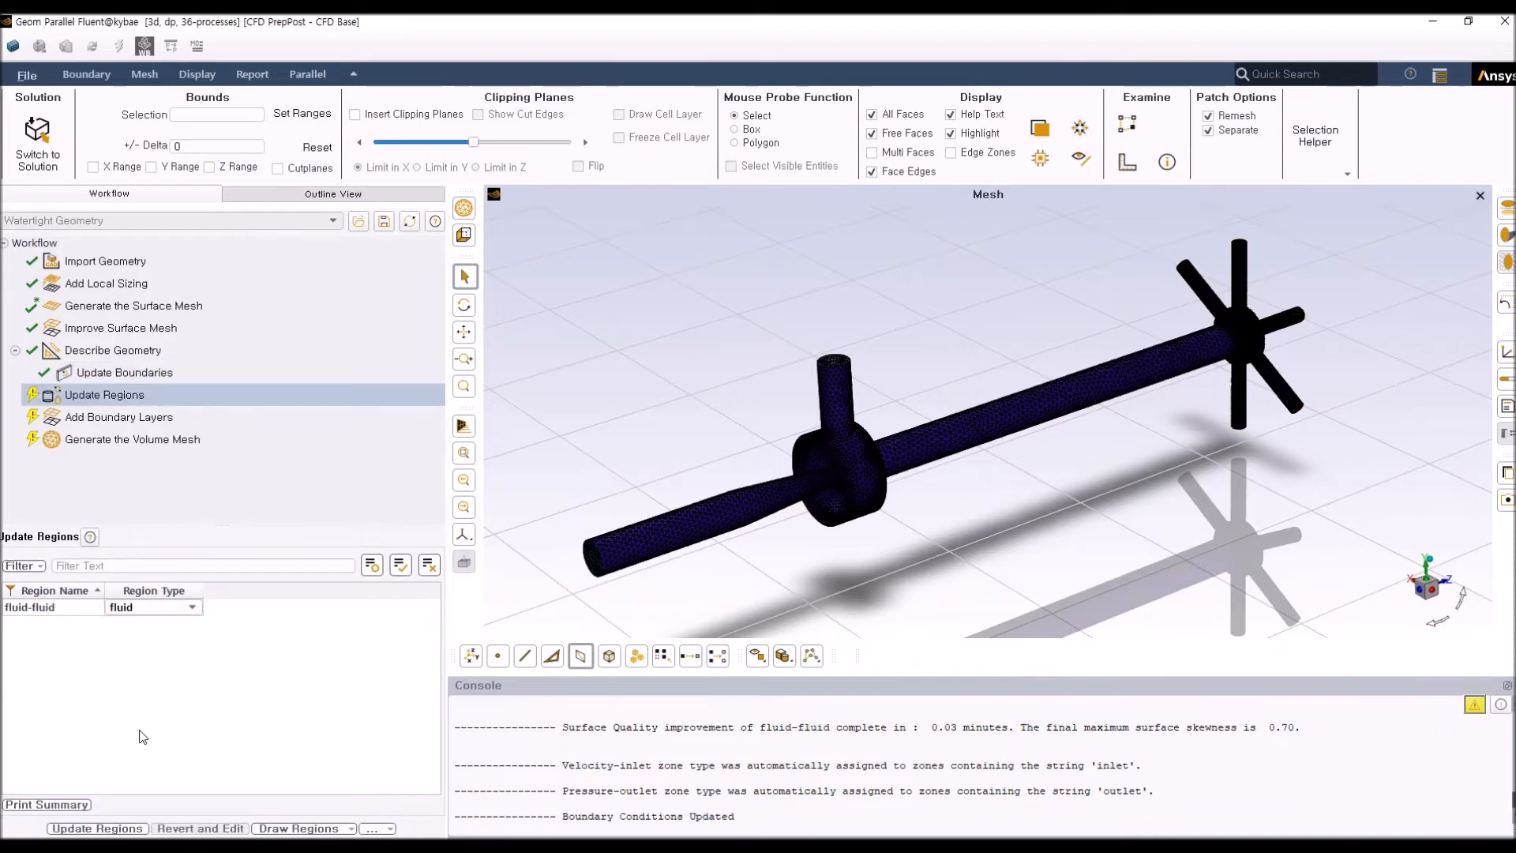
Keep the fluid-fluid region's type as fluid and update the regions
click(112, 396)
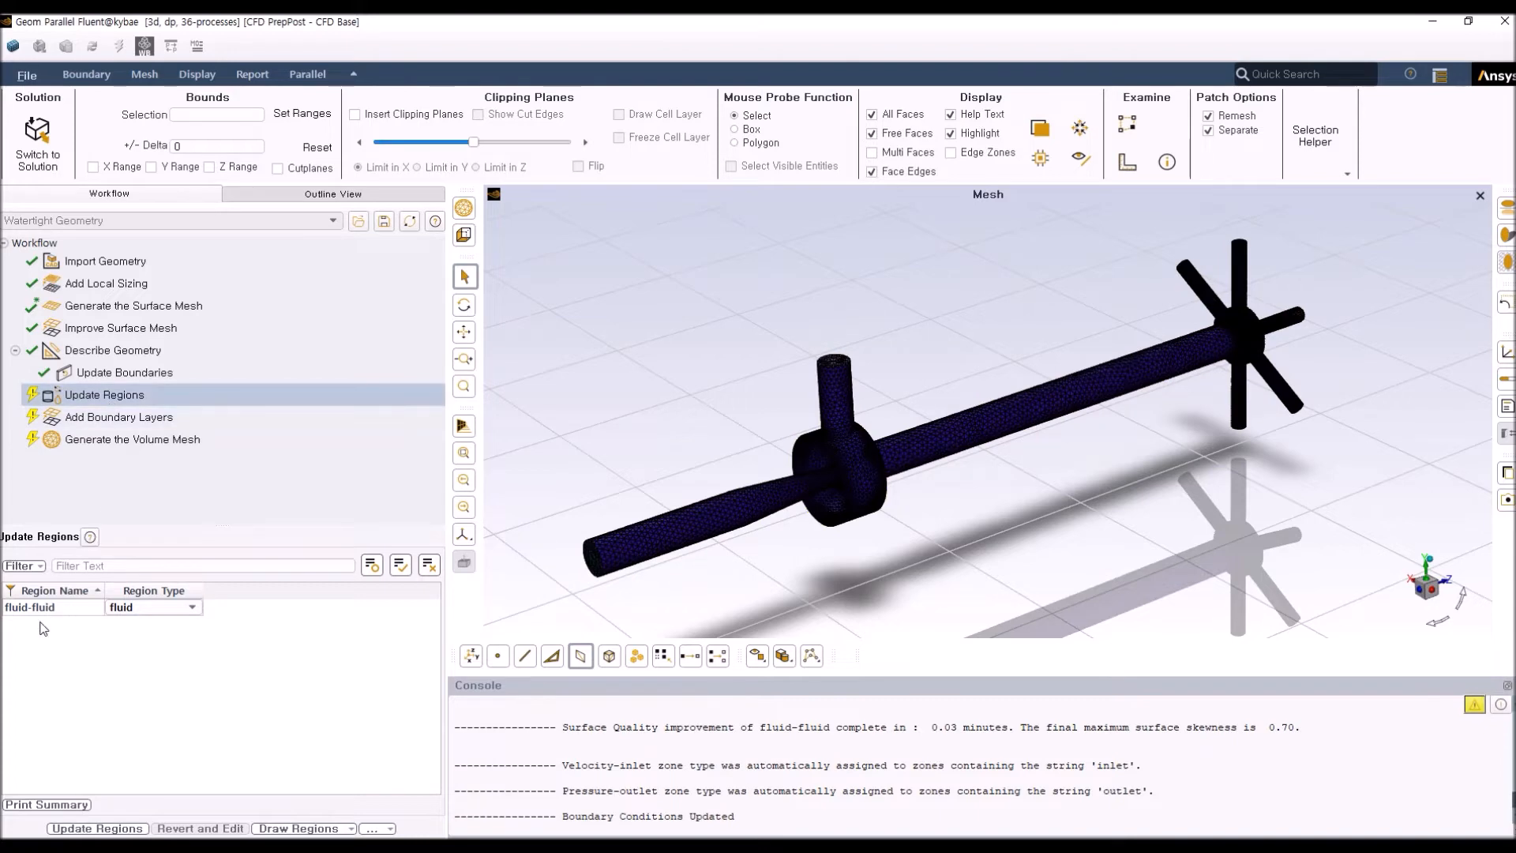
click(188, 609)
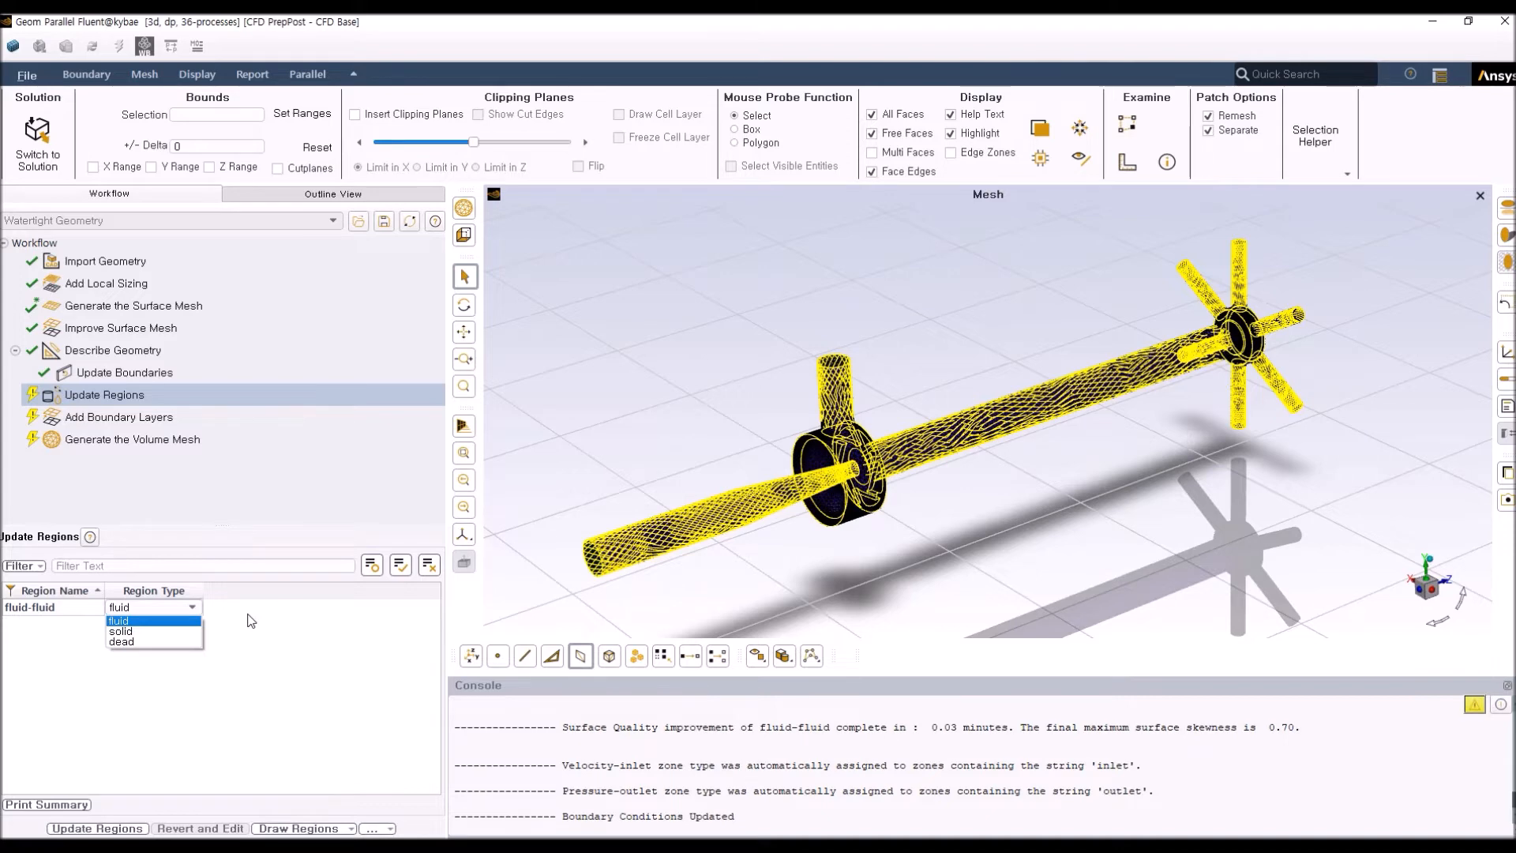
click(251, 621)
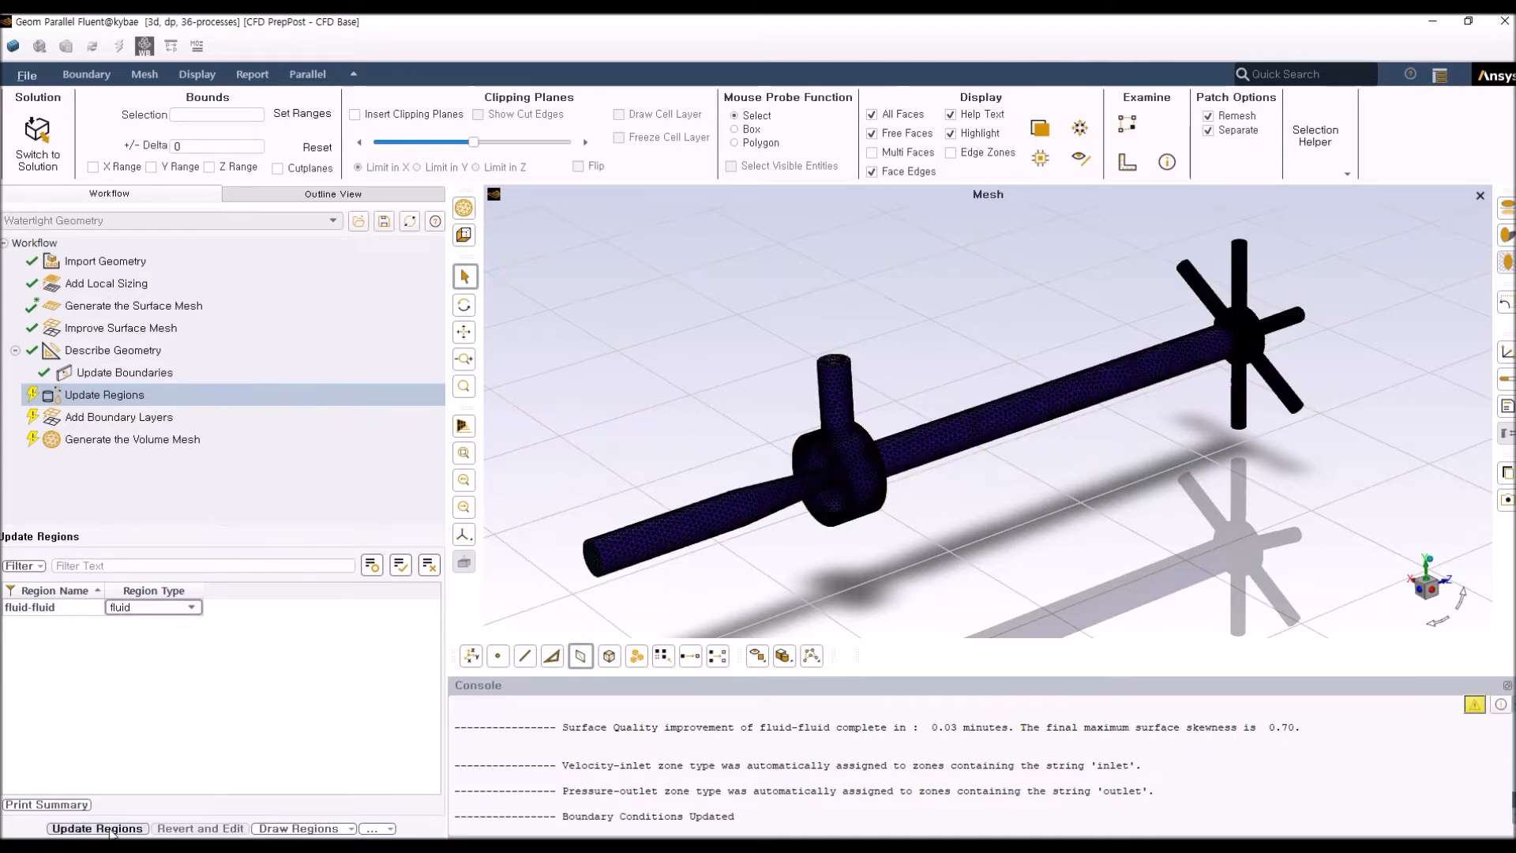
click(96, 828)
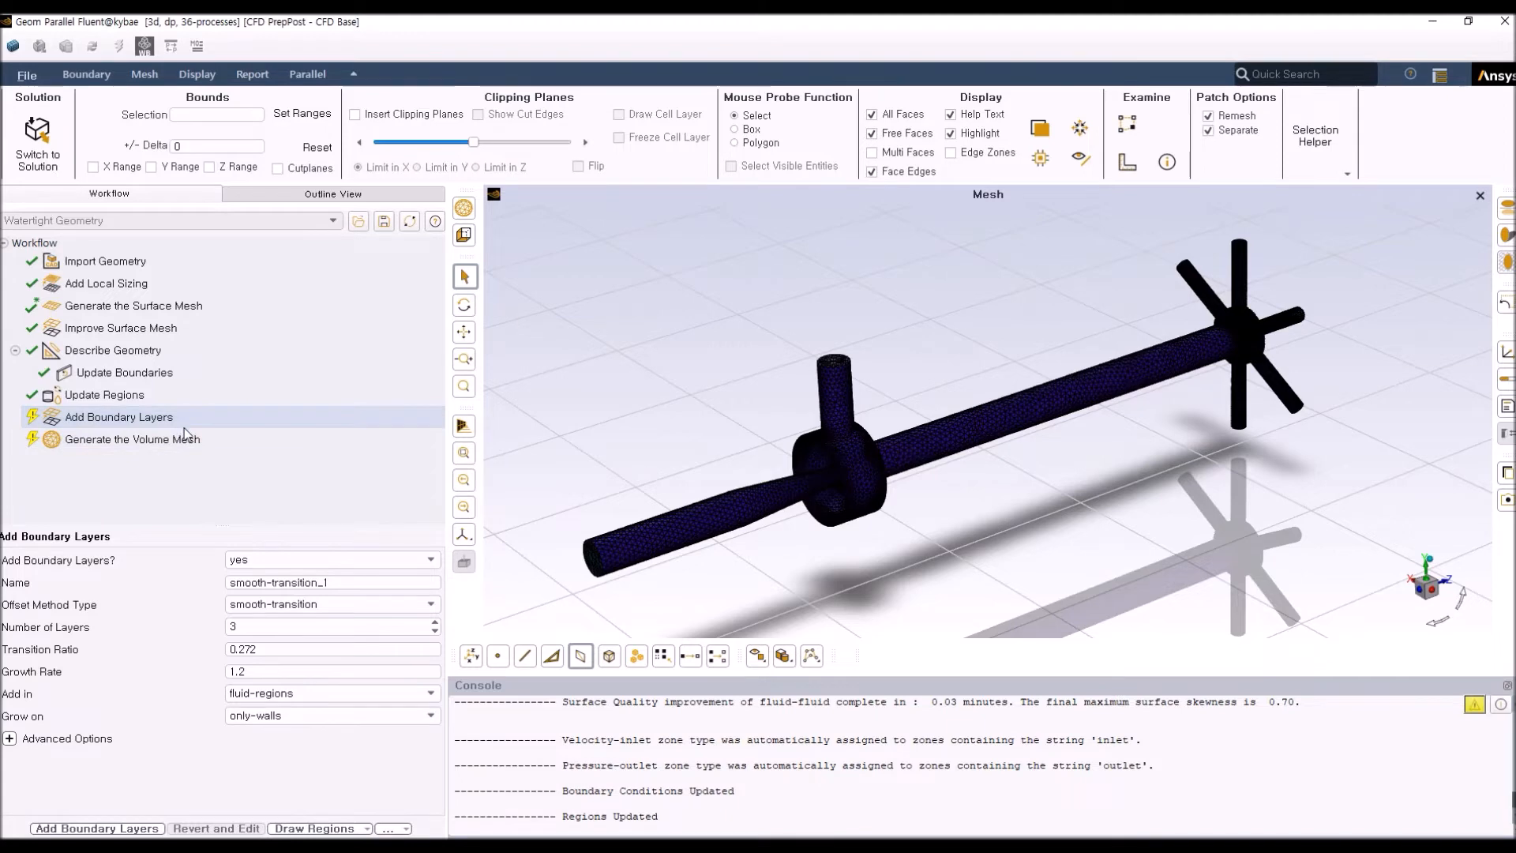
Add three smooth-transition boundary layers on the fluid region's walls only, with transition ratio 0.272 and growth rate 1.2
drag(879, 352, 882, 369)
scroll(874, 352, up, 5)
scroll(875, 352, down, 2)
scroll(875, 352, up, 2)
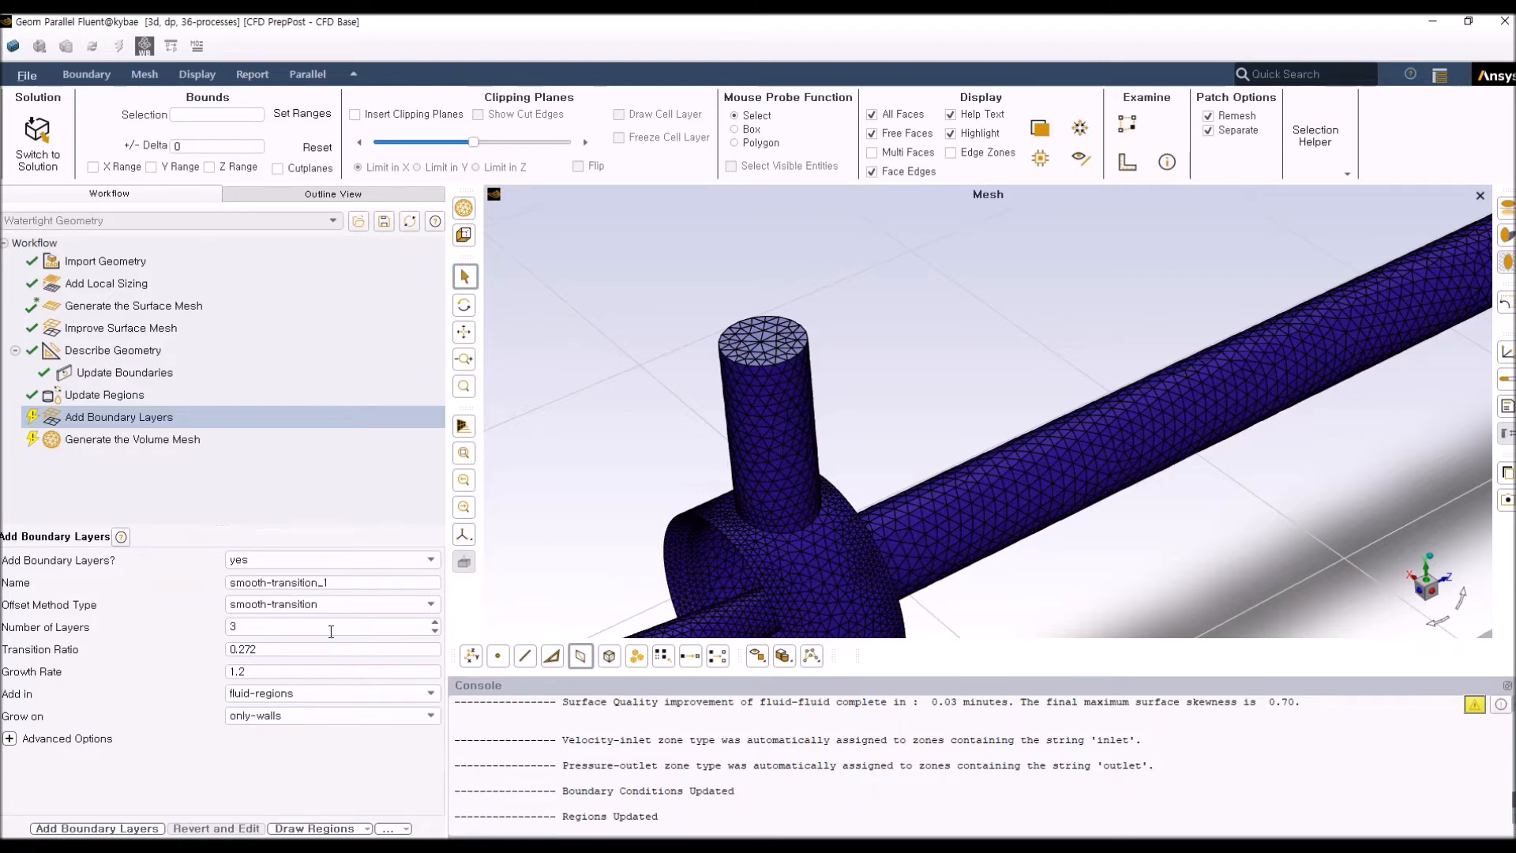
click(124, 828)
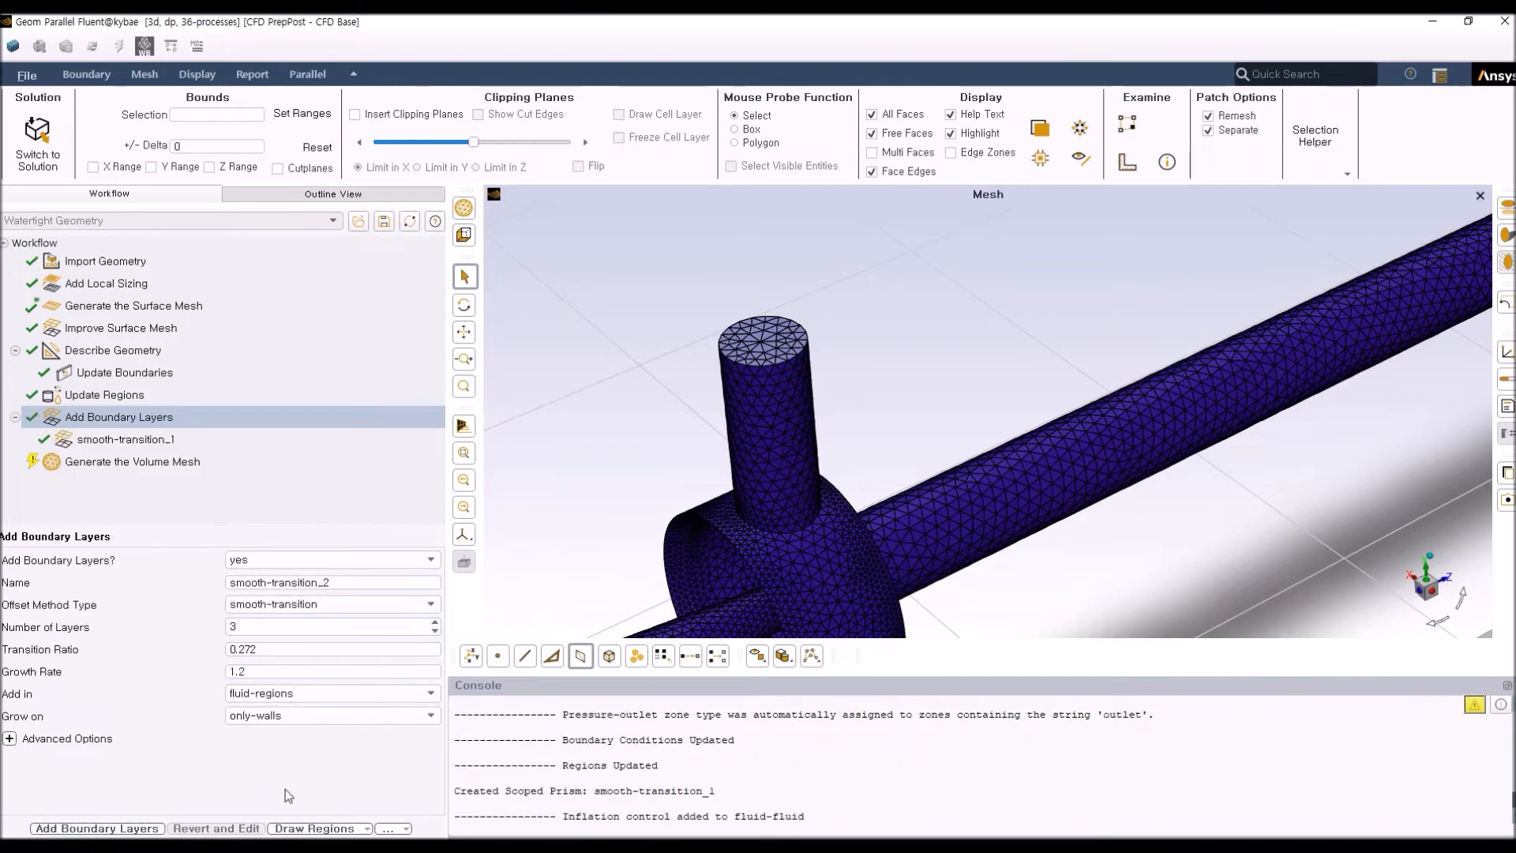
Review the smooth-transition_1 boundary layer settings and inspect the surface mesh around the ring chamber and main tube
click(126, 438)
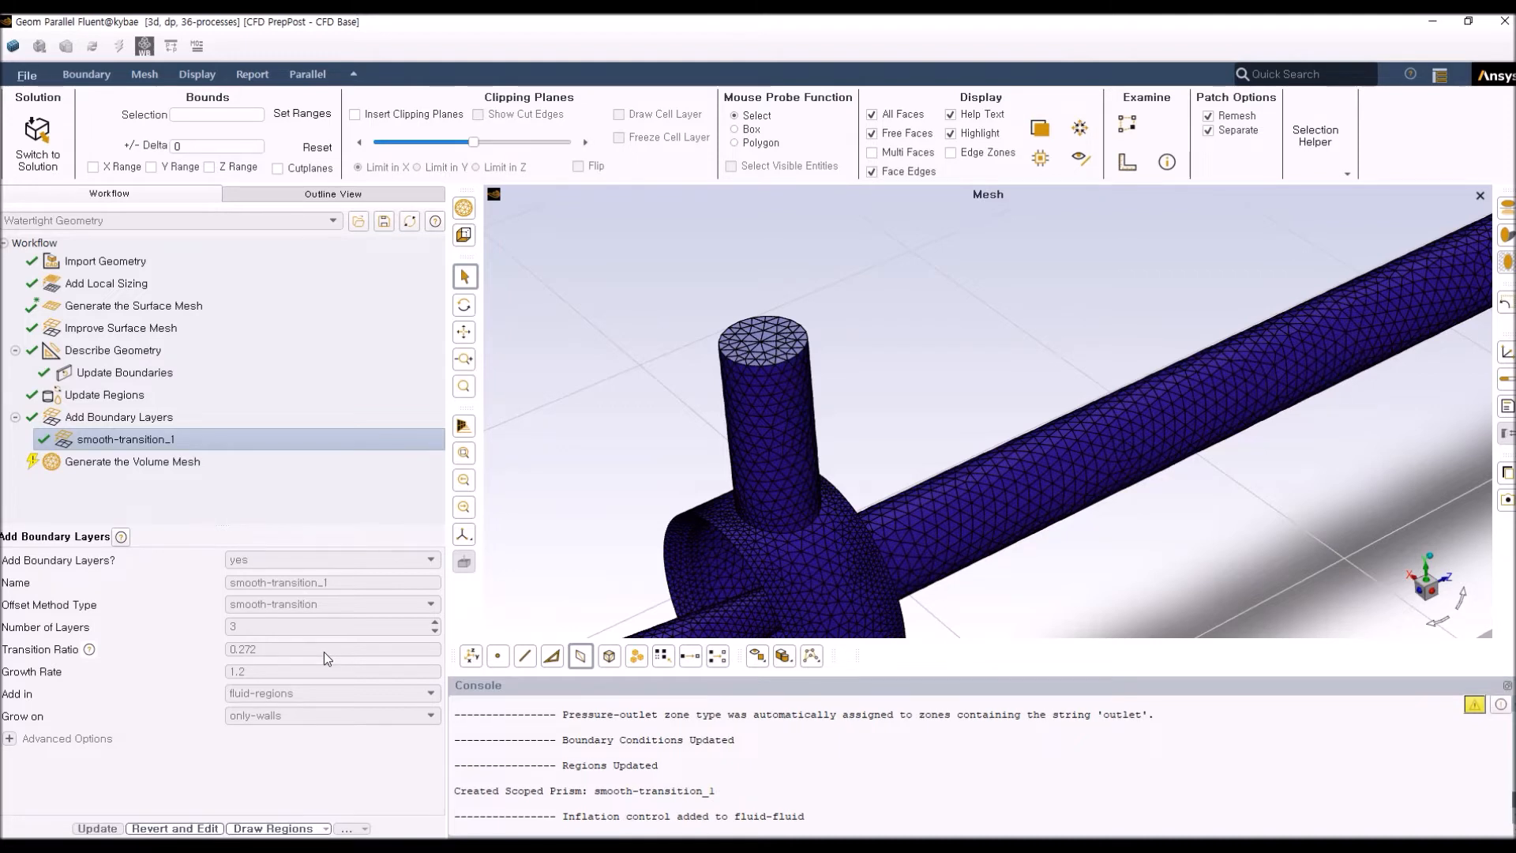
scroll(815, 537, down, 3)
drag(923, 548, 875, 448)
scroll(874, 447, up, 2)
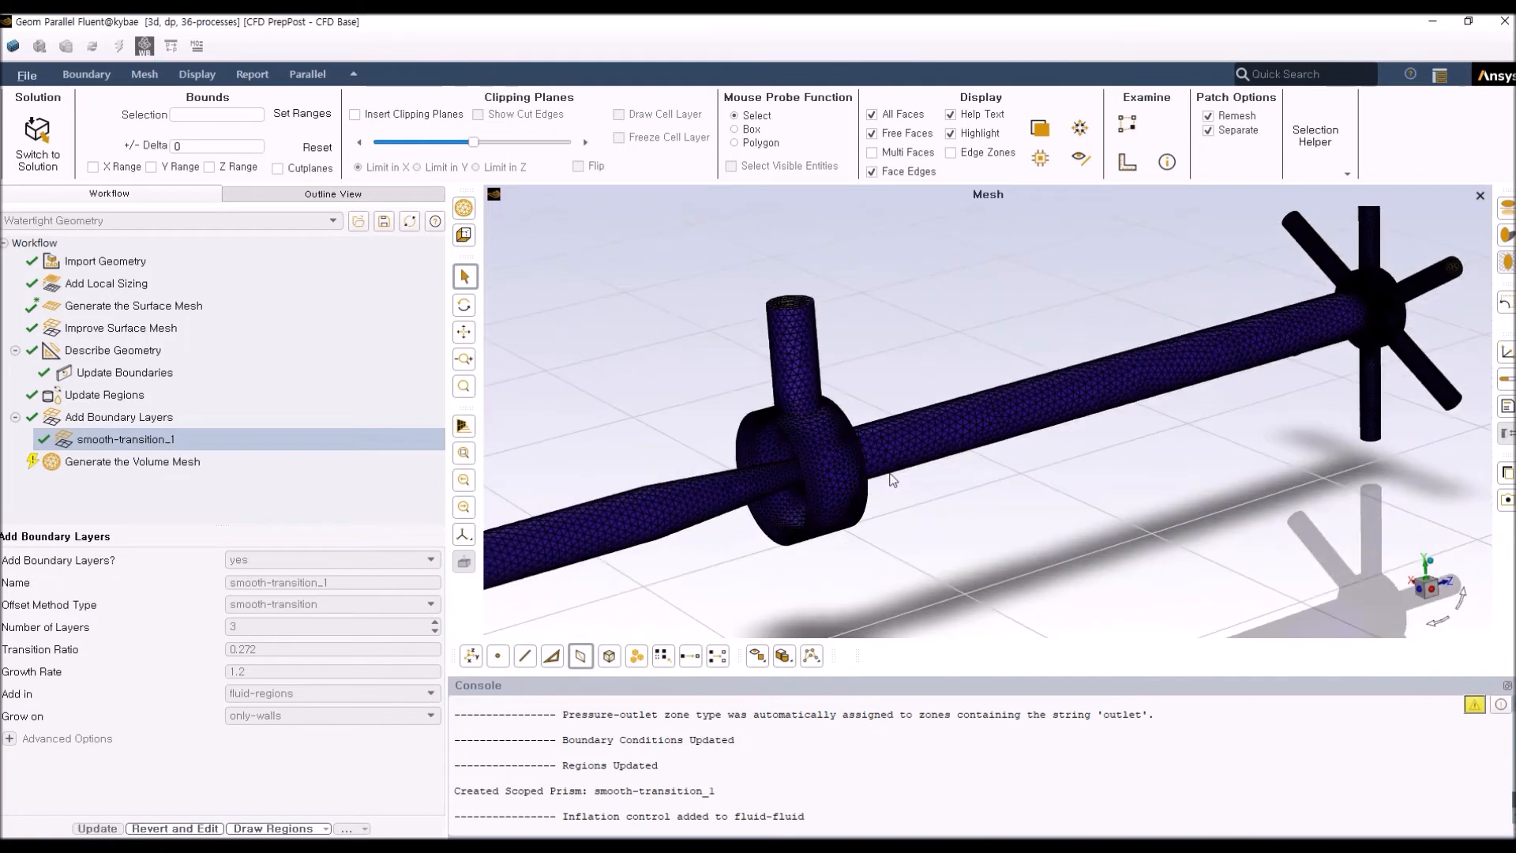
drag(811, 402, 742, 458)
mouse_move(823, 414)
mouse_down()
mouse_move(933, 389)
mouse_move(823, 406)
mouse_up()
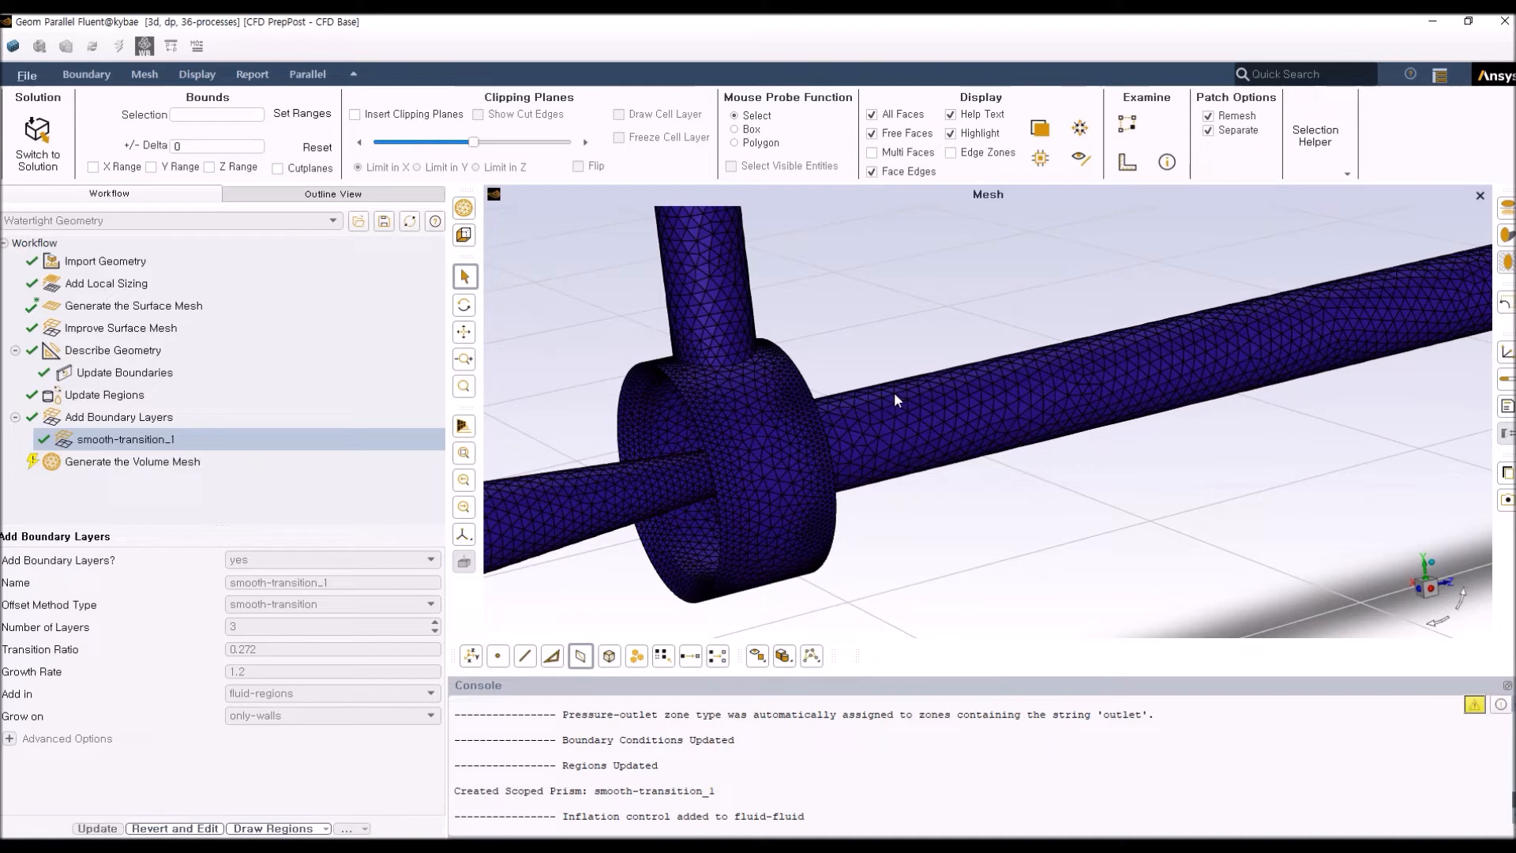
drag(893, 392, 864, 407)
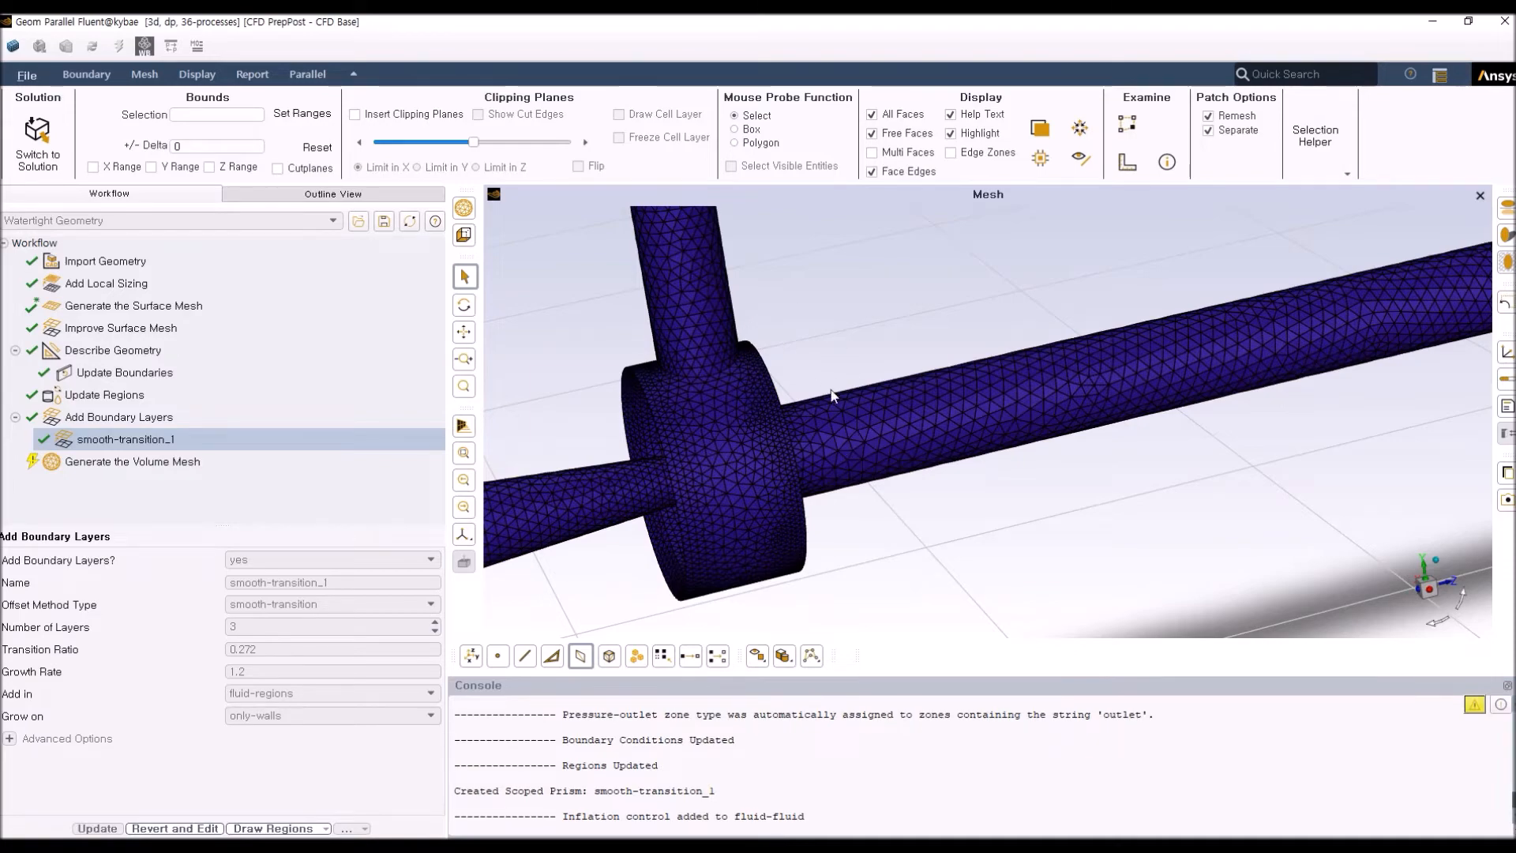
Generate the volume mesh filled with polyhedra, growth rate 1.2 and max cell length 0.00213678 m, with parallel meshing enabled
drag(852, 394, 906, 398)
scroll(906, 386, down, 5)
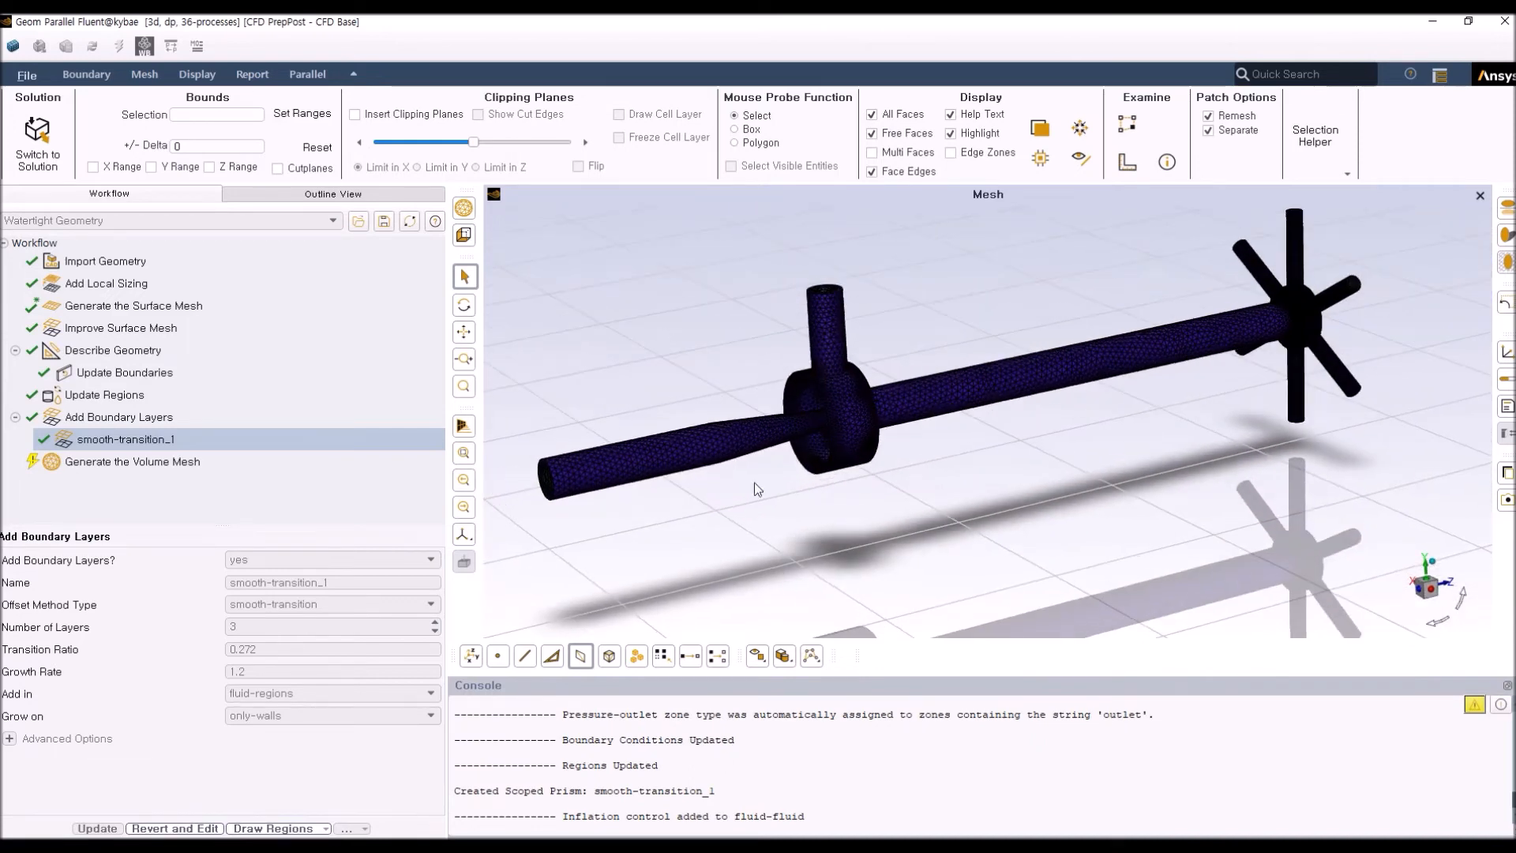
click(103, 464)
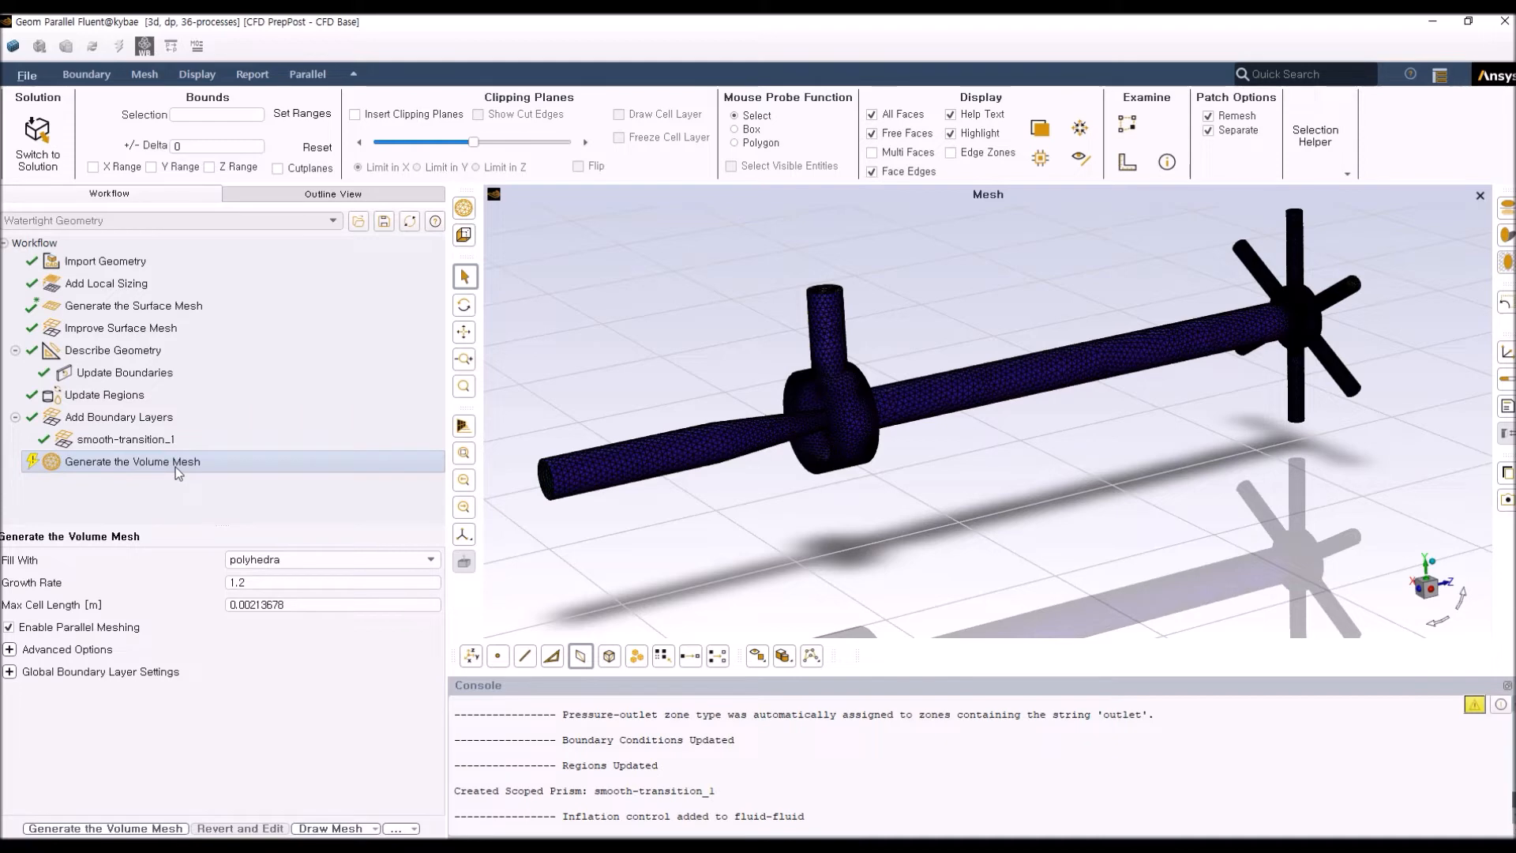
click(431, 560)
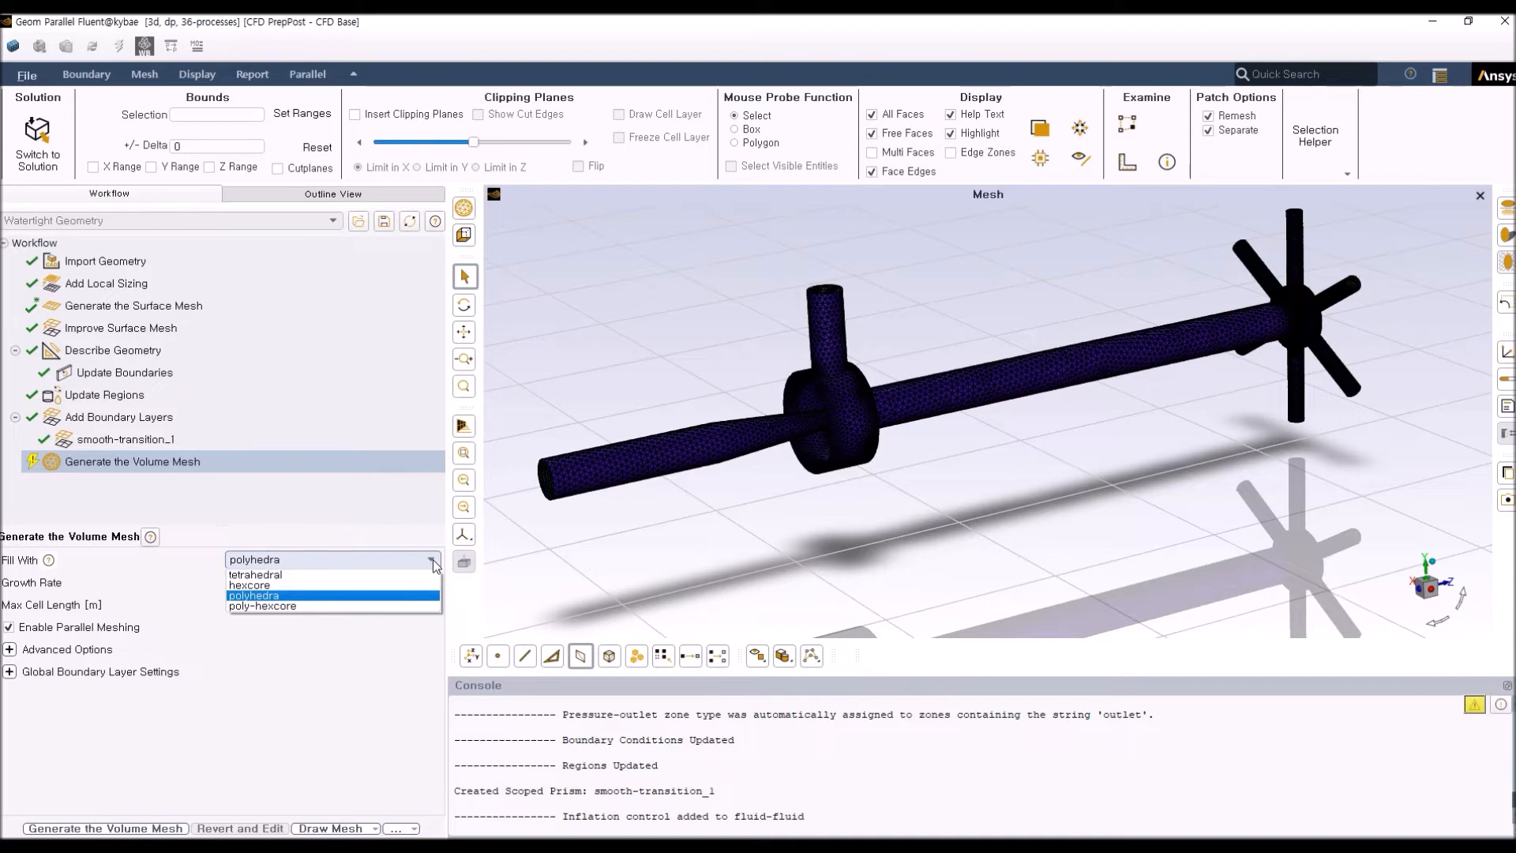
click(406, 522)
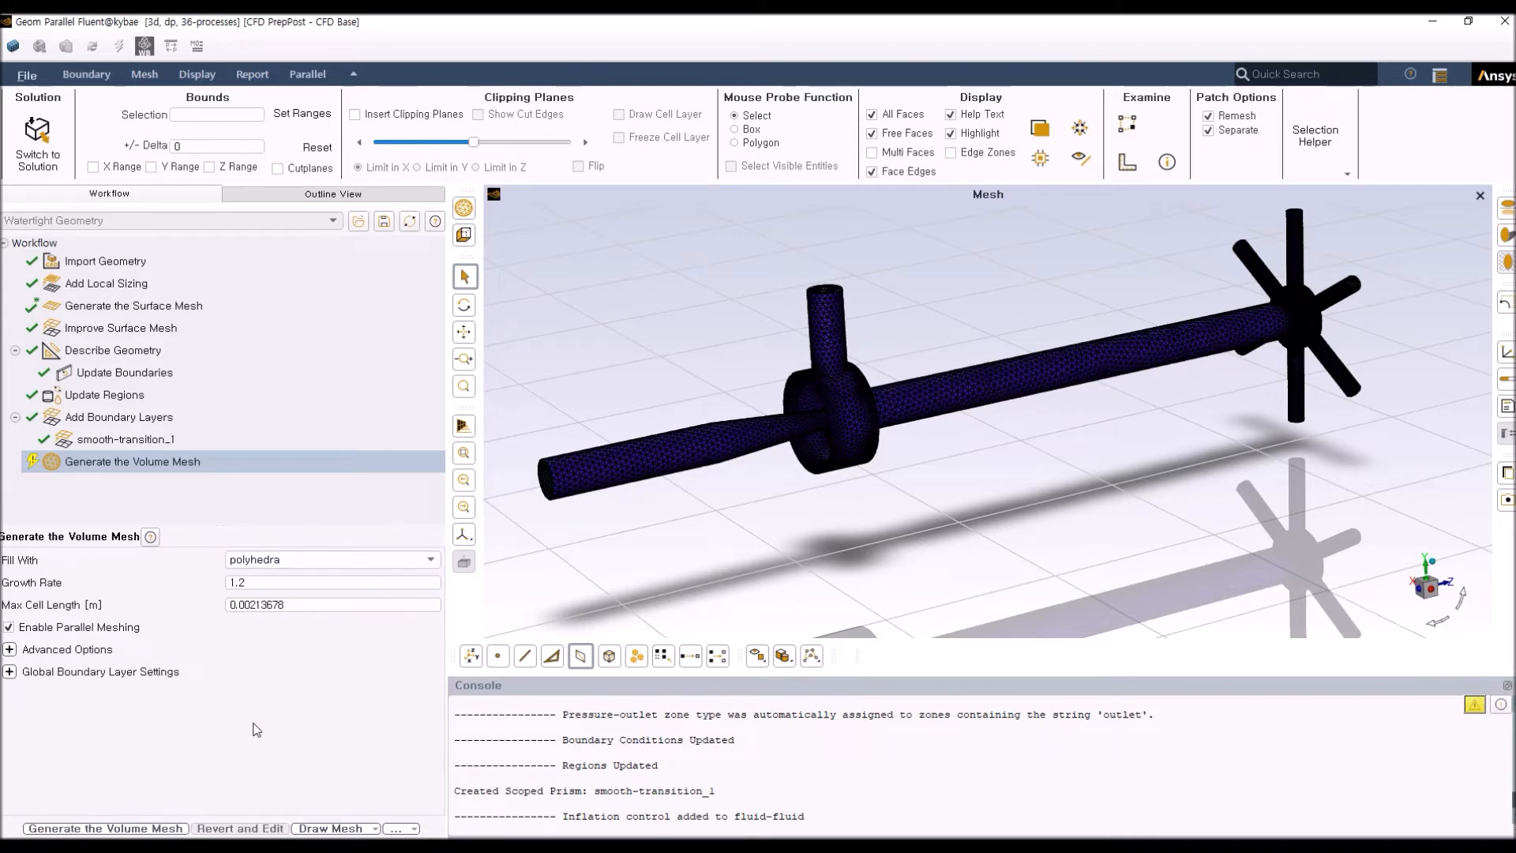
click(106, 827)
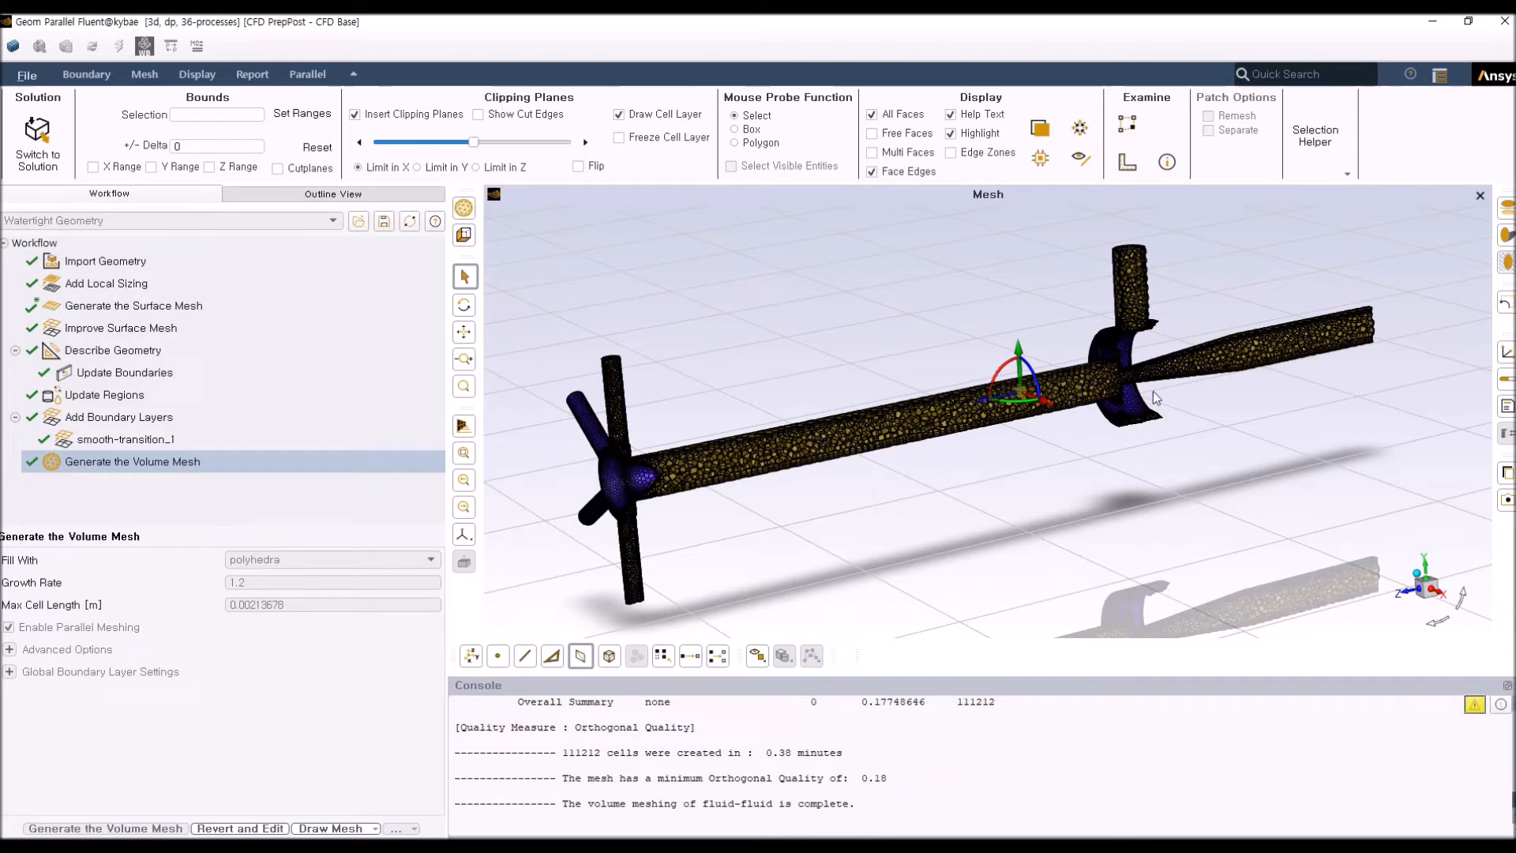
Inspect the sectioned volume mesh along the main tube, examining the polyhedral cells and the boundary layers at the walls
mouse_move(813, 479)
mouse_down()
mouse_move(810, 458)
mouse_move(805, 499)
mouse_up()
middle_drag(803, 493, 765, 490)
scroll(773, 484, down, 3)
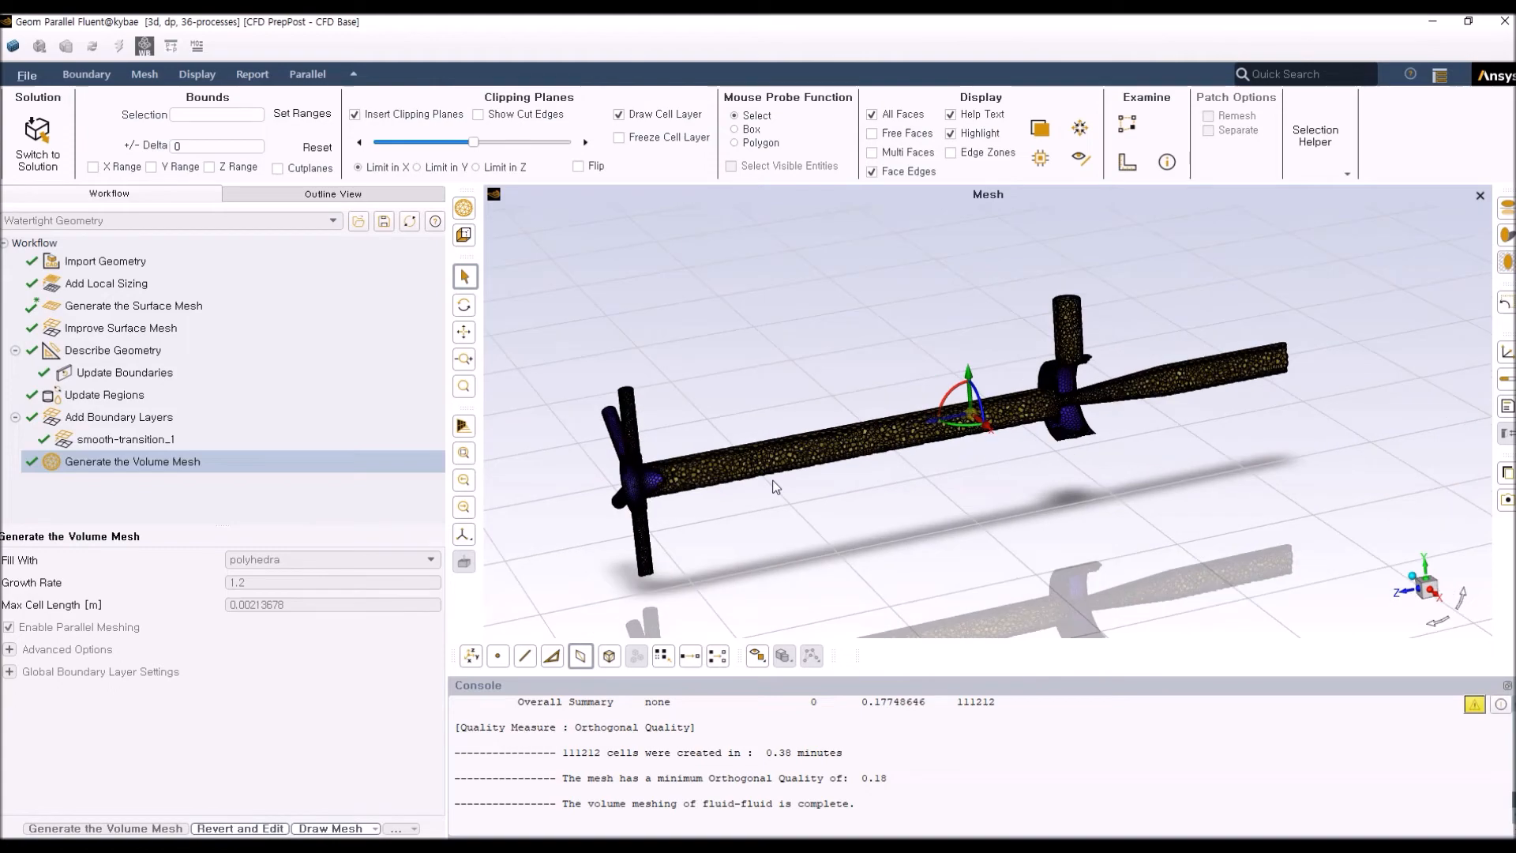
scroll(800, 454, up, 8)
drag(839, 397, 827, 372)
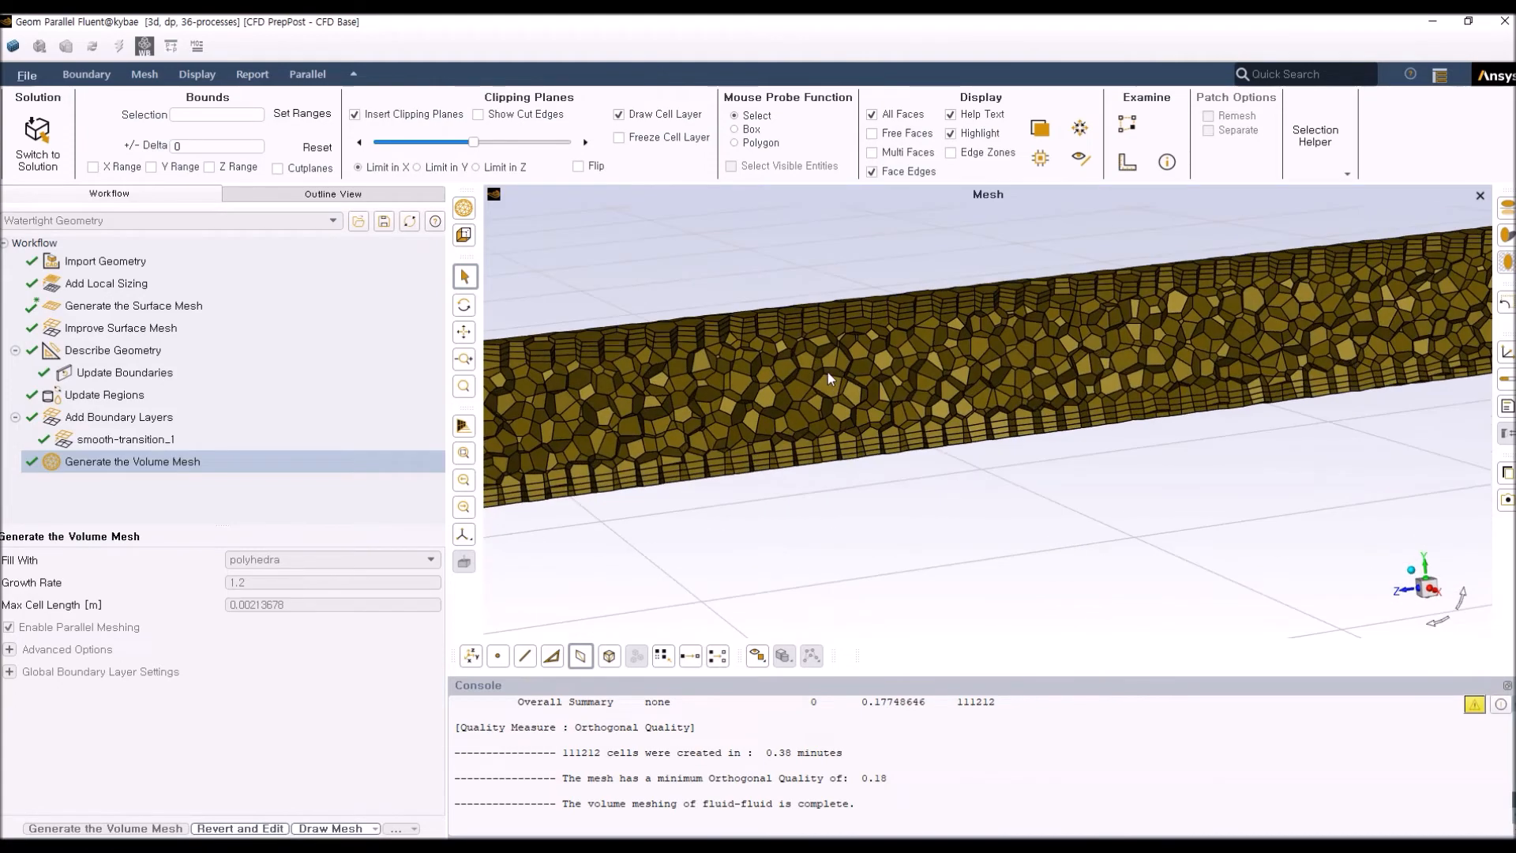
middle_drag(939, 311, 929, 301)
scroll(943, 320, down, 5)
drag(982, 321, 1085, 385)
scroll(1085, 386, down, 2)
middle_drag(1113, 406, 965, 437)
Examine the sectioned volume mesh where the main tube, ring chamber, cold outlet tube and air-inlet pipe meet
scroll(963, 442, up, 9)
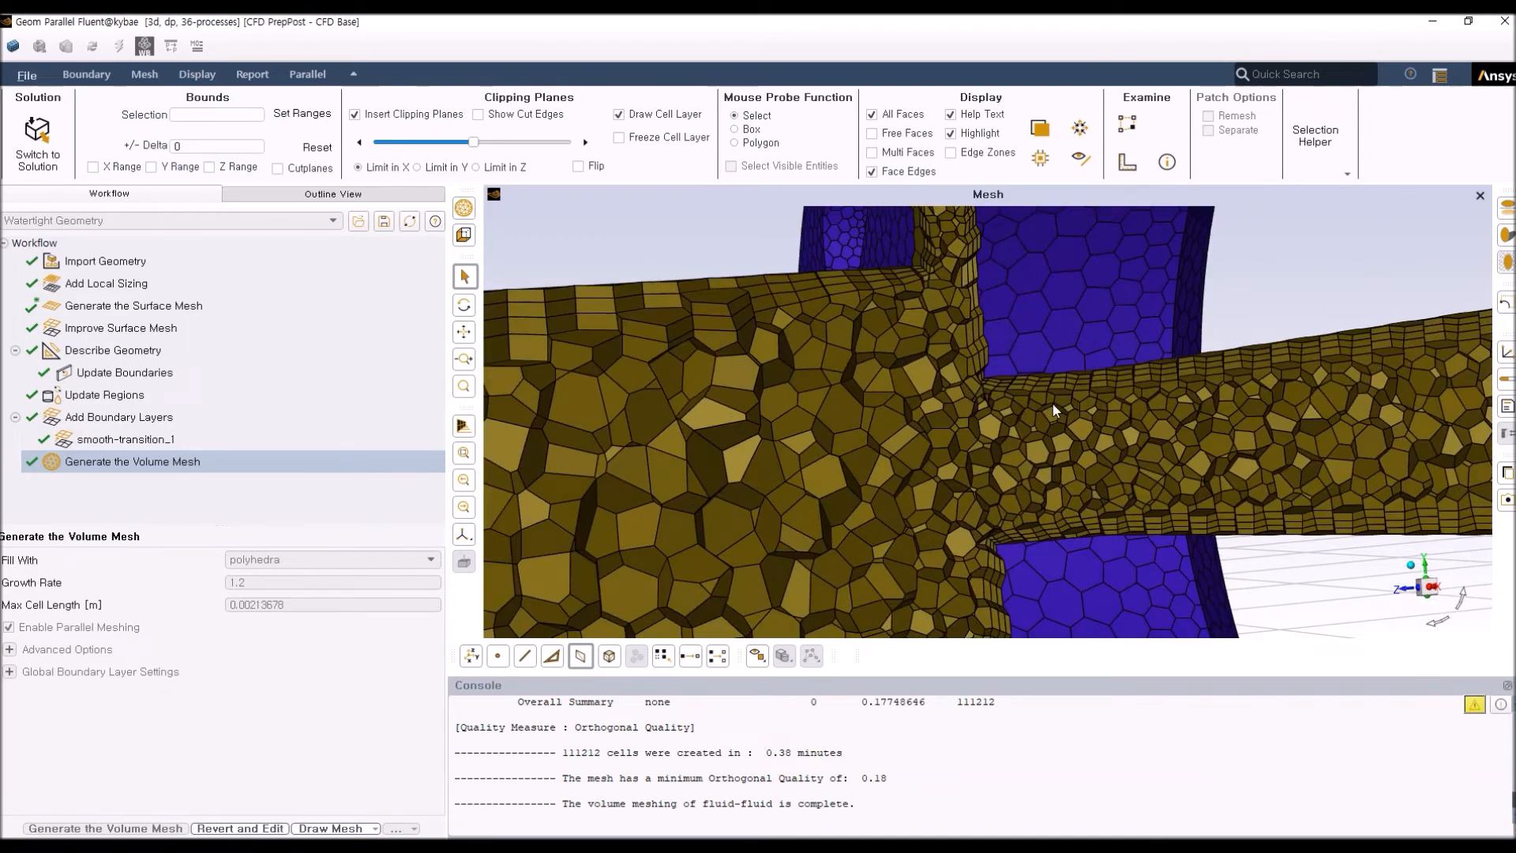
drag(1006, 389, 930, 404)
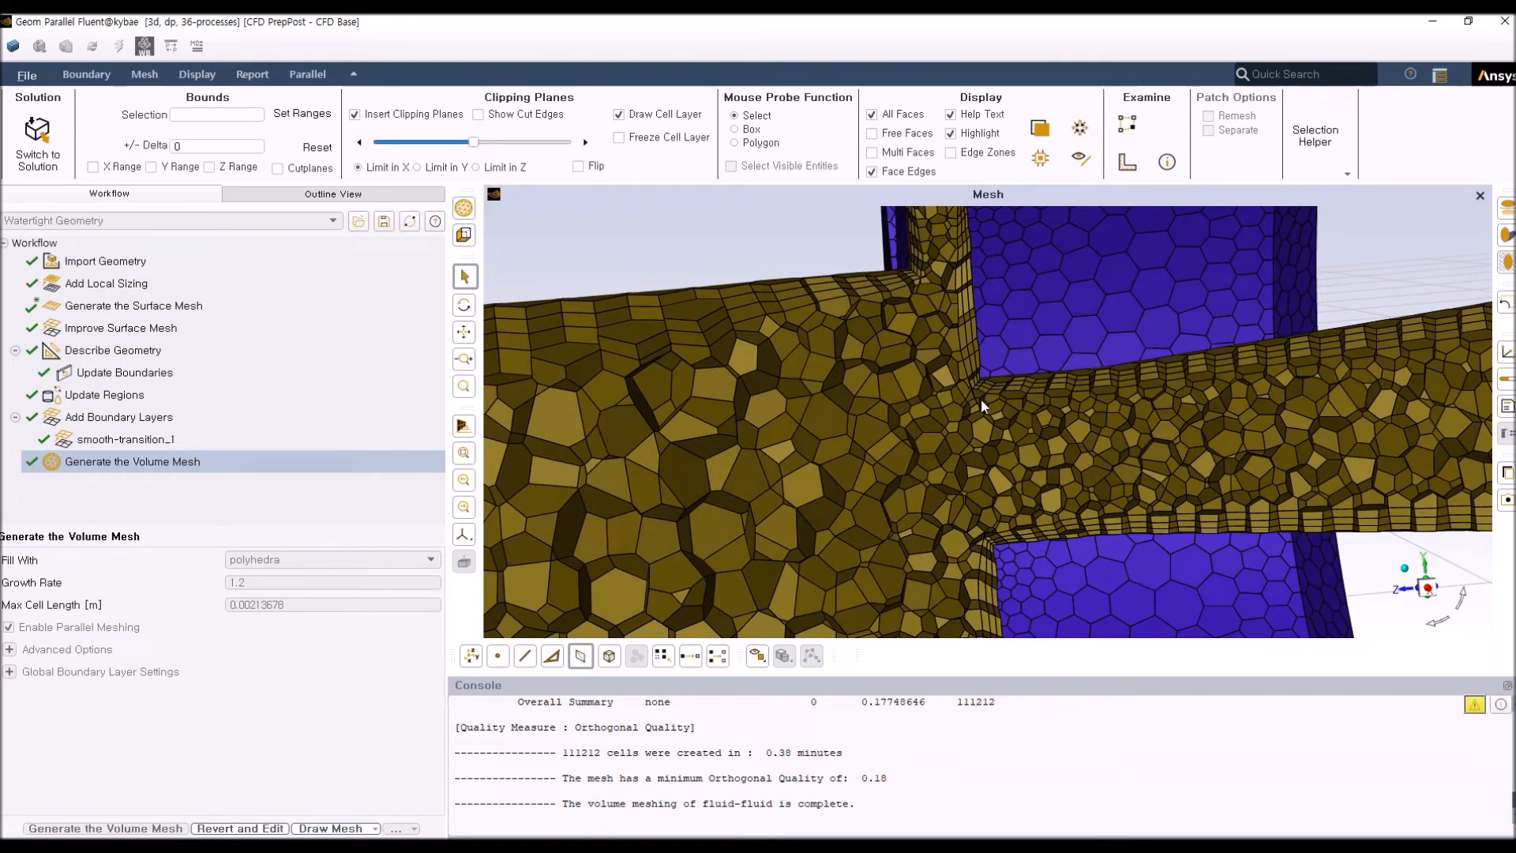
drag(988, 404, 1001, 409)
scroll(1001, 409, down, 5)
drag(991, 408, 1002, 472)
drag(1026, 334, 1005, 368)
scroll(1020, 395, down, 5)
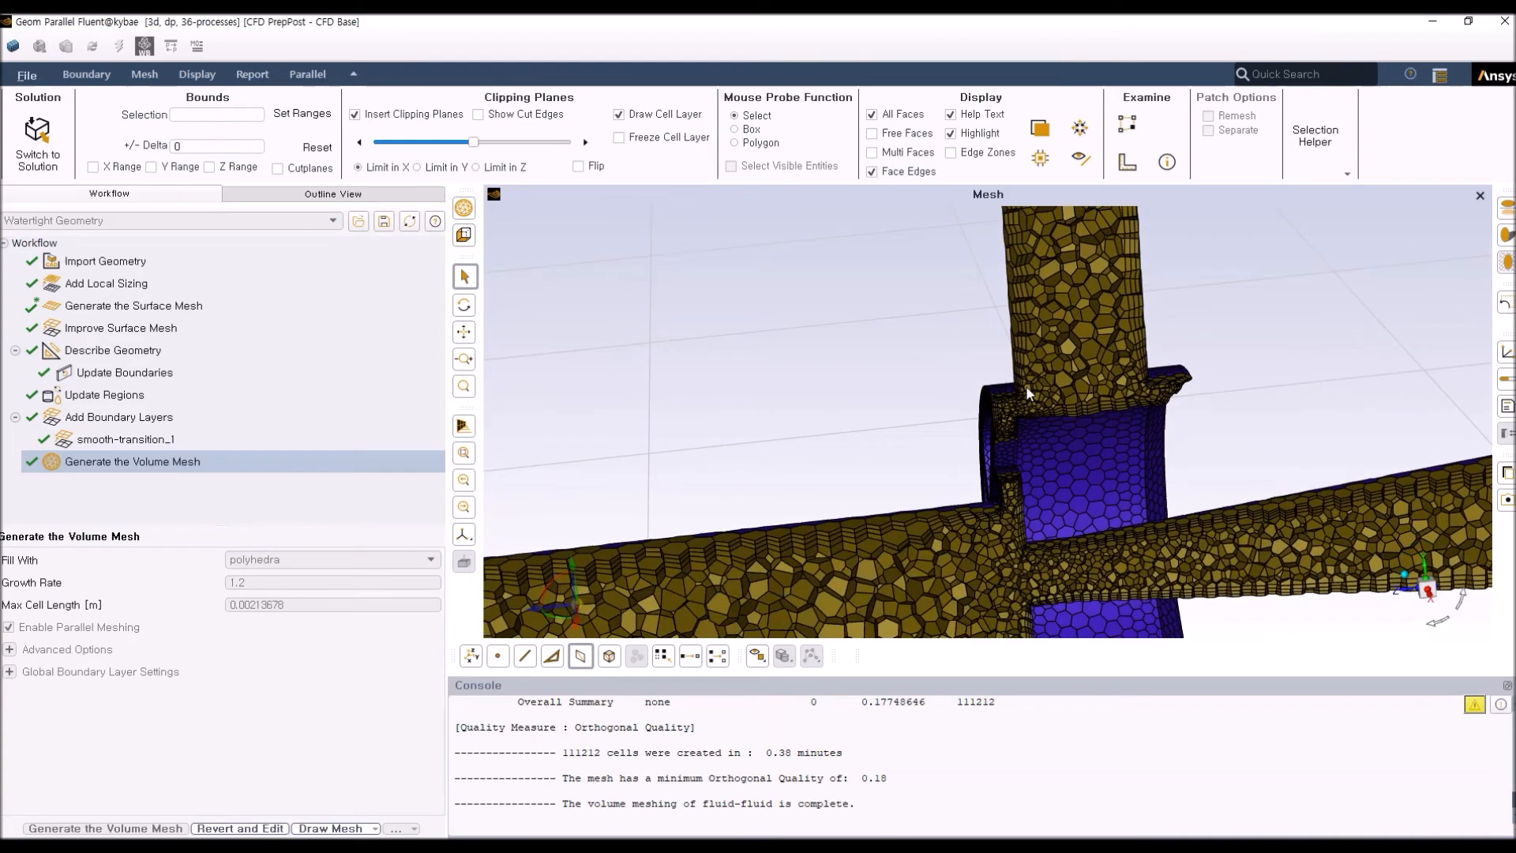
scroll(1039, 401, up, 8)
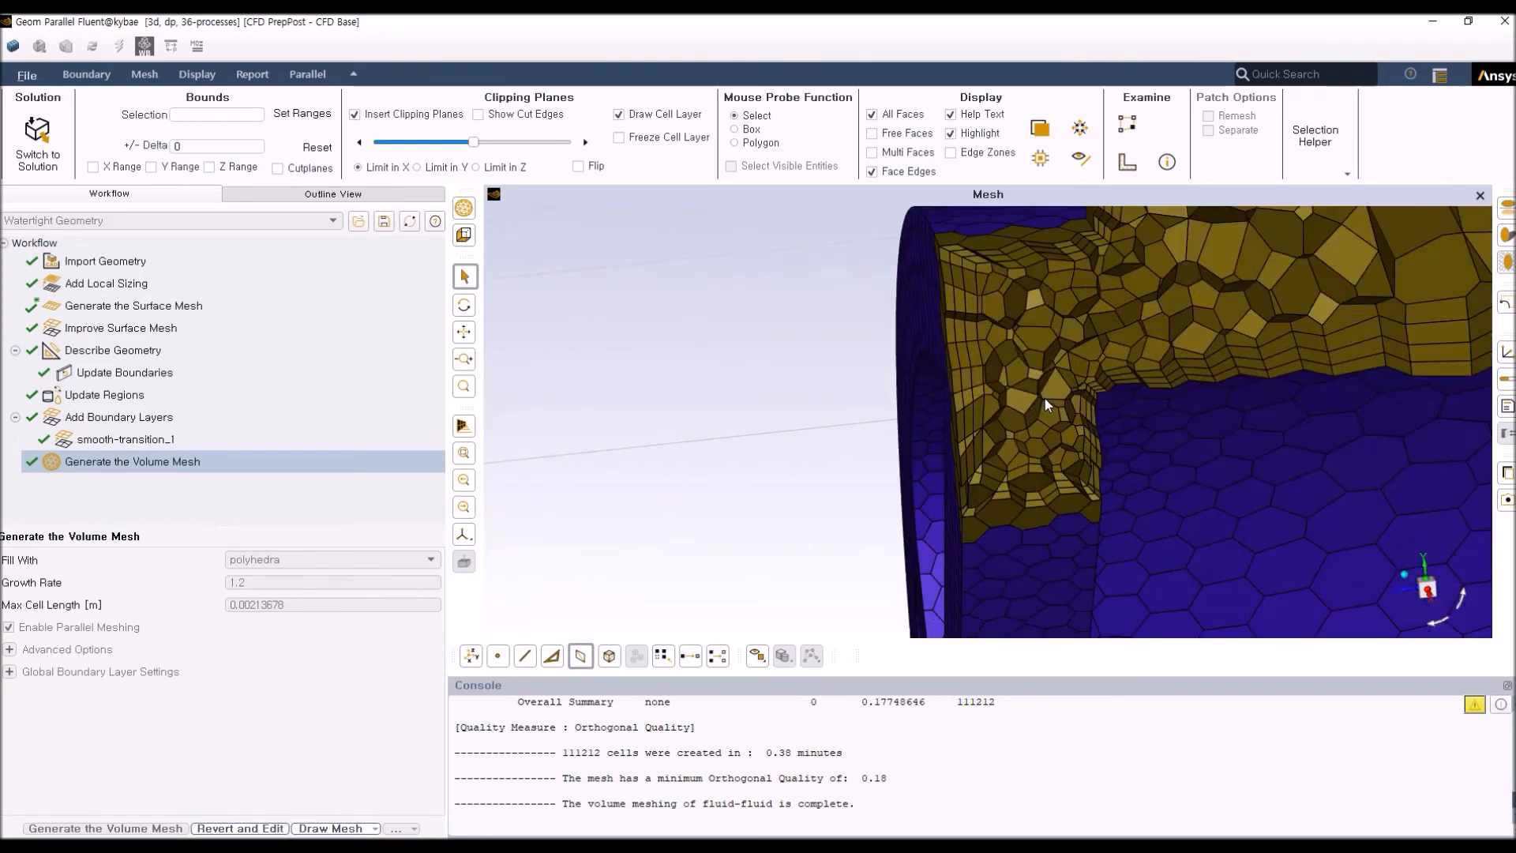
scroll(1045, 400, down, 4)
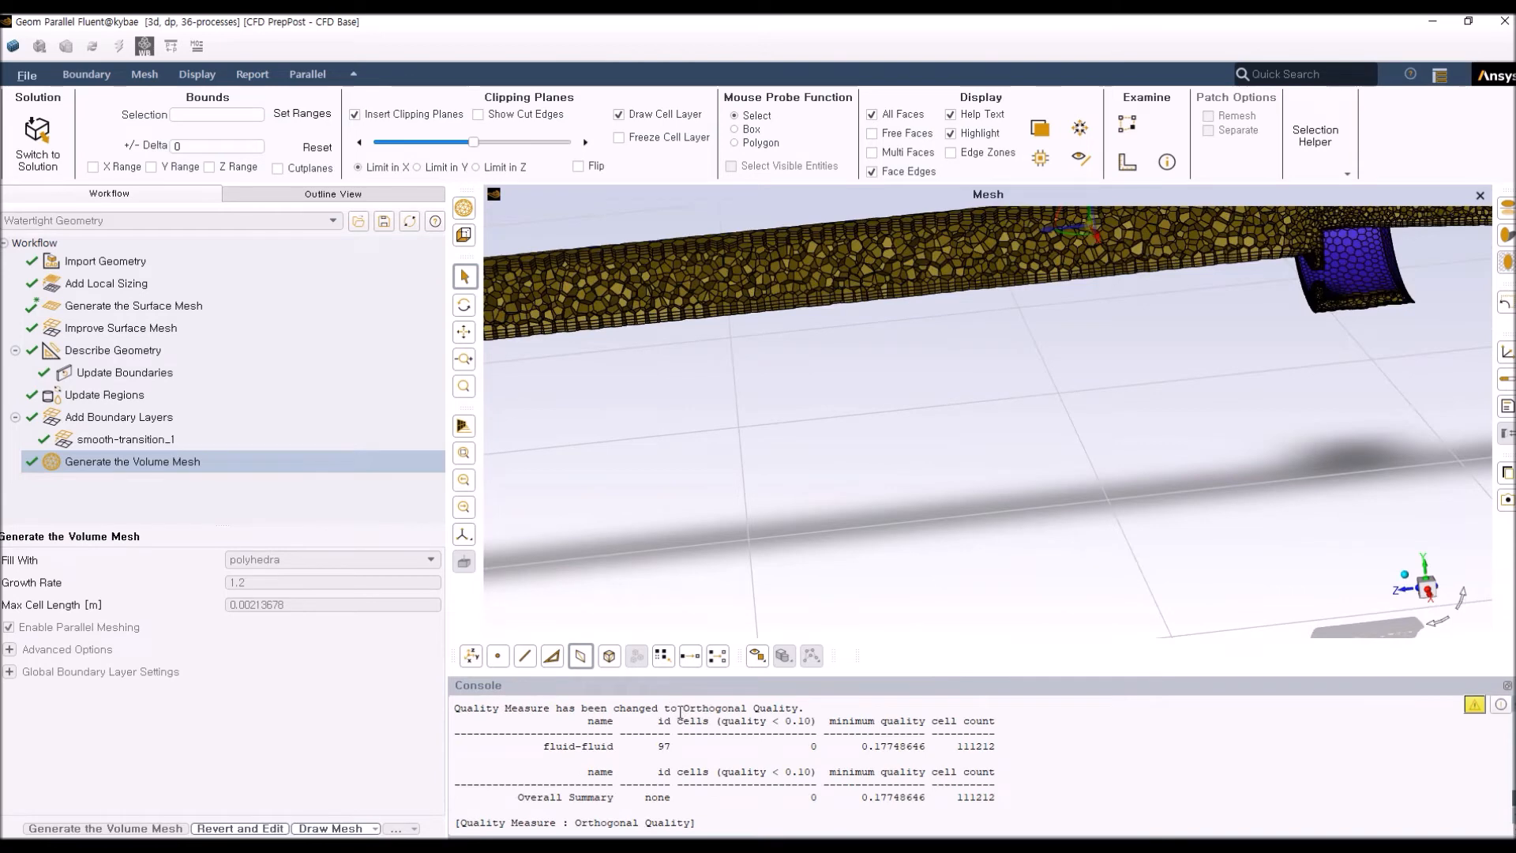
Read the volume mesh report in the console, checking the minimum orthogonal quality, cell count and completion messages
drag(680, 711, 809, 707)
click(807, 721)
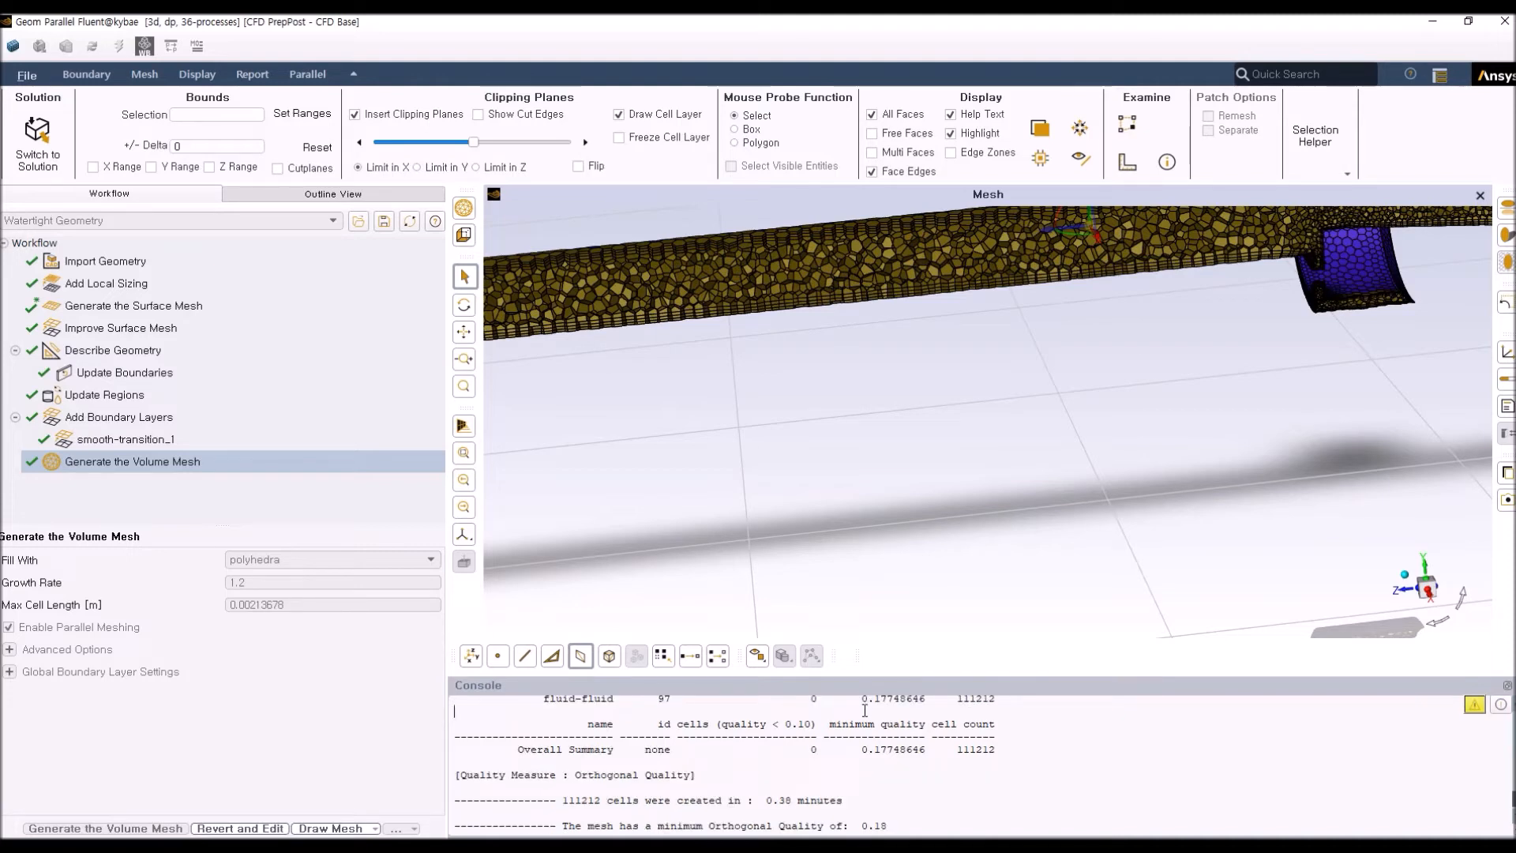
scroll(864, 709, up, 1)
double_click(888, 746)
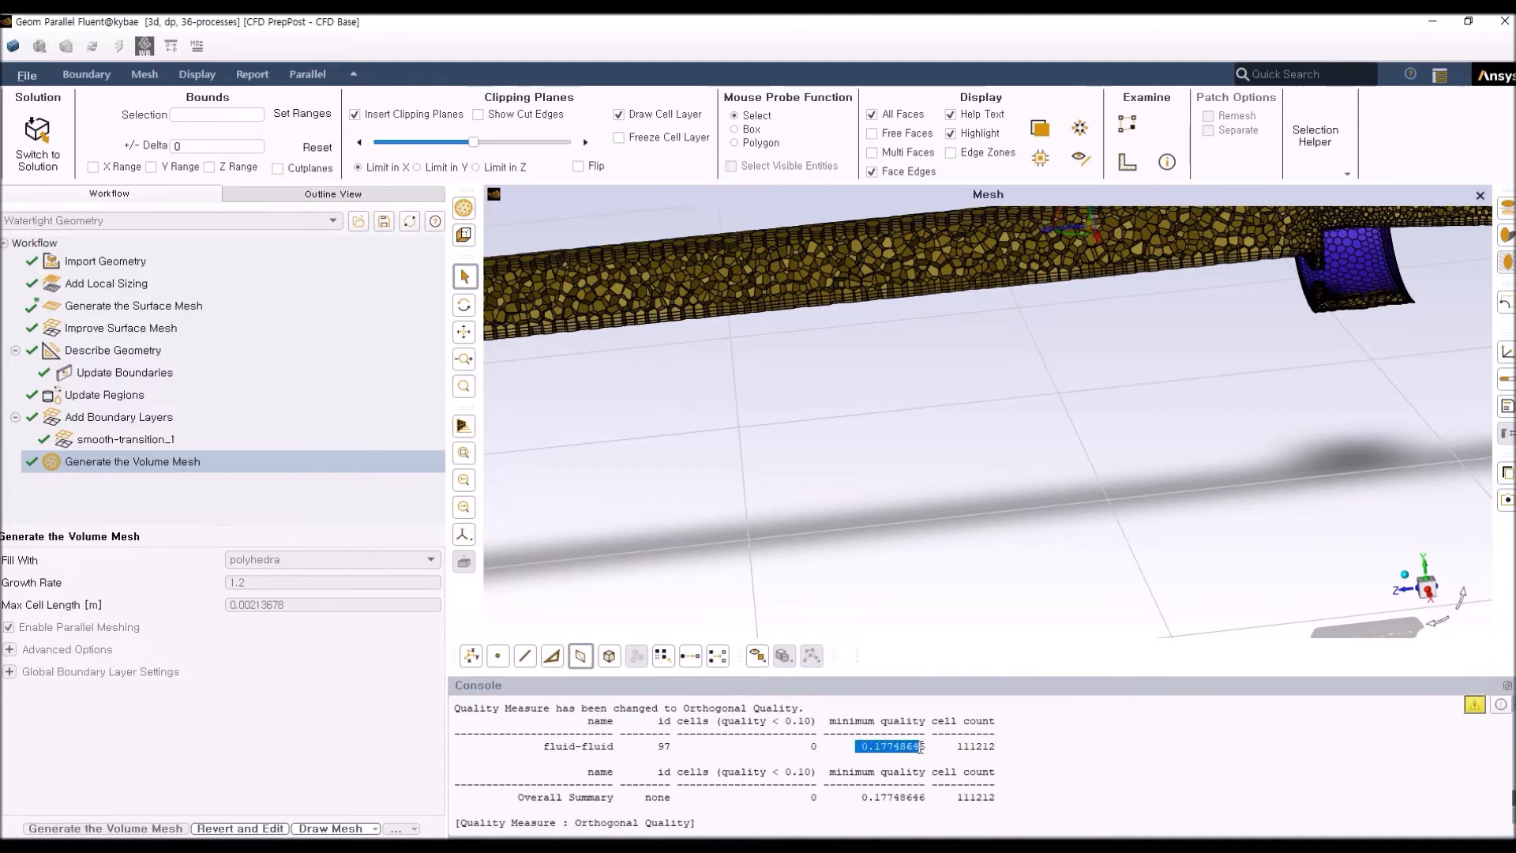
scroll(888, 742, down, 1)
click(896, 774)
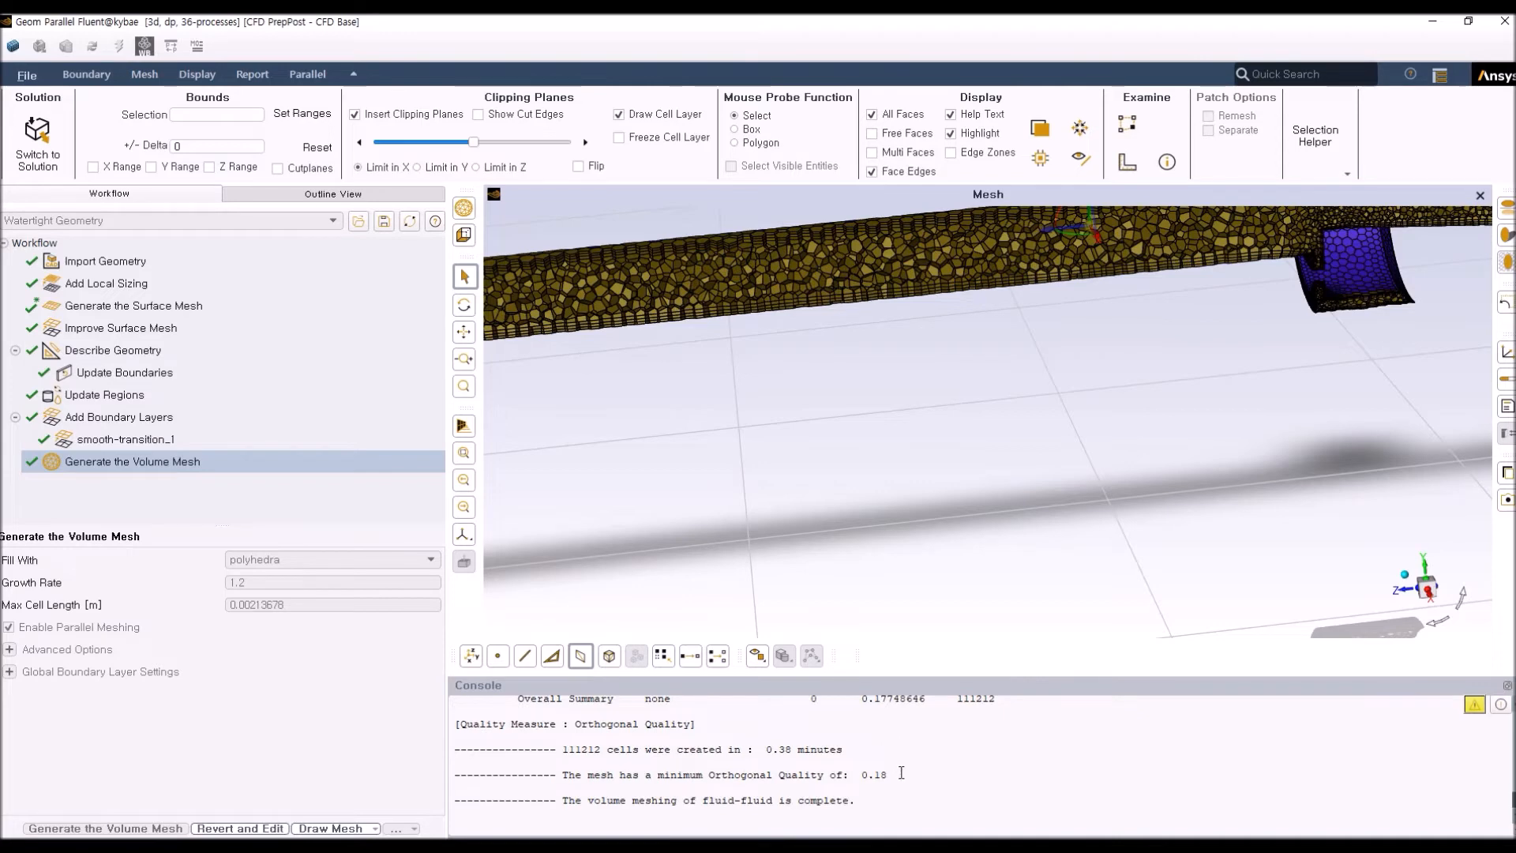
drag(598, 775, 454, 806)
click(905, 780)
click(893, 806)
drag(870, 802, 546, 713)
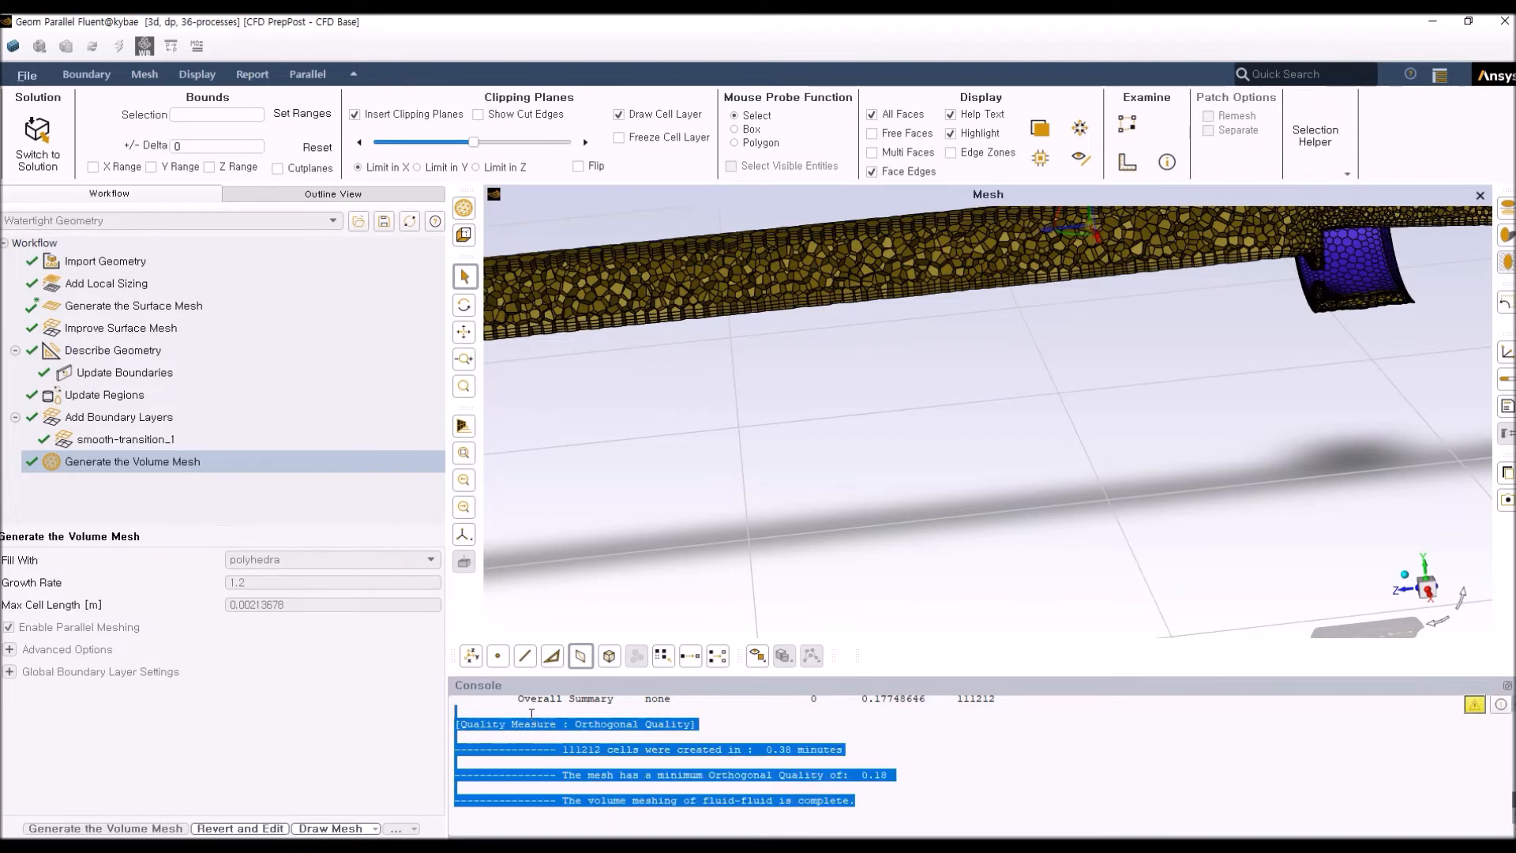
click(889, 805)
scroll(891, 799, up, 3)
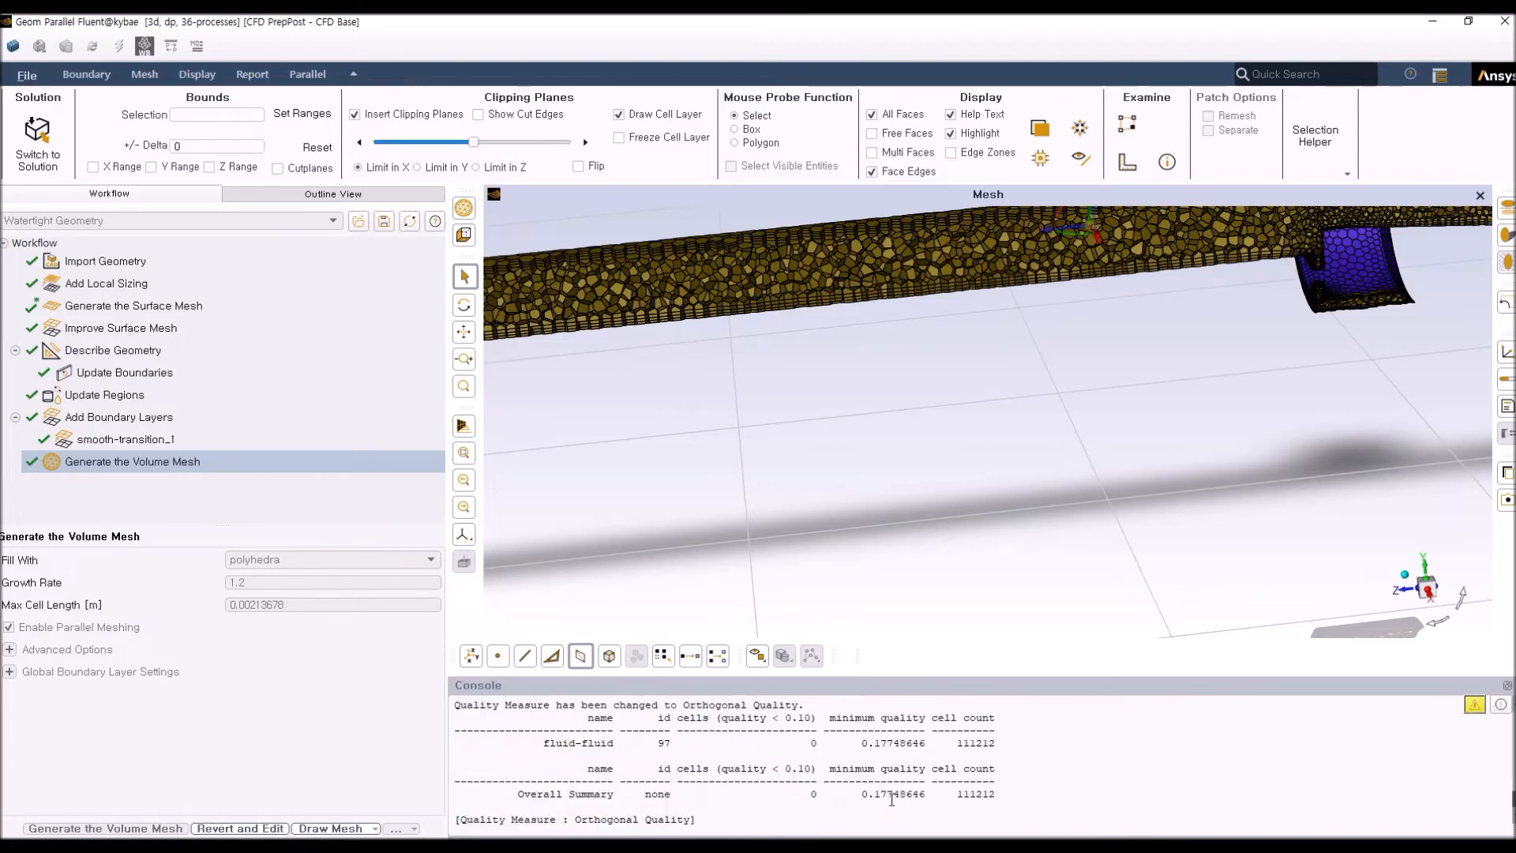
scroll(892, 800, down, 3)
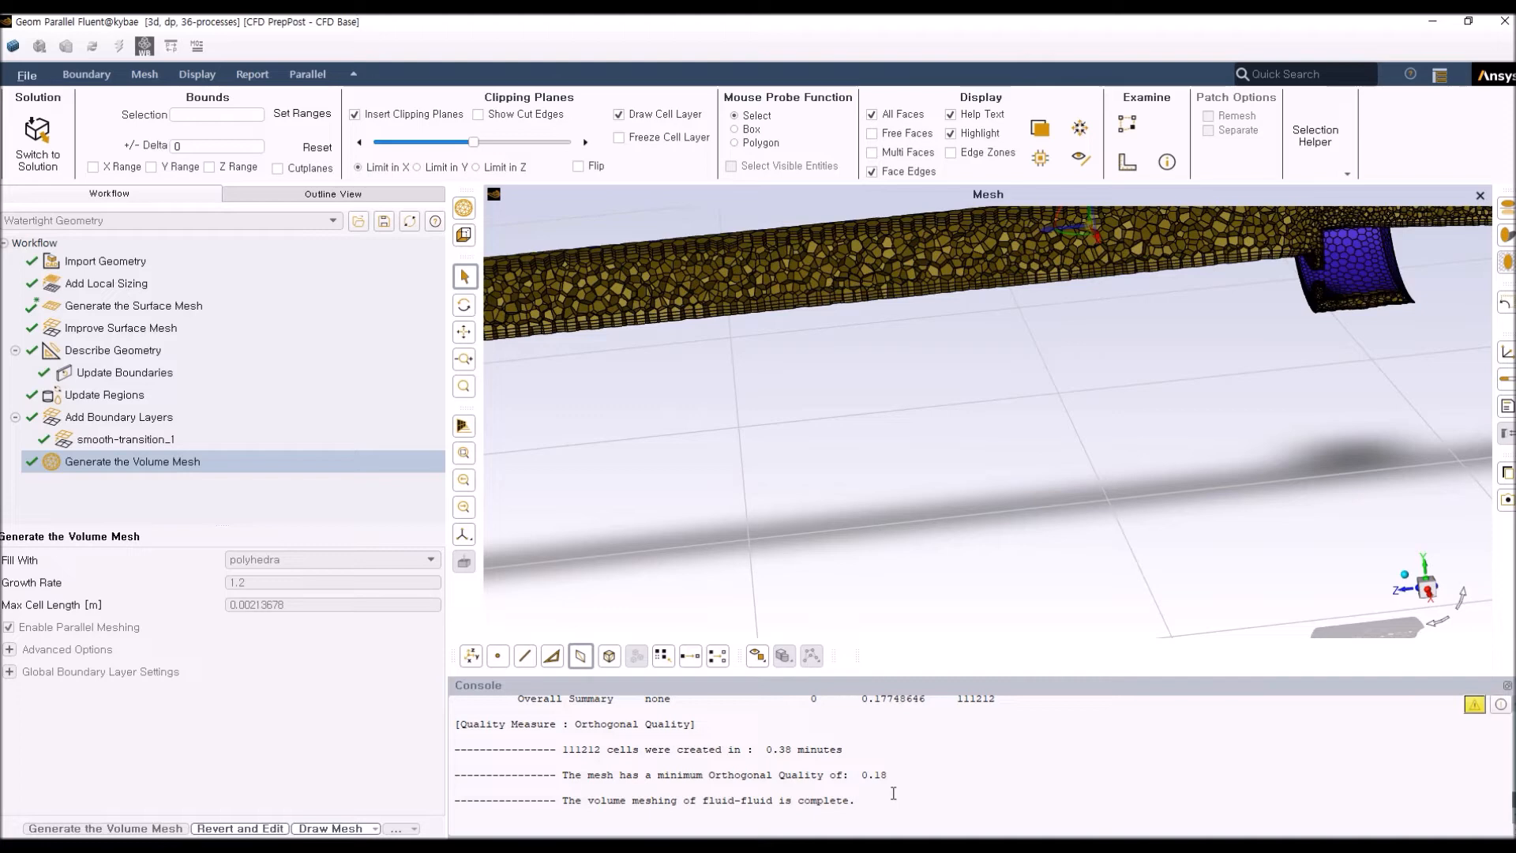
scroll(893, 793, up, 2)
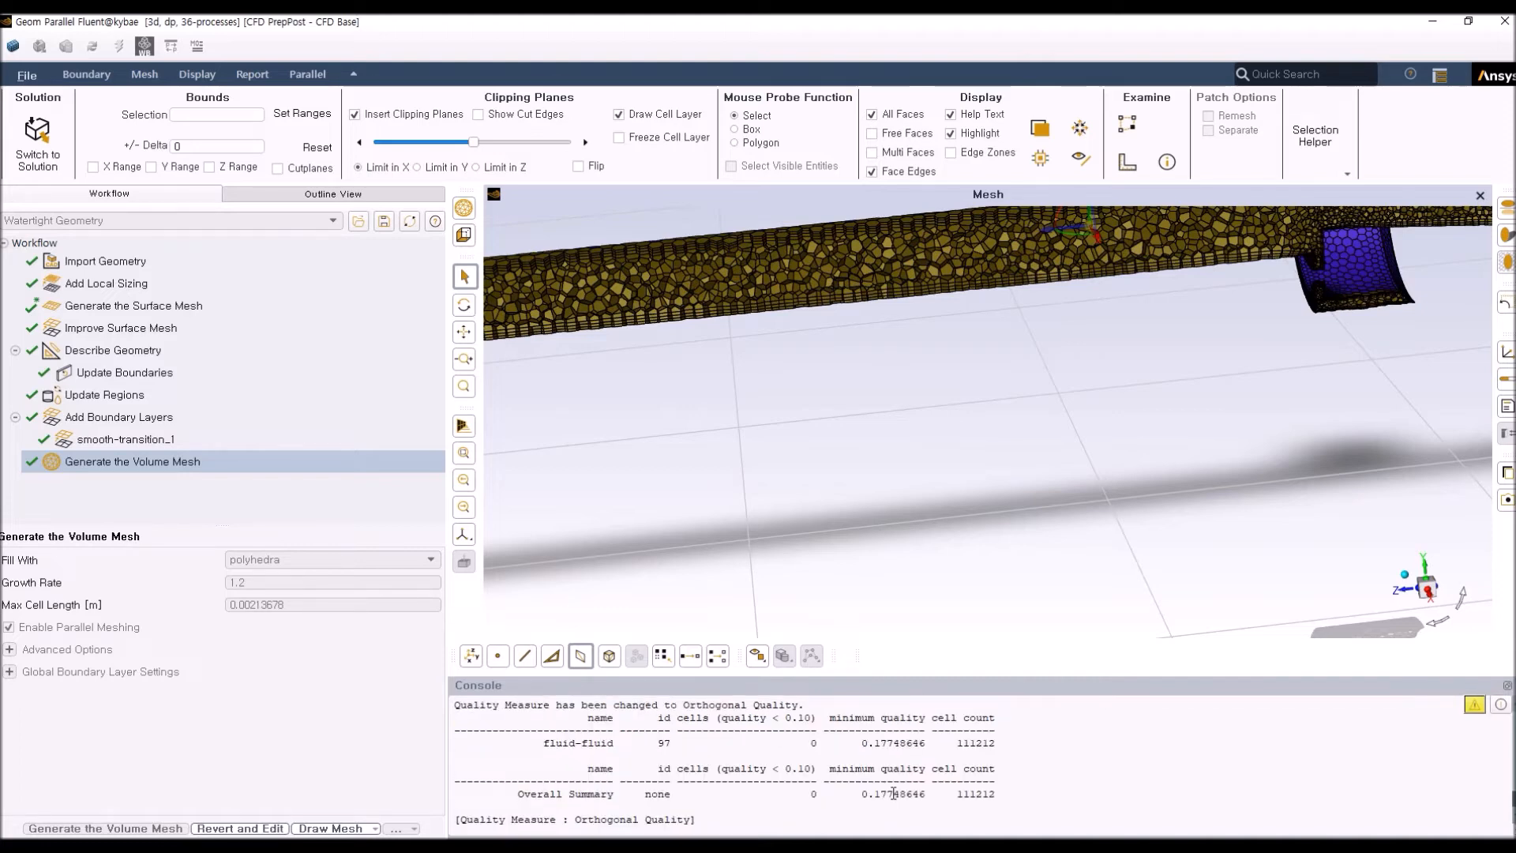
scroll(893, 793, down, 2)
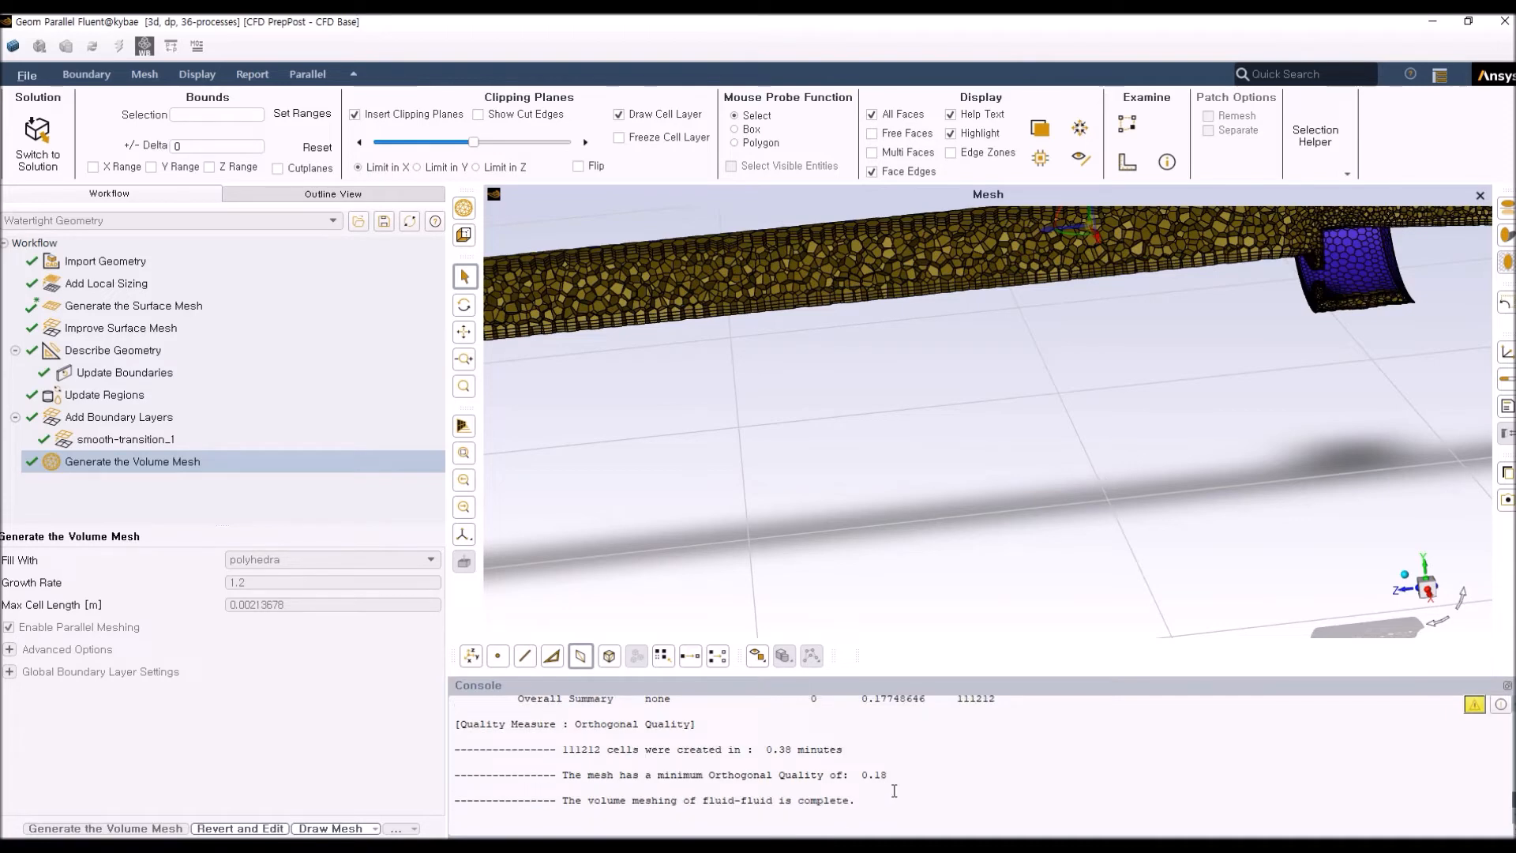
scroll(893, 792, up, 2)
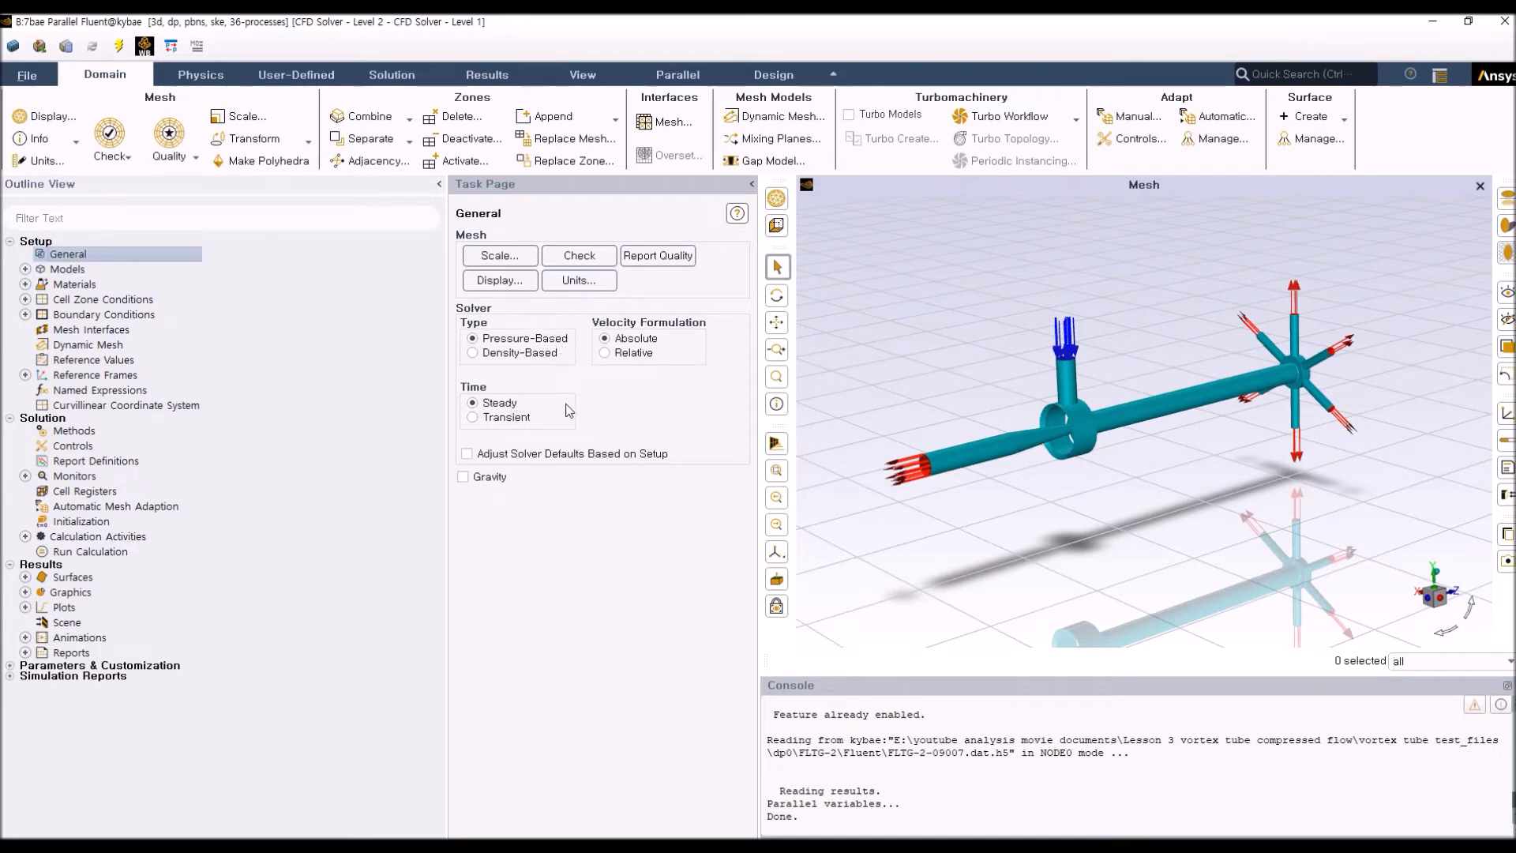
Open the solver's physical models and check that the energy equation is enabled, leaving its setting unchanged
click(69, 270)
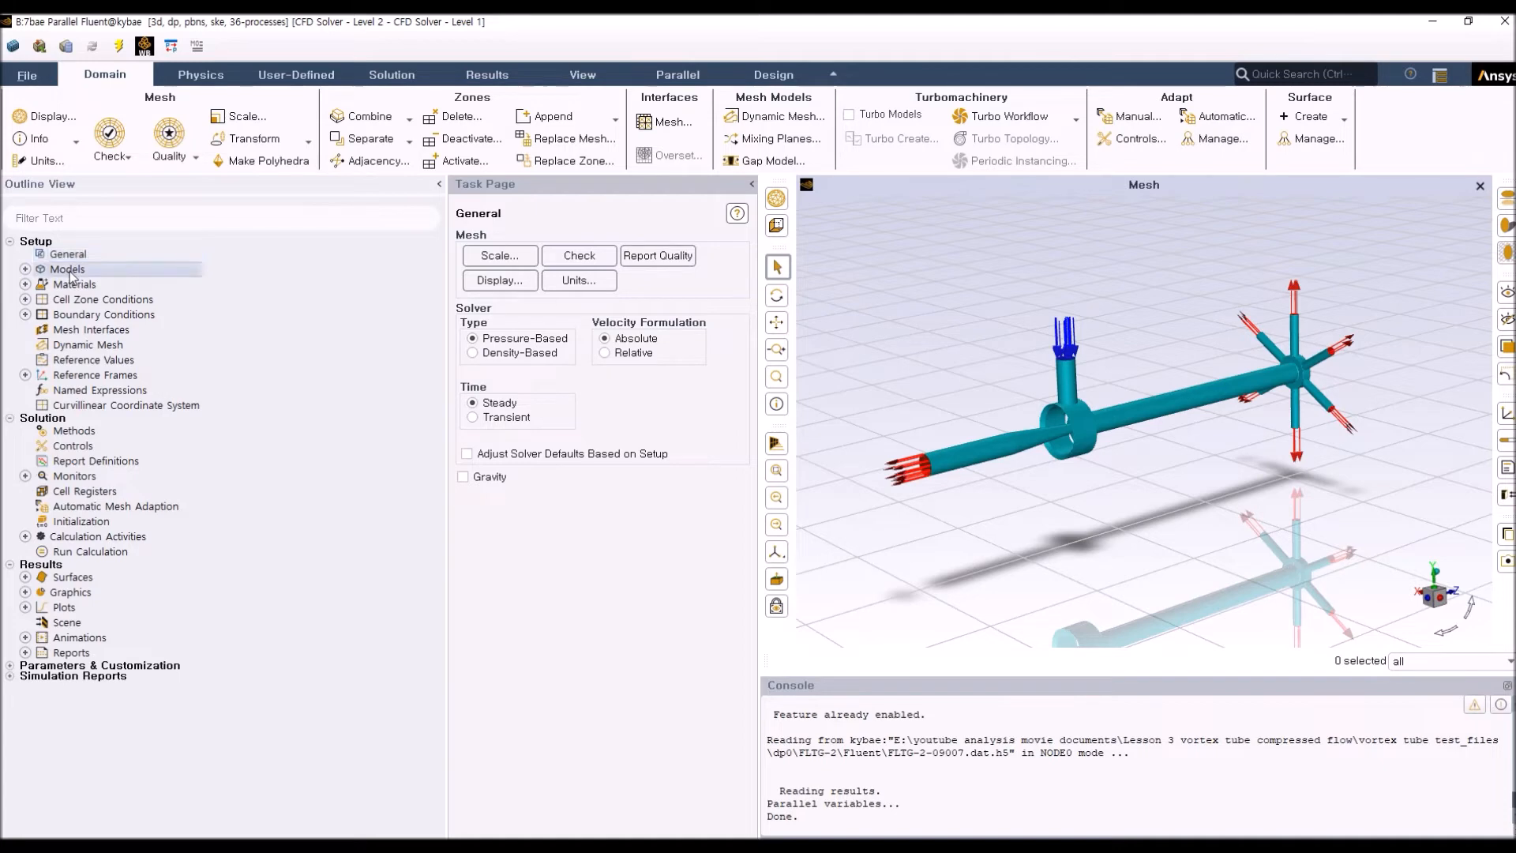
double_click(69, 271)
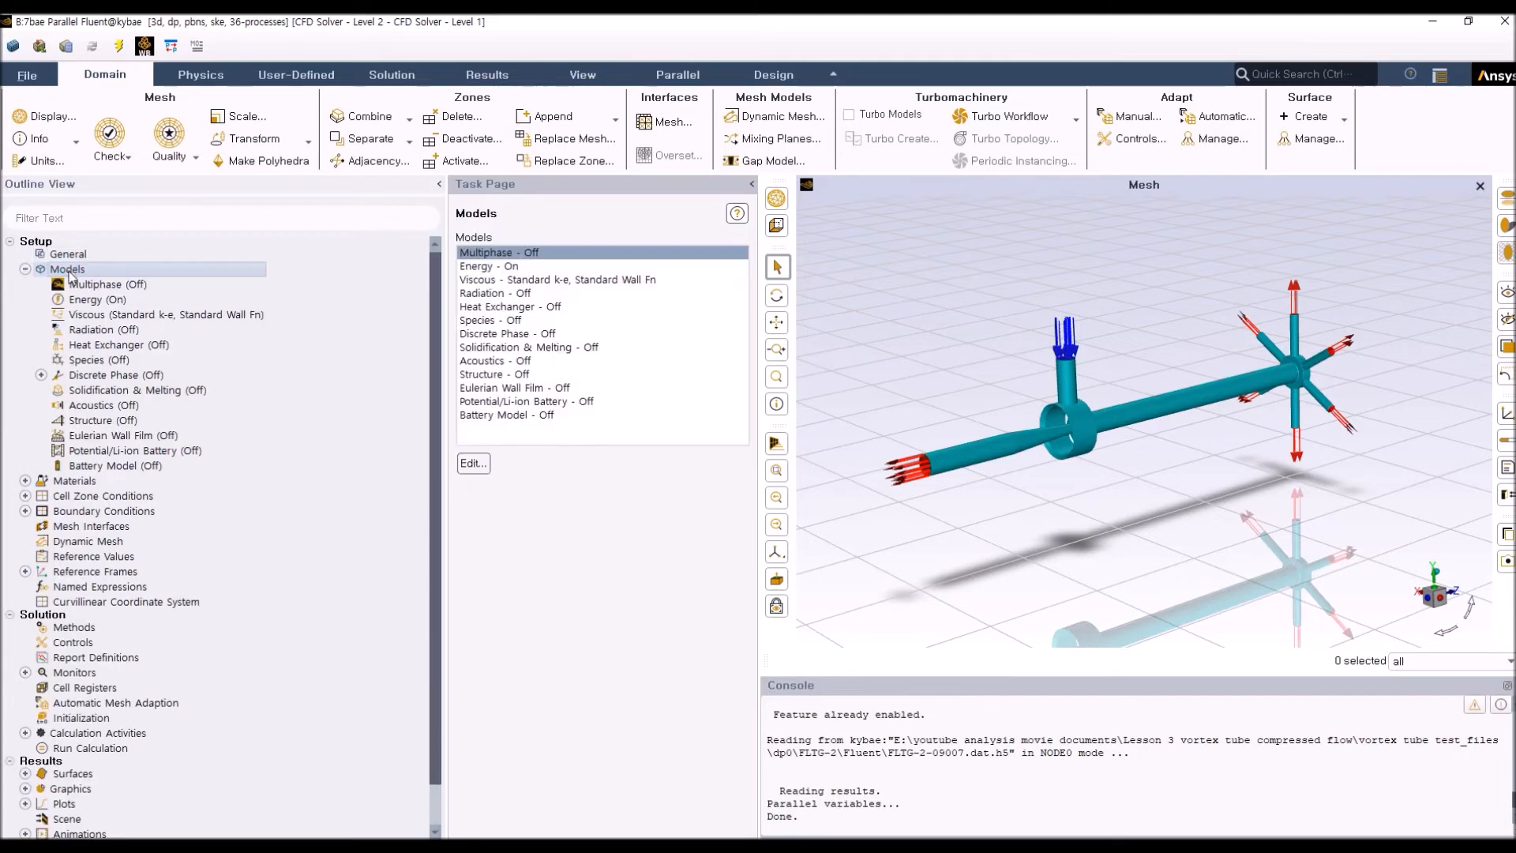
click(498, 269)
double_click(498, 269)
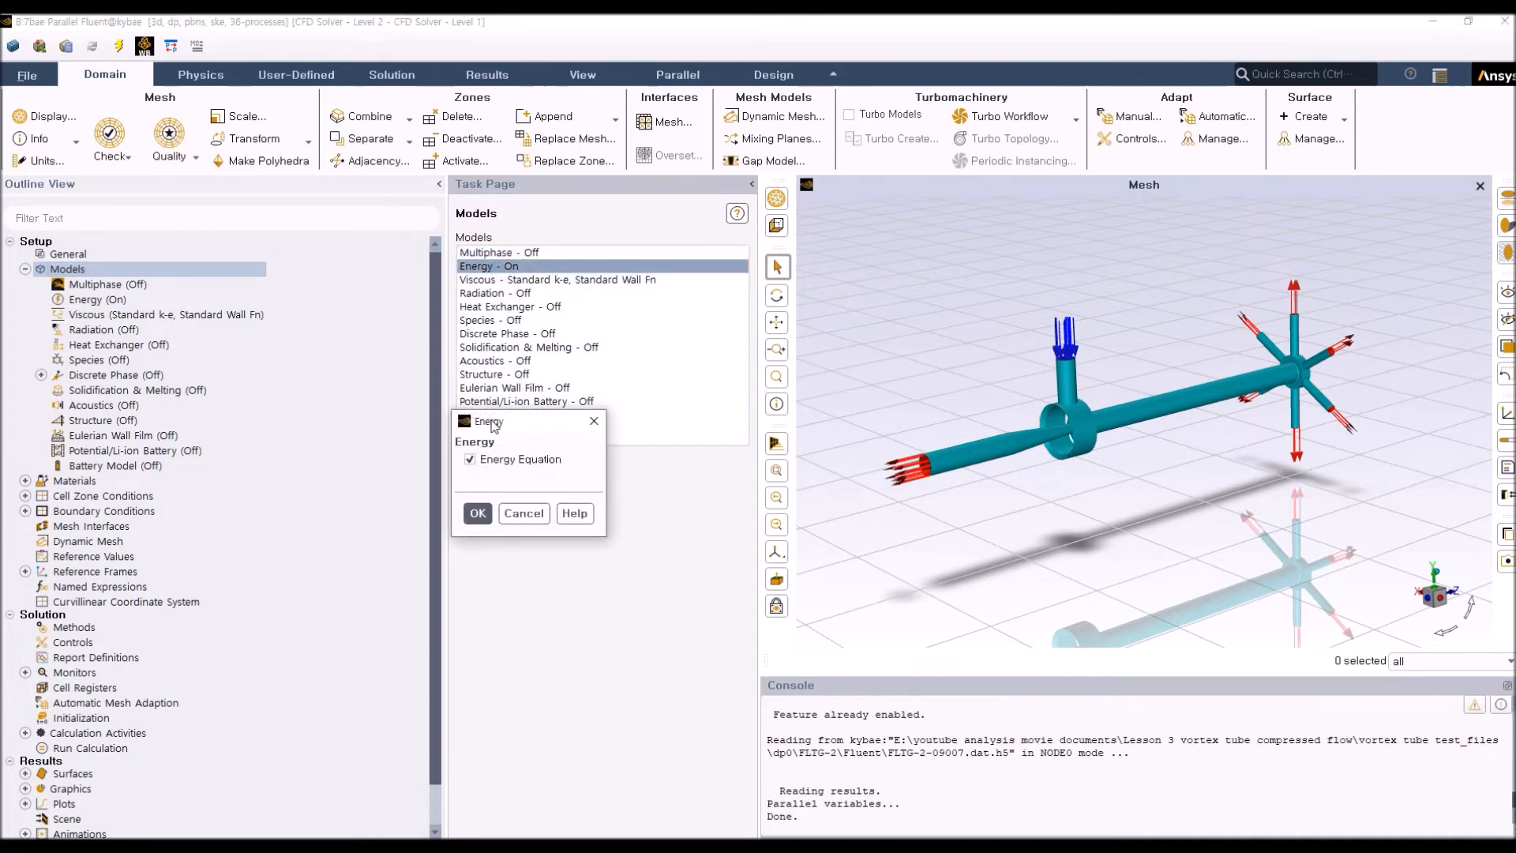
click(518, 515)
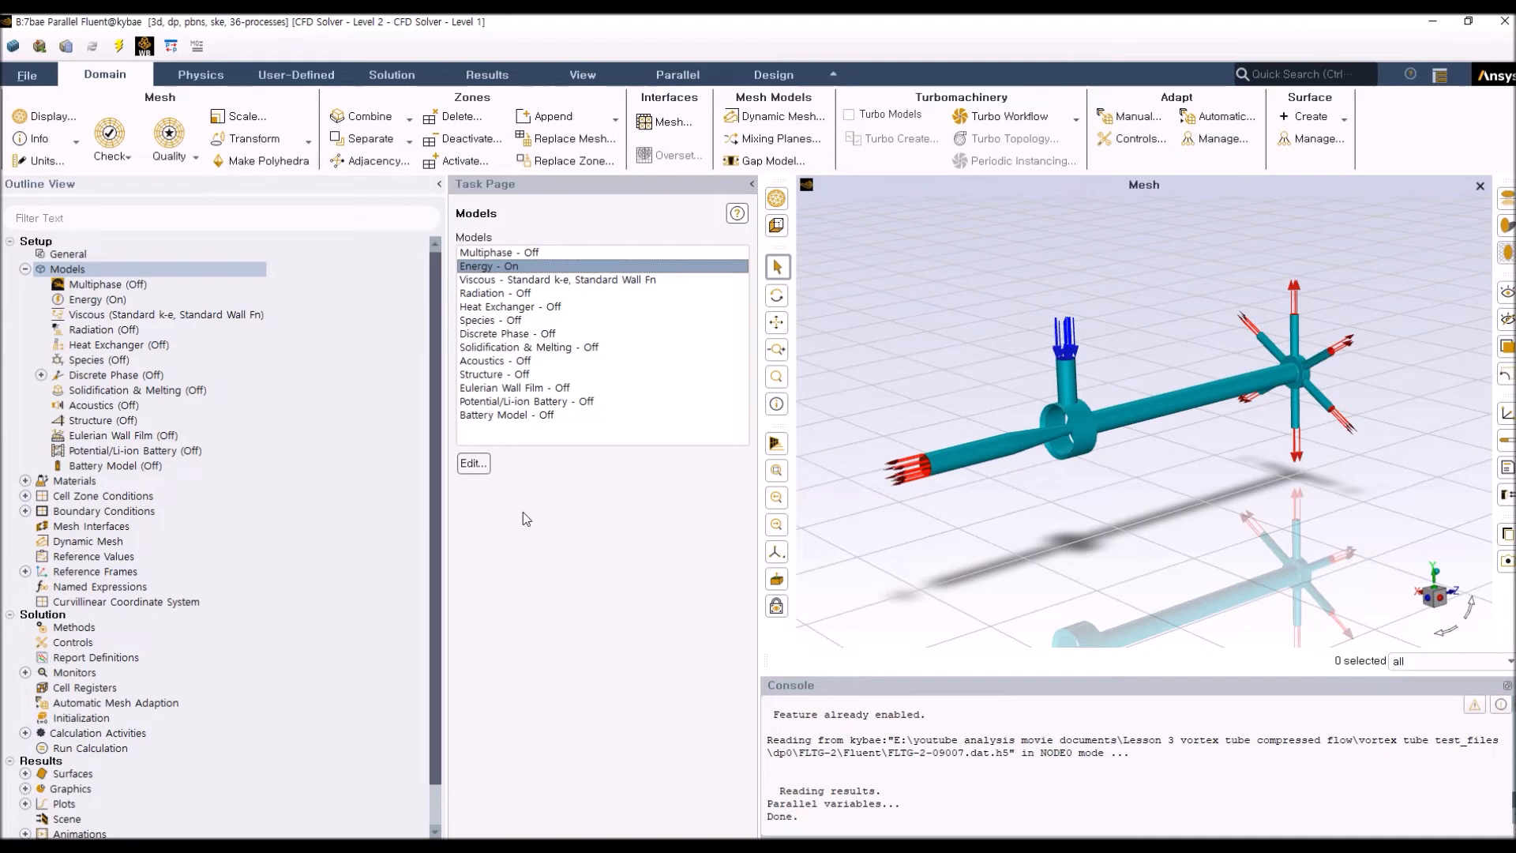
Review the viscous model's k-epsilon variant, near-wall treatment and model constants, closing the settings without changes
double_click(521, 281)
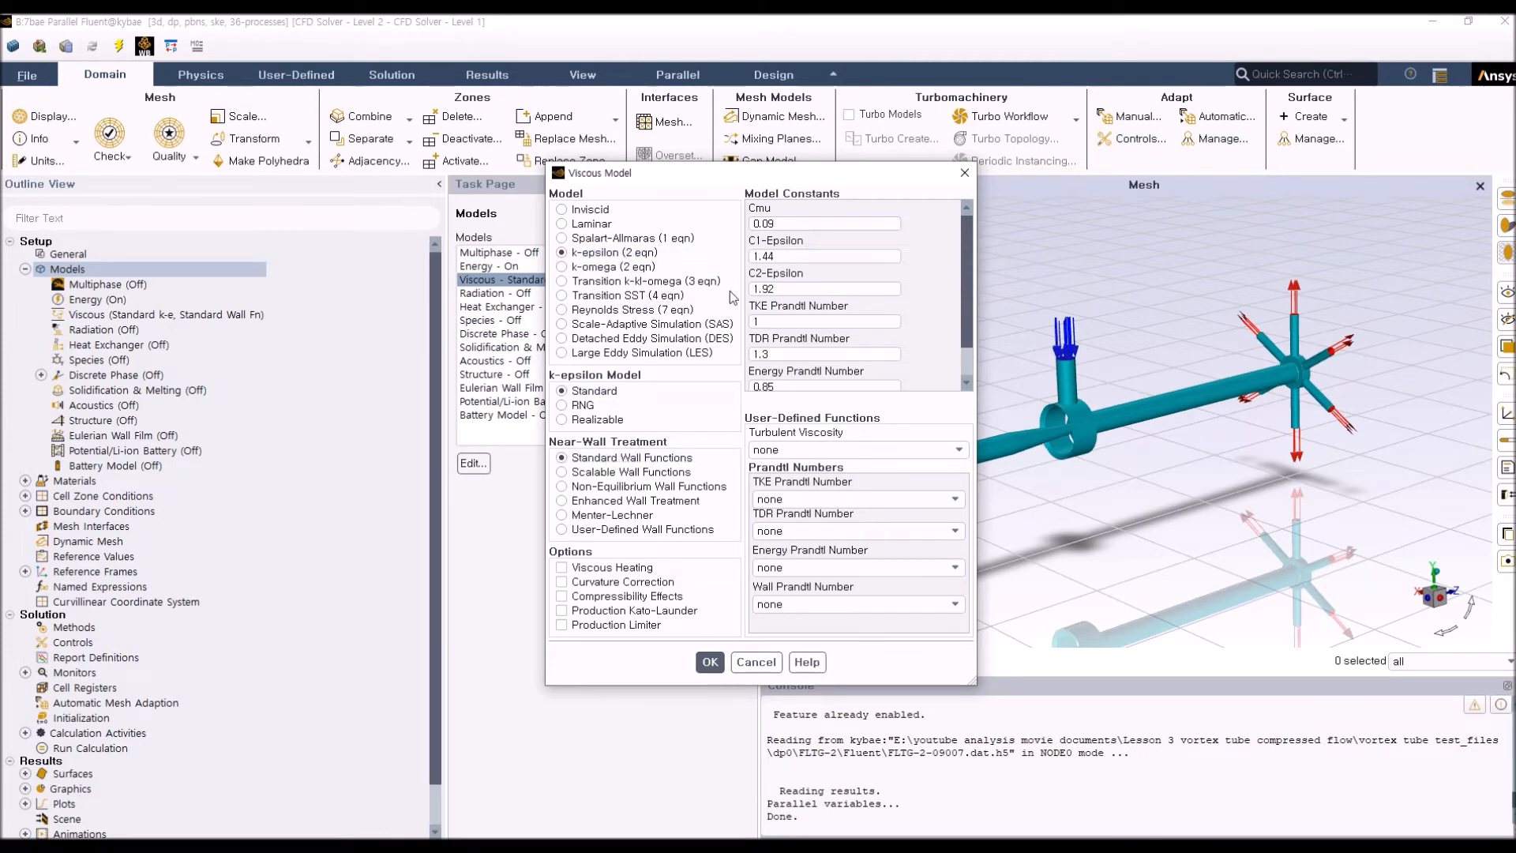
drag(846, 174, 623, 193)
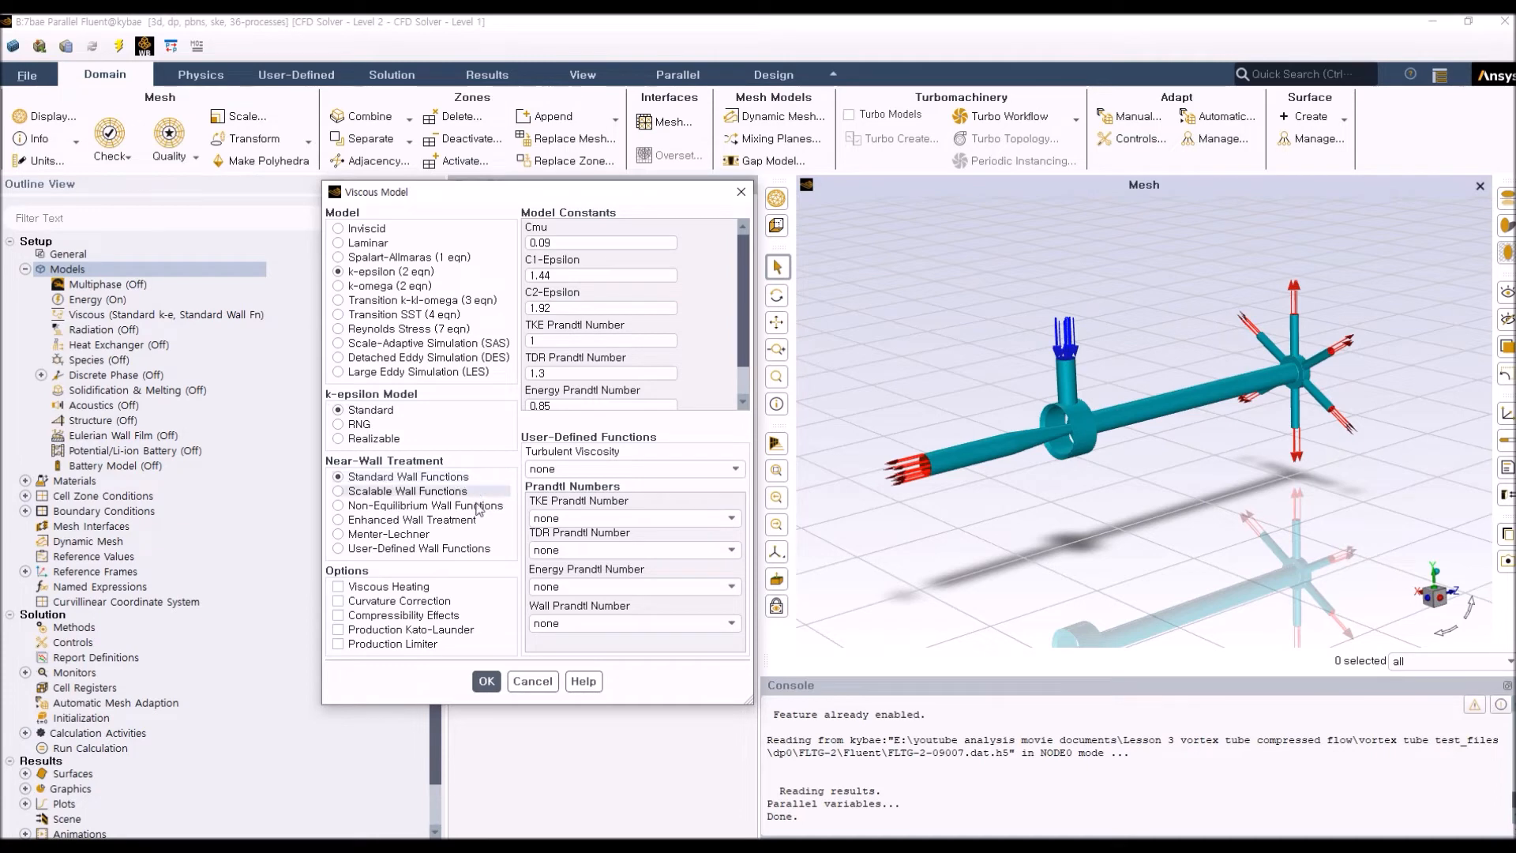
click(534, 683)
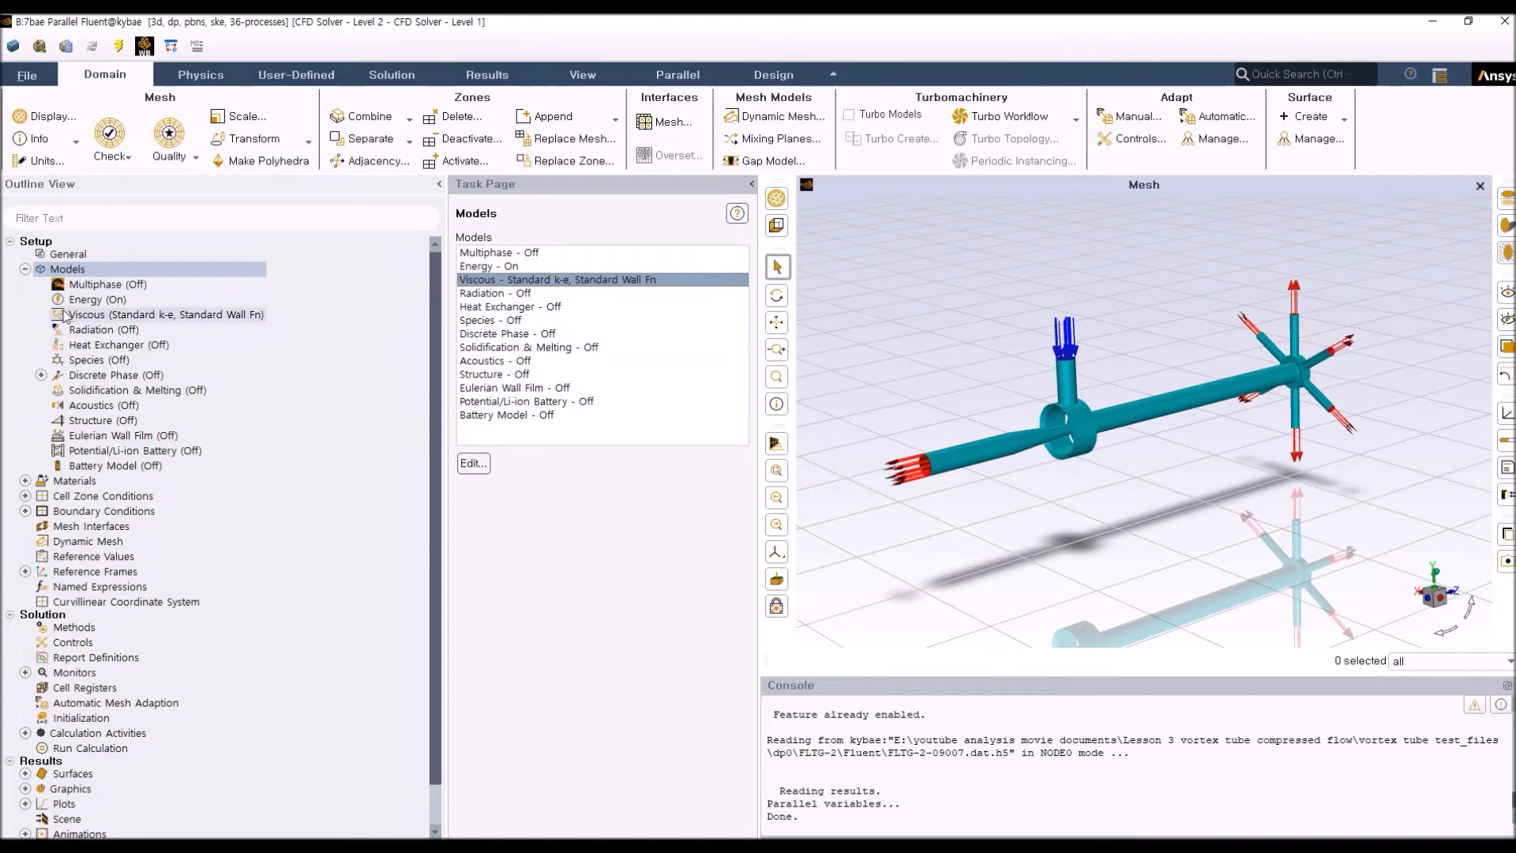
Open the solver's materials list and bring up the properties of the fluid material air
click(25, 270)
click(26, 284)
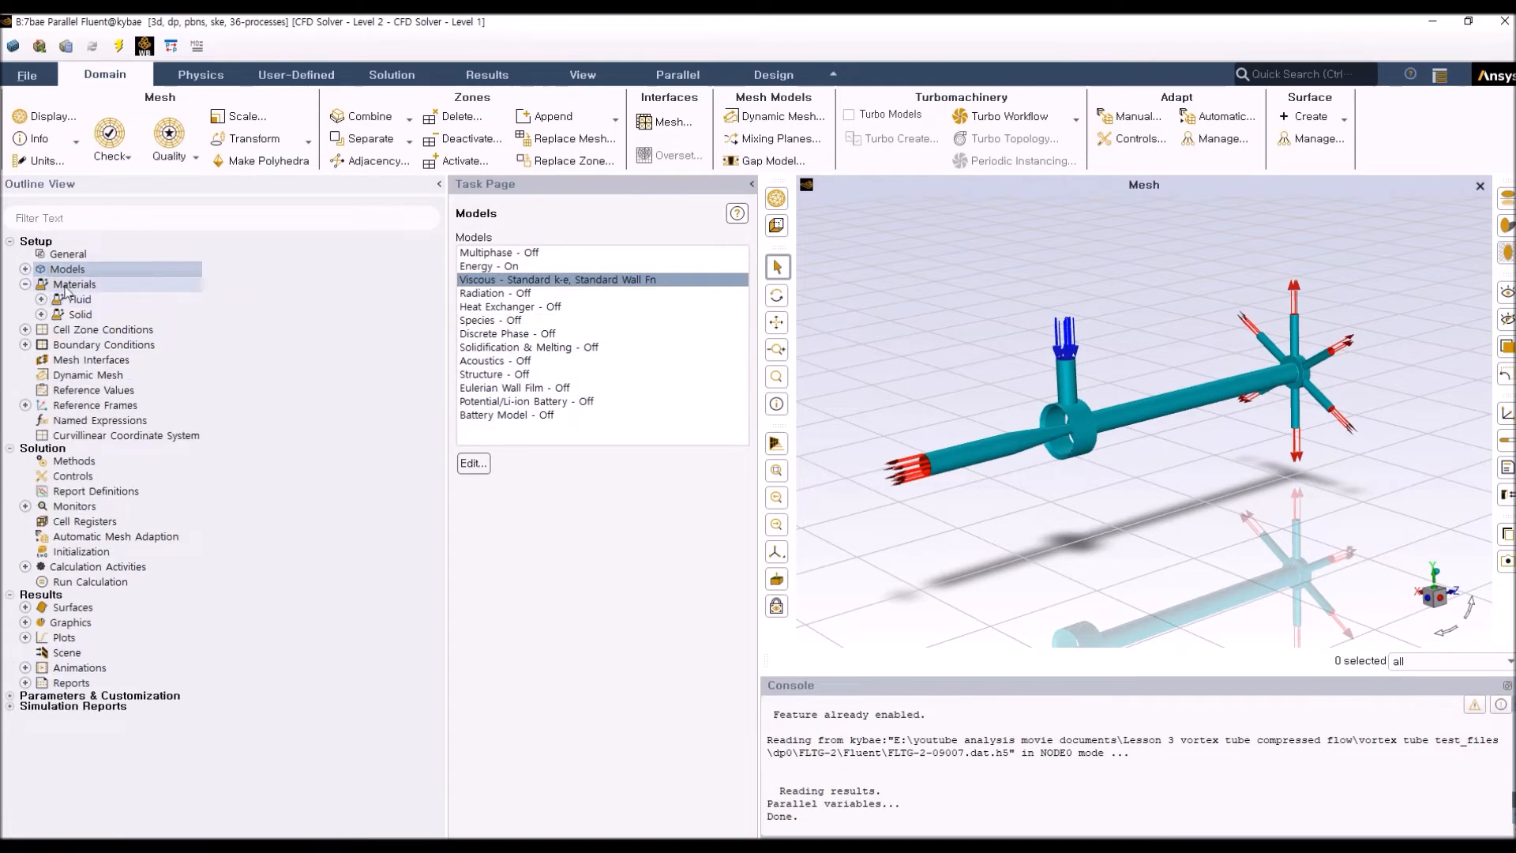
double_click(67, 286)
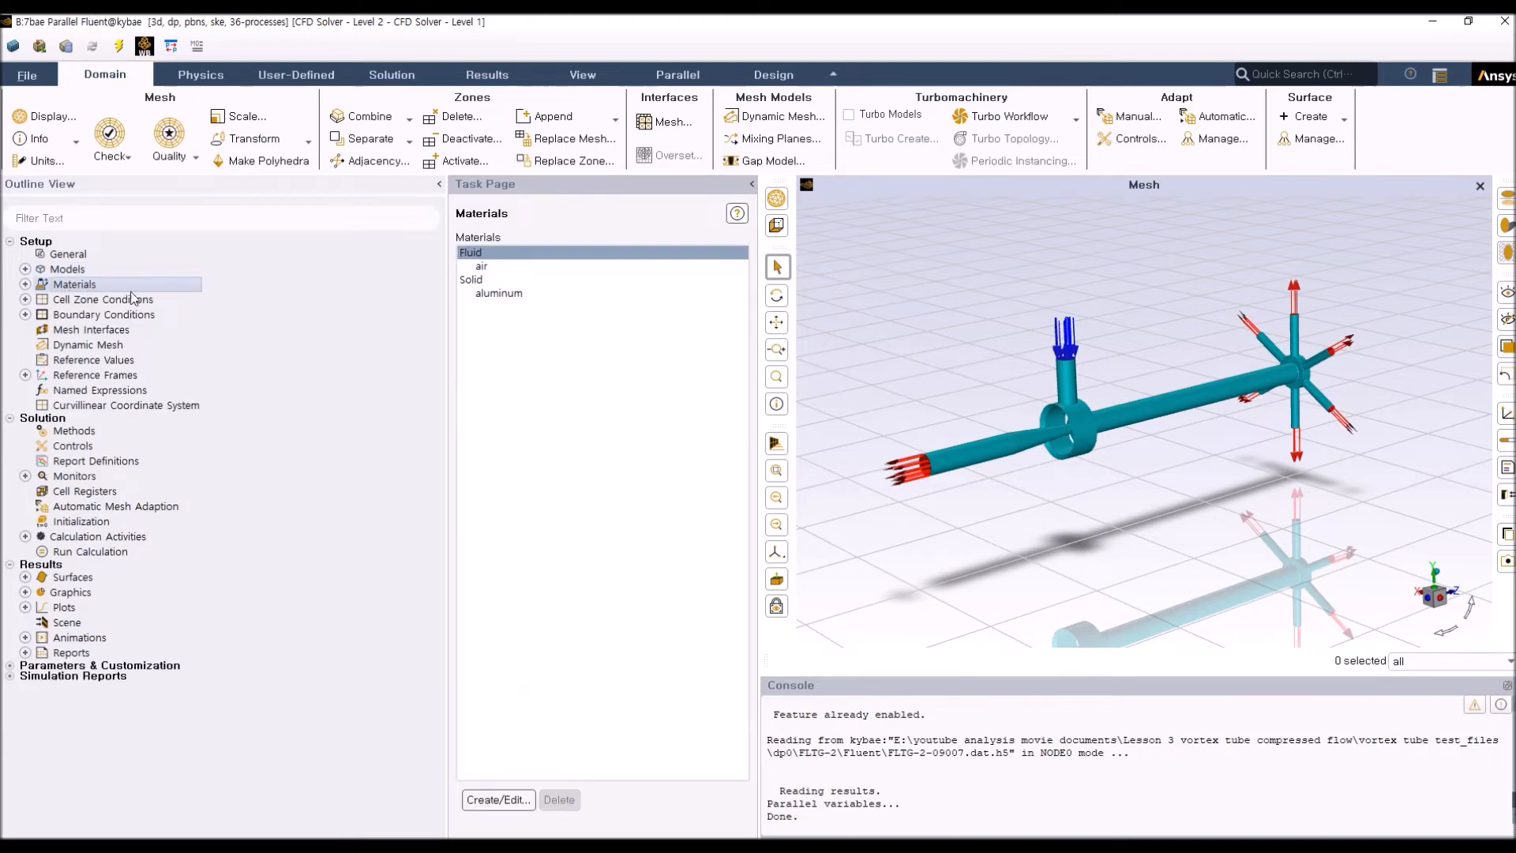
click(510, 265)
click(509, 294)
click(515, 268)
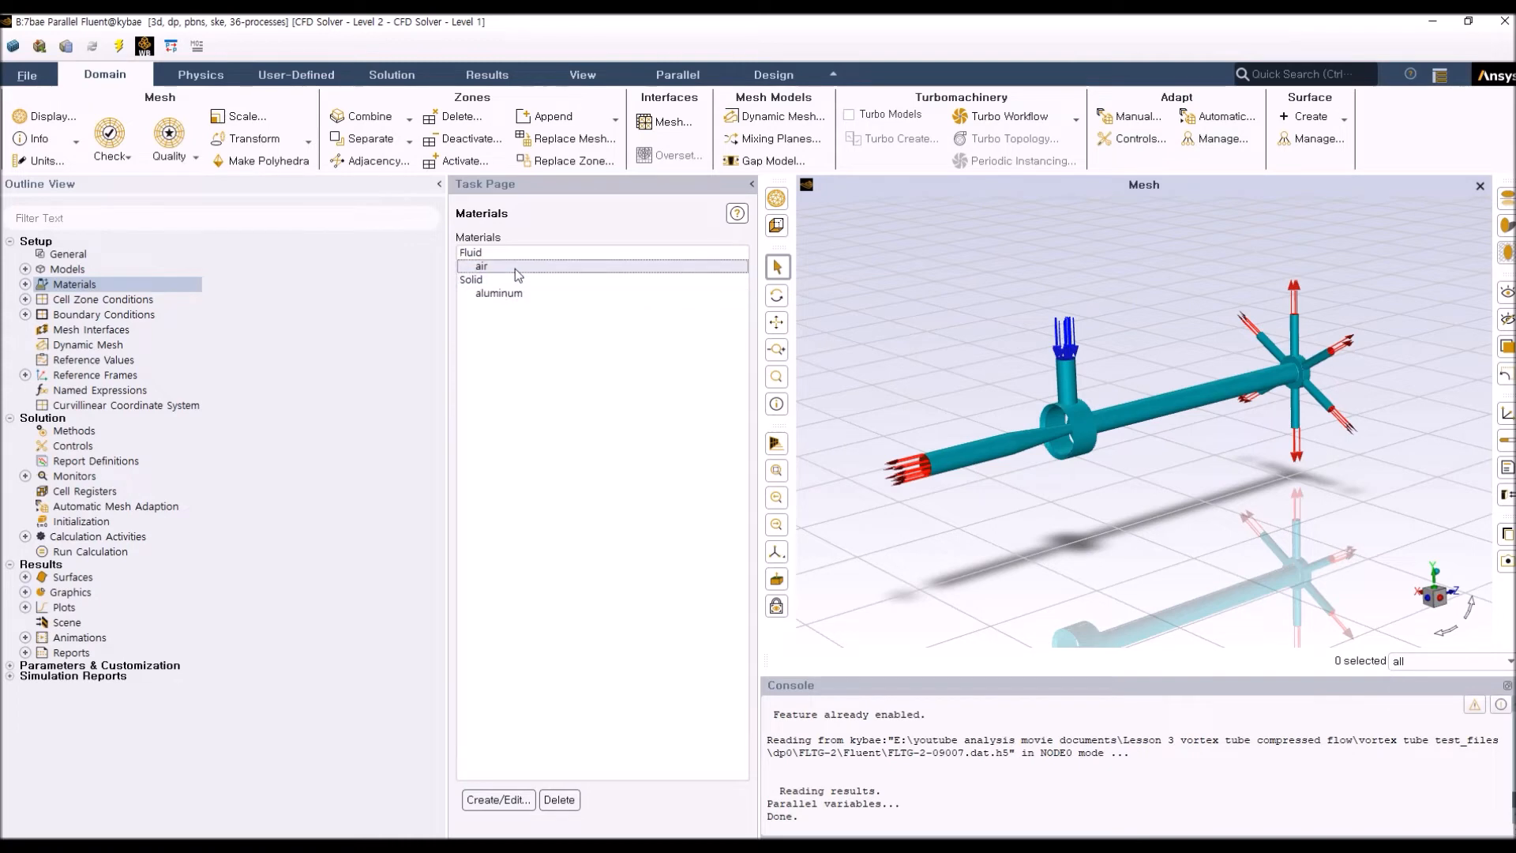
click(518, 267)
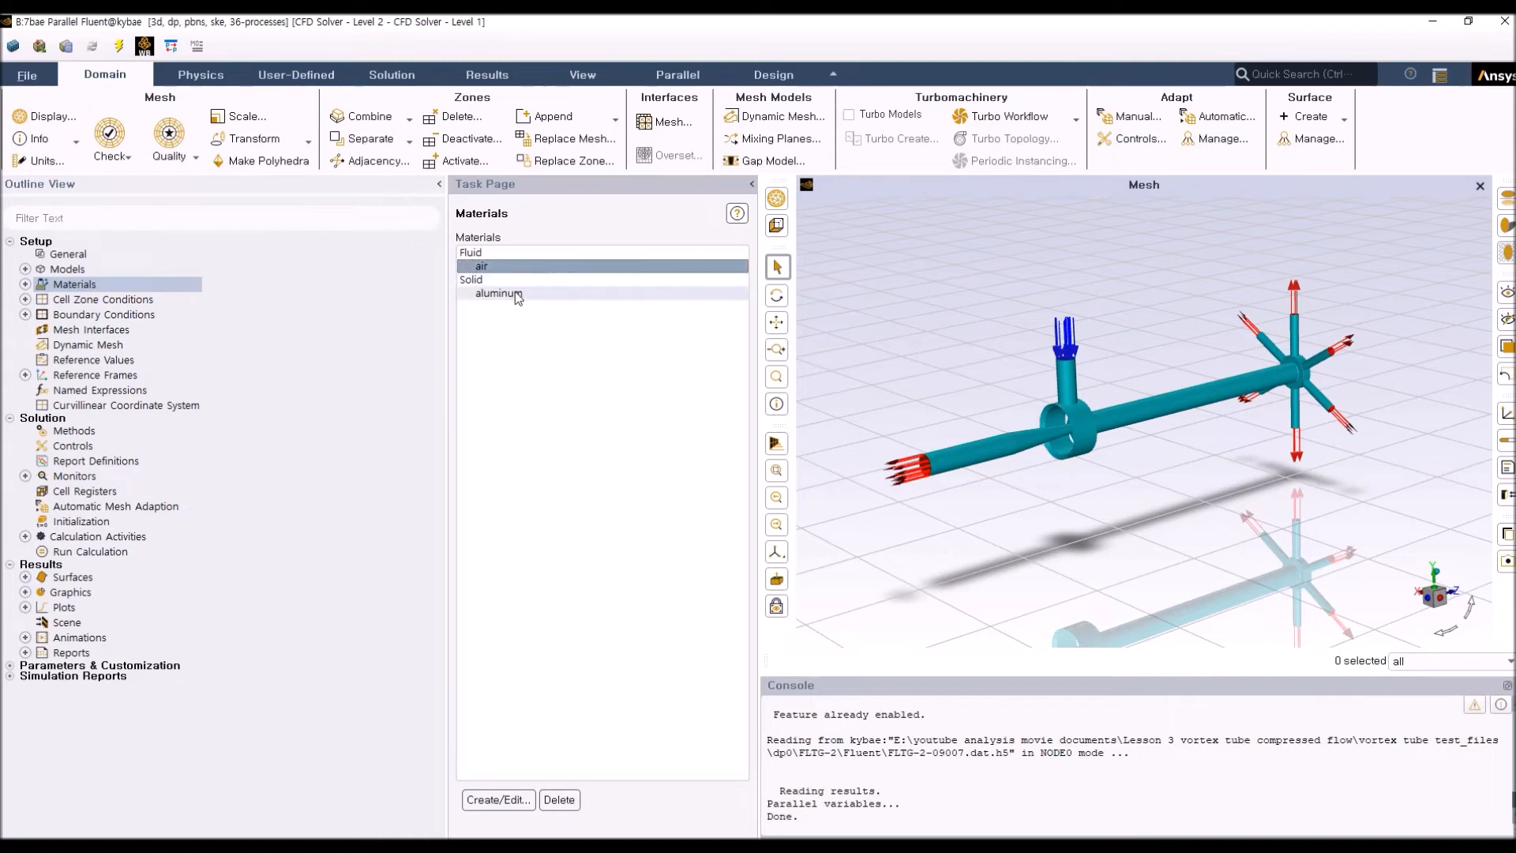
click(517, 295)
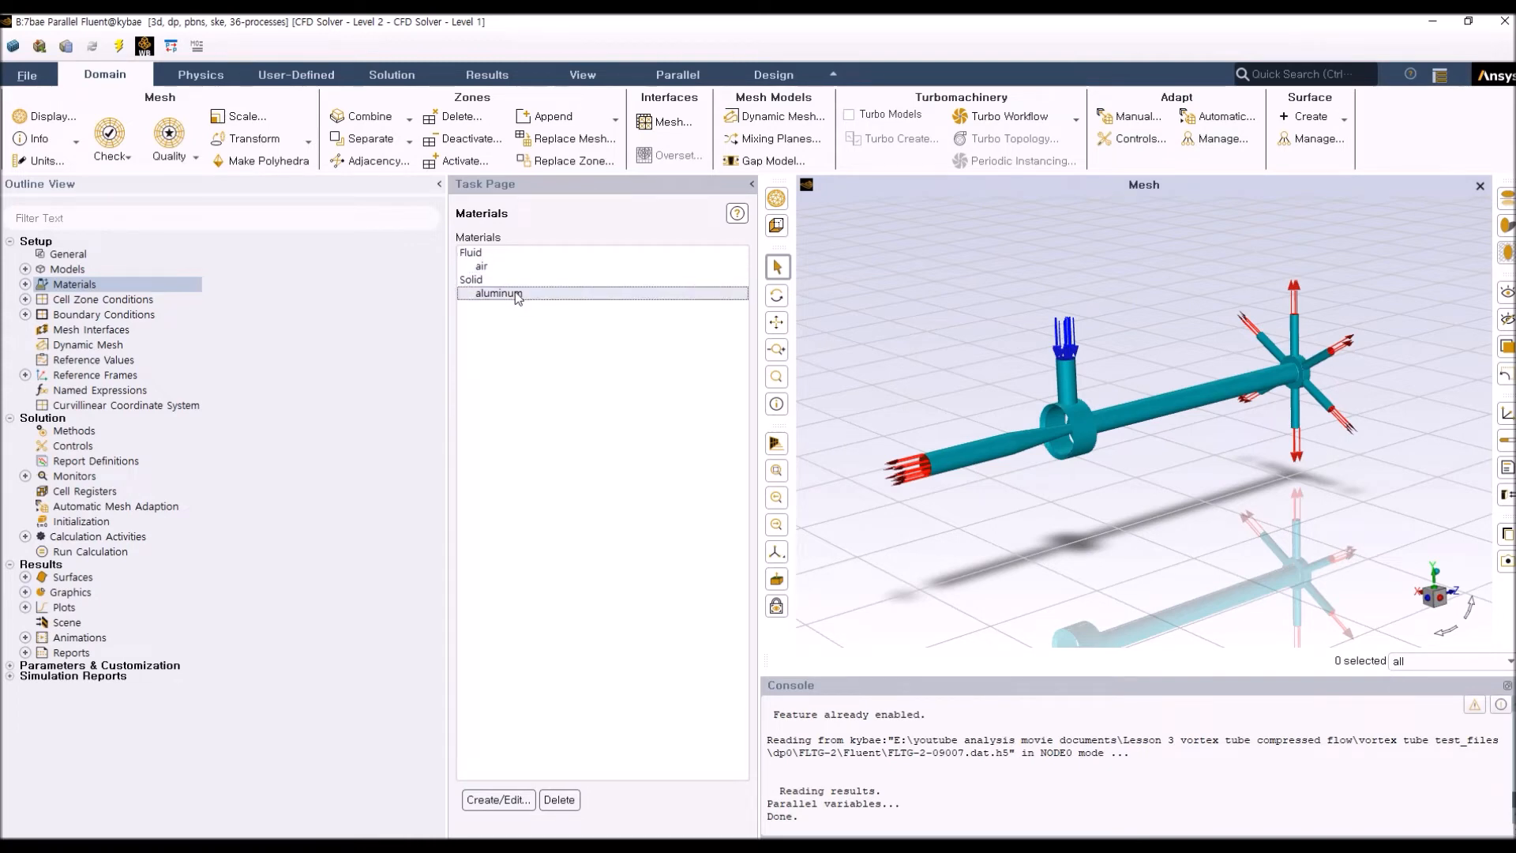
click(521, 269)
double_click(526, 267)
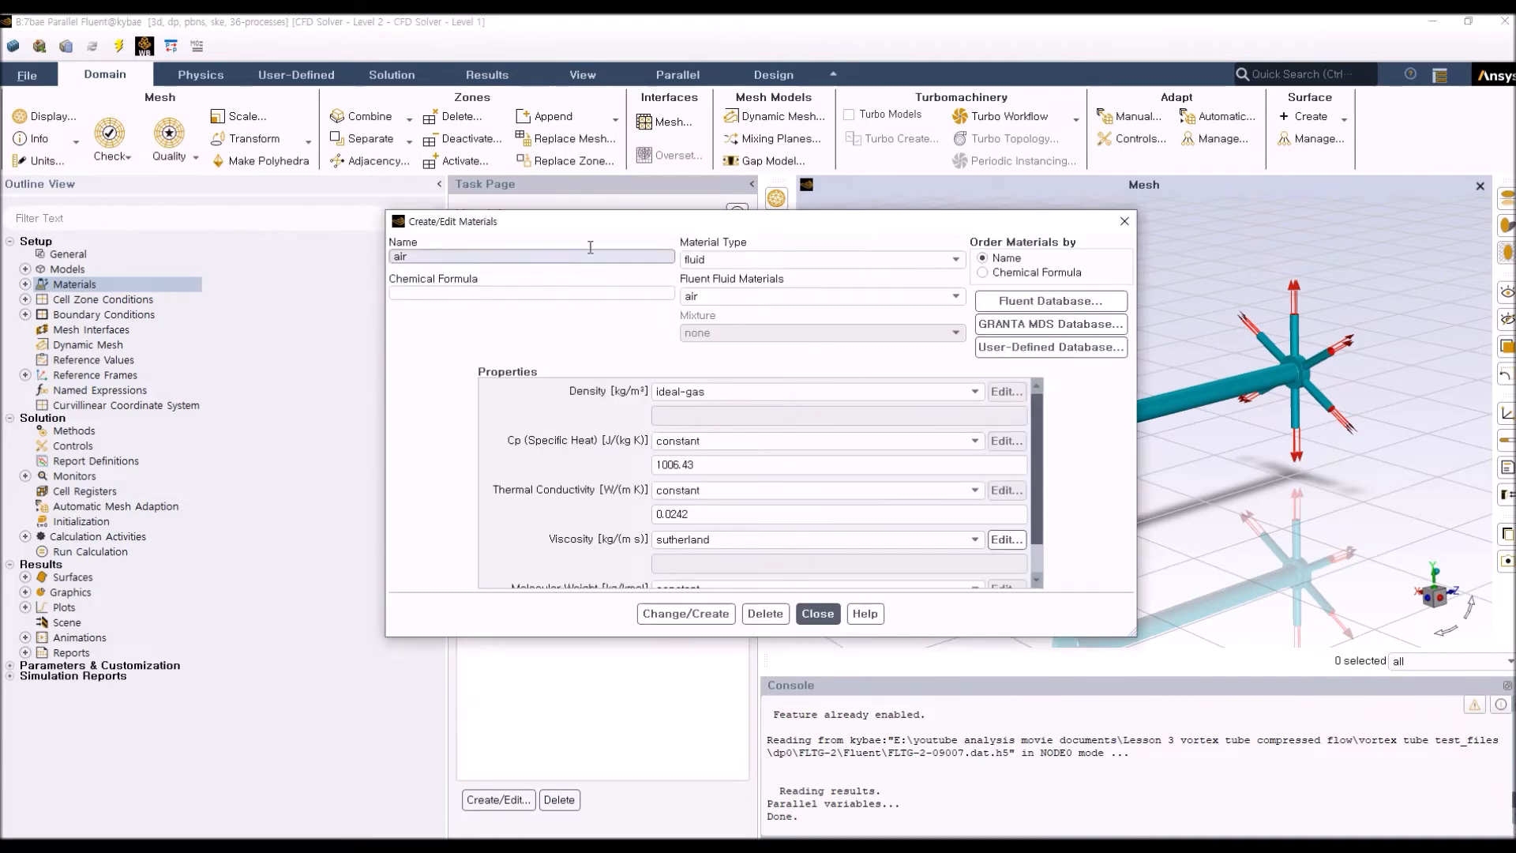
drag(683, 224, 374, 240)
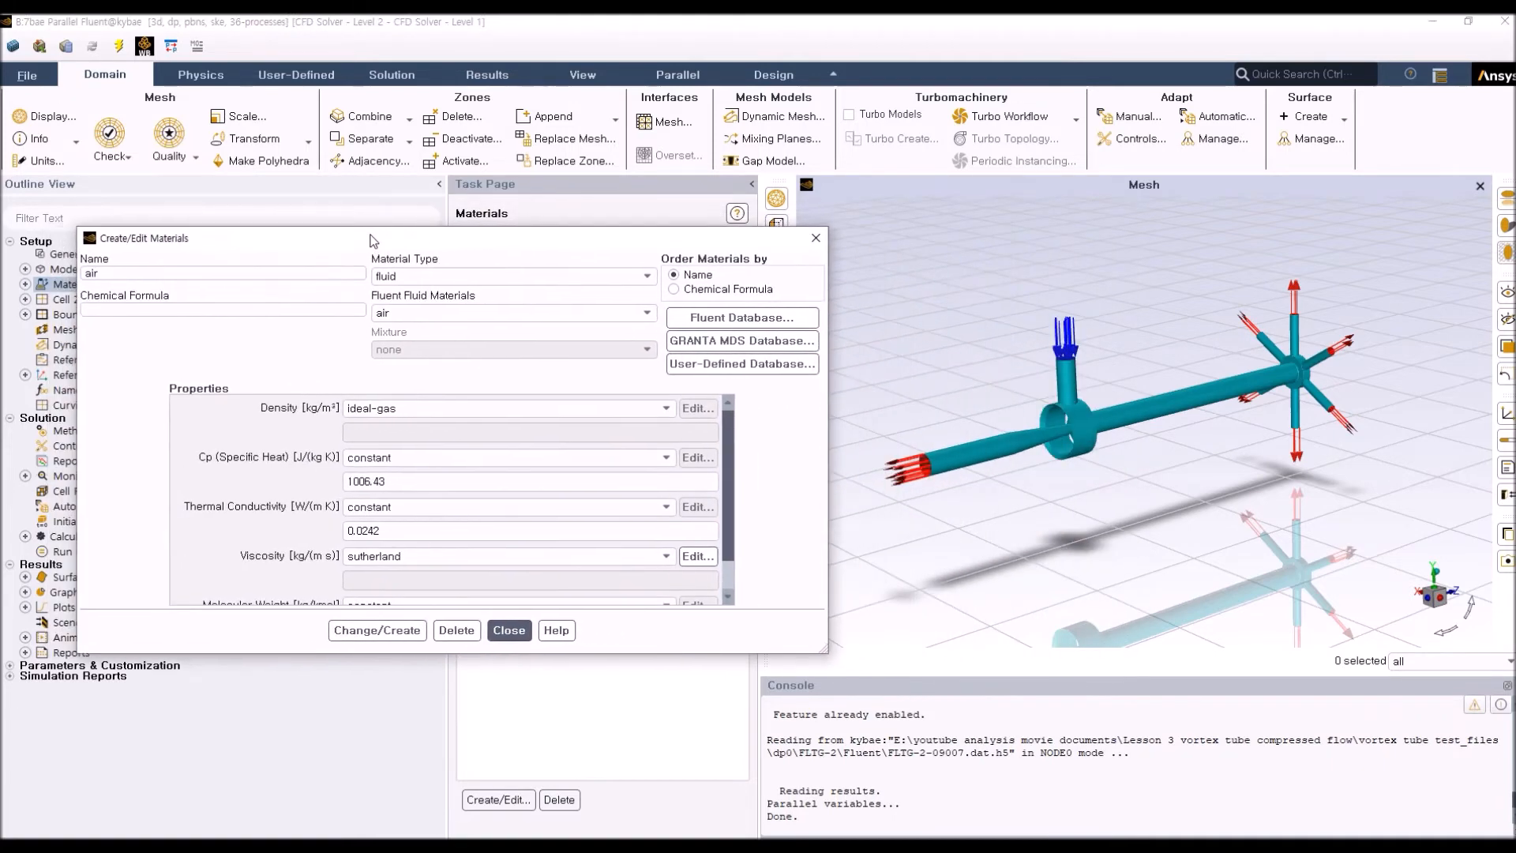
Examine the density model options available for air, including ideal-gas and incompressible-ideal-gas
click(668, 410)
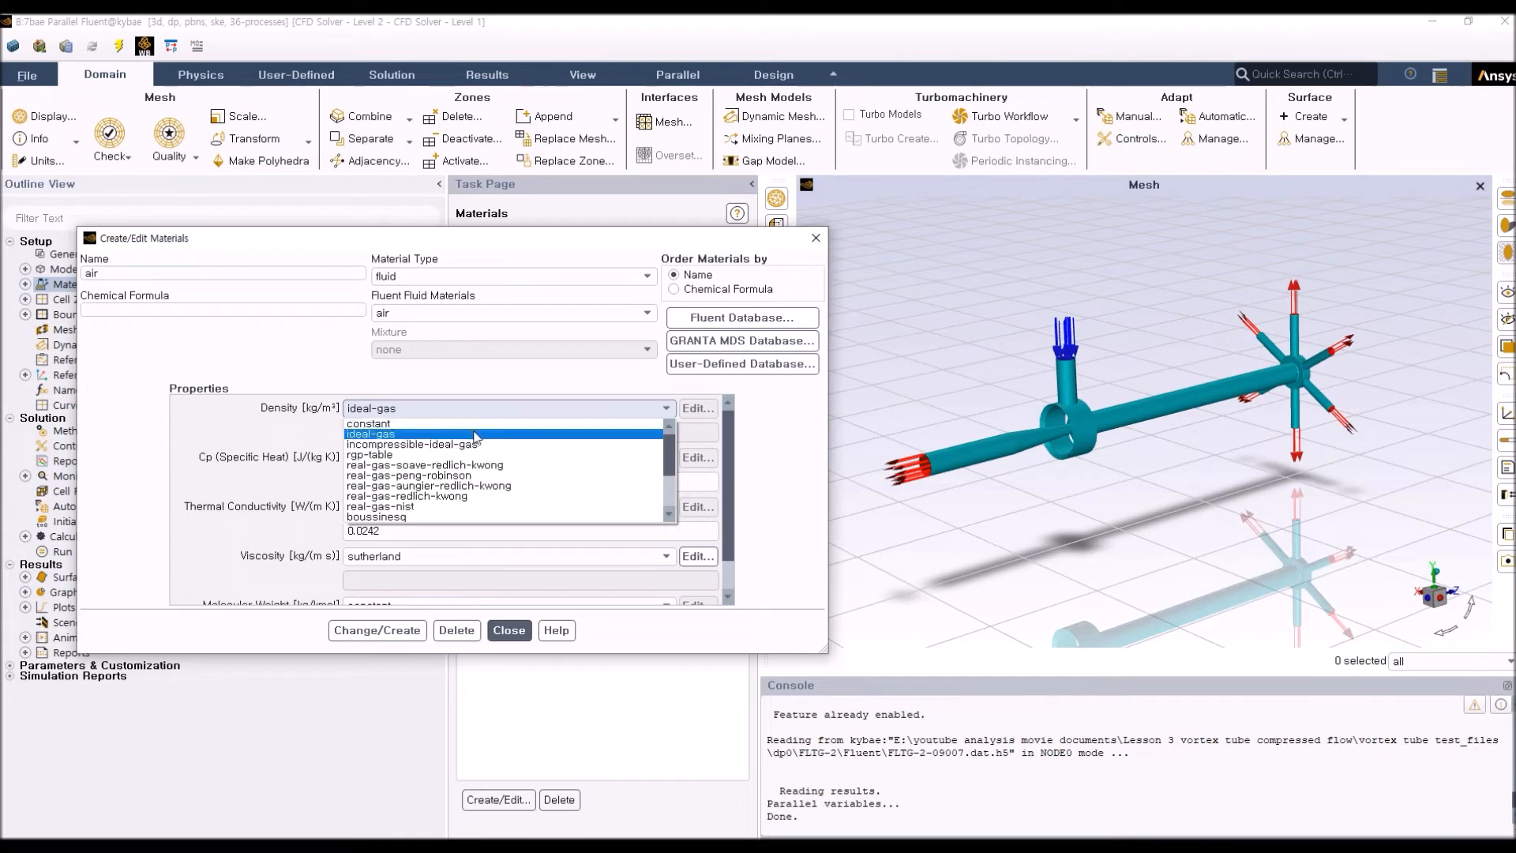
click(807, 441)
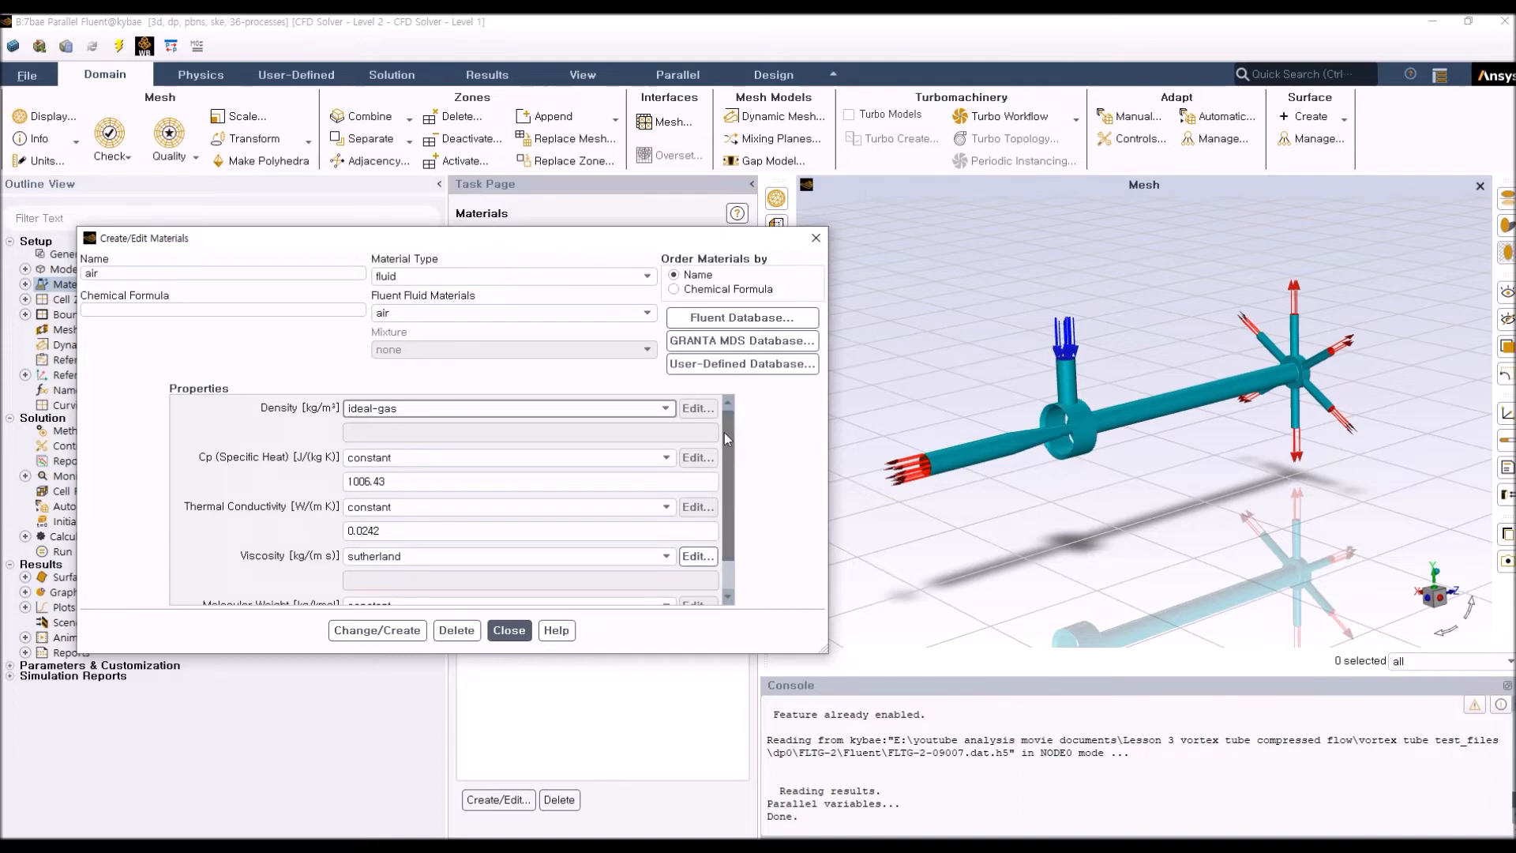
click(666, 409)
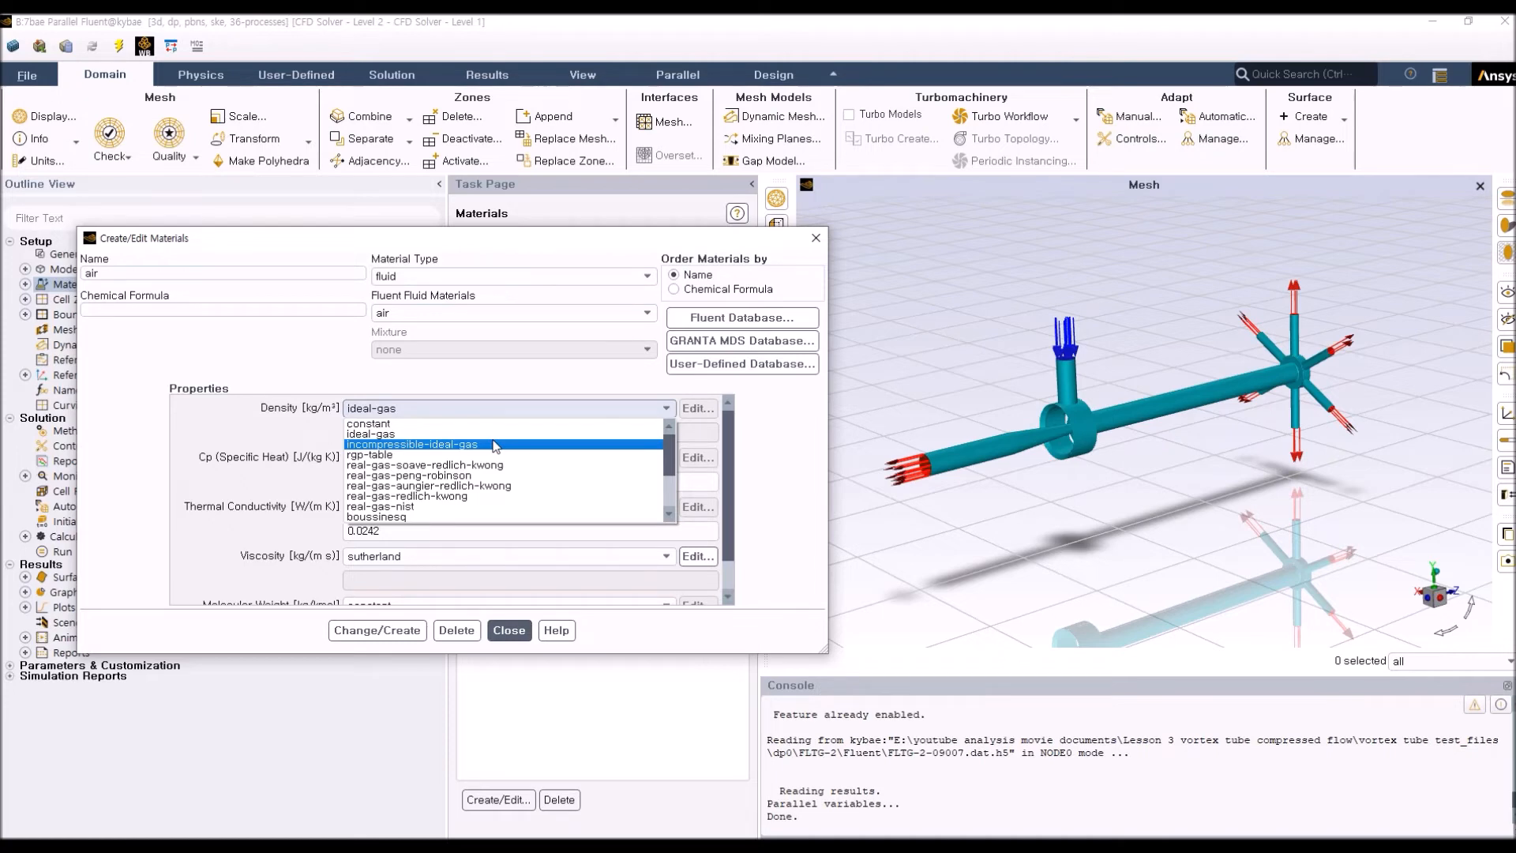
click(793, 450)
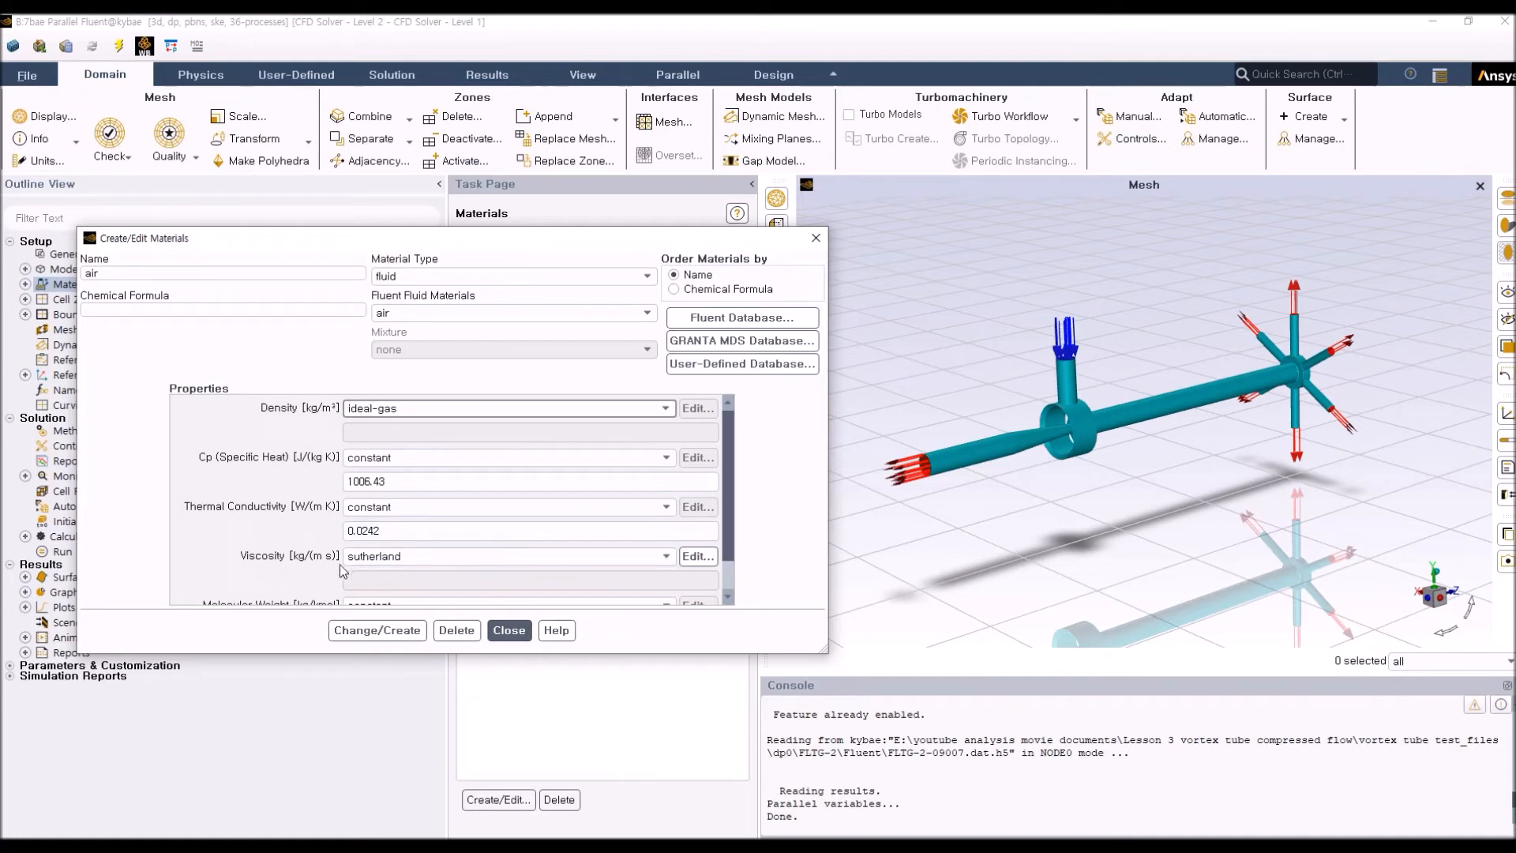
Examine the viscosity model options for air, then close the material's properties without changes
click(668, 557)
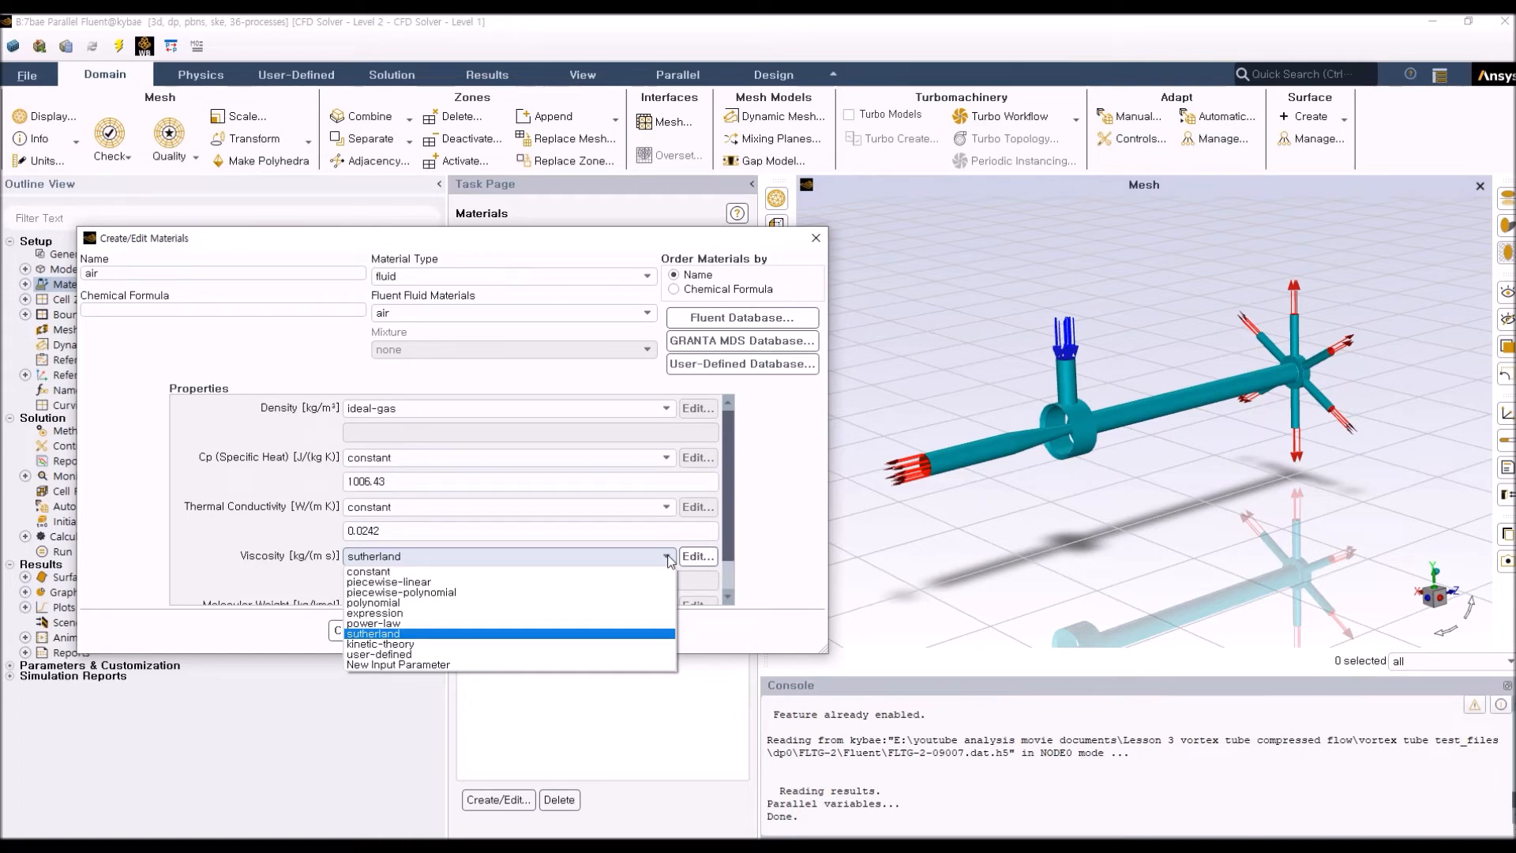
click(791, 519)
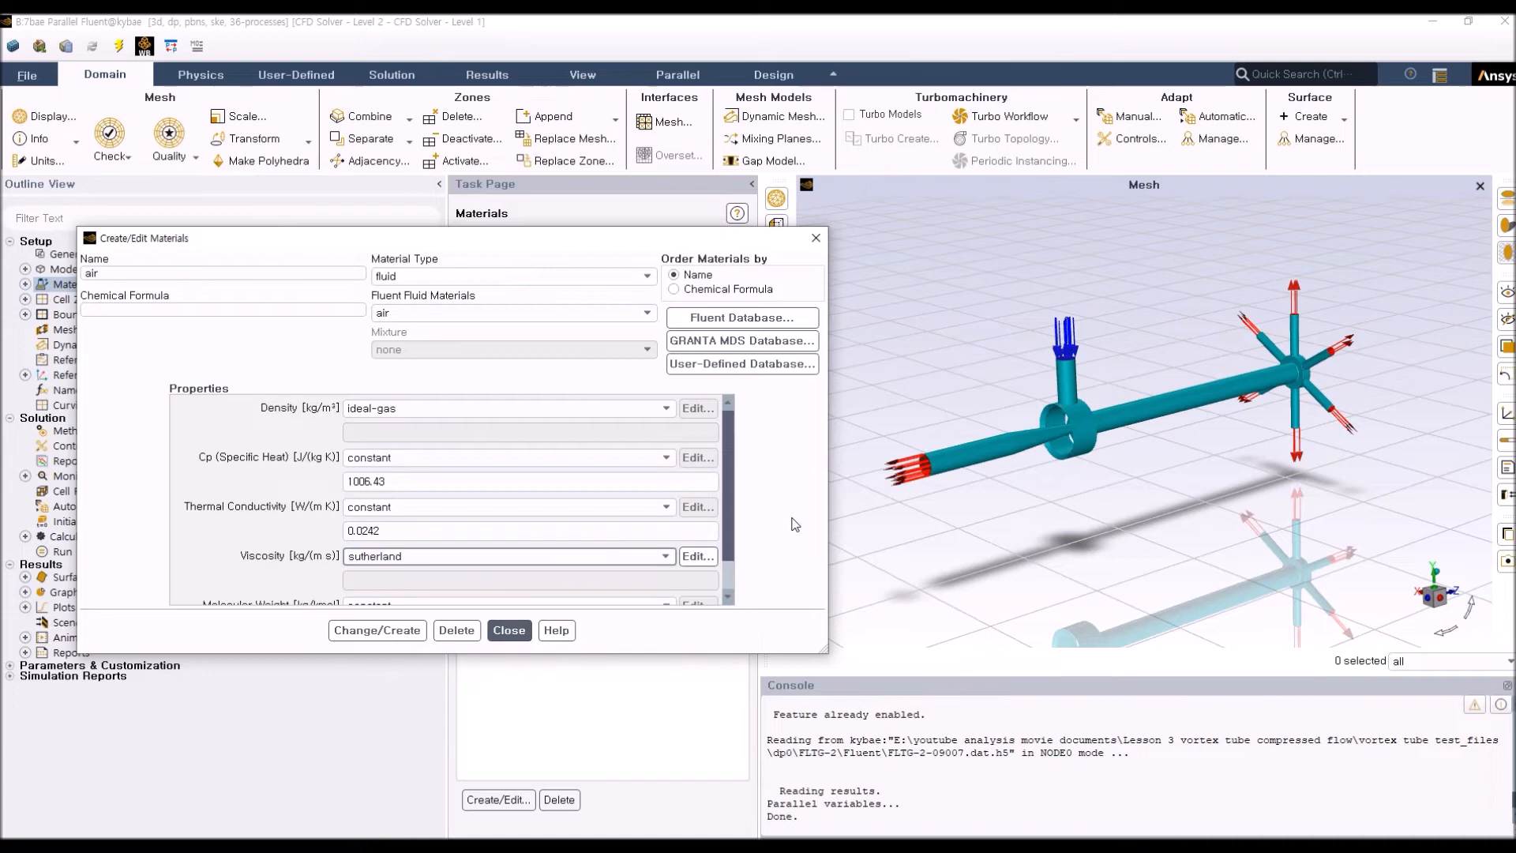
click(509, 630)
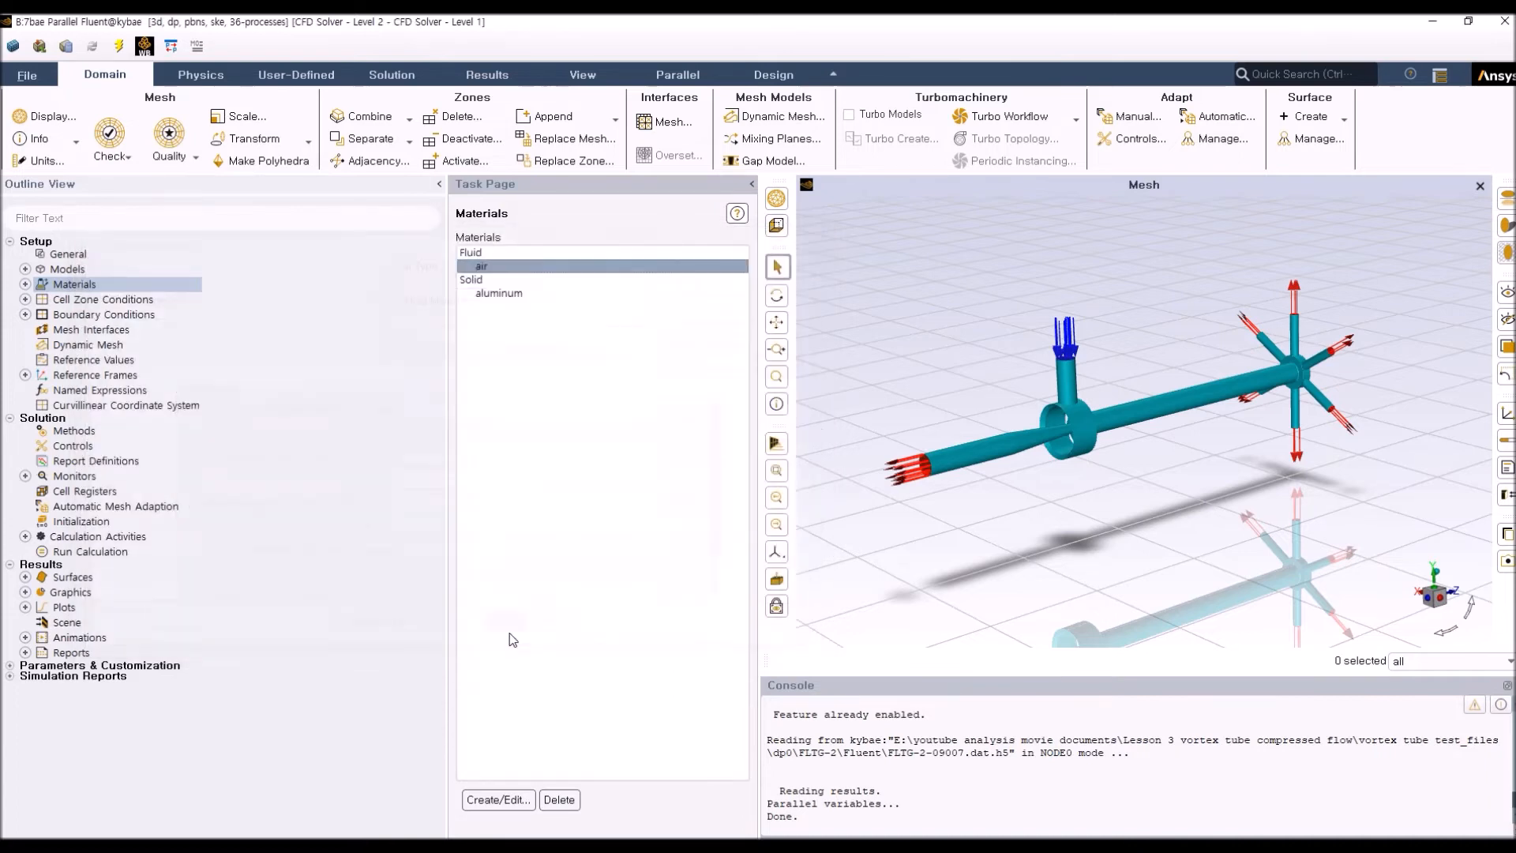
Check the material assigned to the fluid-fluid cell zone and close the zone's settings without changes
double_click(71, 301)
click(532, 268)
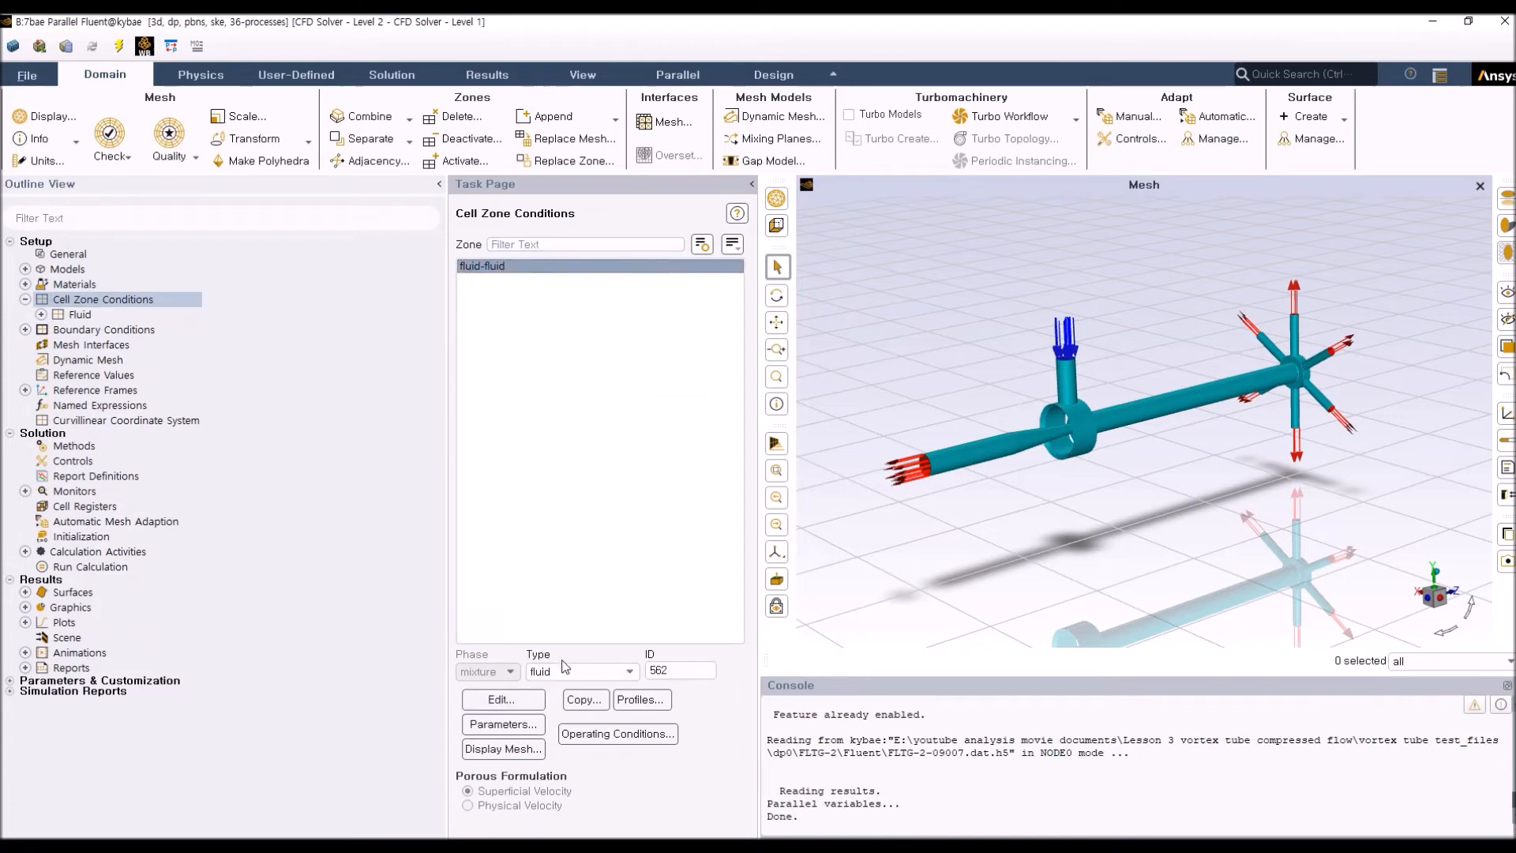
click(526, 701)
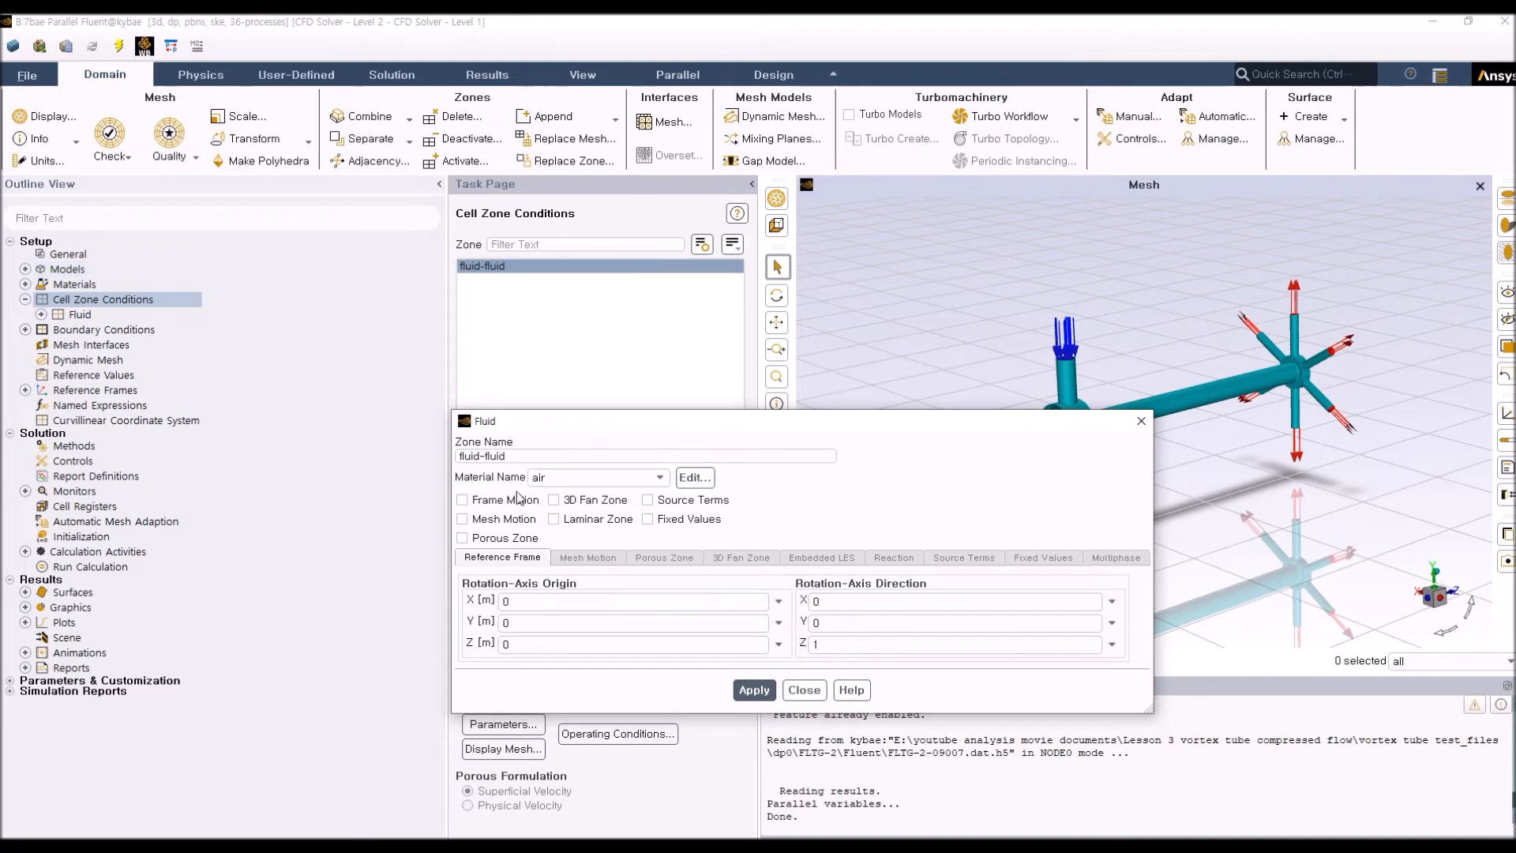
drag(634, 425, 644, 355)
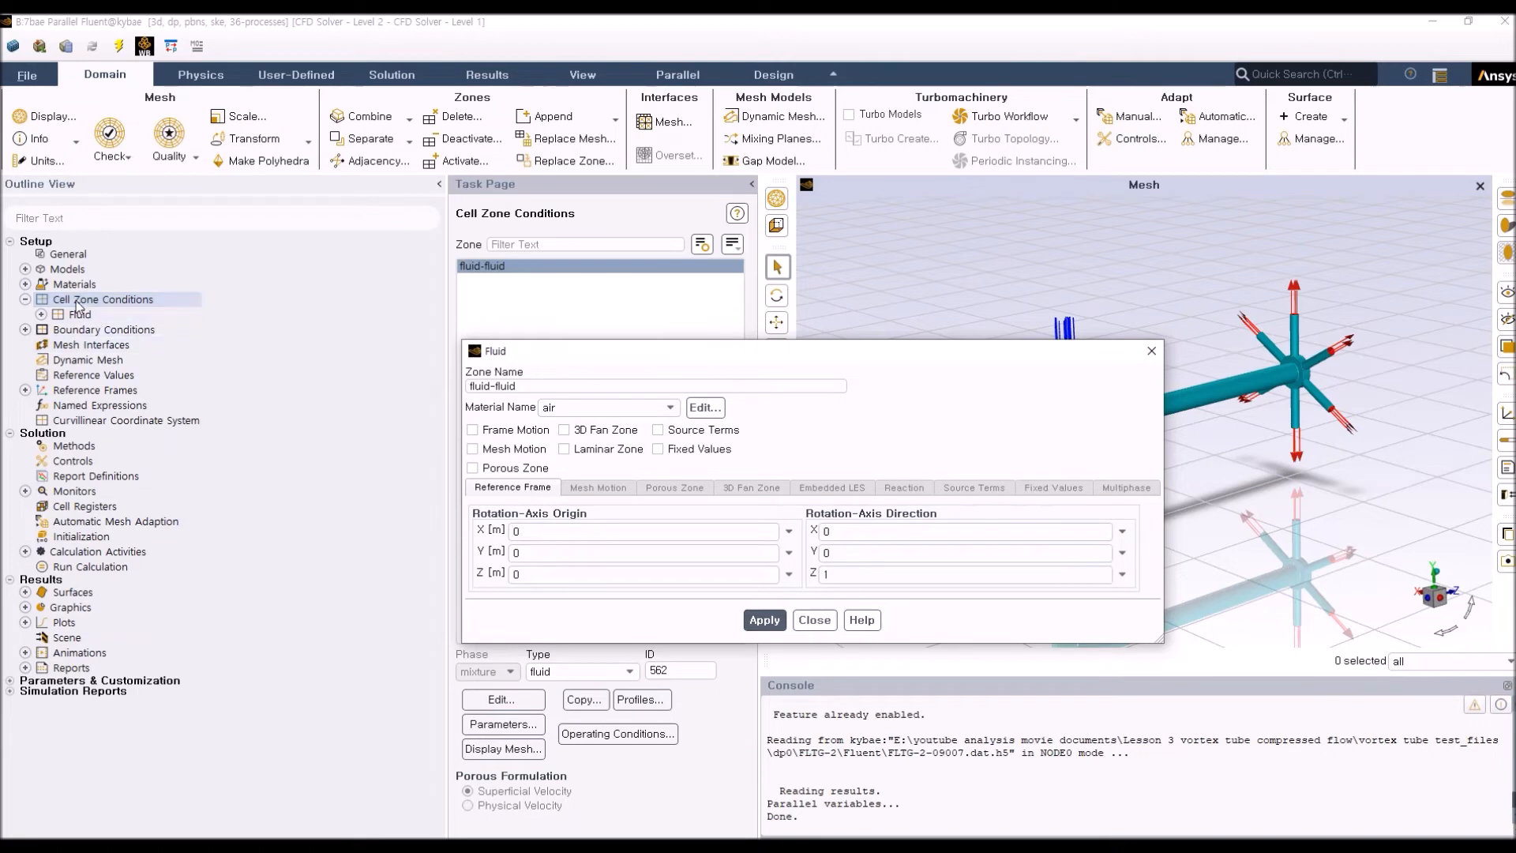
click(671, 409)
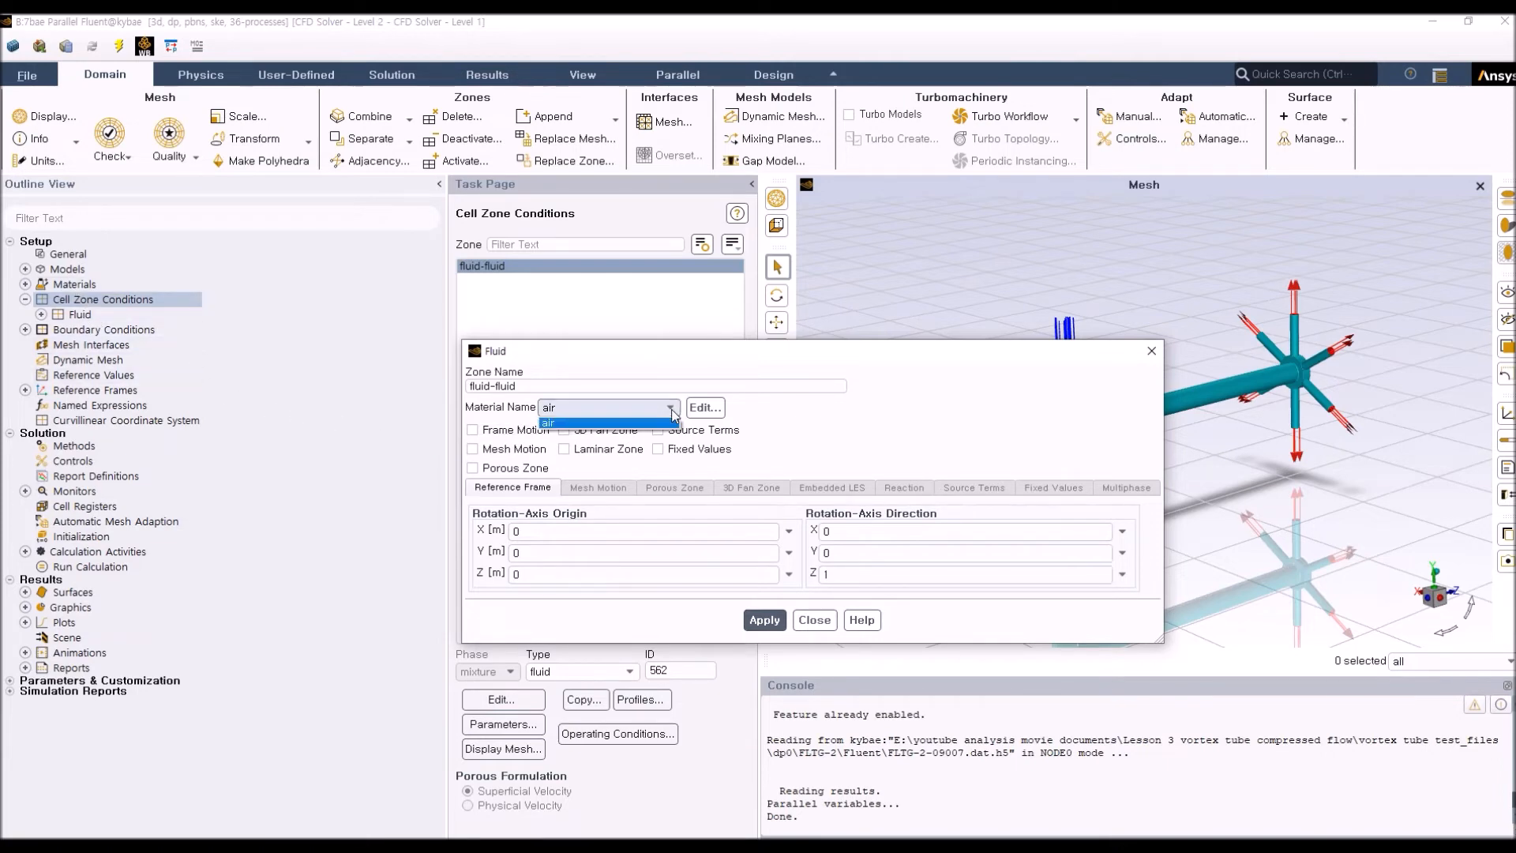
click(809, 432)
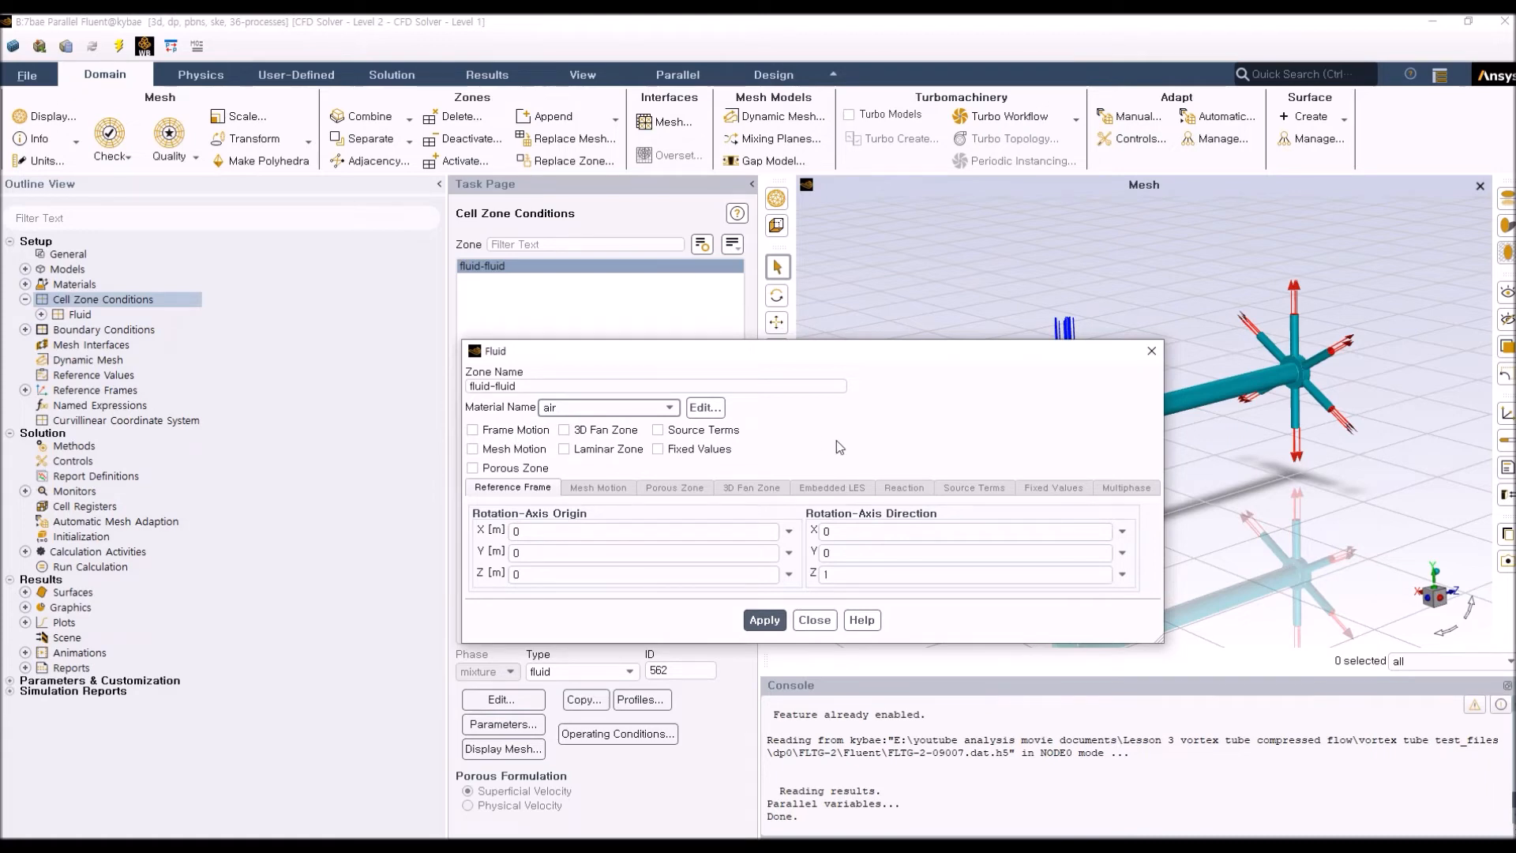
click(814, 620)
Open the boundary conditions and group the list of boundary zones by zone type
double_click(127, 330)
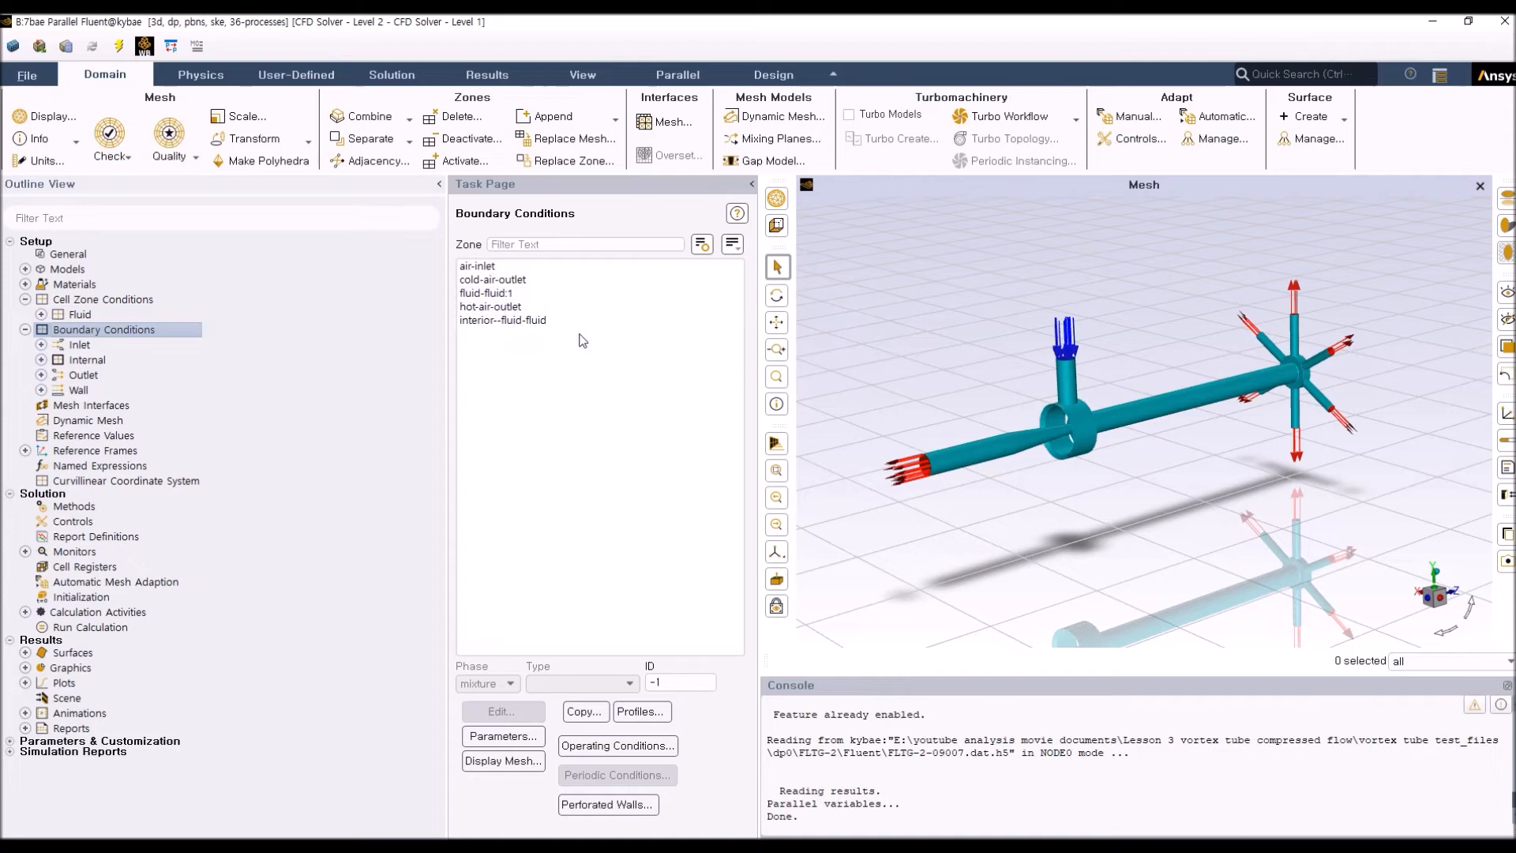
click(732, 246)
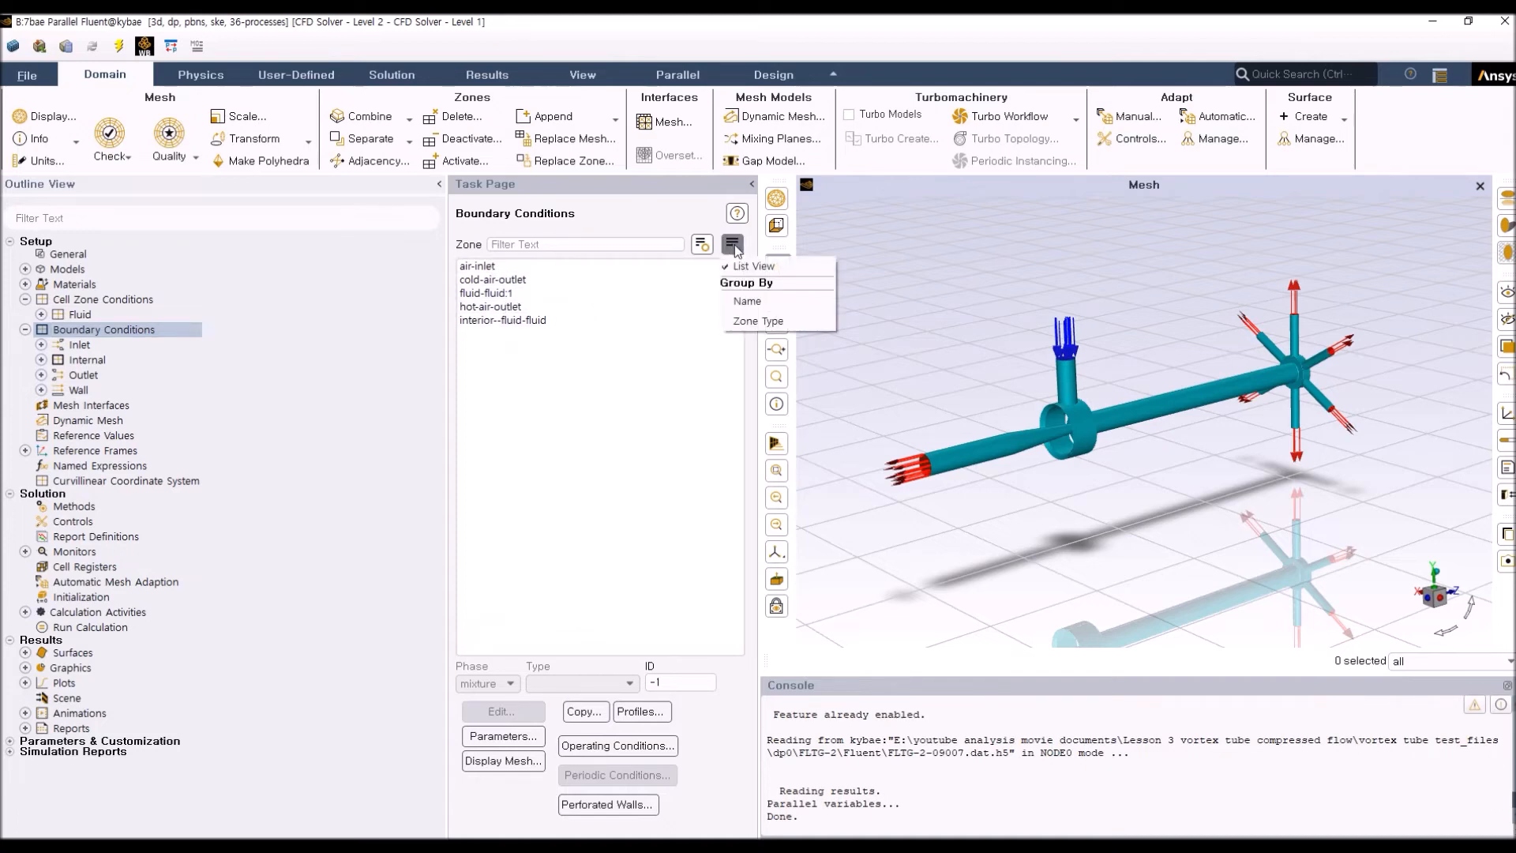
click(755, 321)
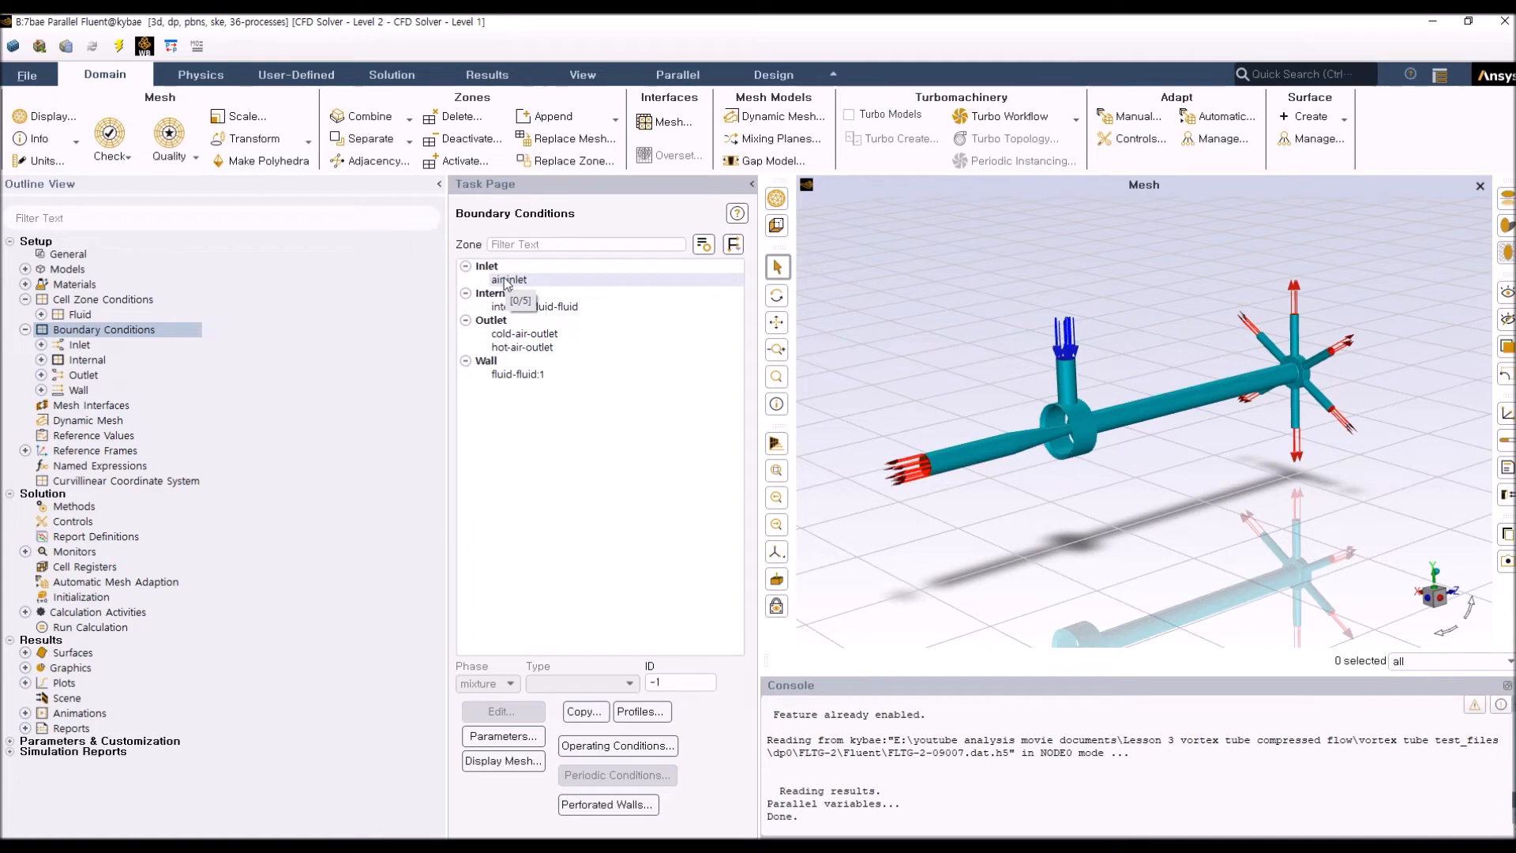
click(734, 246)
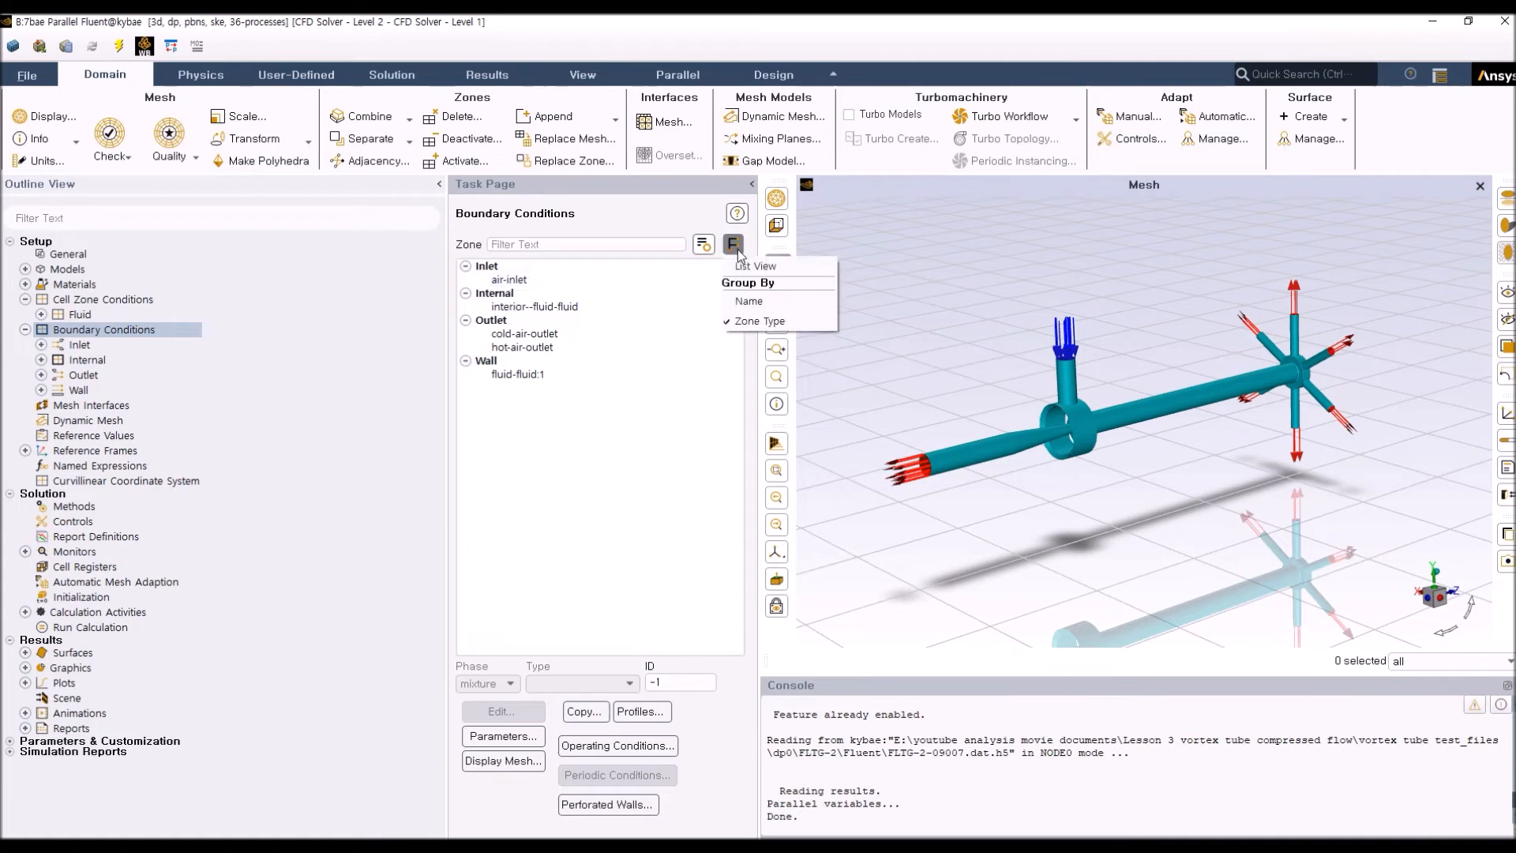
click(627, 450)
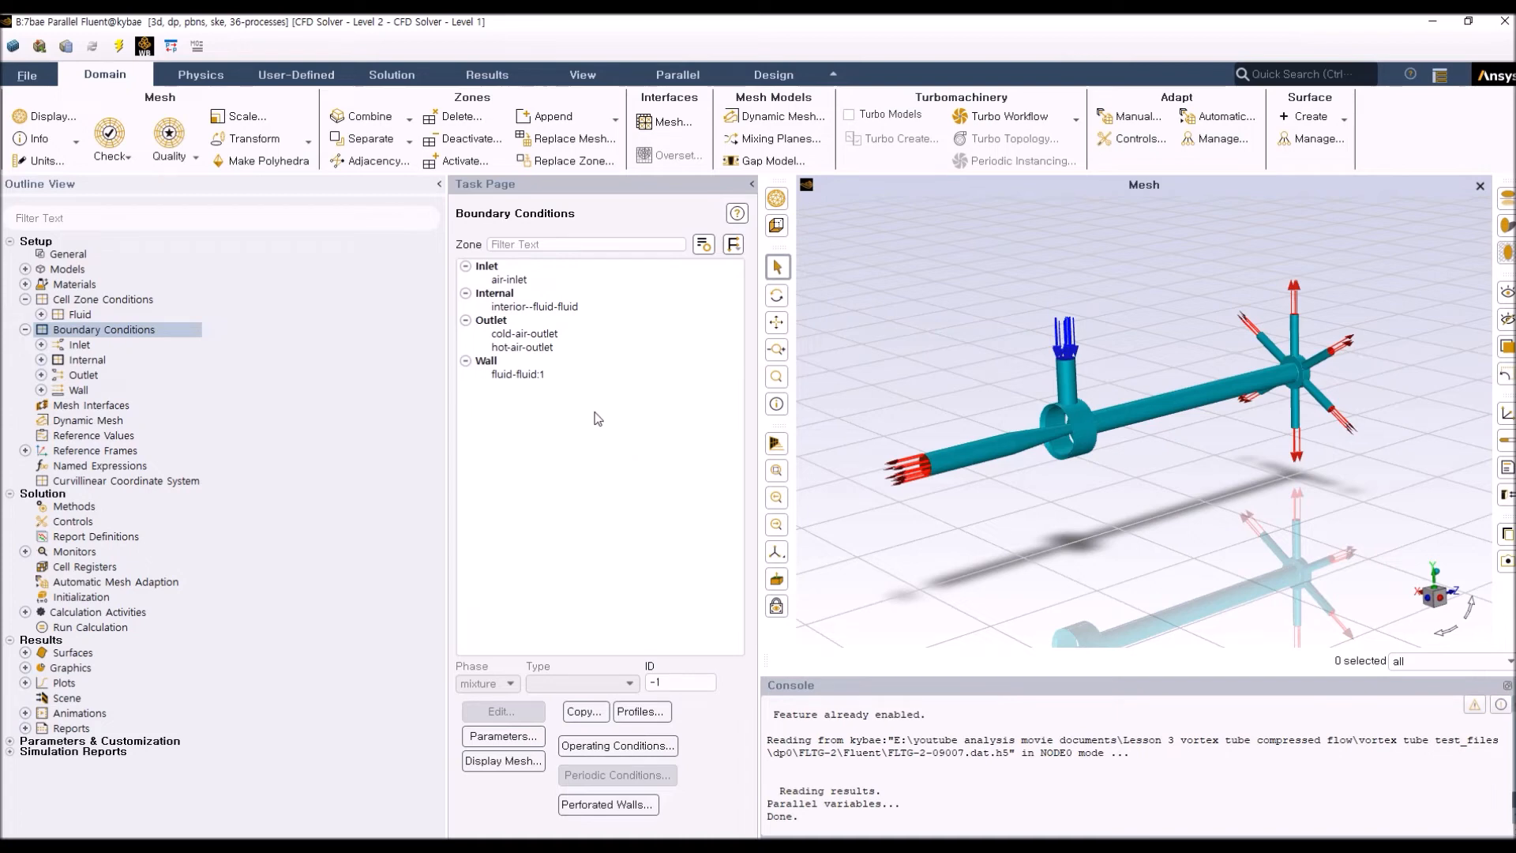
Review the gauge total pressure and total temperature of the air-inlet pressure inlet, closing it without changes
click(521, 279)
double_click(521, 280)
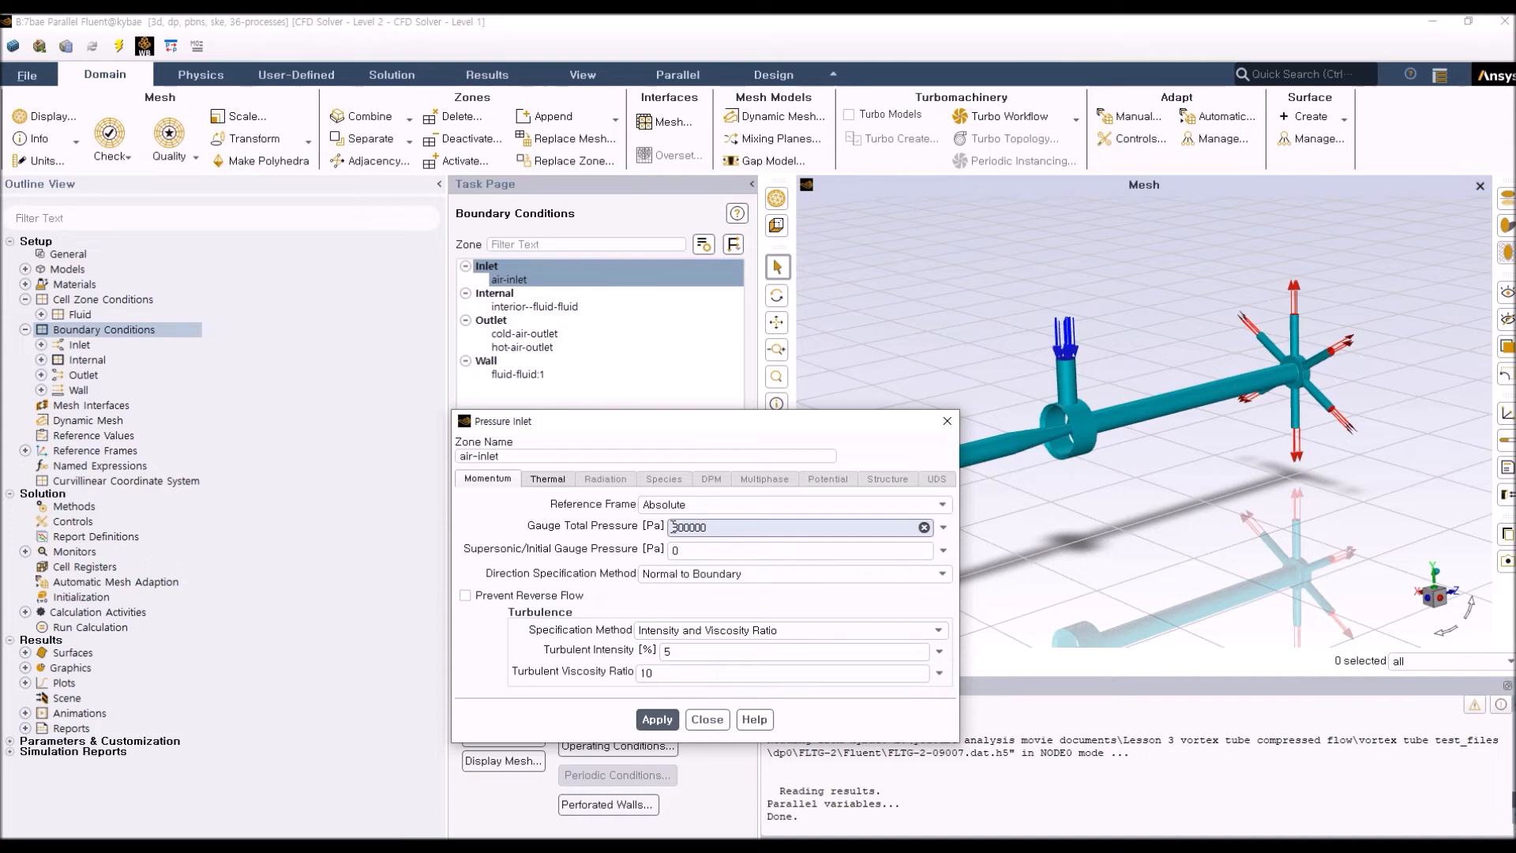
click(556, 479)
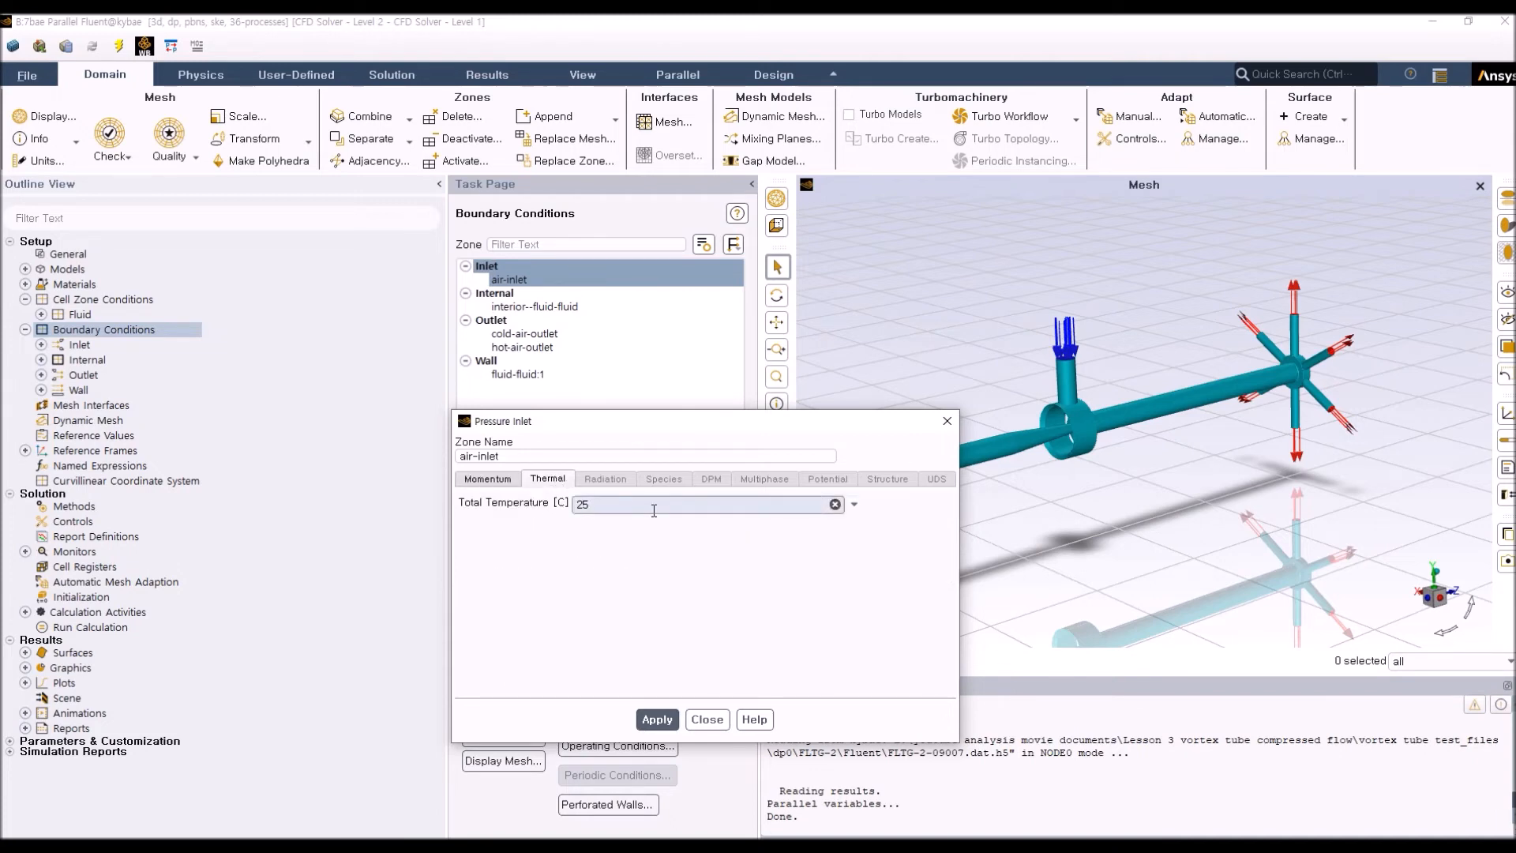
click(707, 719)
Review the gauge pressure and backflow total temperature of the cold-air-outlet pressure outlet, closing it without changes
click(524, 334)
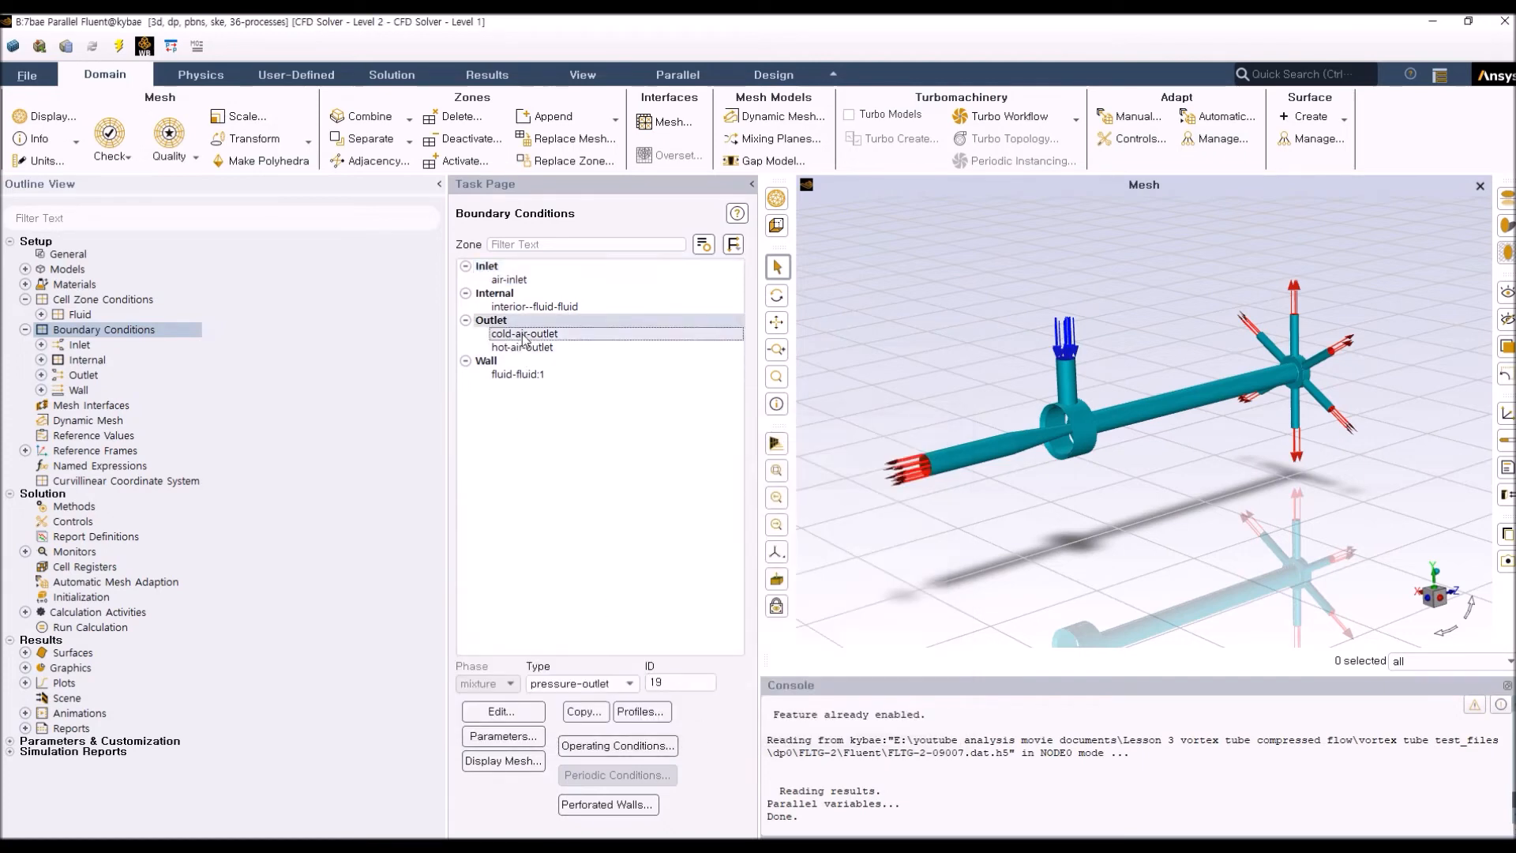
double_click(524, 339)
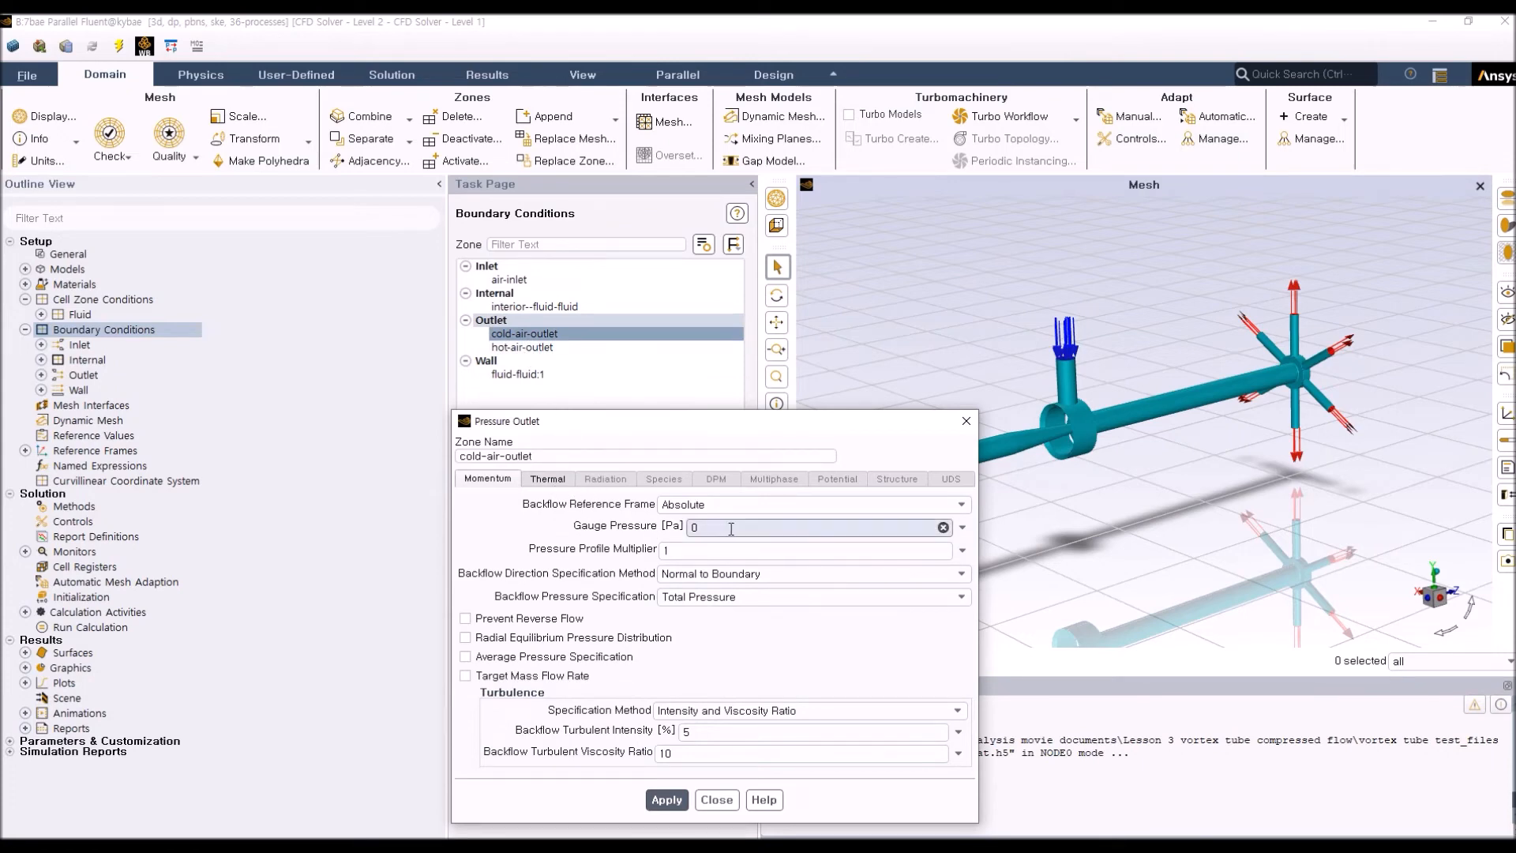
click(541, 479)
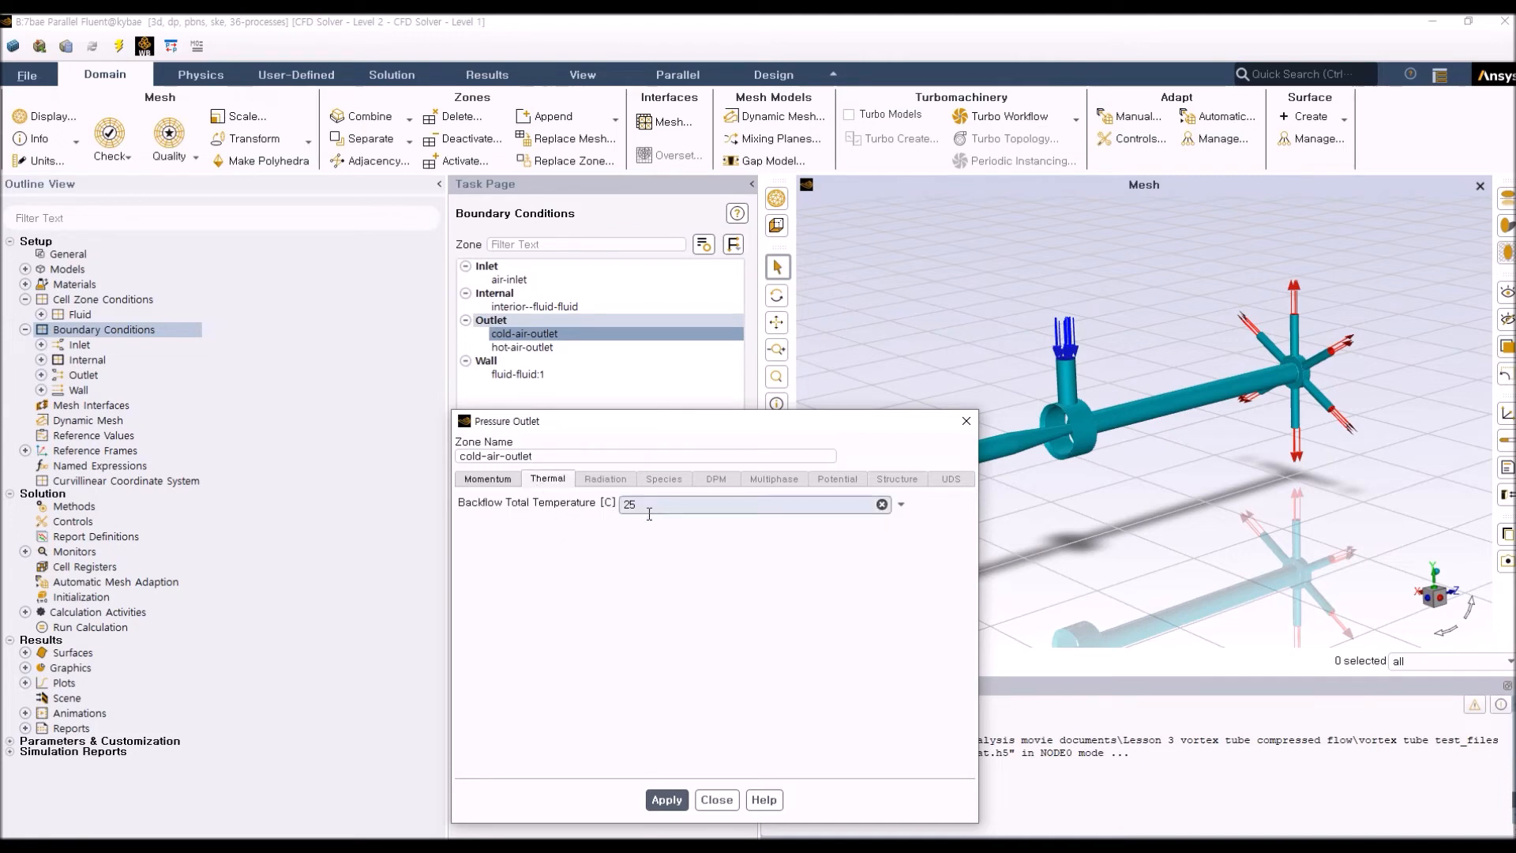
drag(702, 421, 472, 398)
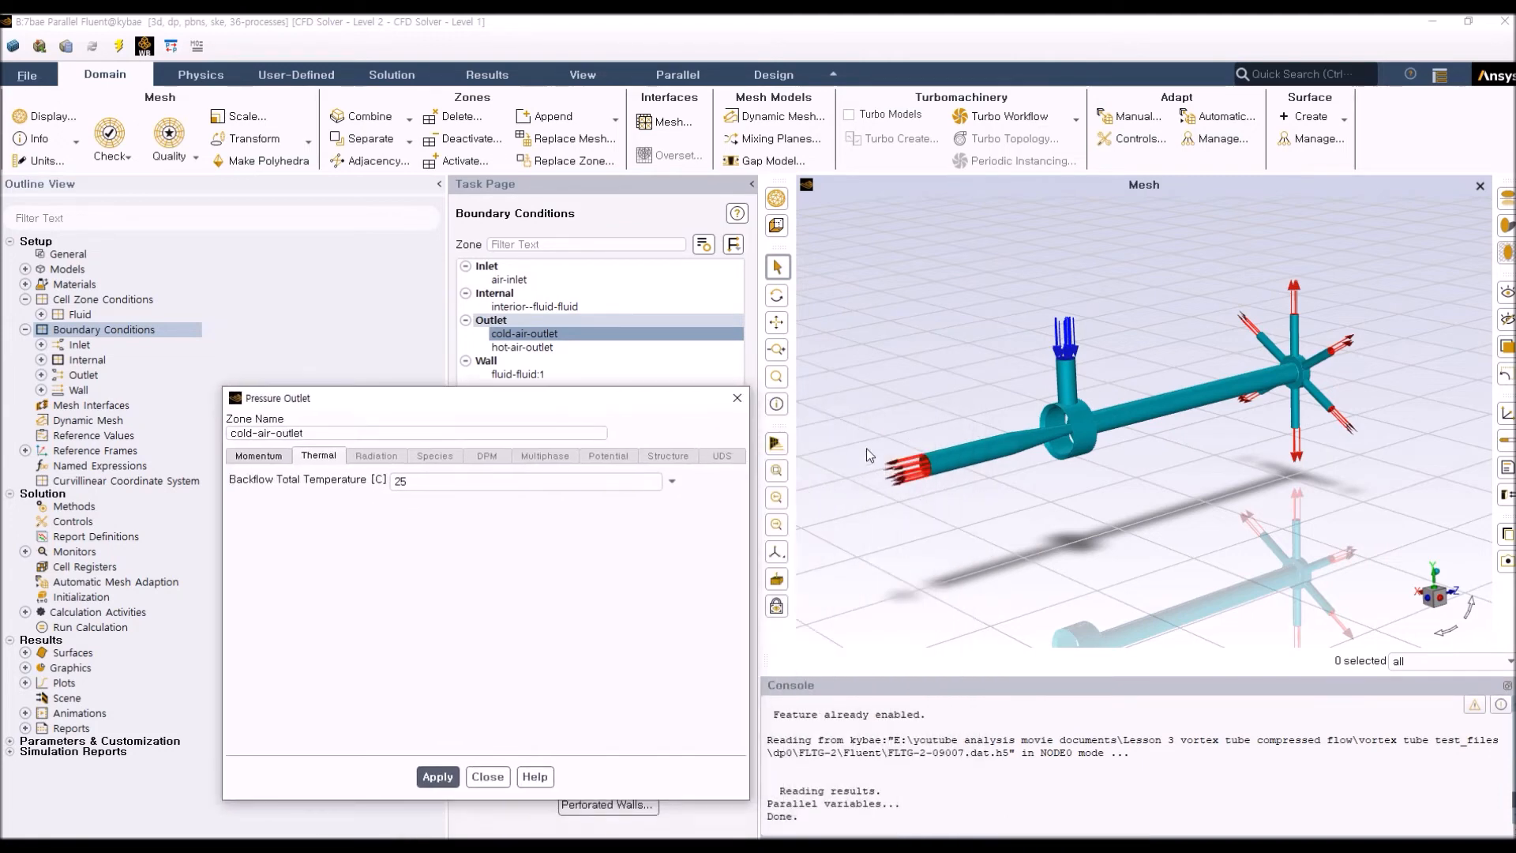
click(485, 777)
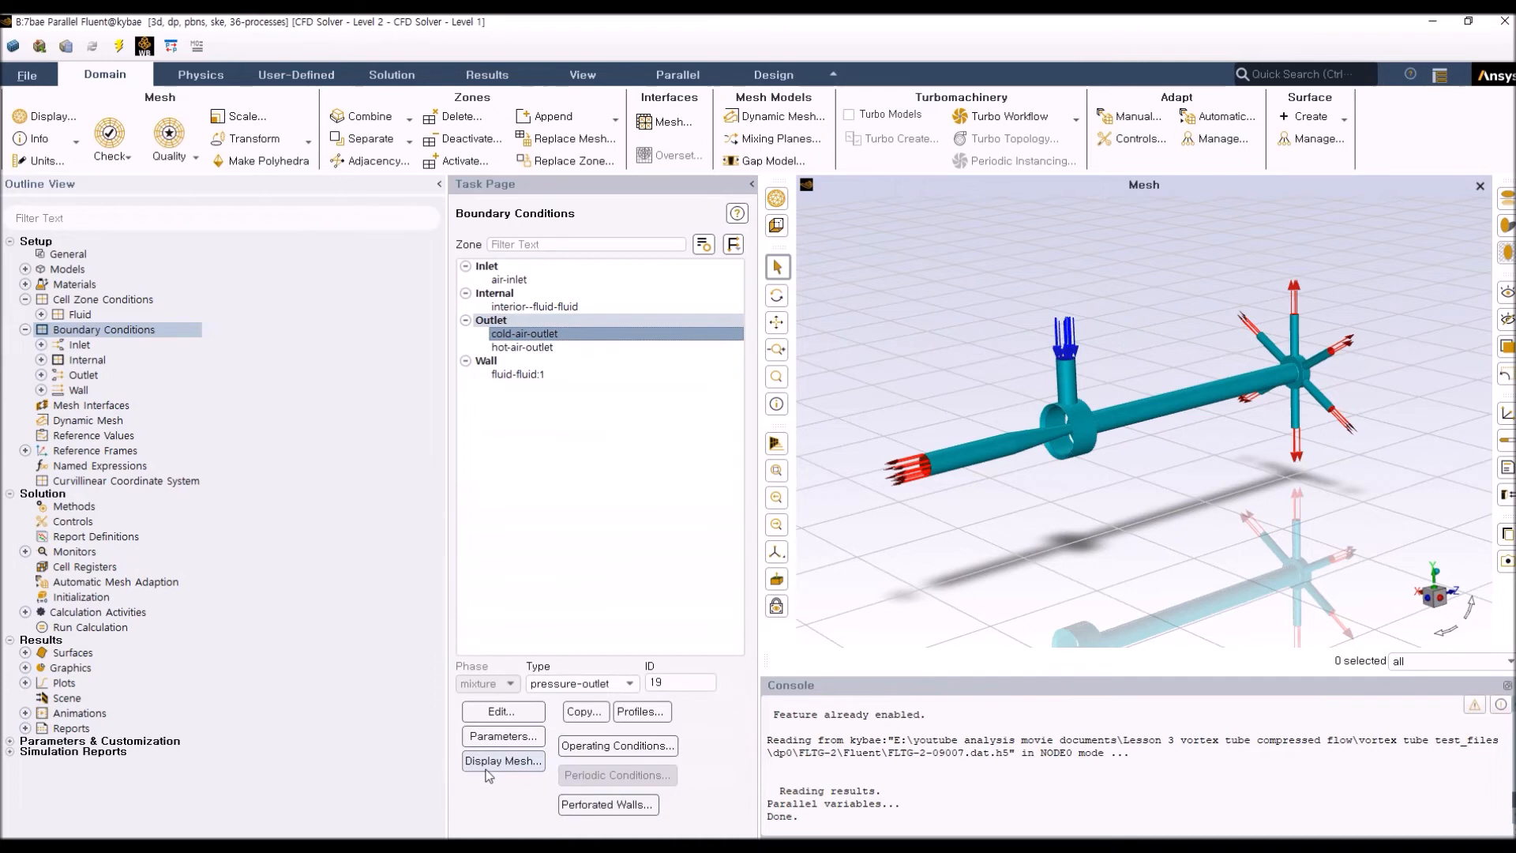
Review the backflow total temperature of the hot-air-outlet pressure outlet, closing it without changes
double_click(545, 348)
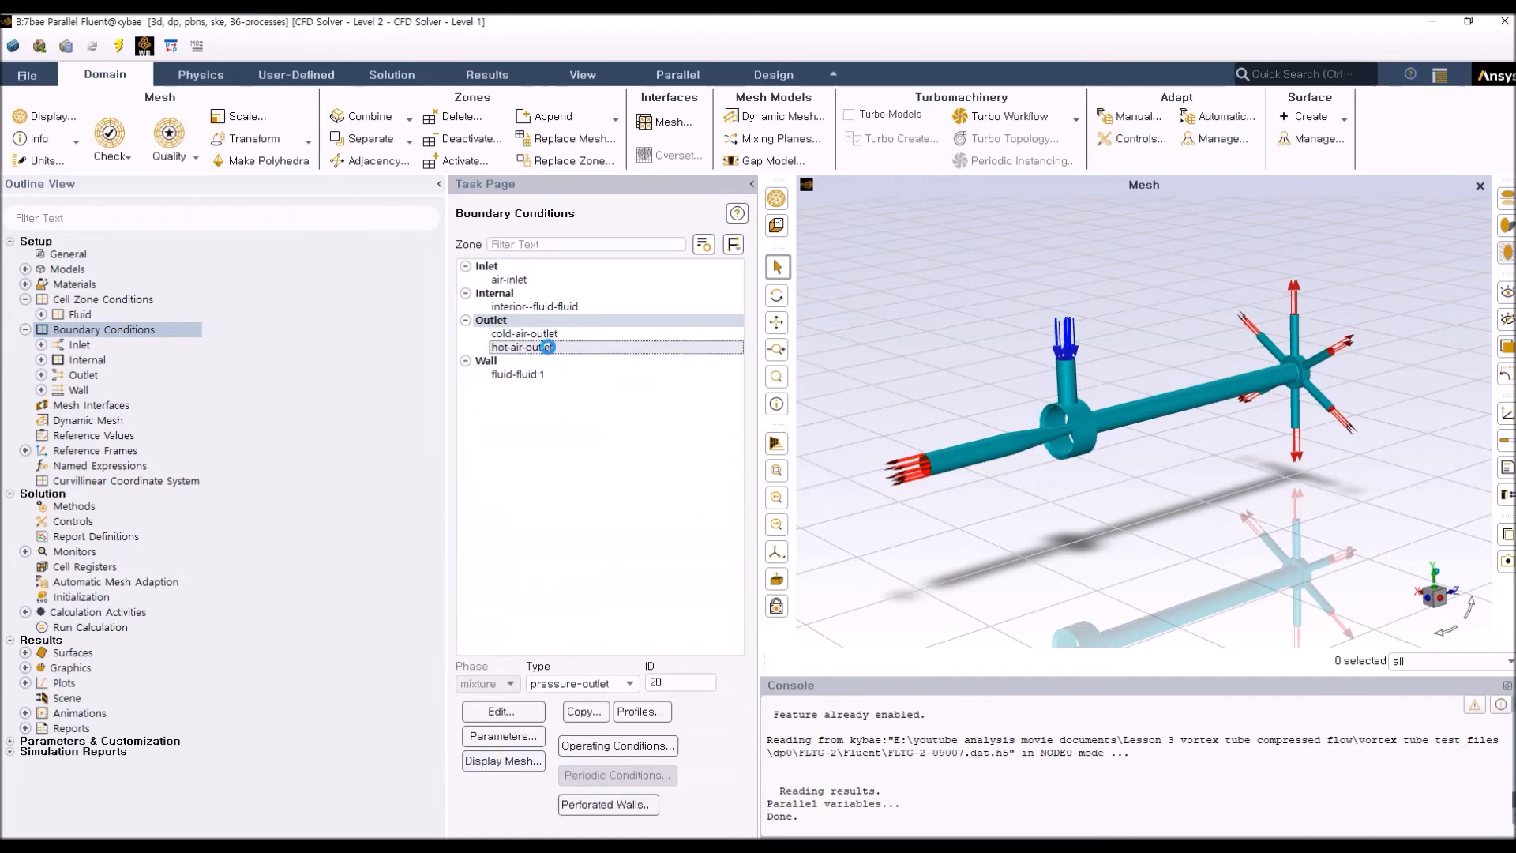
click(557, 478)
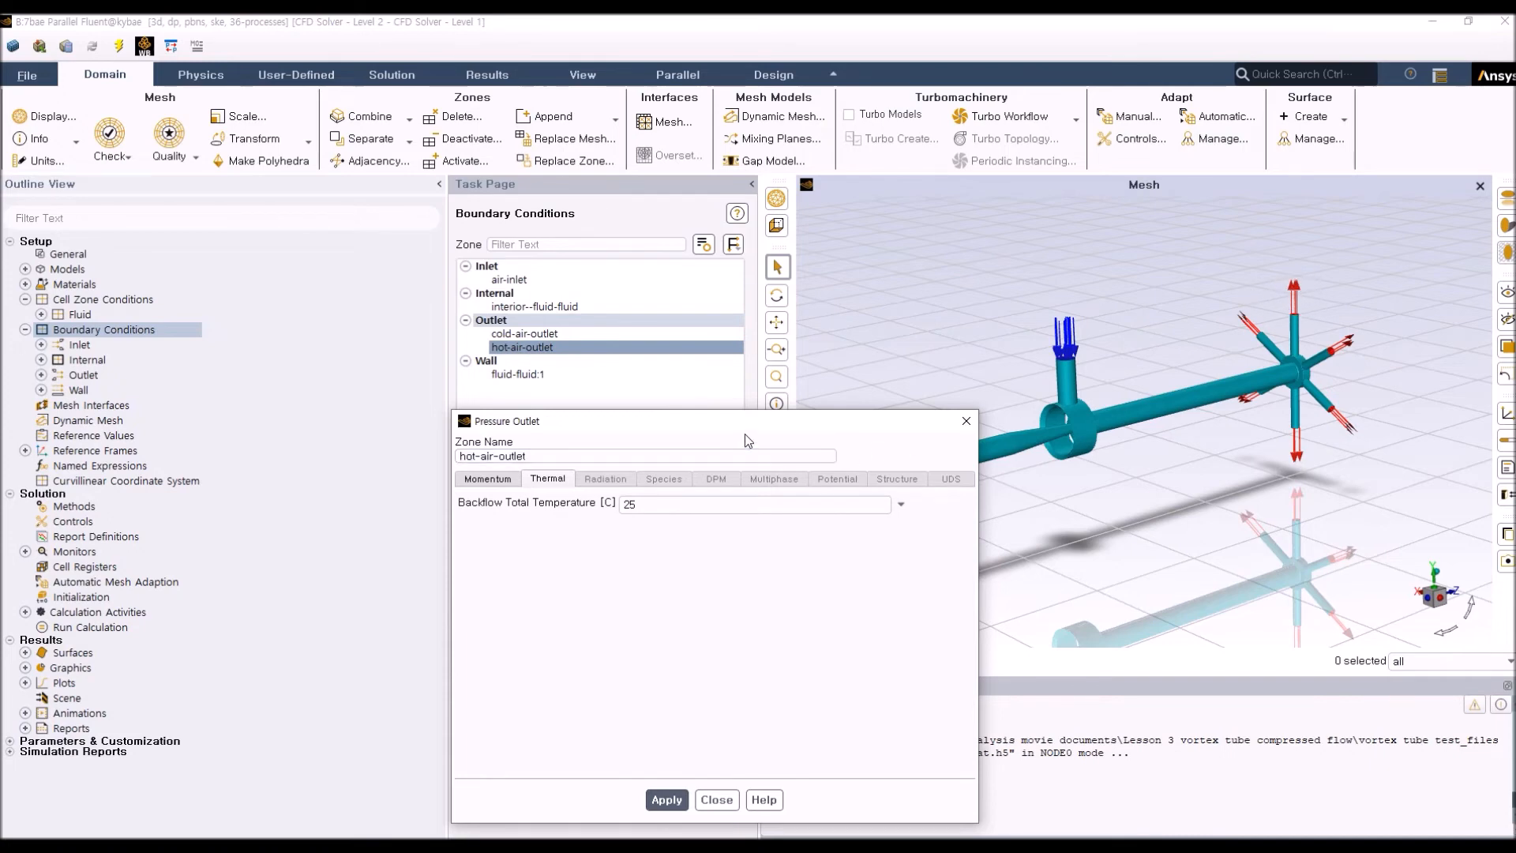
drag(745, 423, 641, 351)
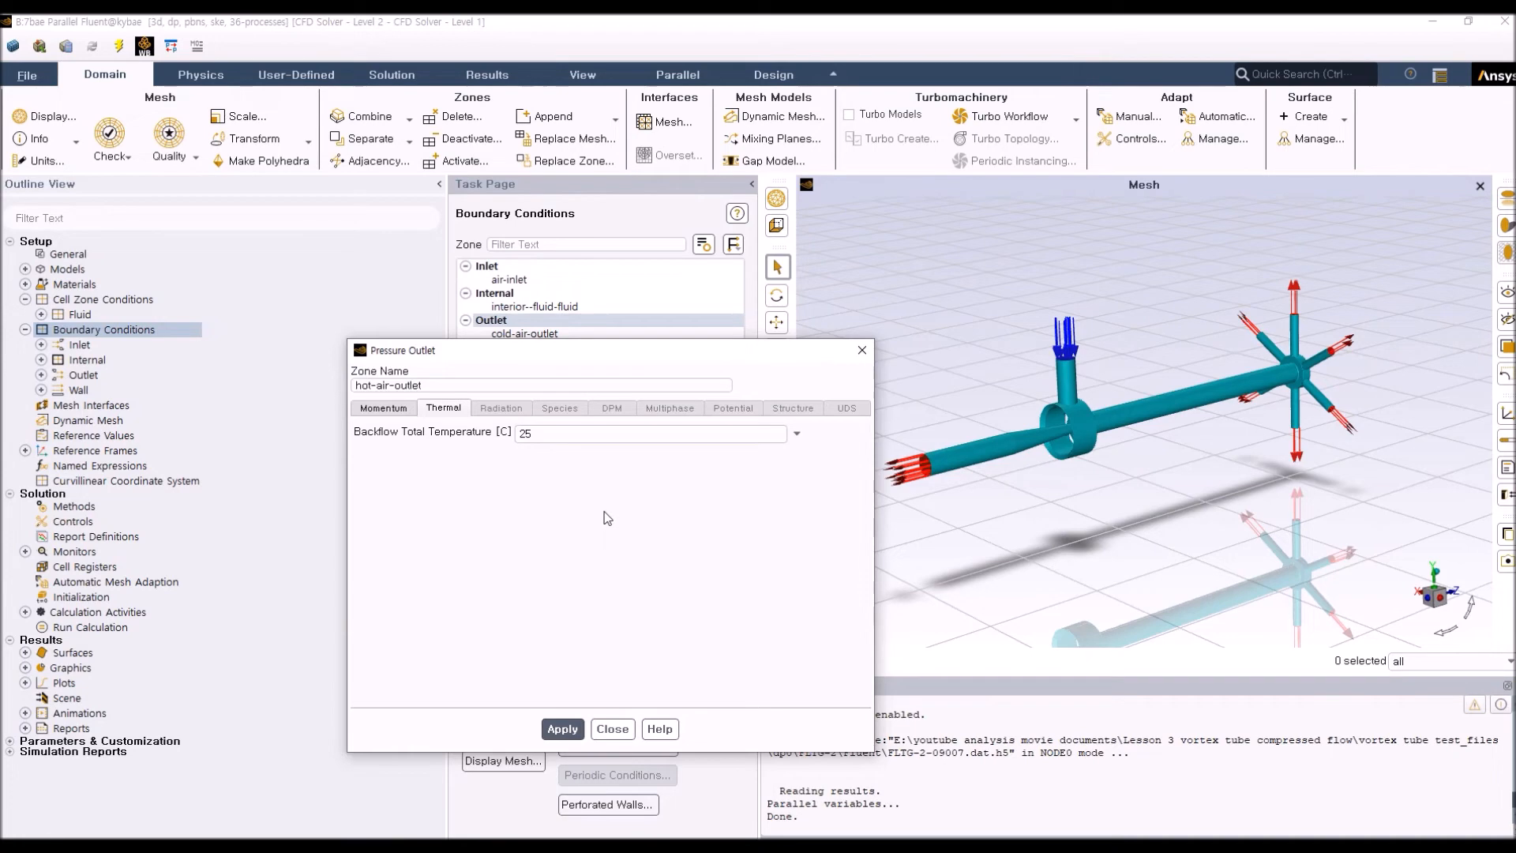
click(616, 726)
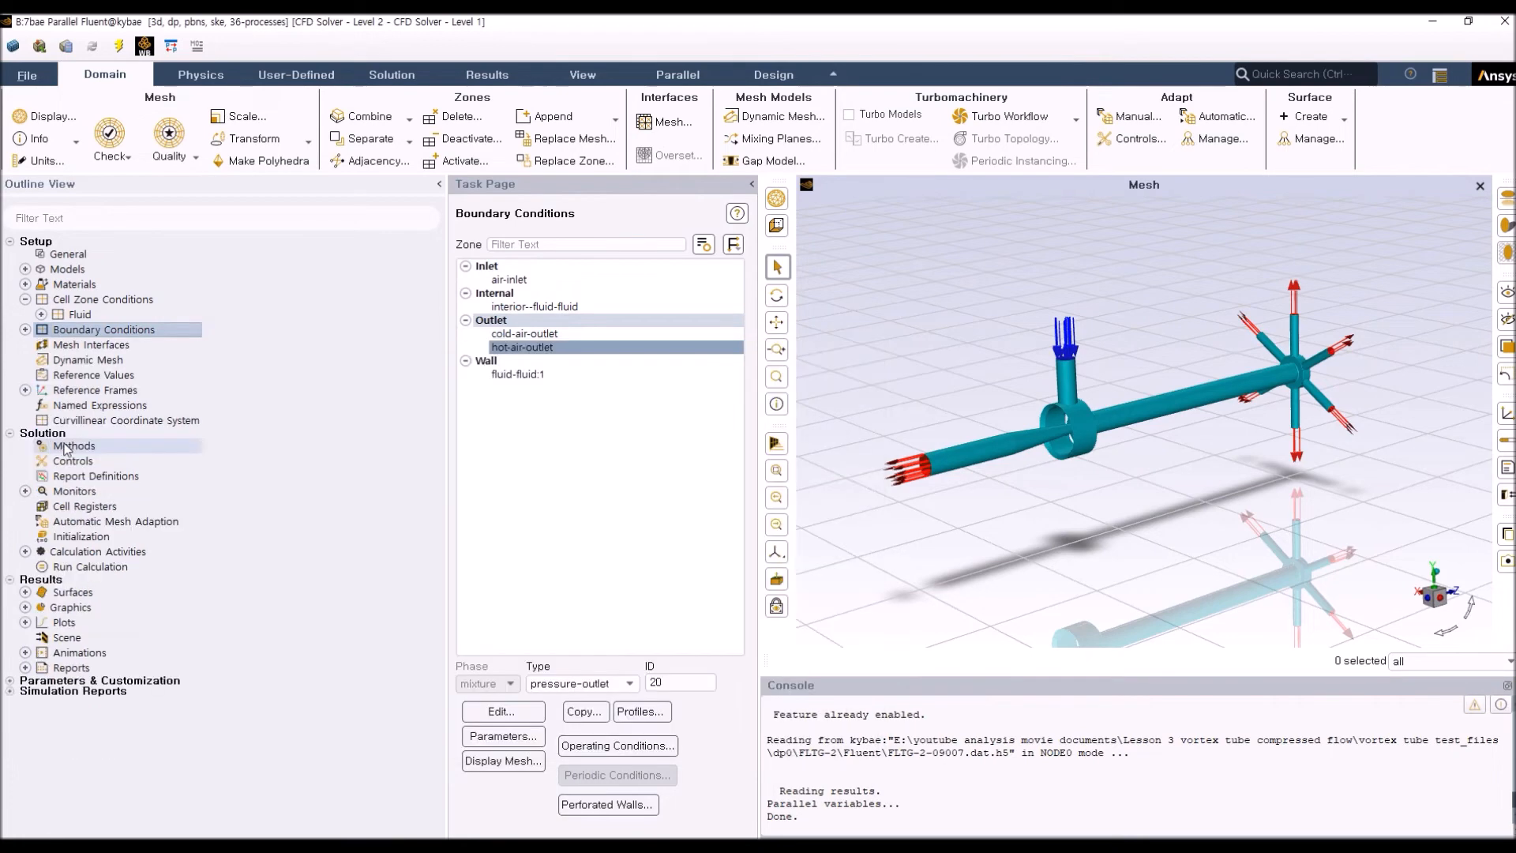
Review the solution methods in a widened task page, checking the available pressure-velocity coupling schemes without changing the selection
click(73, 445)
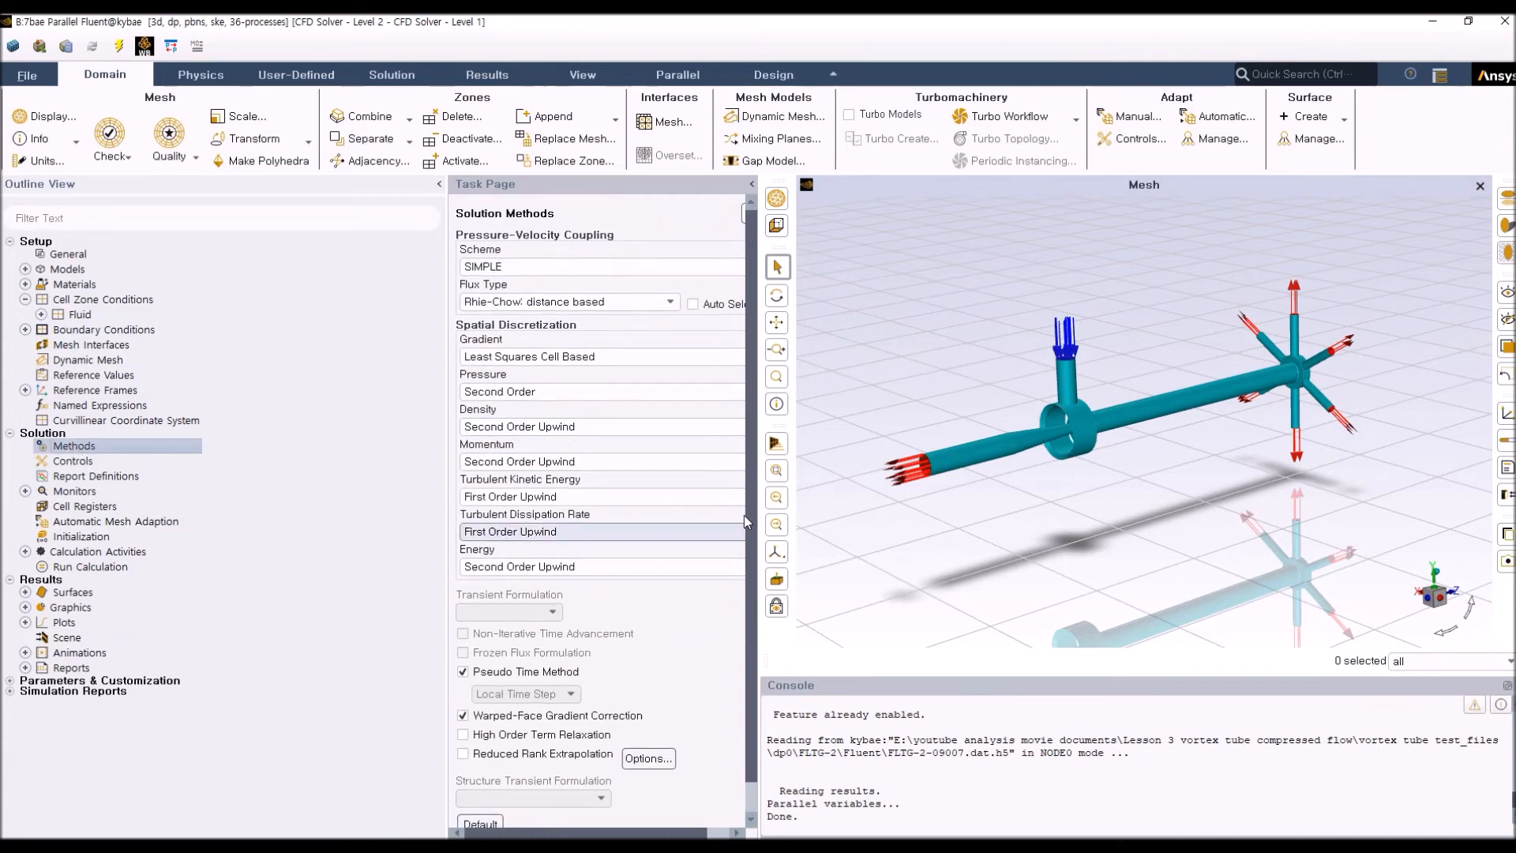
drag(447, 388, 350, 389)
click(724, 268)
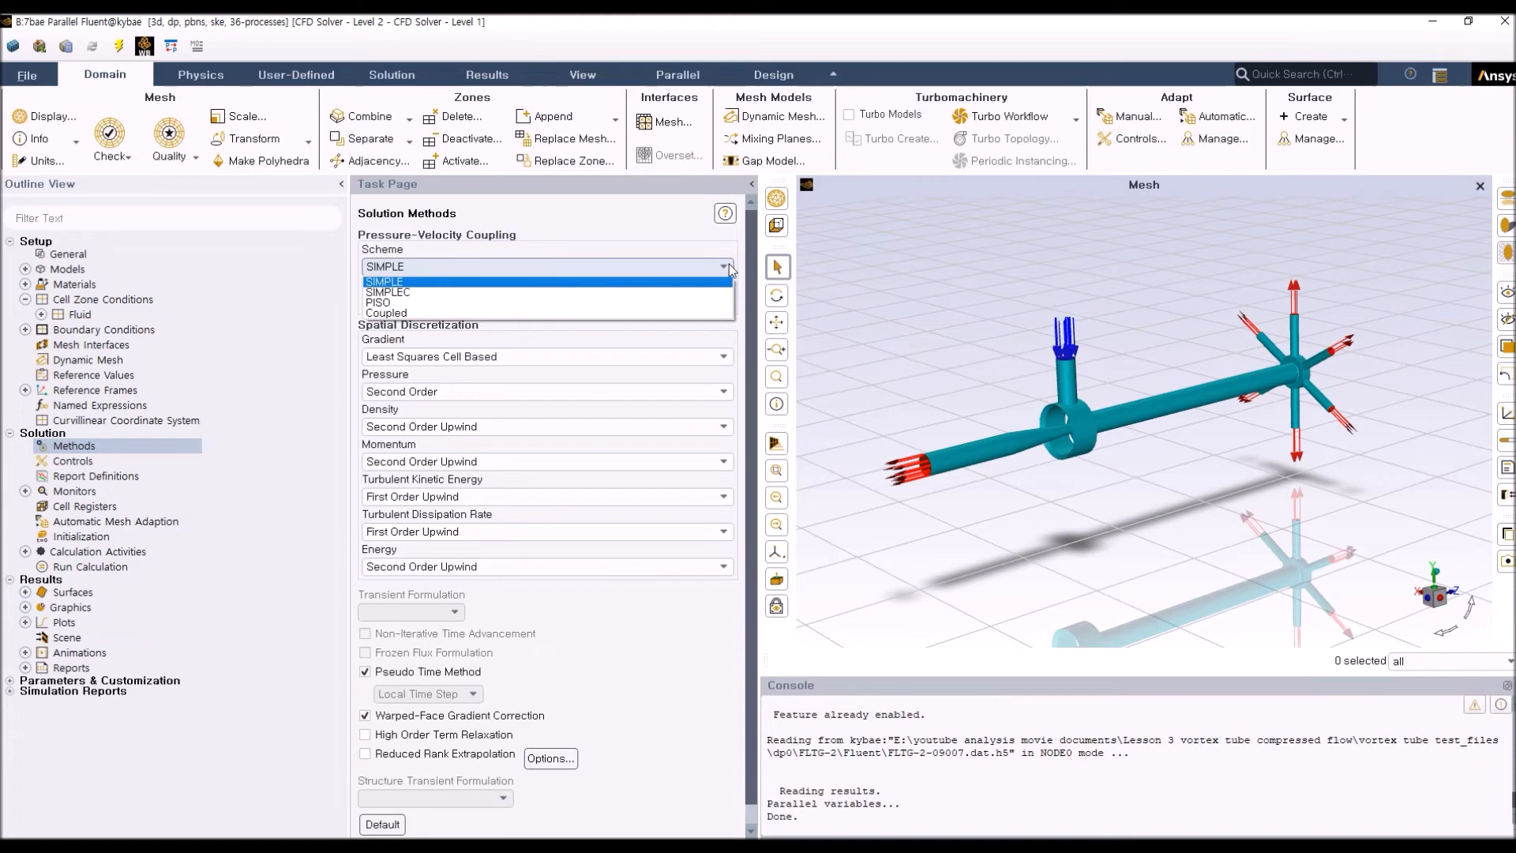
click(555, 210)
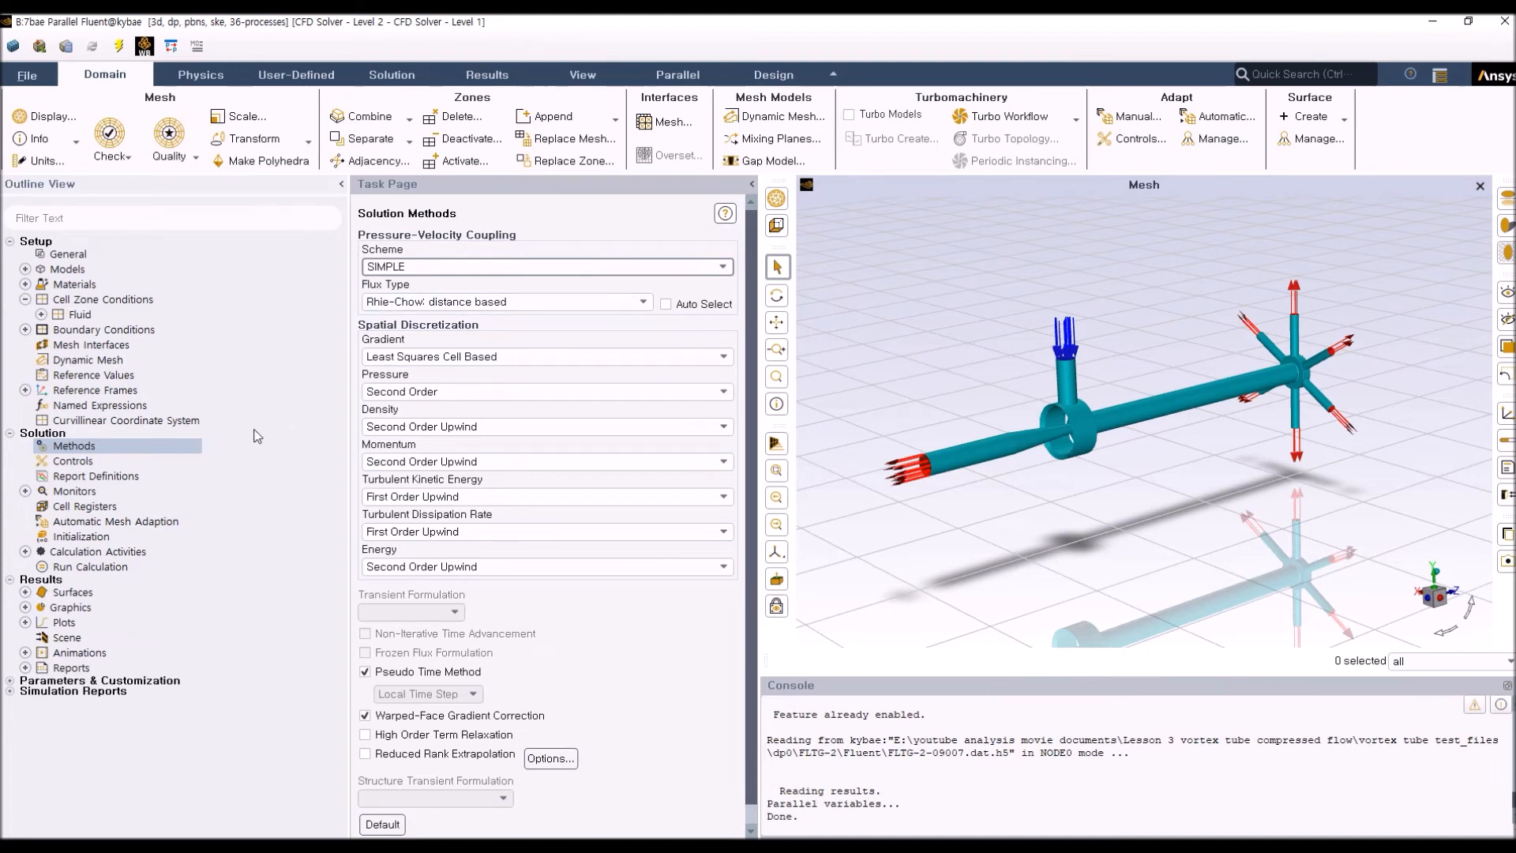
Review the solution controls with their pseudo time Courant number, followed by the initialization and run calculation settings
click(80, 465)
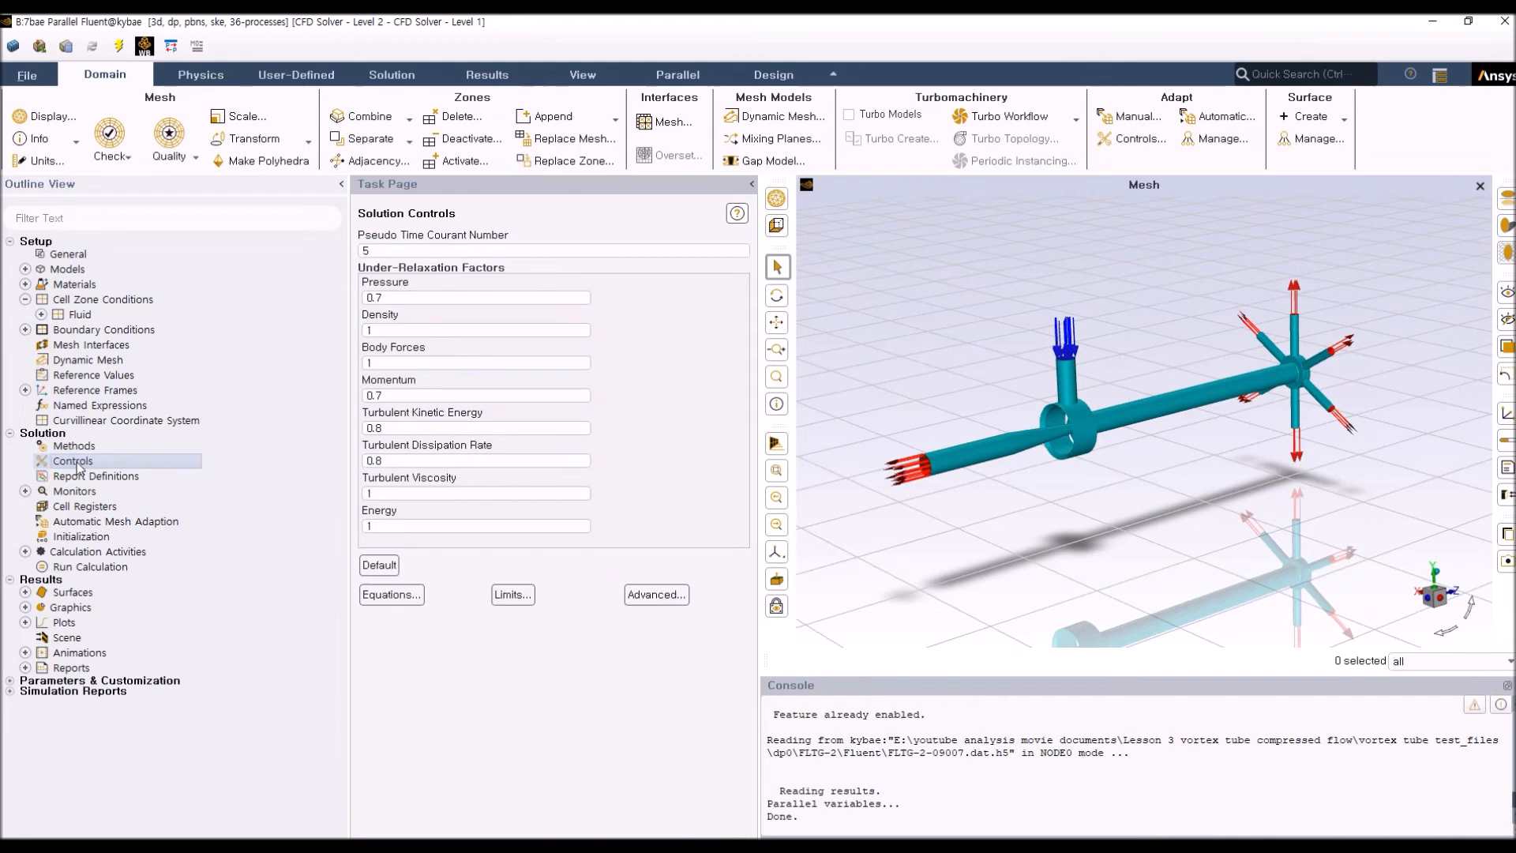
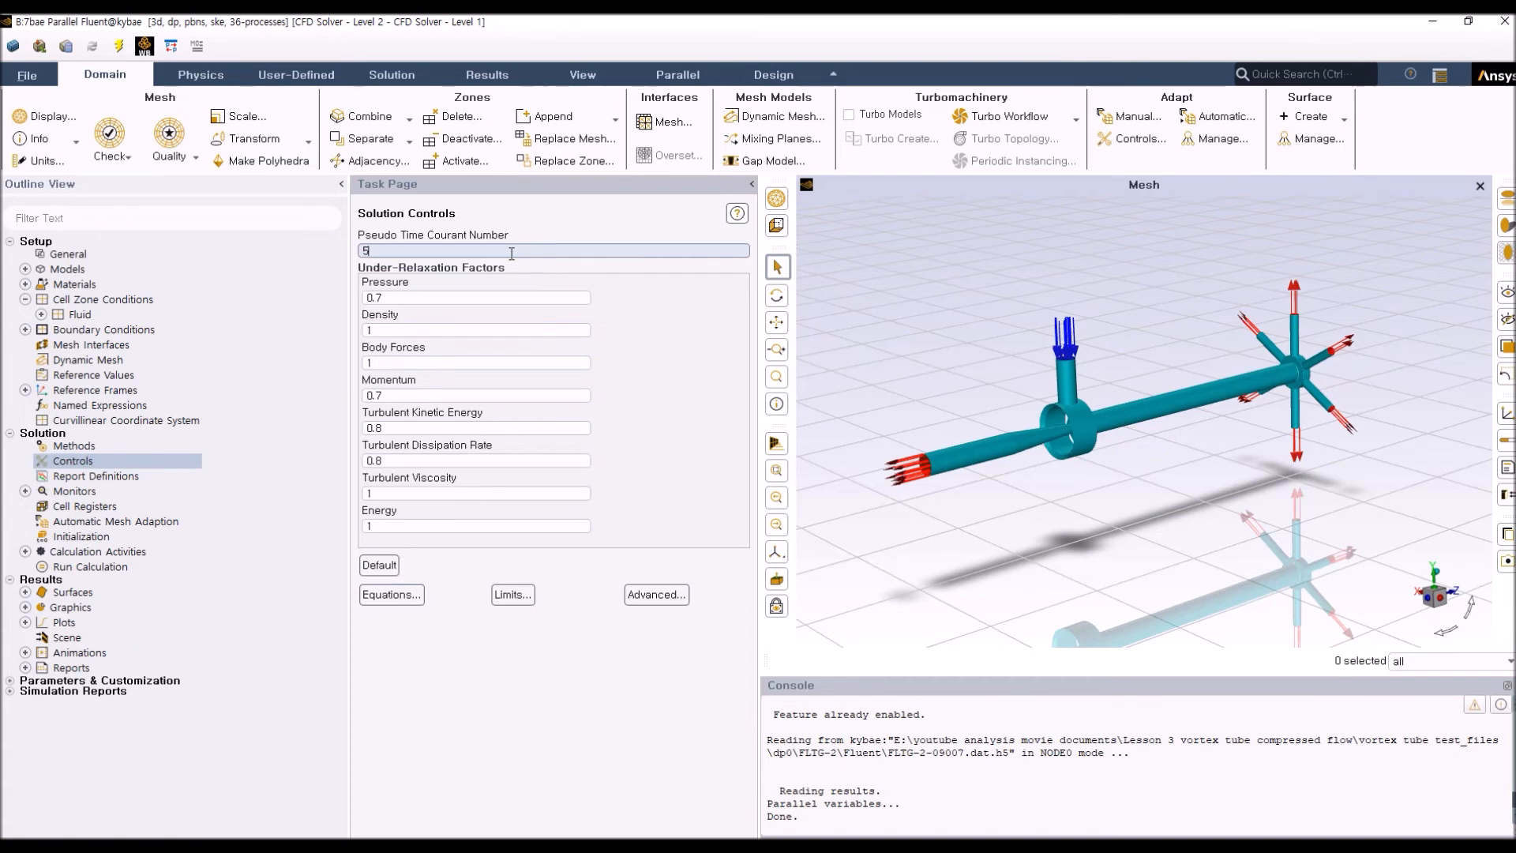
click(511, 253)
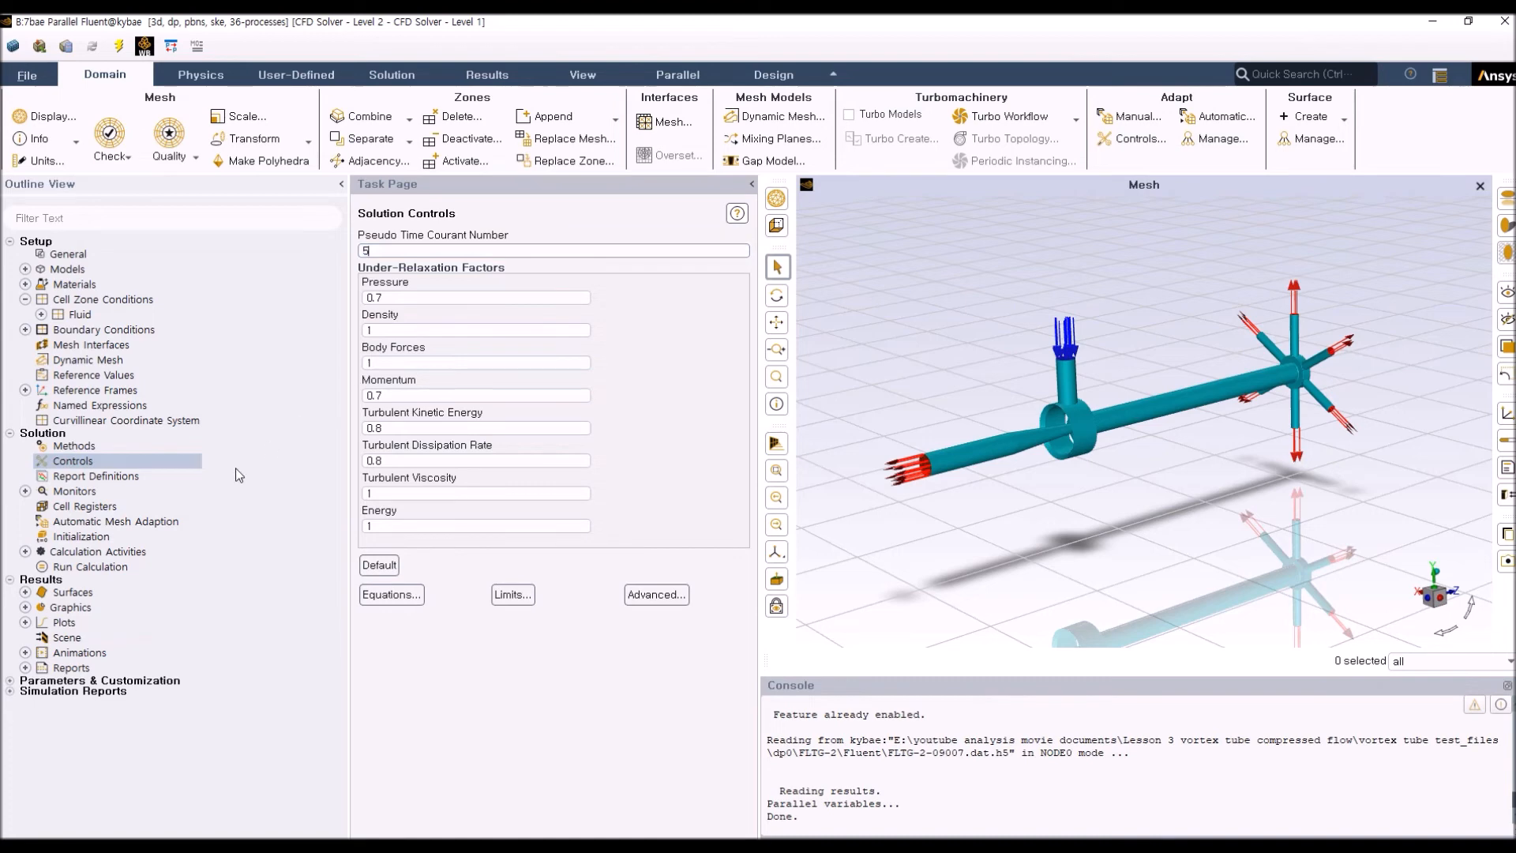
click(87, 541)
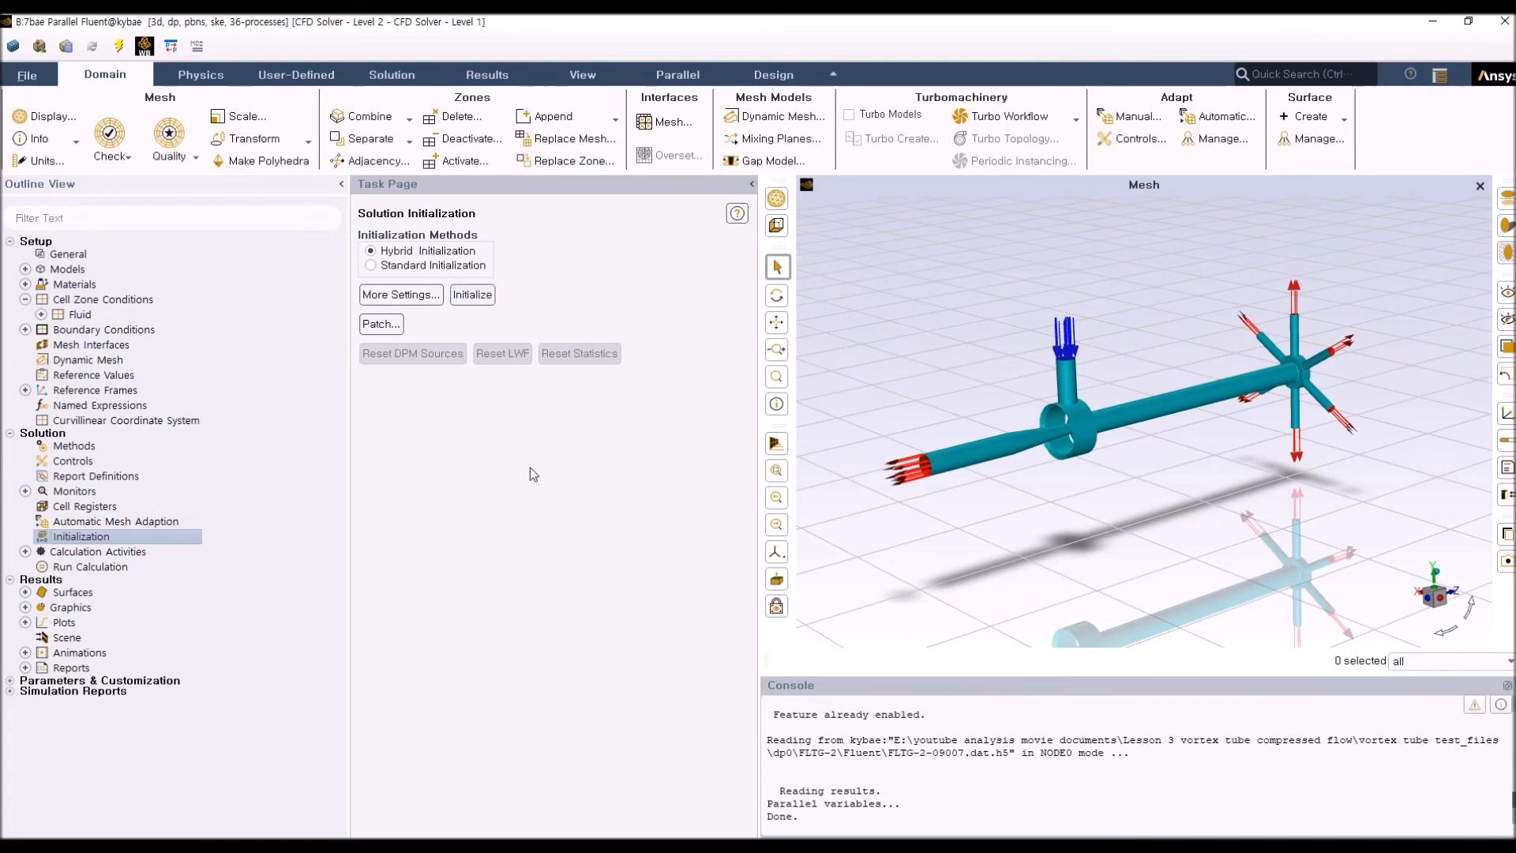
click(107, 566)
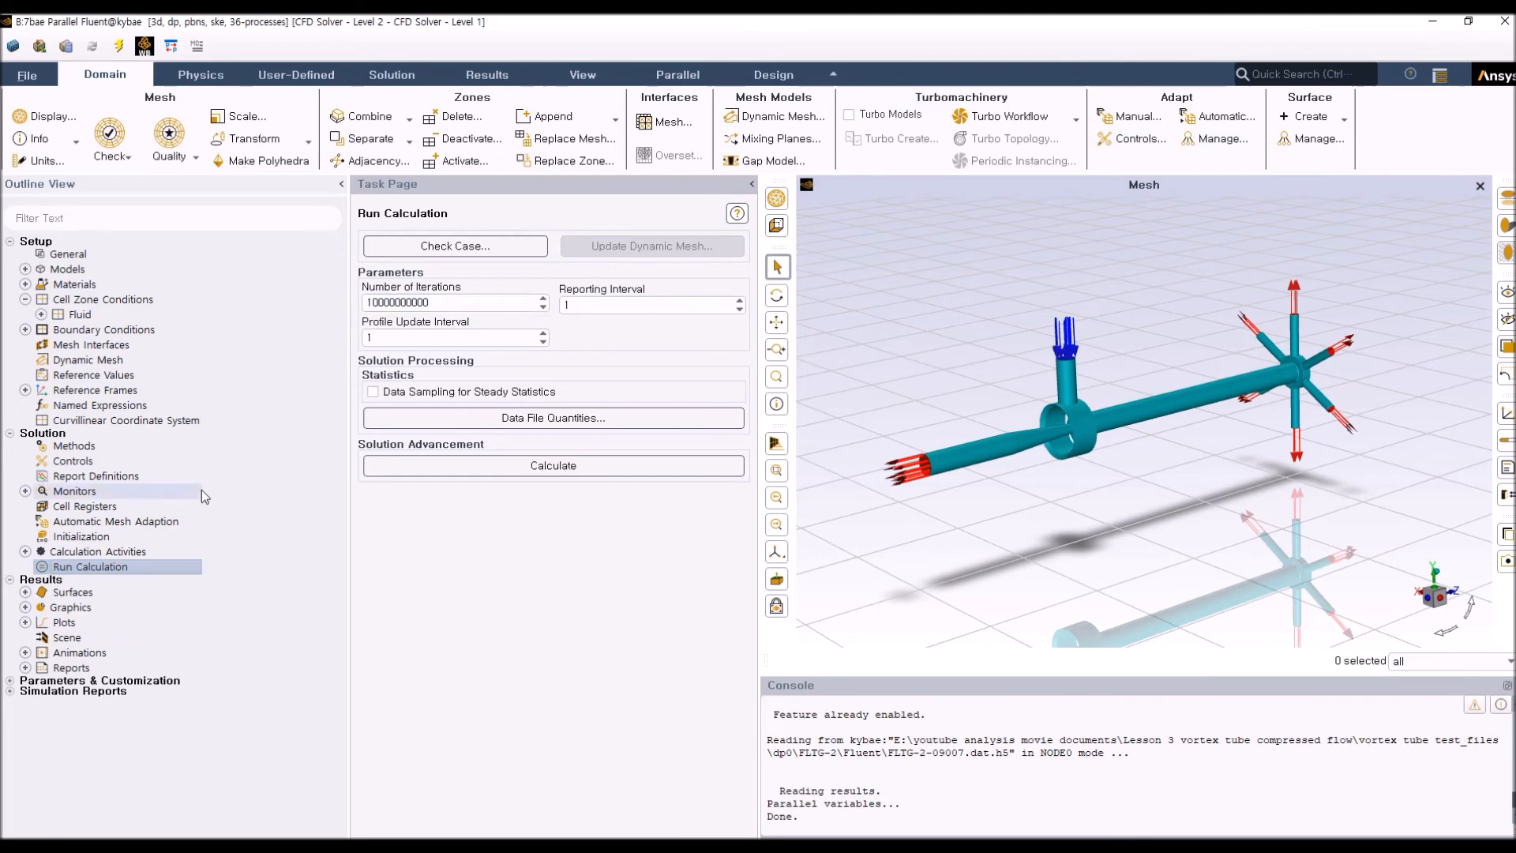
Review the residual monitors' absolute convergence criteria alongside the number of iterations, closing the residual settings without changes
click(25, 491)
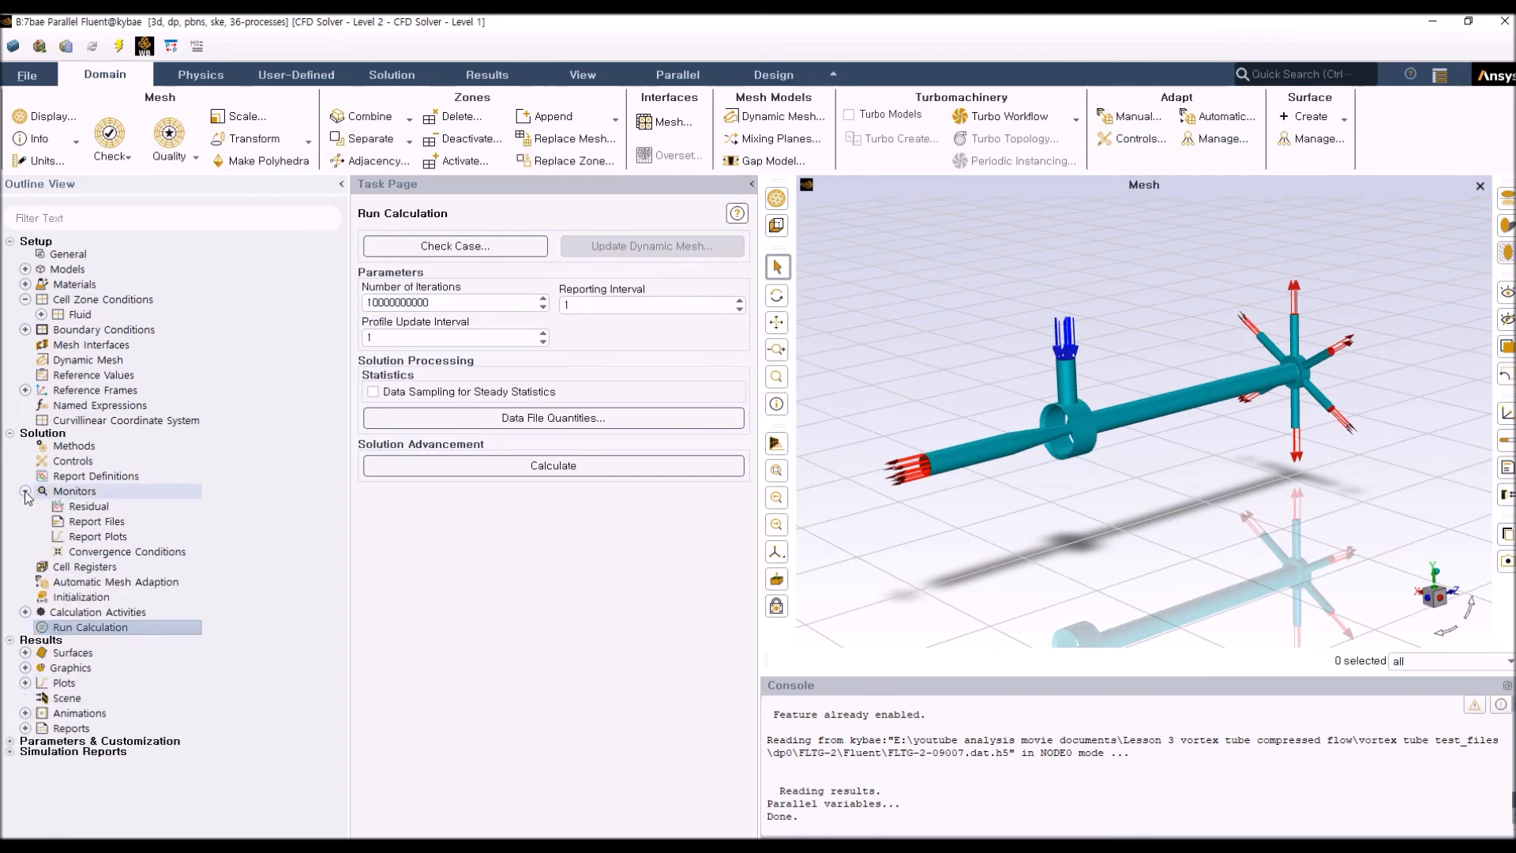
click(70, 492)
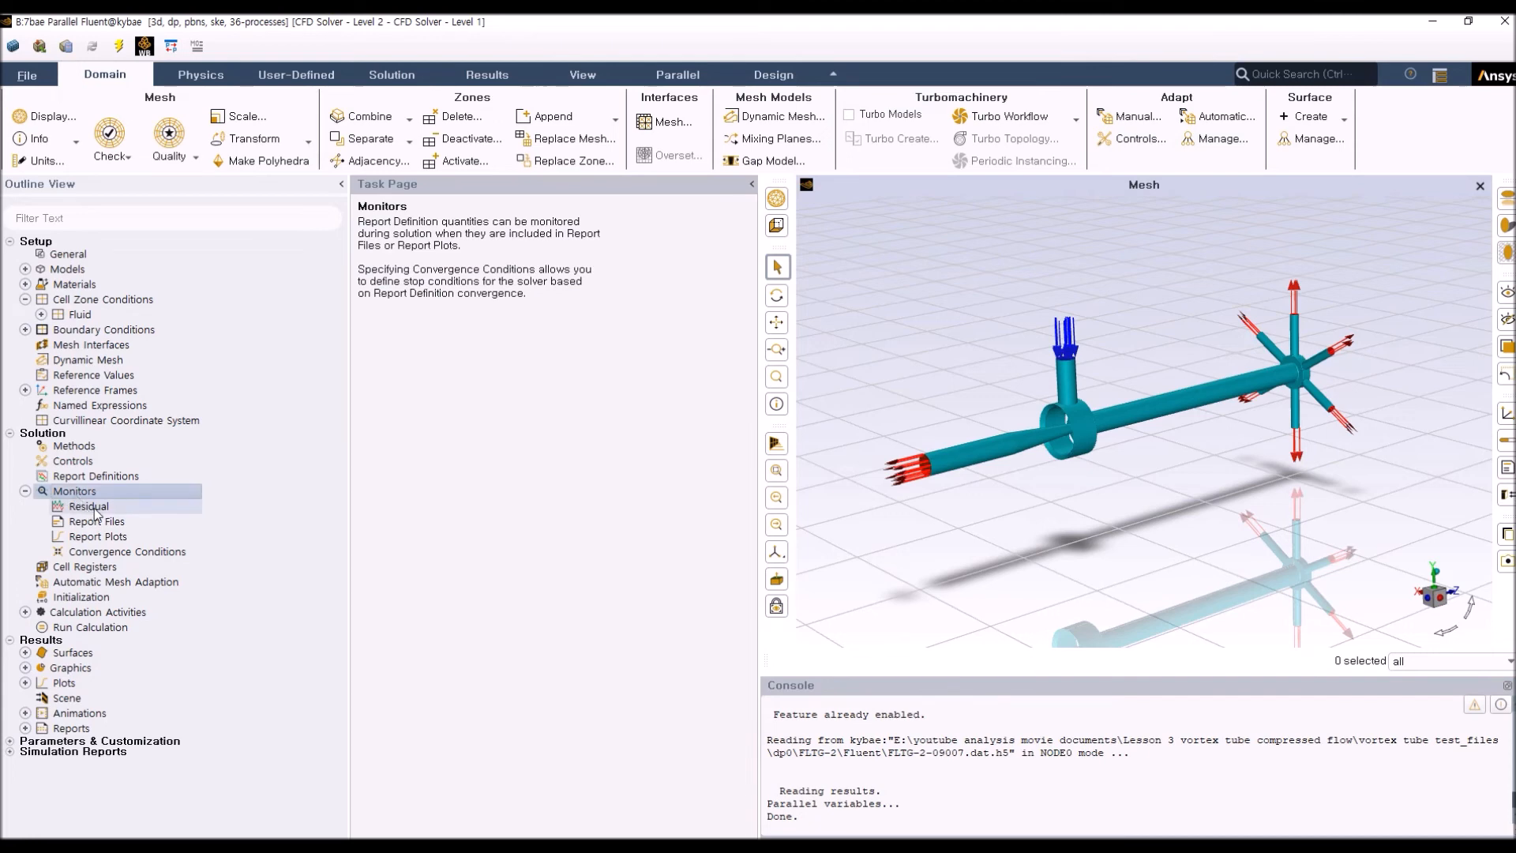
double_click(92, 510)
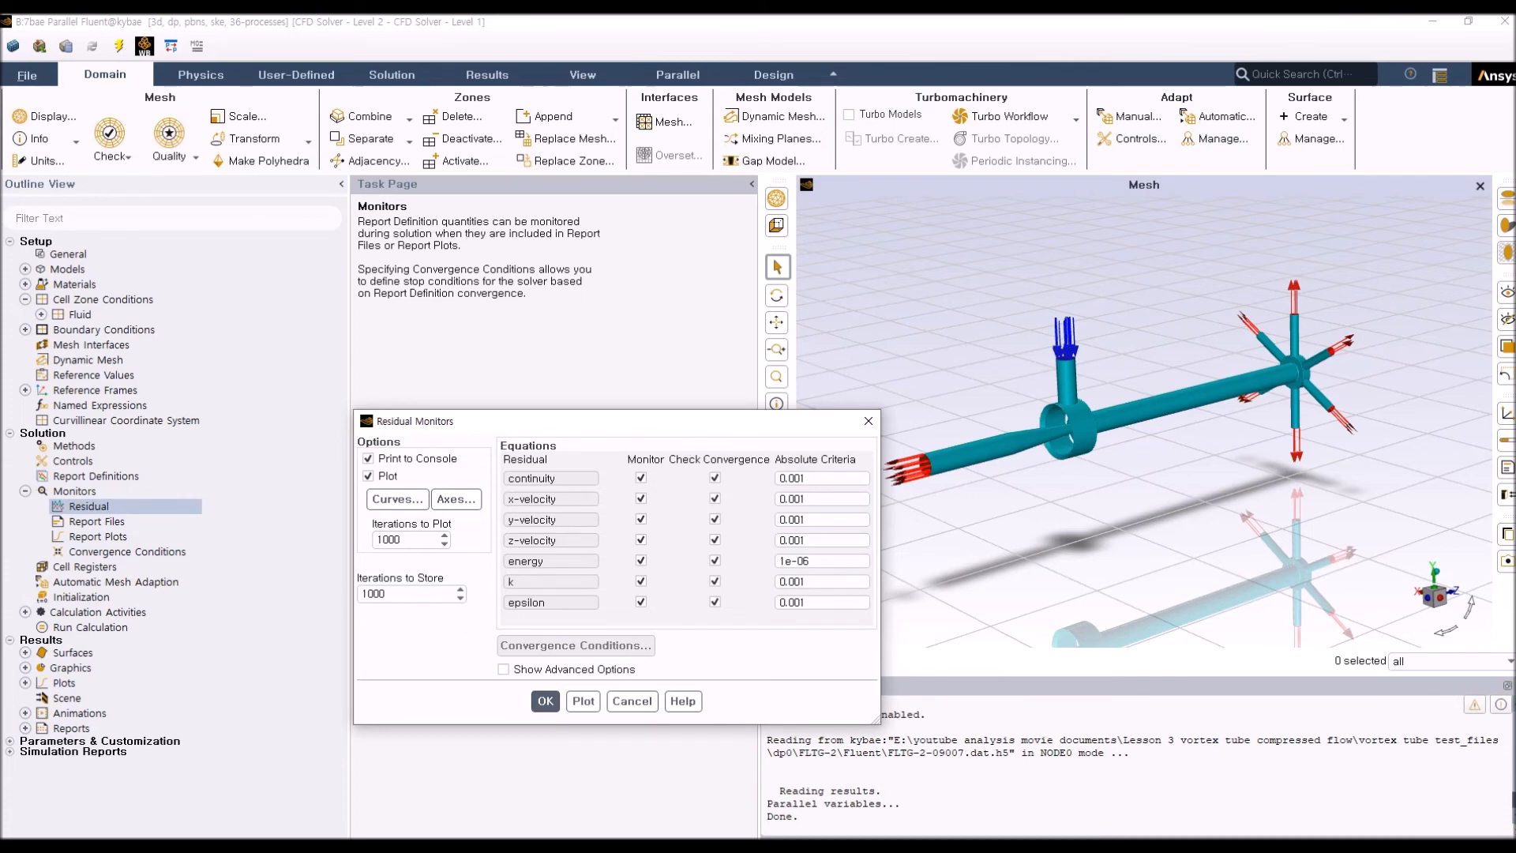
drag(710, 426, 604, 393)
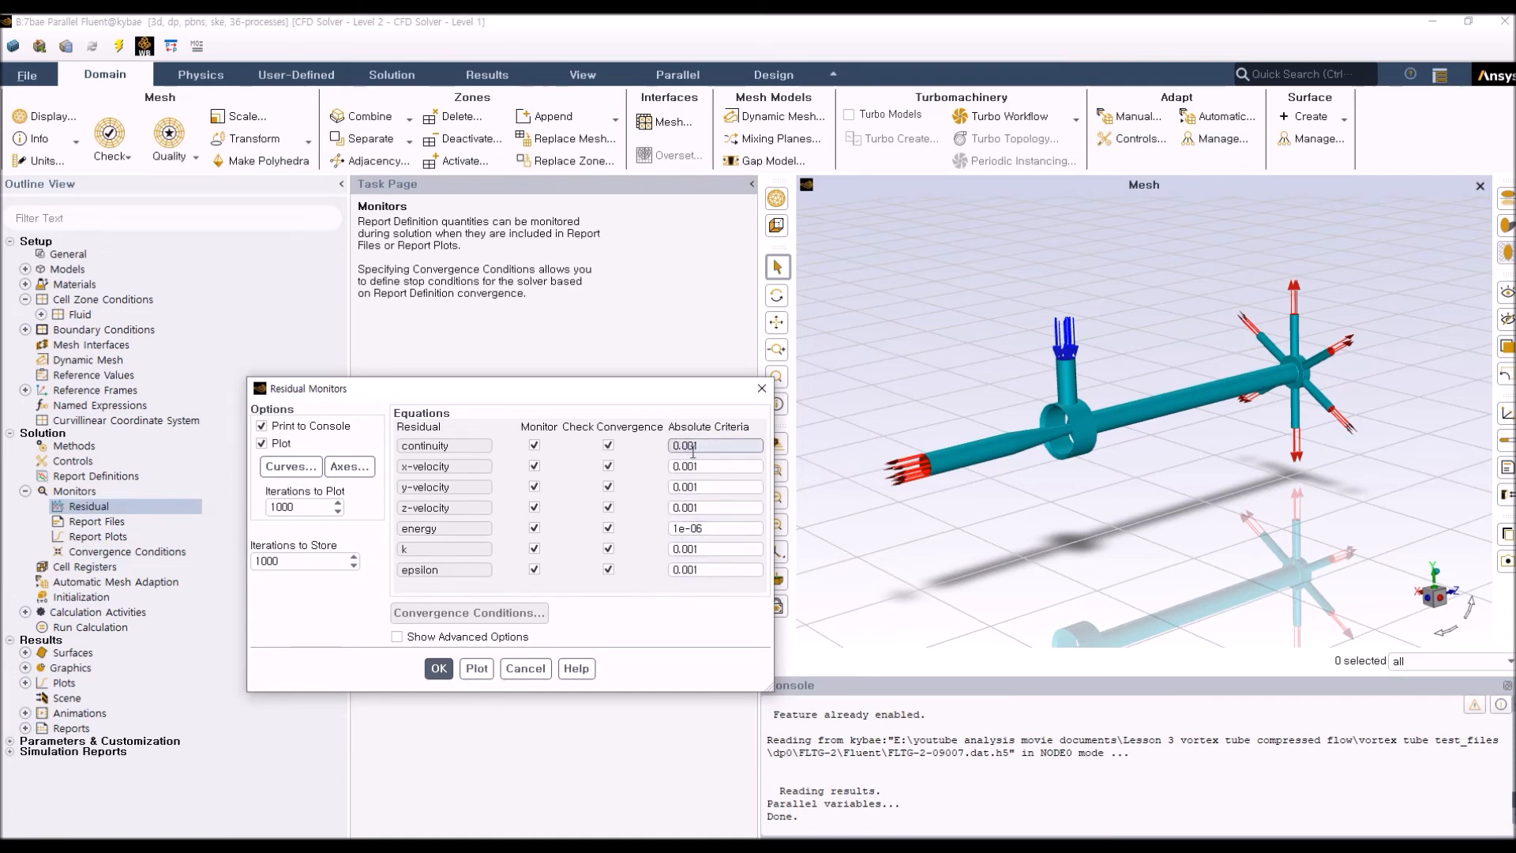
click(95, 629)
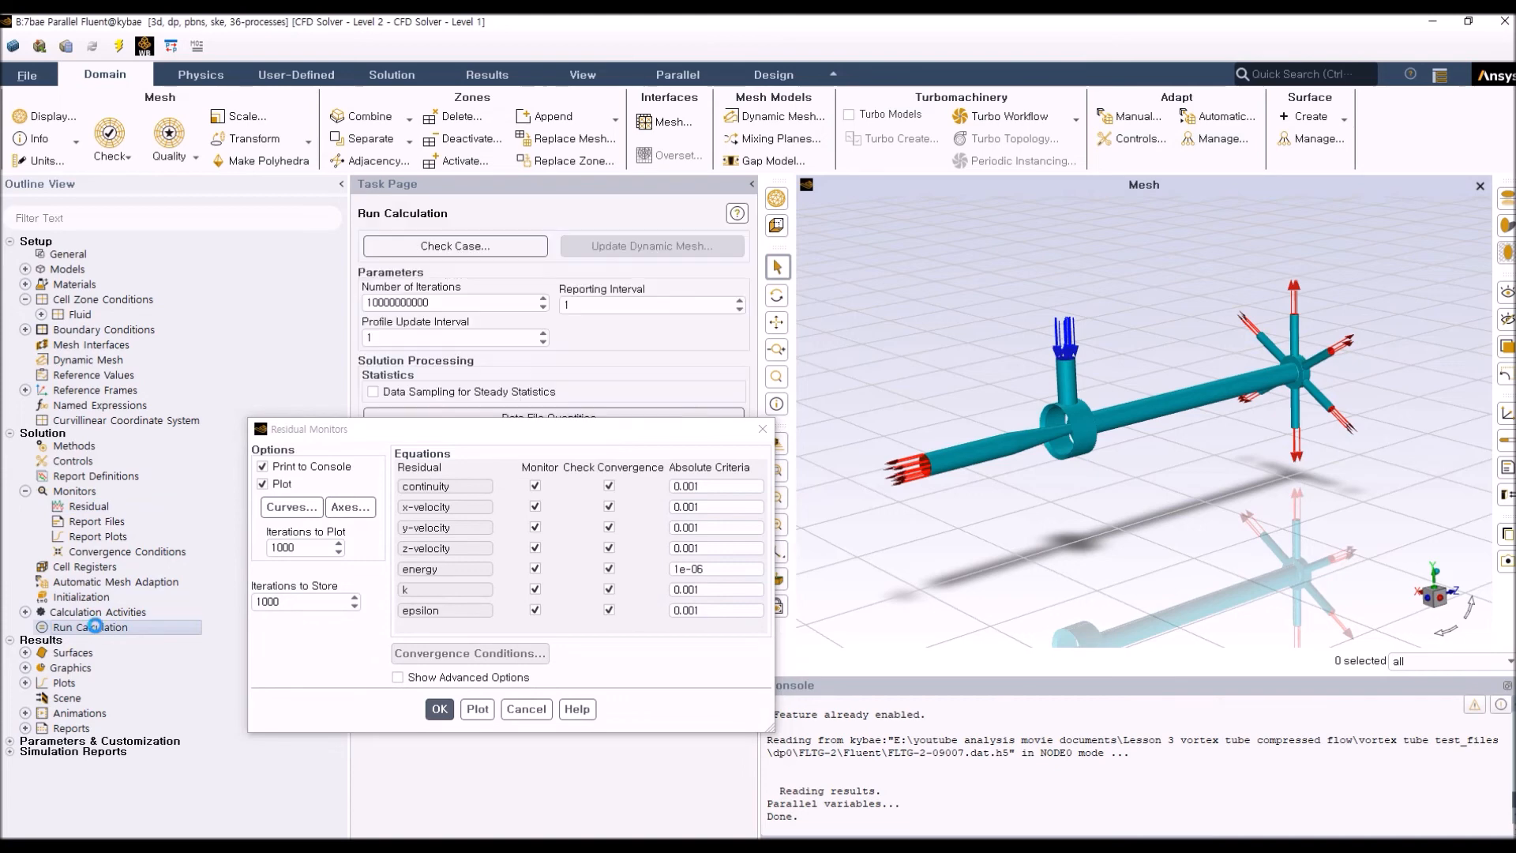
click(388, 302)
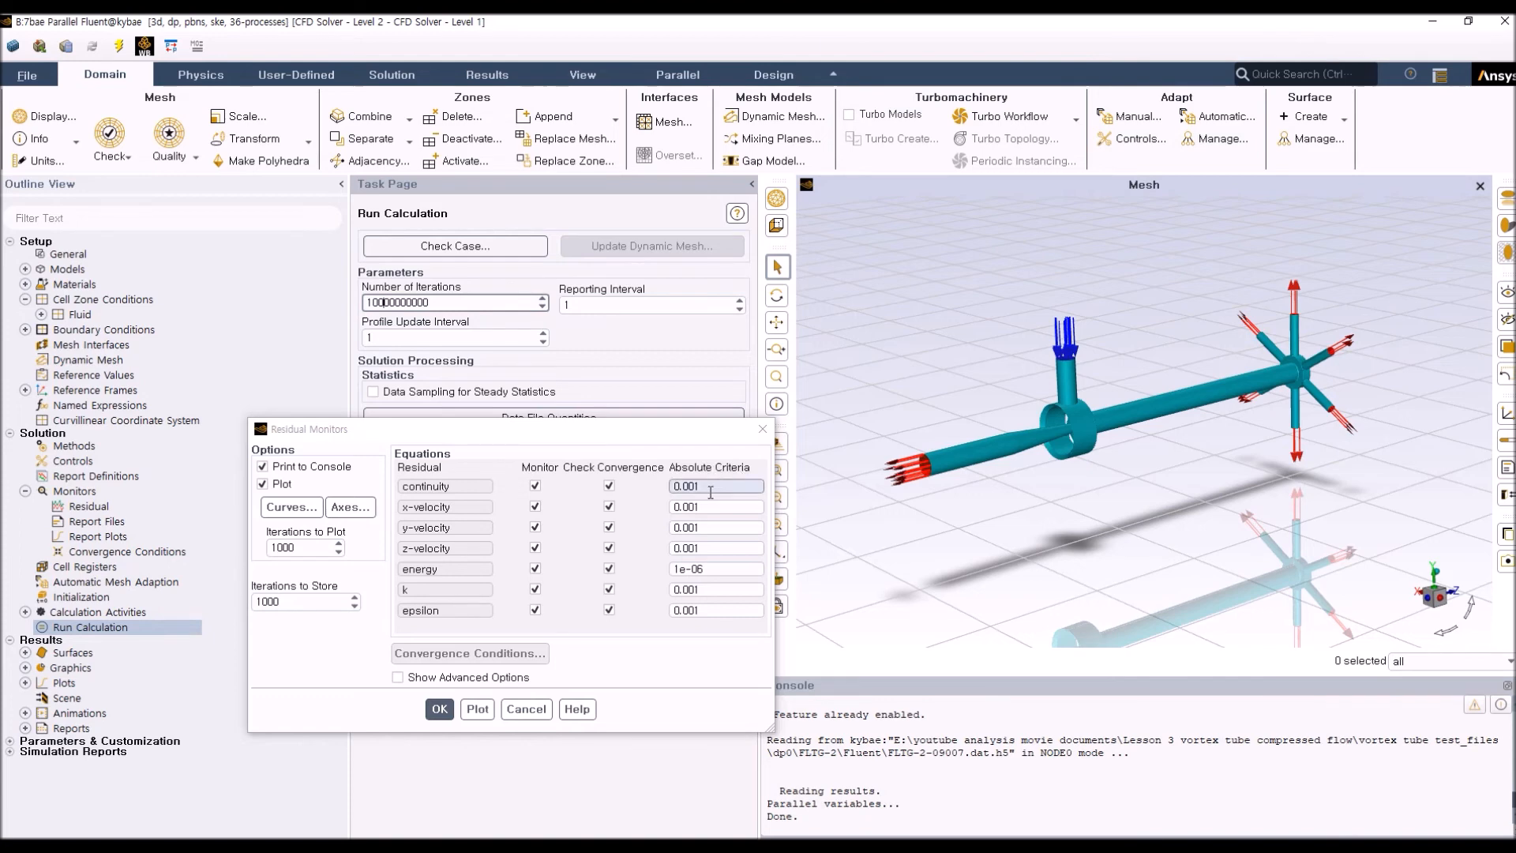
click(686, 485)
click(466, 304)
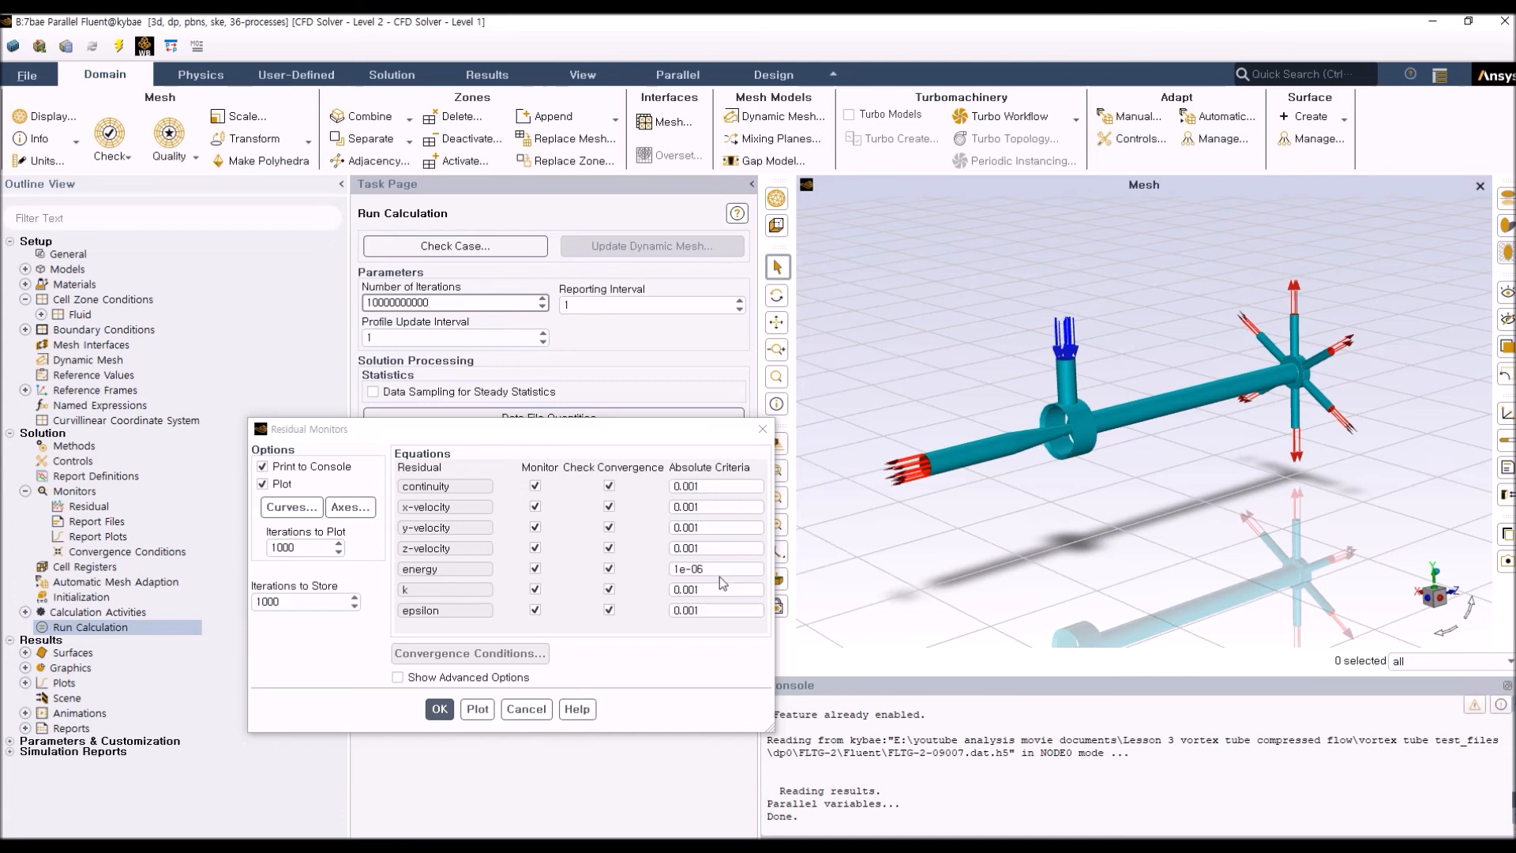
click(689, 487)
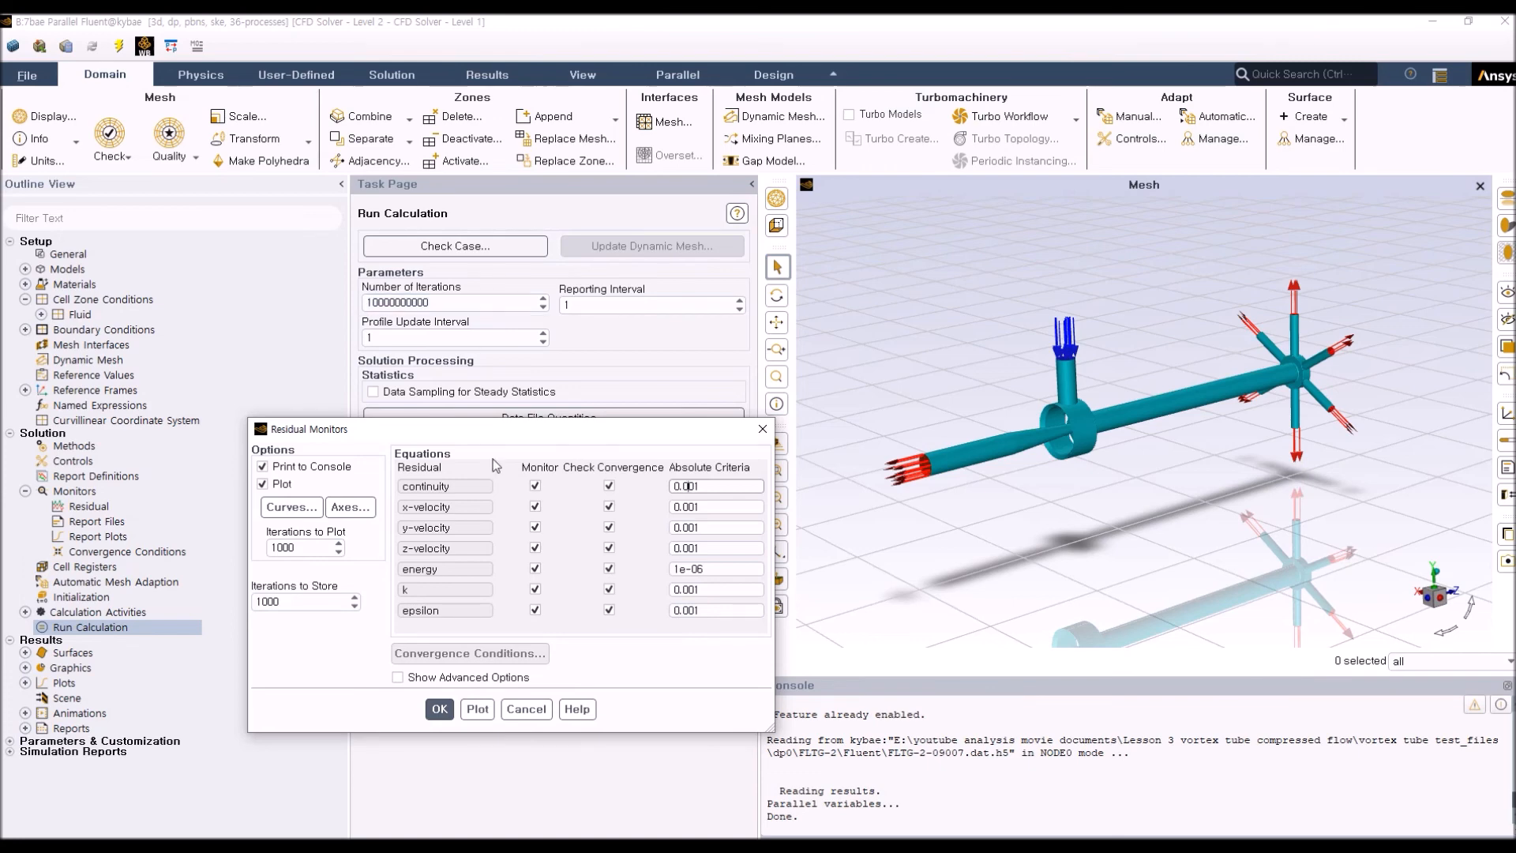
click(533, 712)
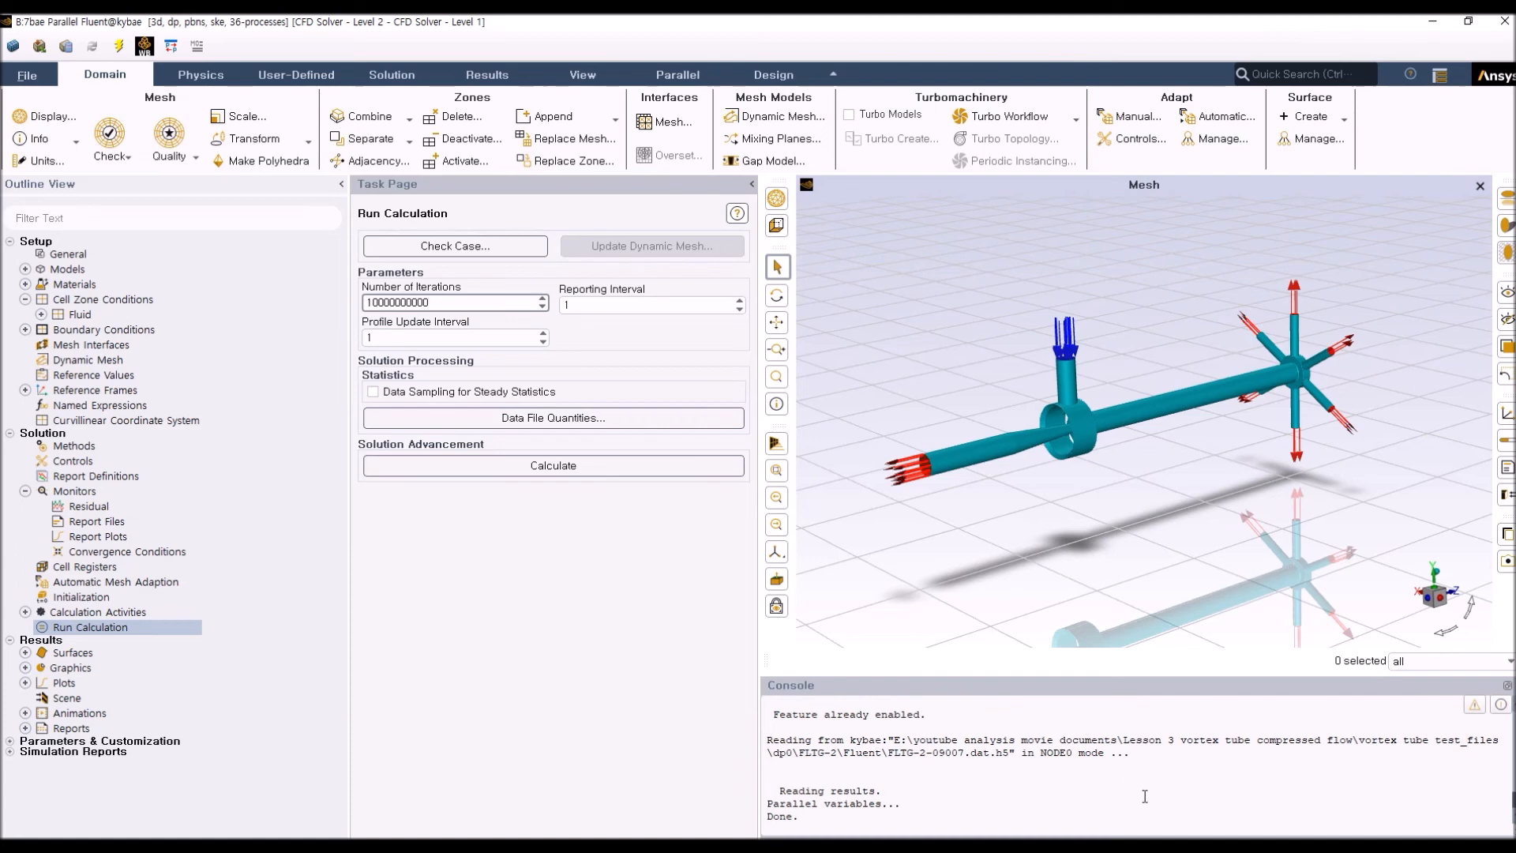
Plot the scaled residuals of the solved case and close the residual monitor settings
click(392, 77)
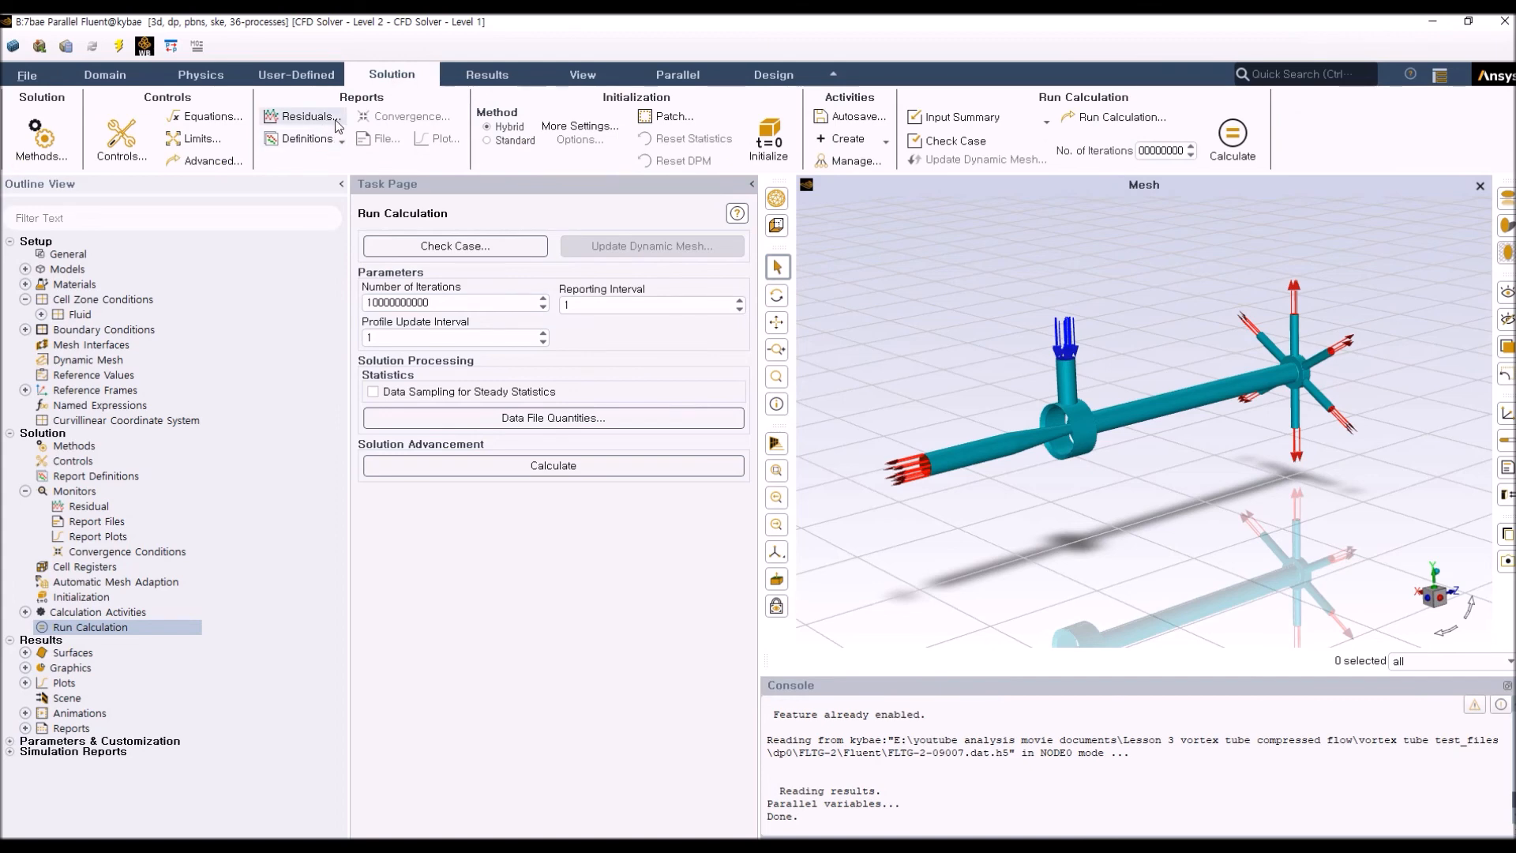
click(303, 116)
click(478, 708)
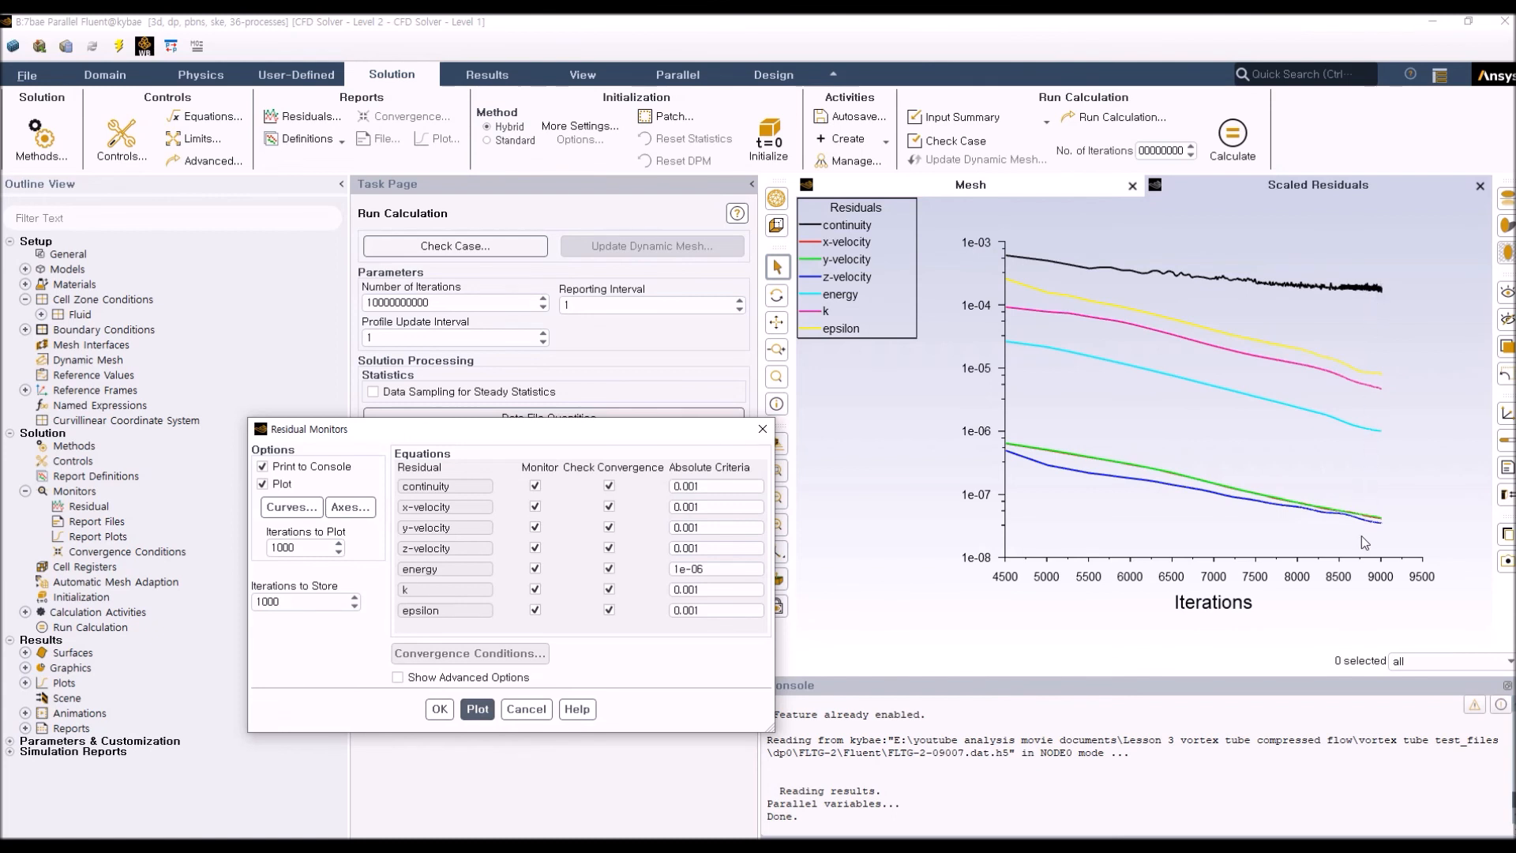
click(525, 708)
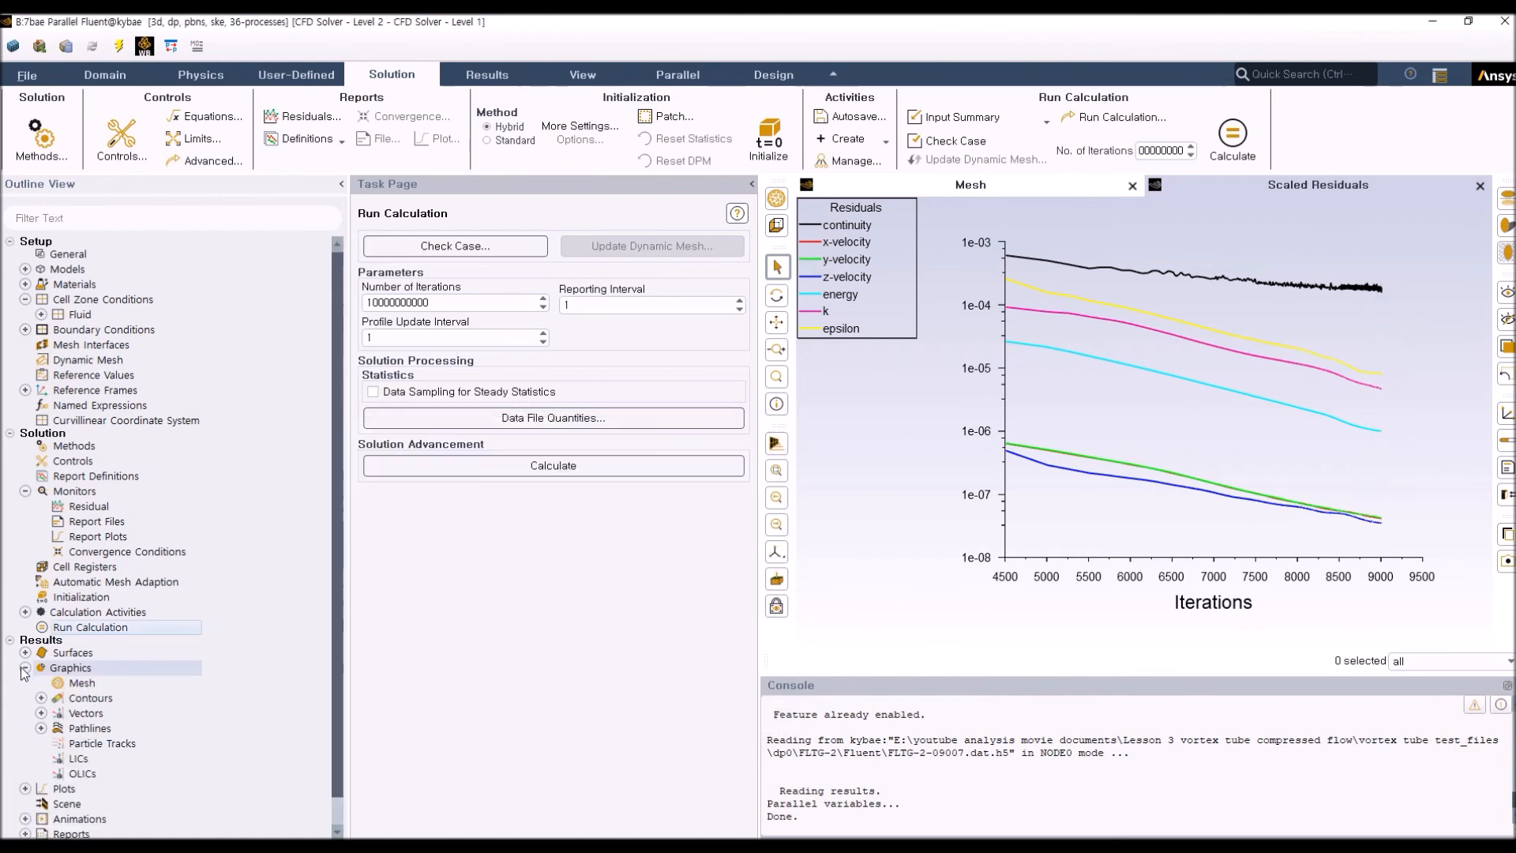
Display the existing contour-1 as filled static pressure contours on plane-4
click(25, 667)
click(41, 673)
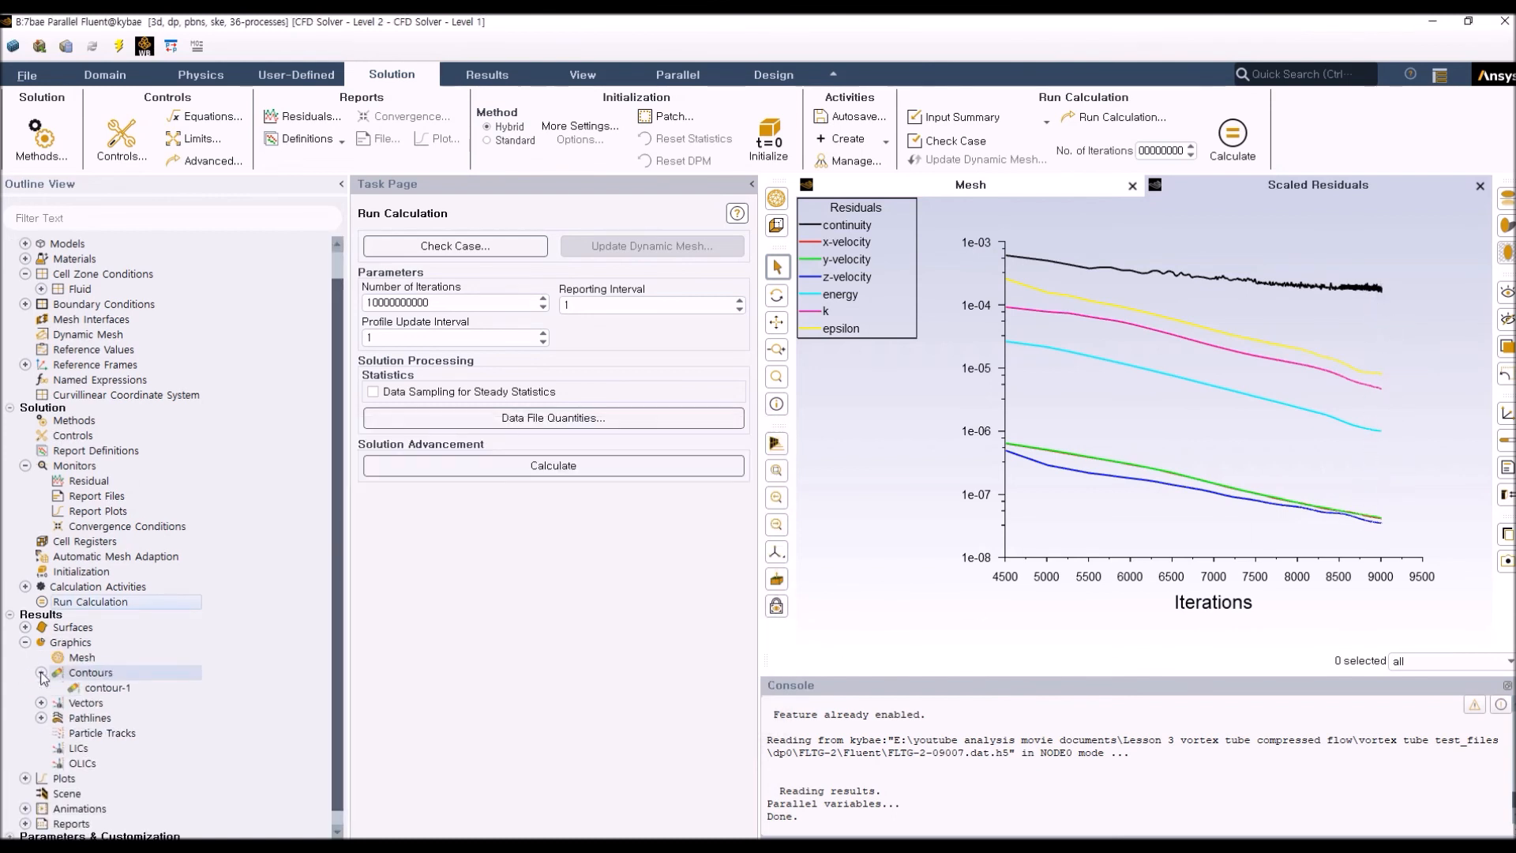
double_click(123, 690)
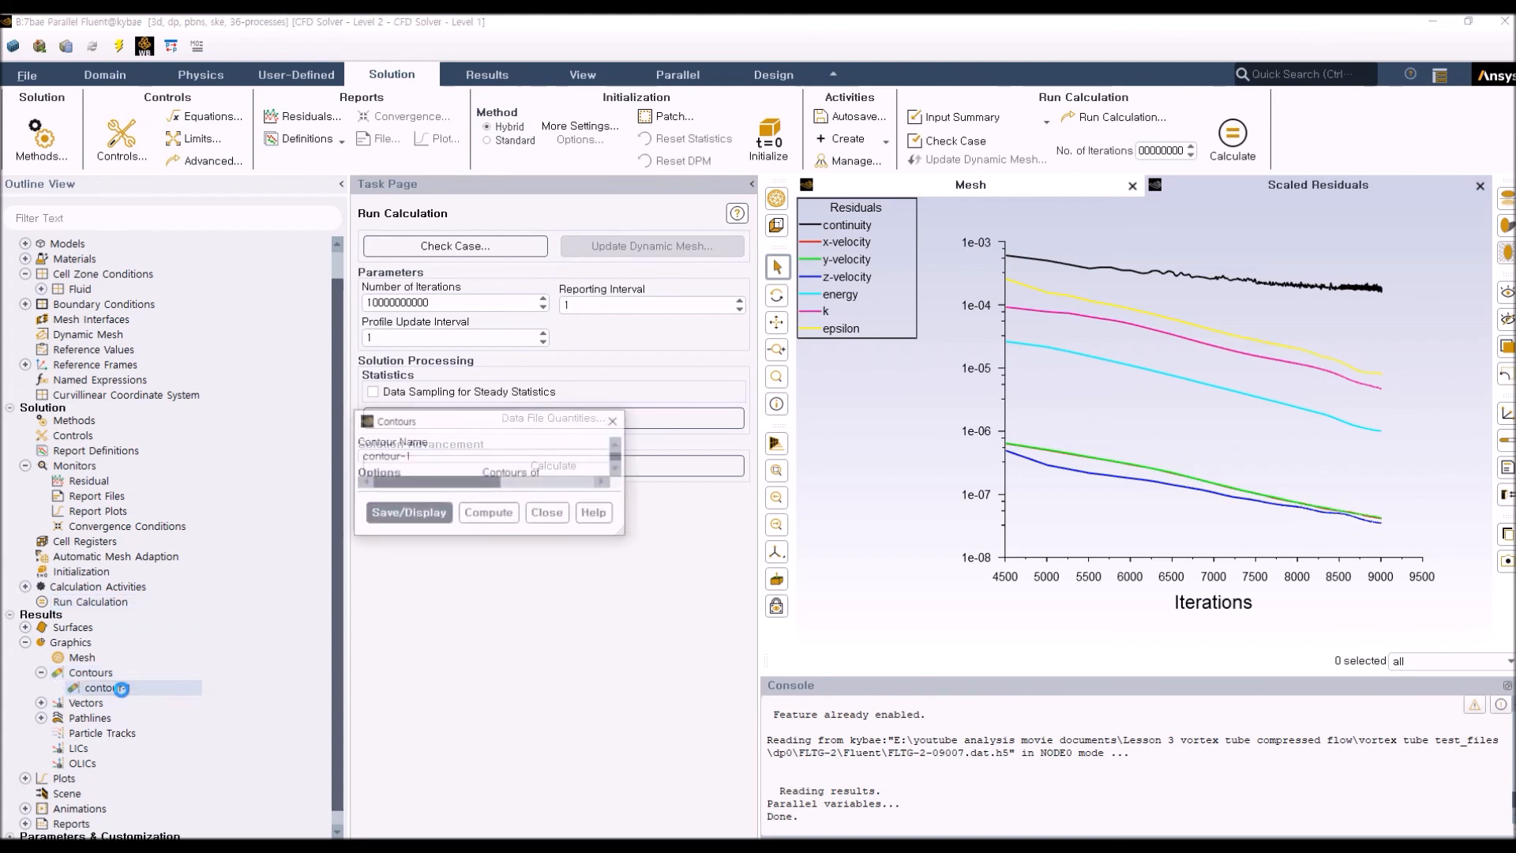
click(505, 742)
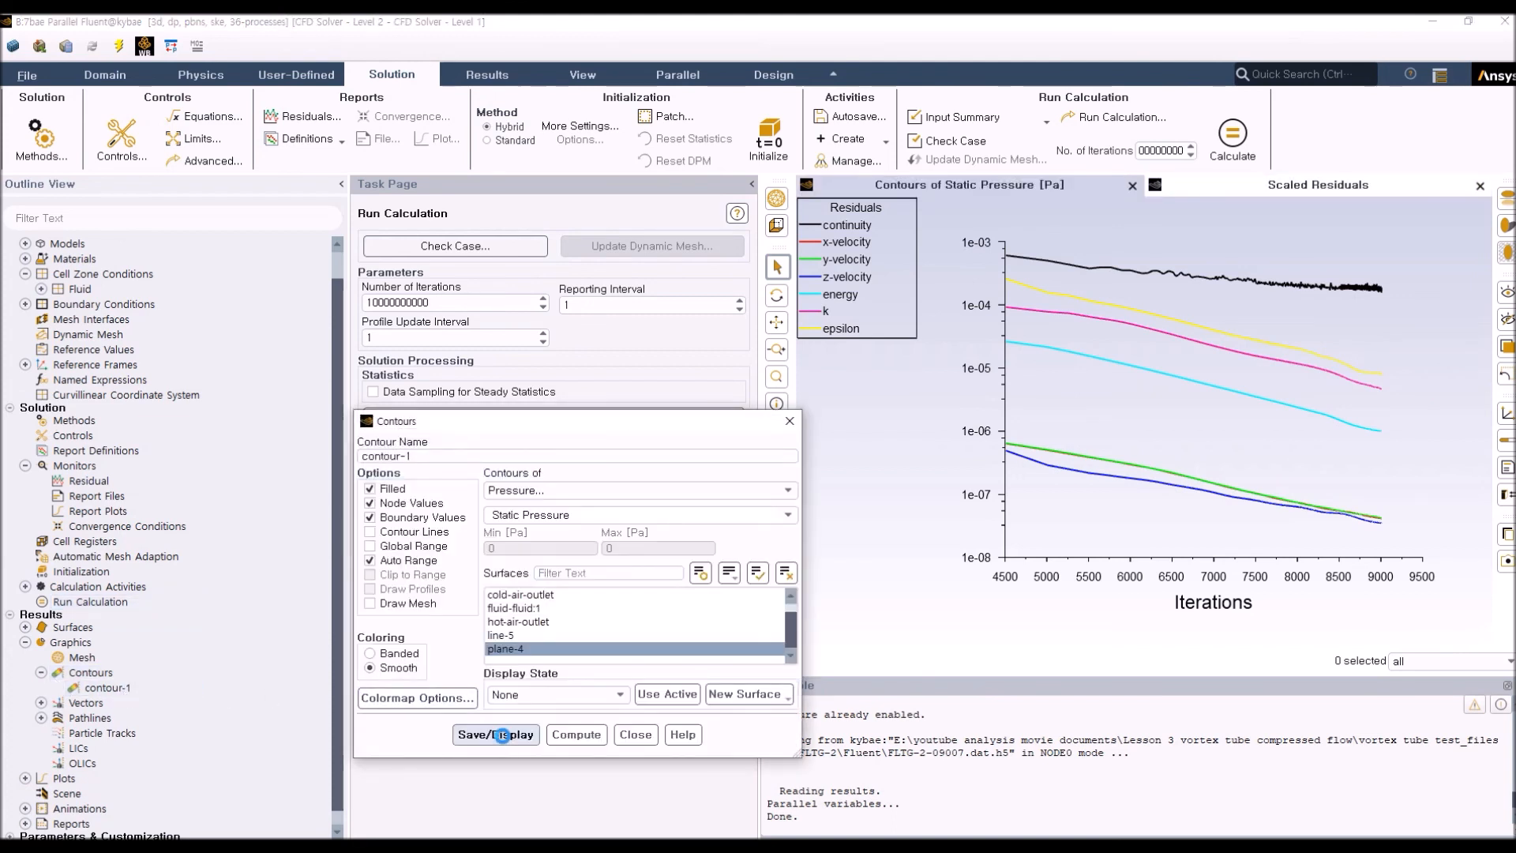
Examine the static pressure distribution along the vortex tube, from the inlet chamber to the hot-air outlet end
scroll(1102, 460, up, 3)
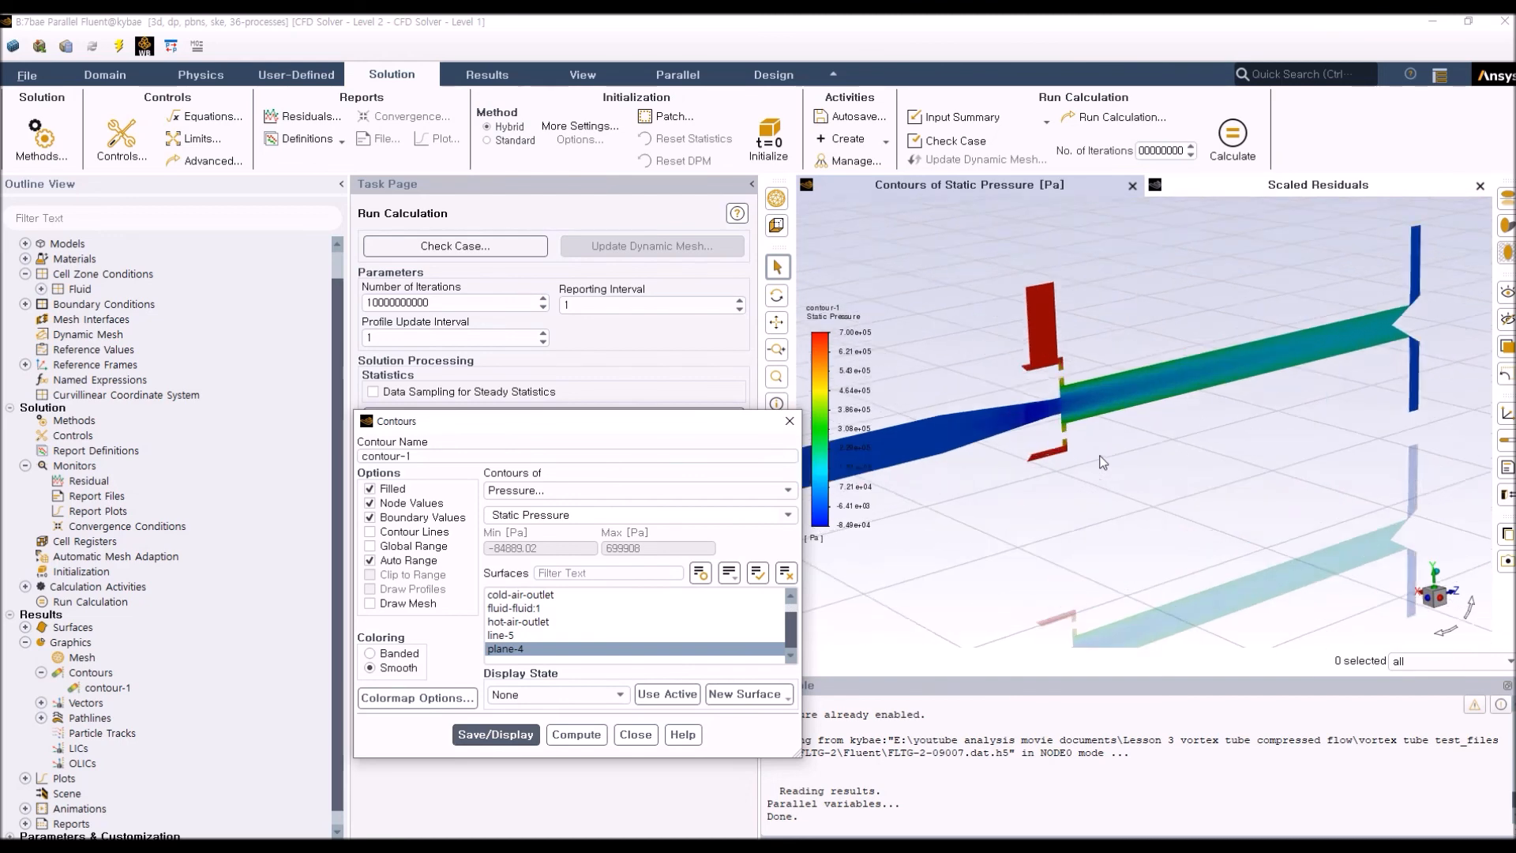
drag(1102, 460, 1036, 417)
middle_drag(1036, 417, 1044, 418)
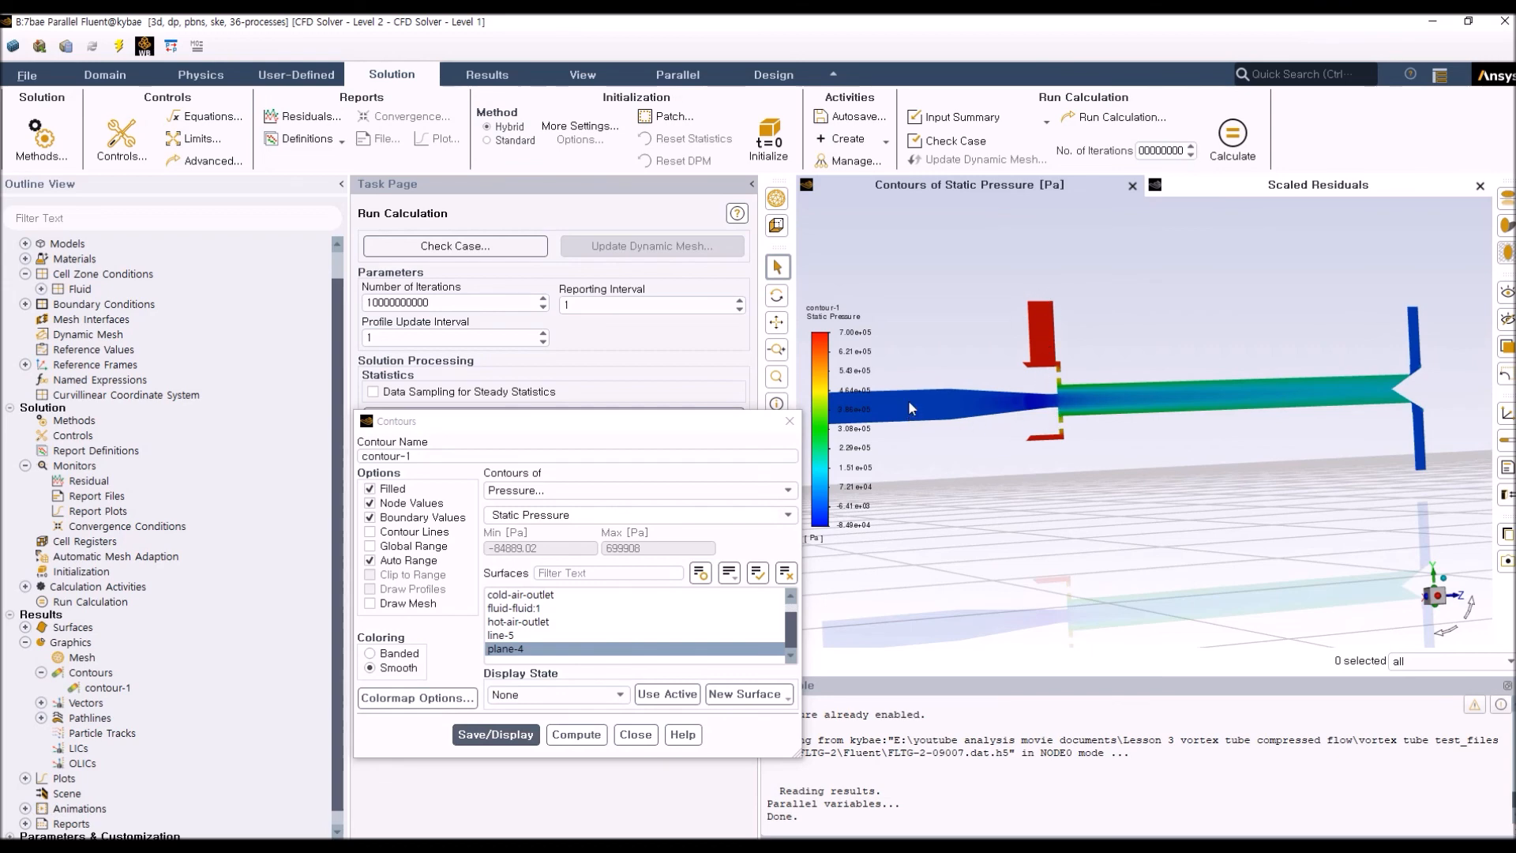
drag(986, 415, 1053, 440)
ctrl+middle_drag(1072, 419, 1213, 432)
scroll(1215, 433, down, 3)
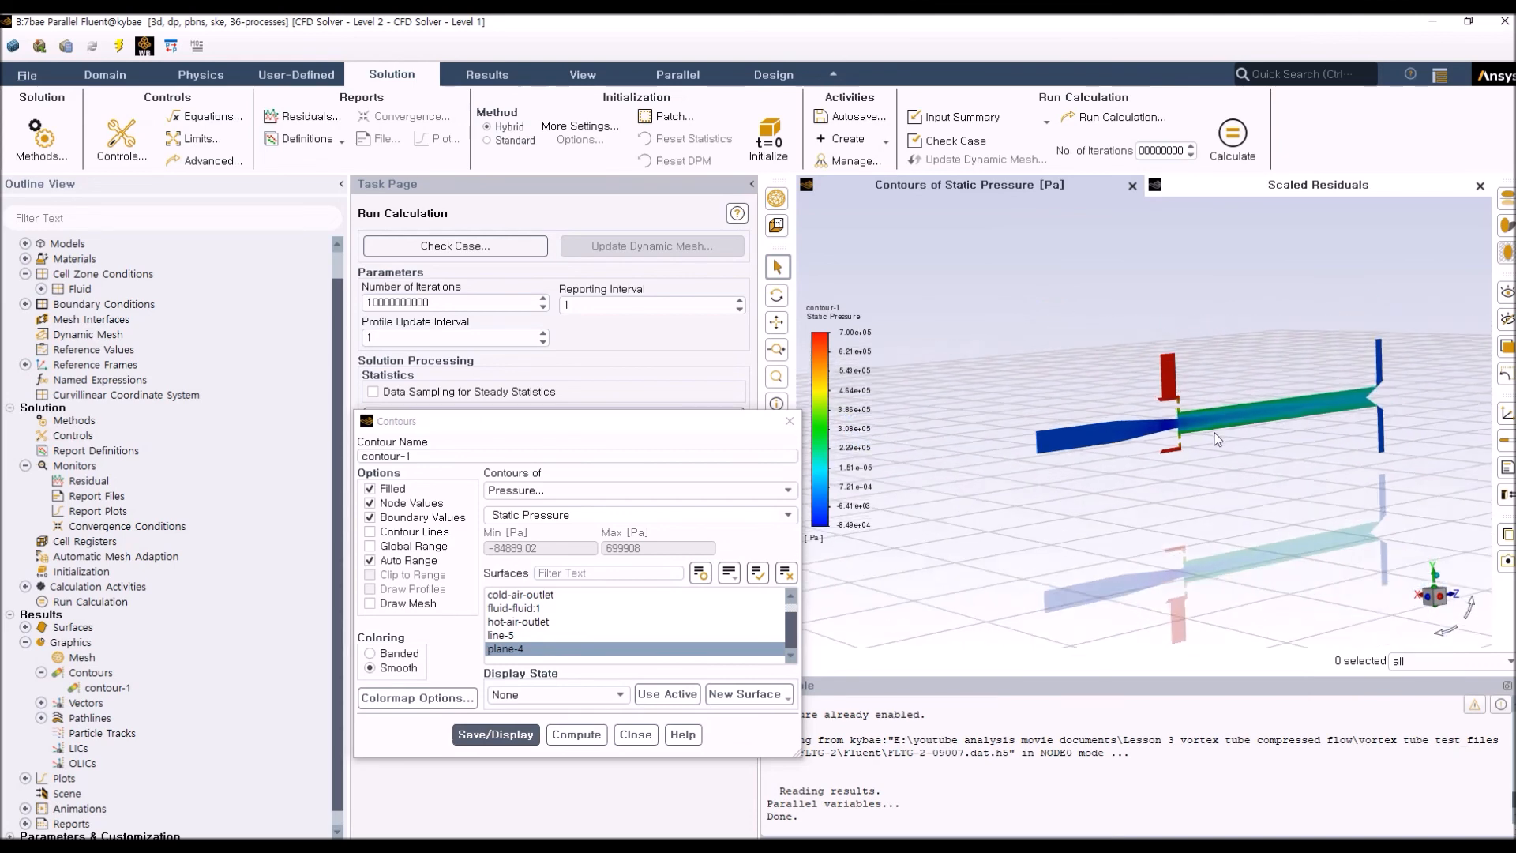
scroll(1217, 430, up, 5)
scroll(1217, 429, up, 3)
drag(1217, 429, 1173, 411)
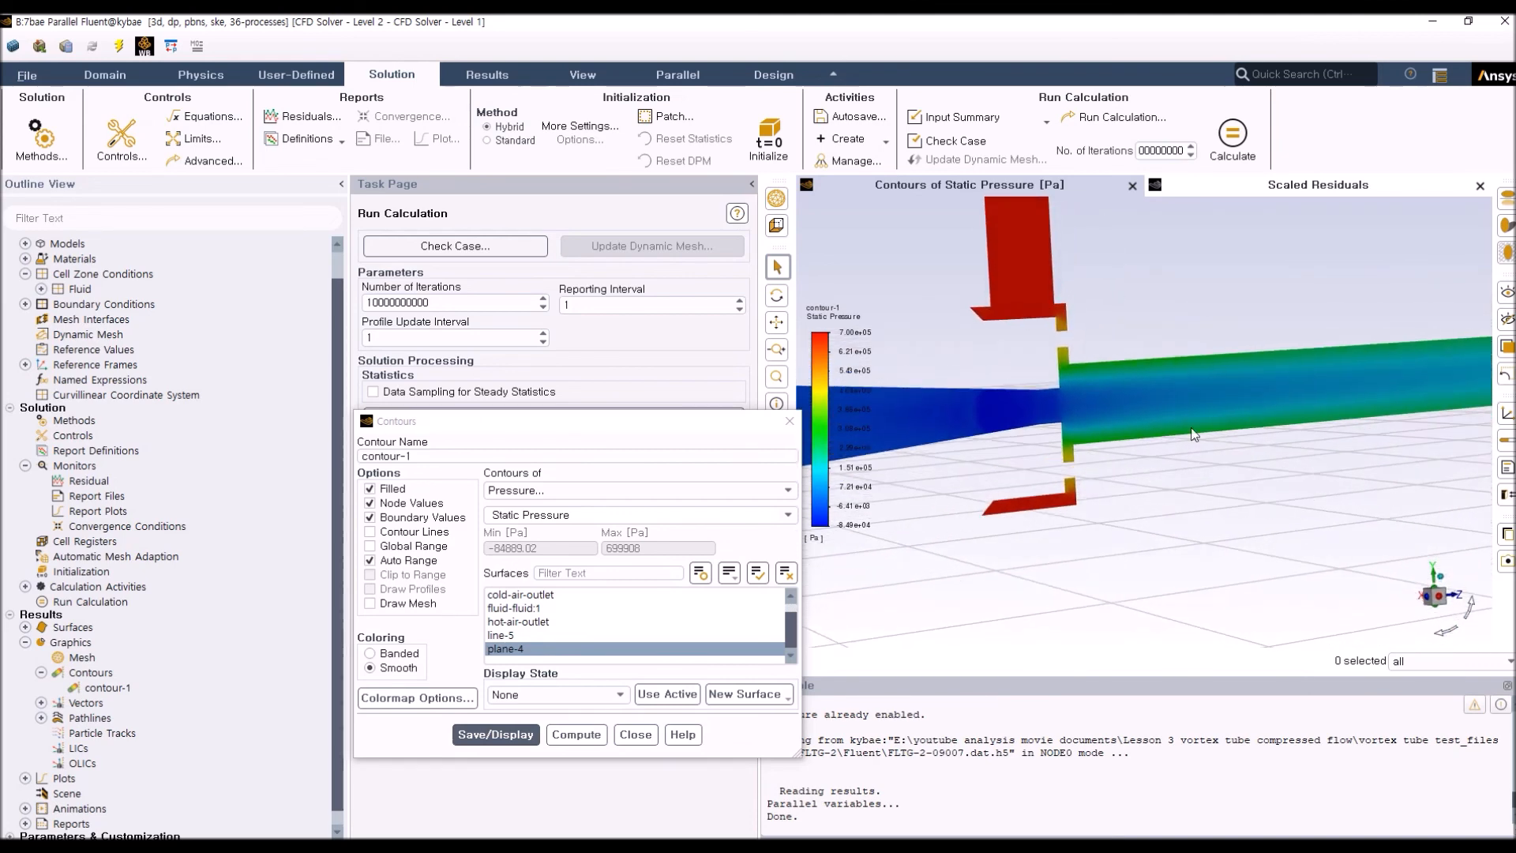
drag(1260, 463, 1040, 463)
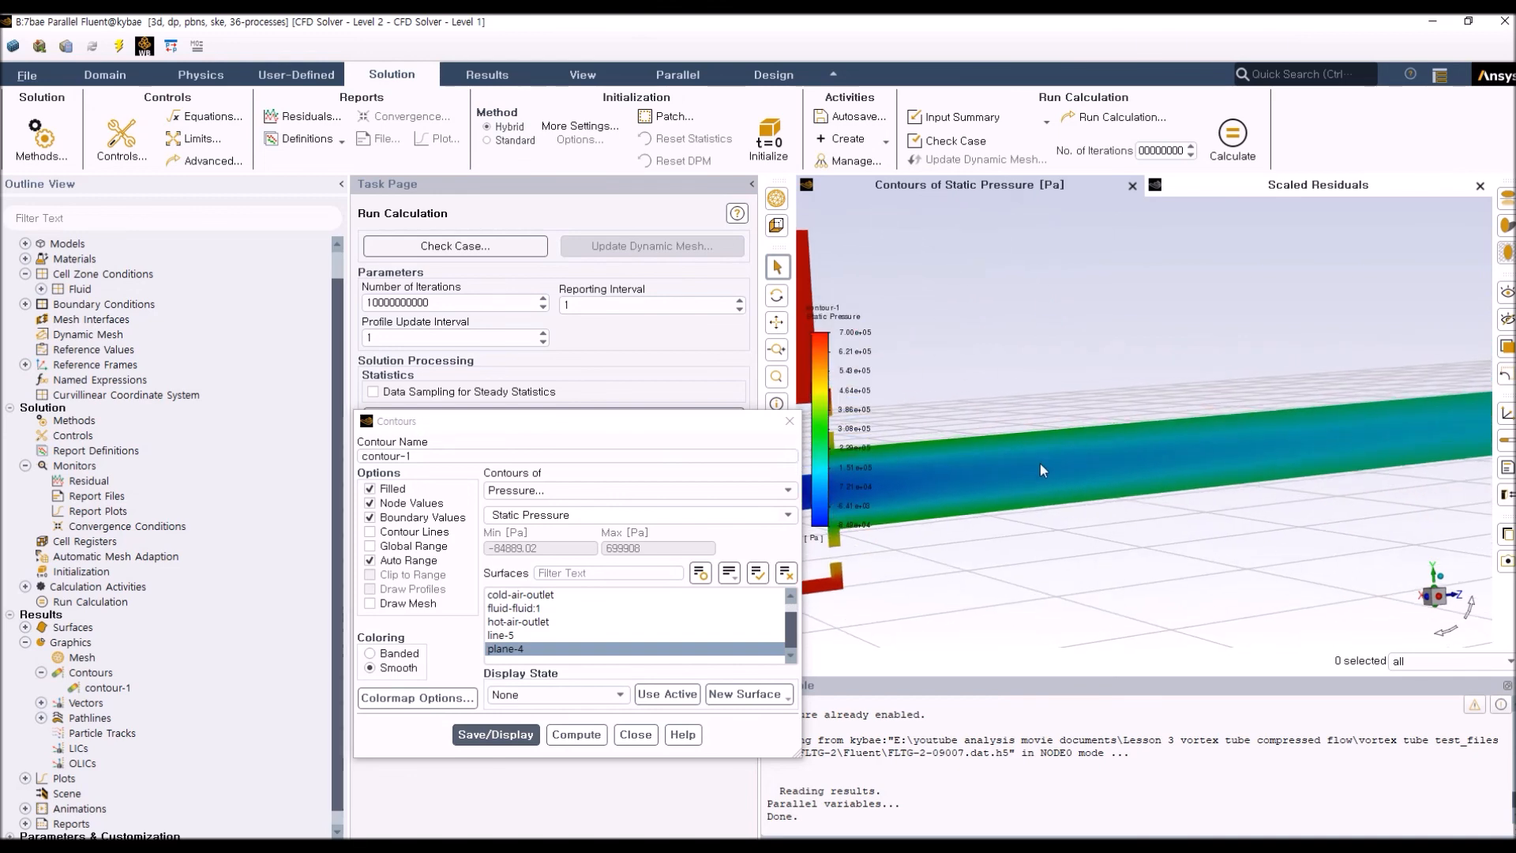
ctrl+middle_drag(1348, 430, 1157, 407)
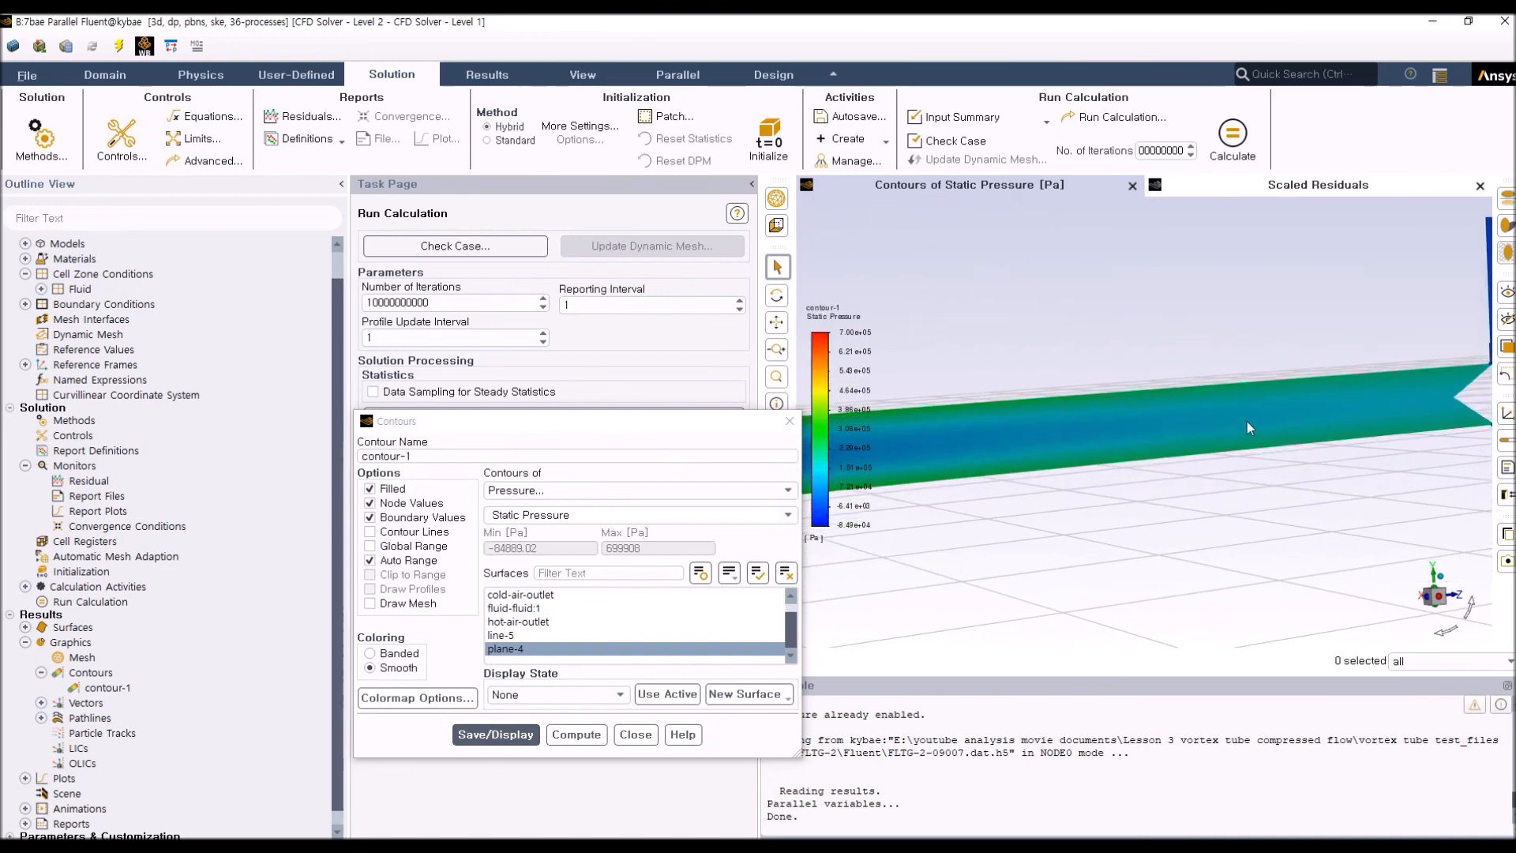
ctrl+middle_drag(1247, 420, 1358, 366)
scroll(1221, 403, down, 3)
drag(1219, 402, 1233, 418)
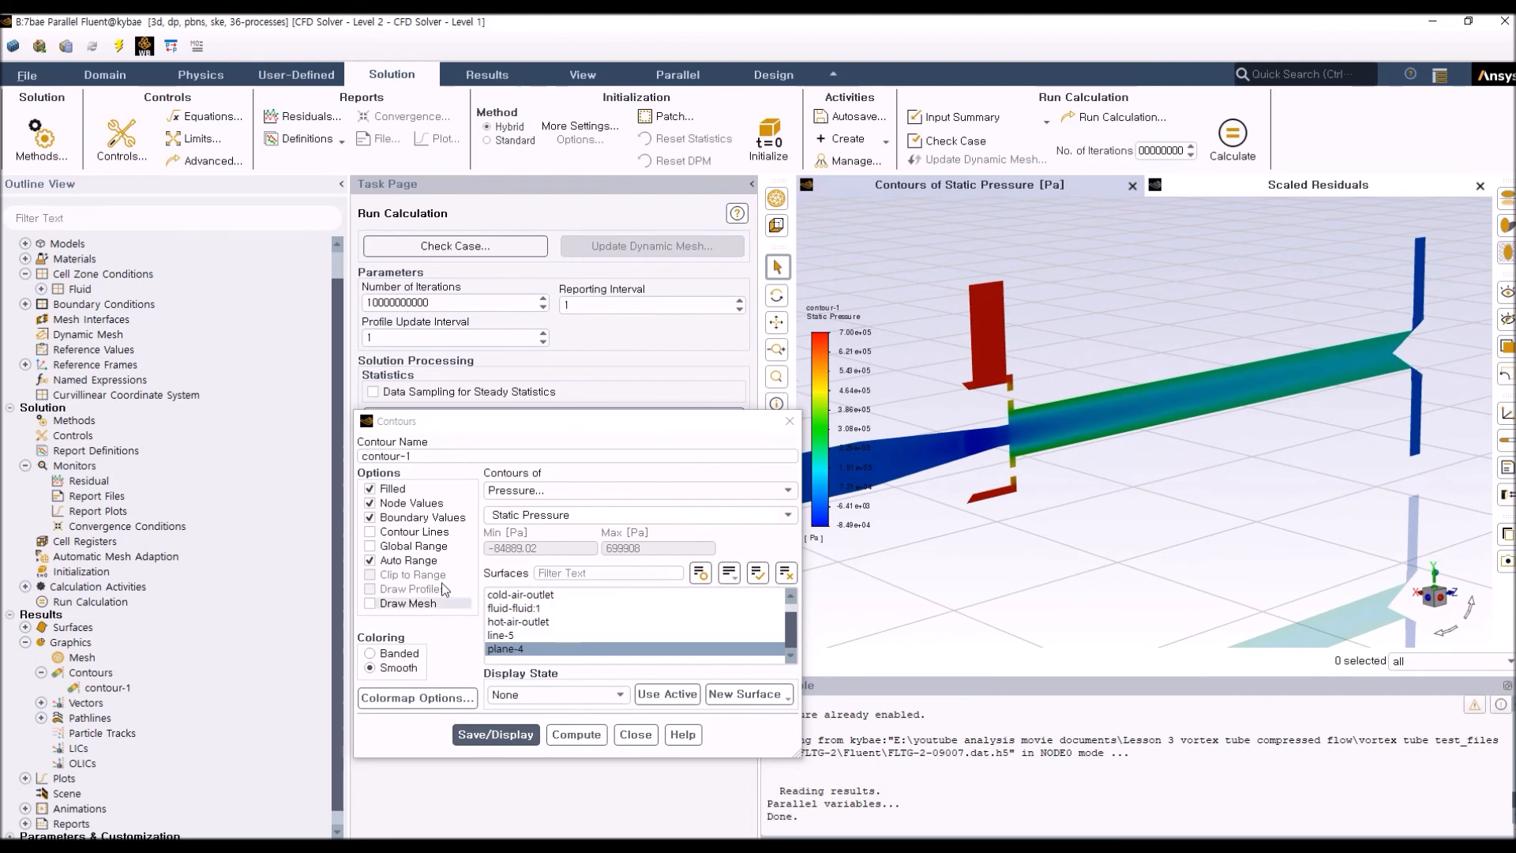
Switch contour-1 to static temperature on plane-4, display it and inspect the region around the inlet chamber and cold end
click(633, 491)
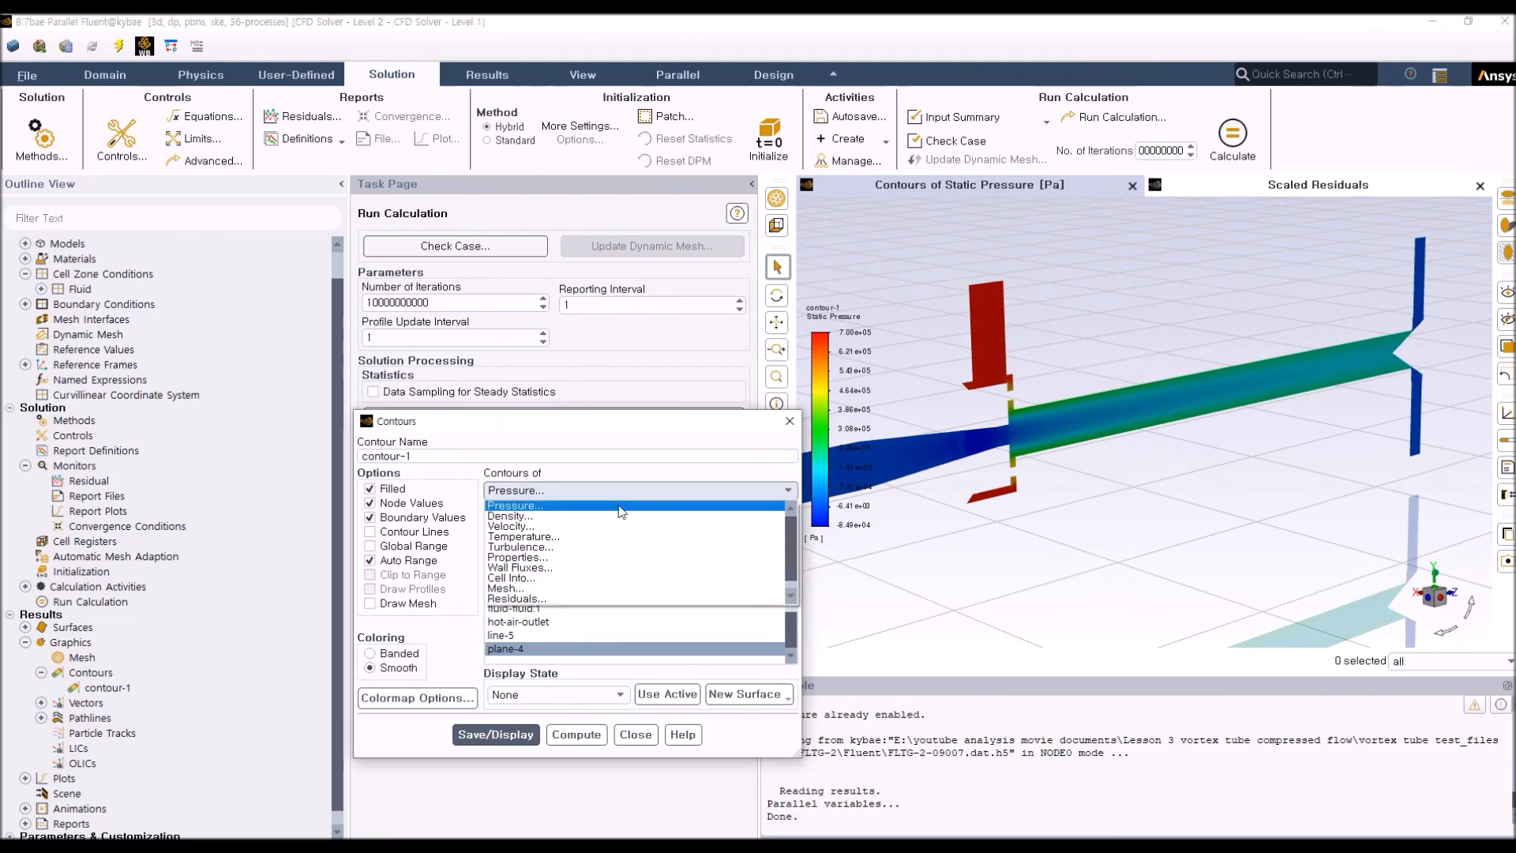
click(609, 536)
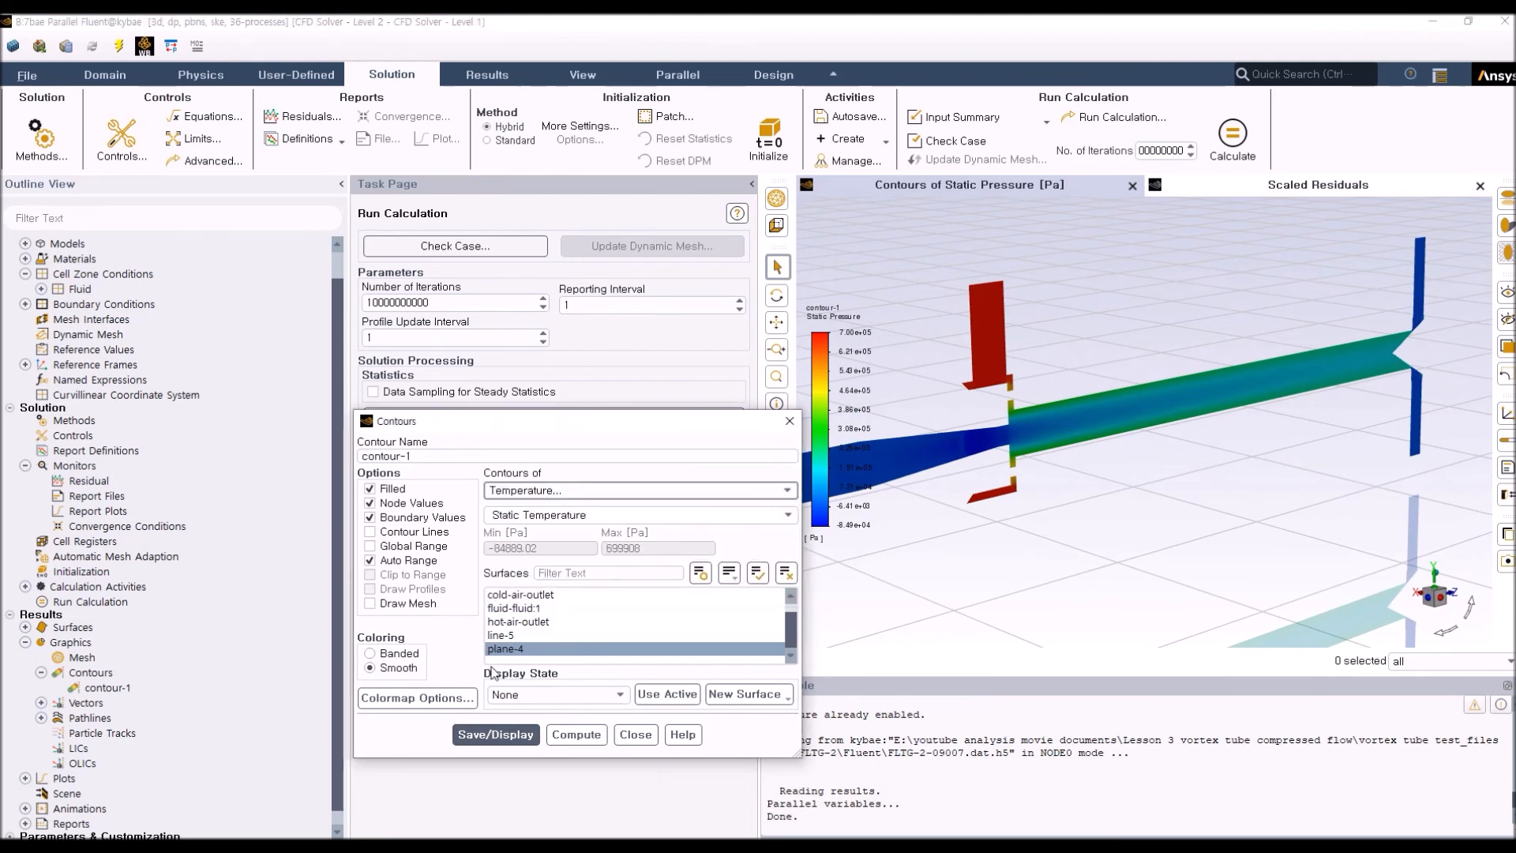
click(477, 735)
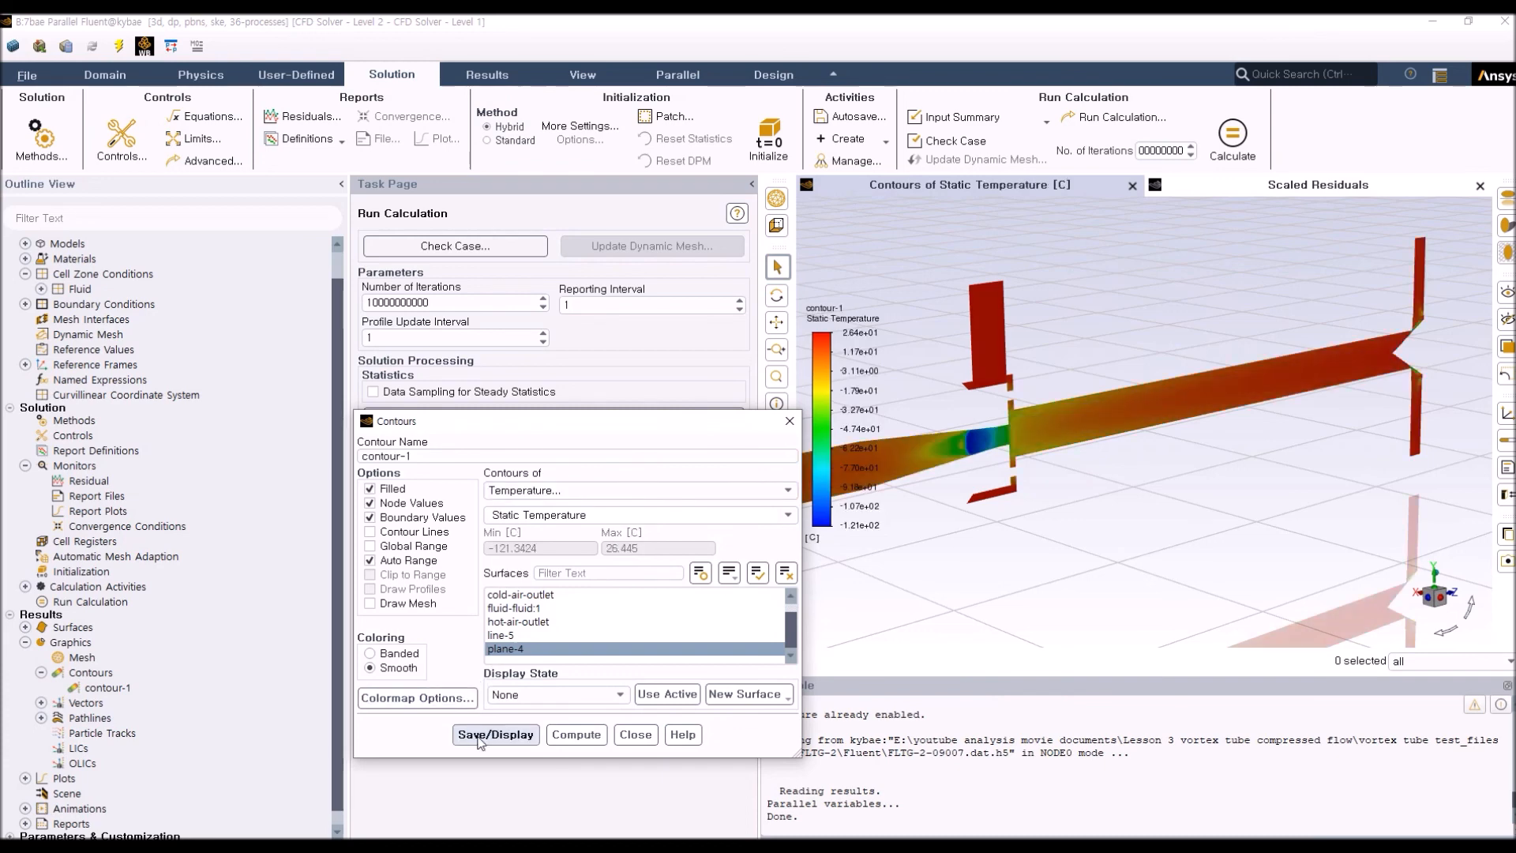
click(1103, 488)
drag(1107, 495, 1047, 471)
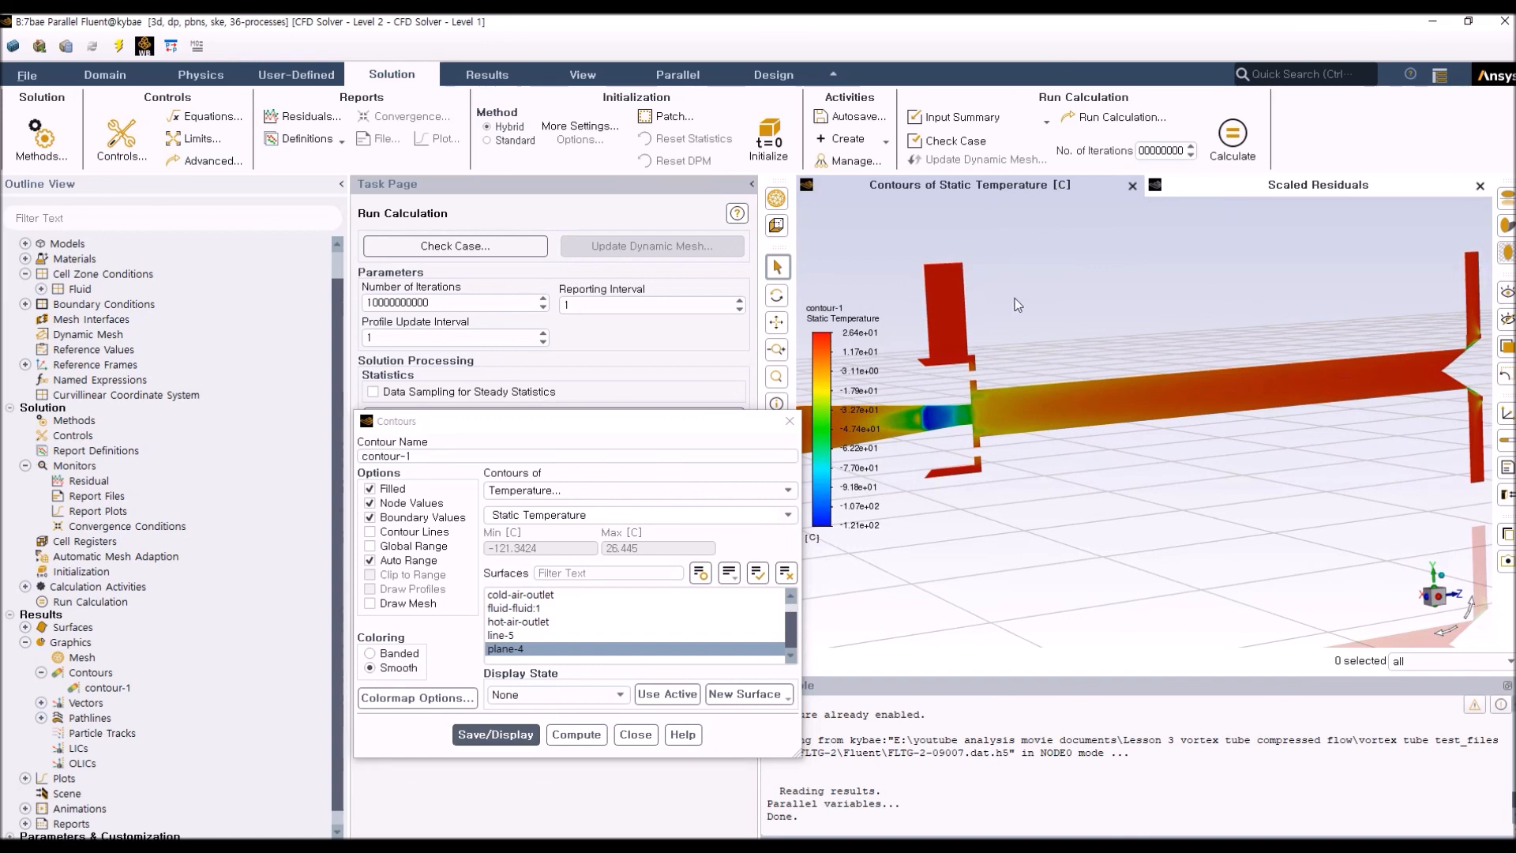
scroll(957, 272, up, 2)
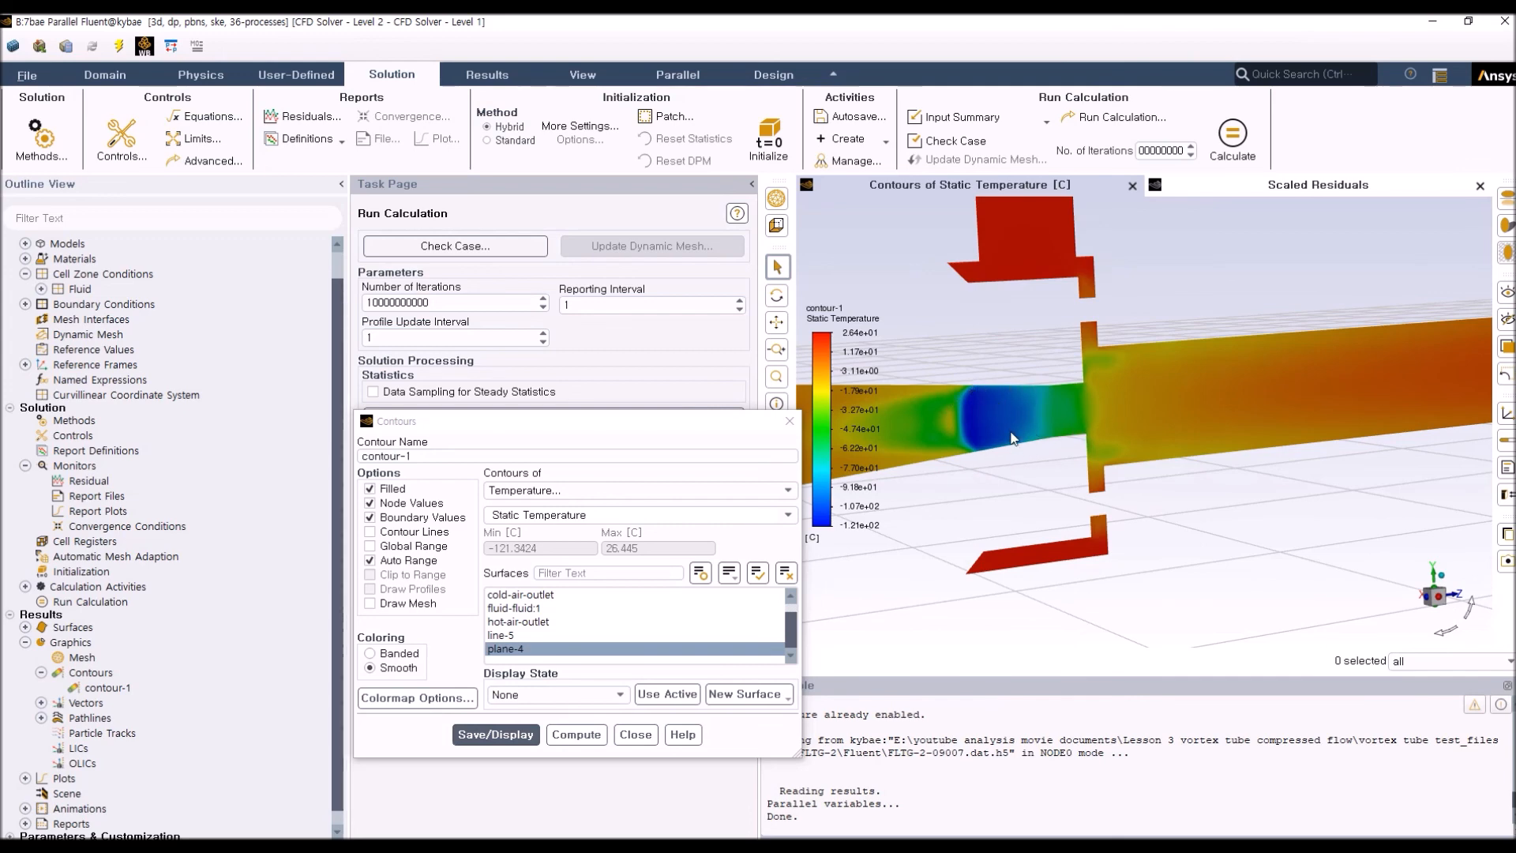
Examine the static temperature distribution from the inlet chamber to the far end of the cold-air tube, and close the contour settings
middle_drag(997, 415, 1419, 389)
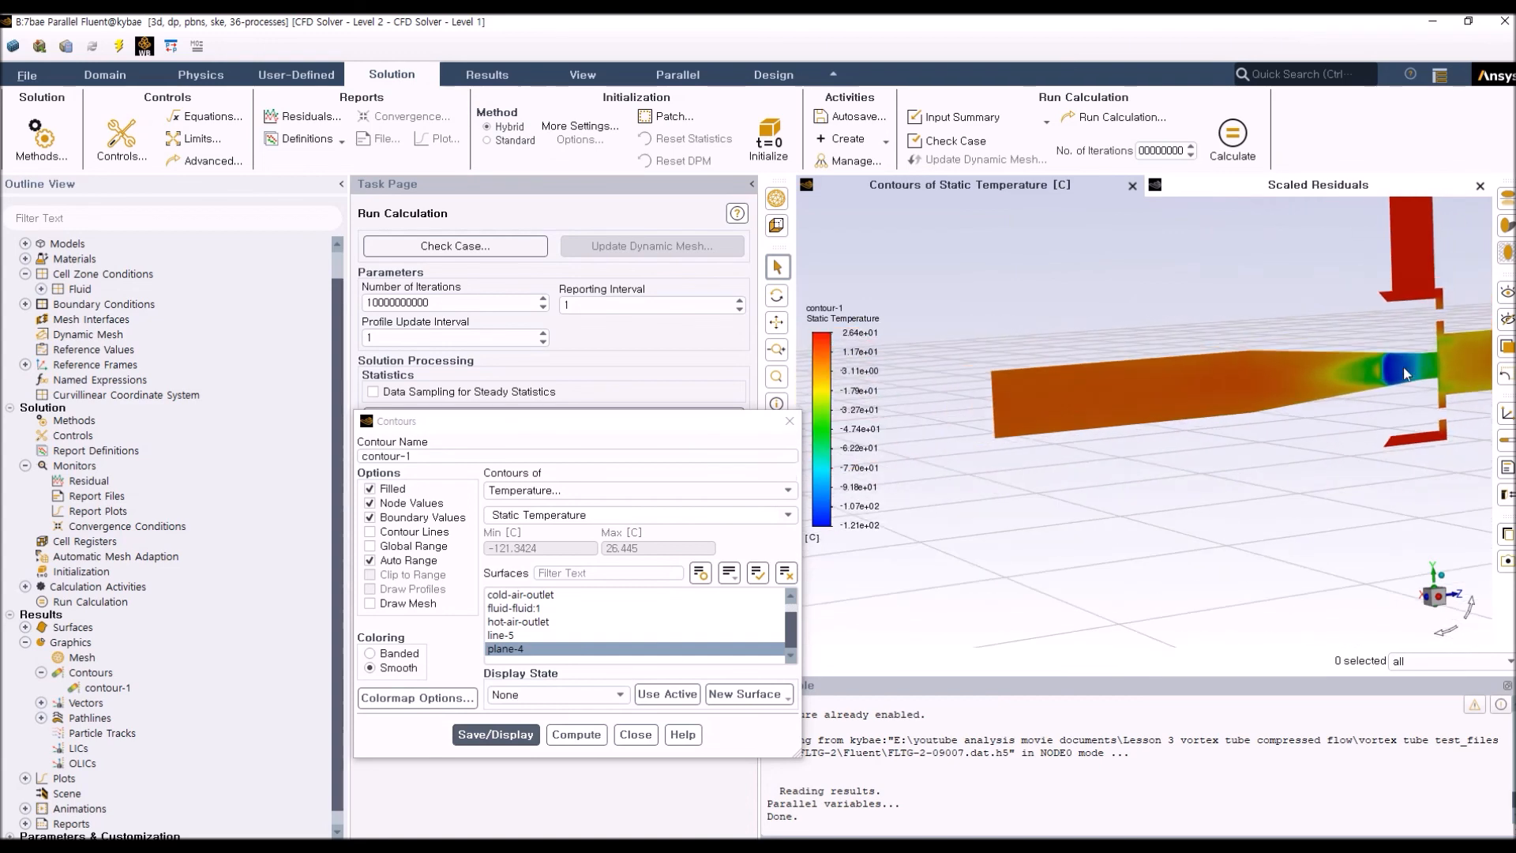
scroll(1403, 372, up, 2)
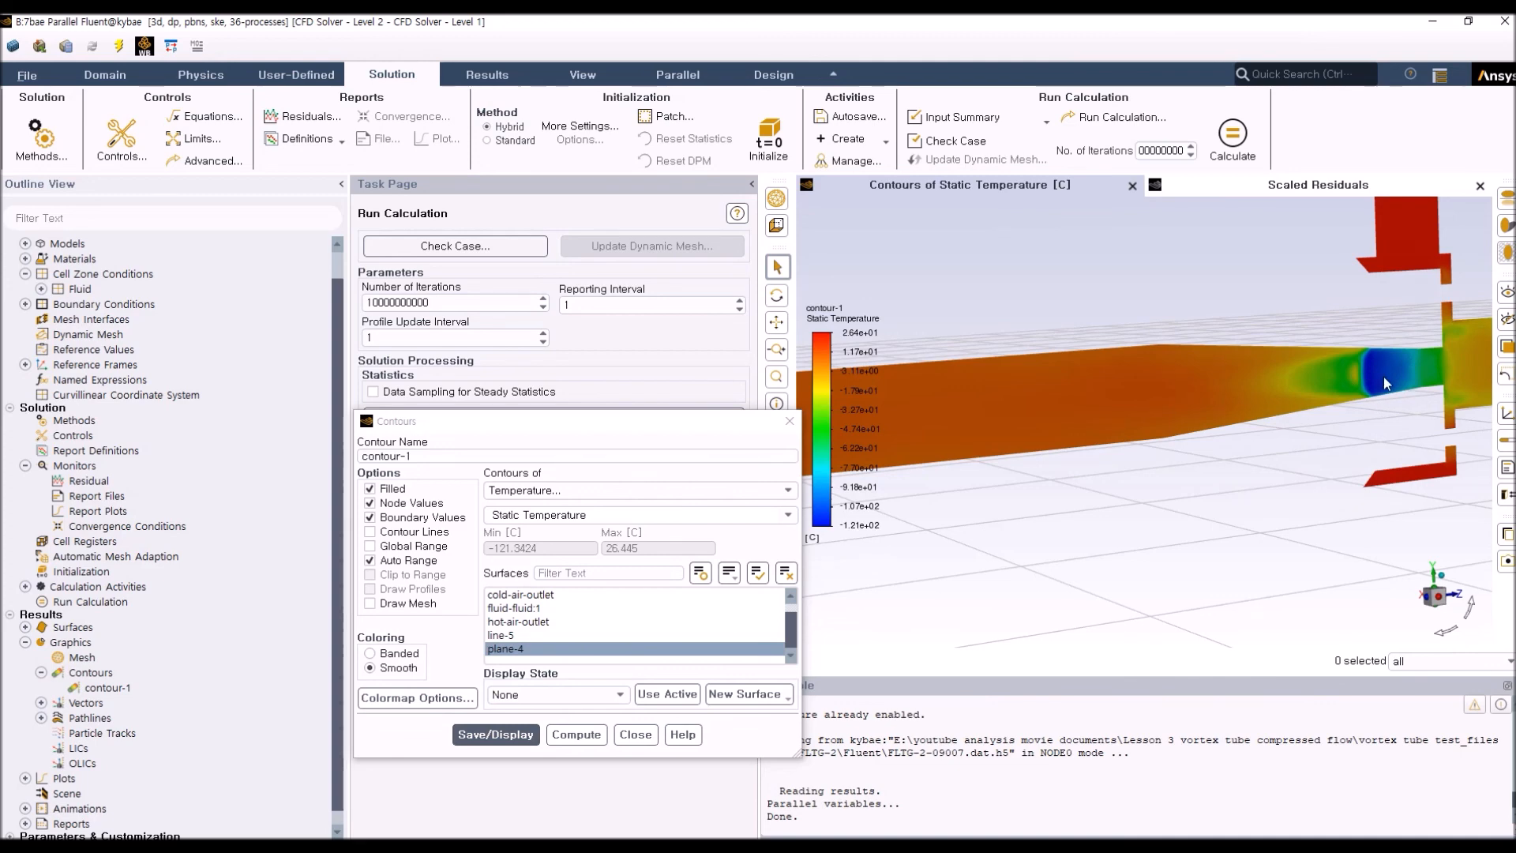
middle_drag(1131, 375, 1397, 314)
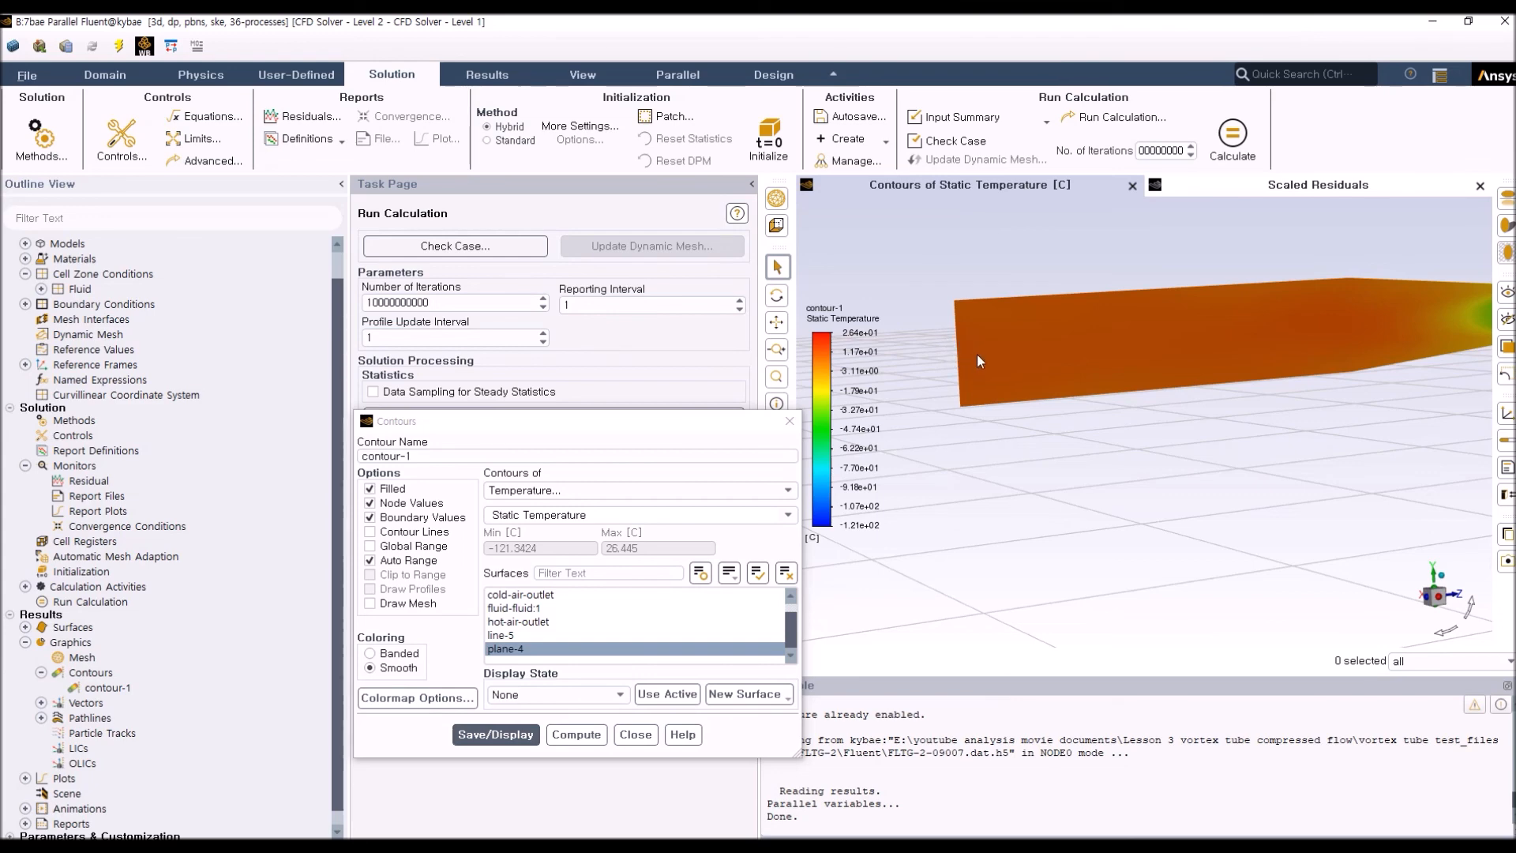
scroll(941, 371, down, 5)
scroll(941, 373, down, 5)
scroll(983, 405, down, 3)
click(635, 734)
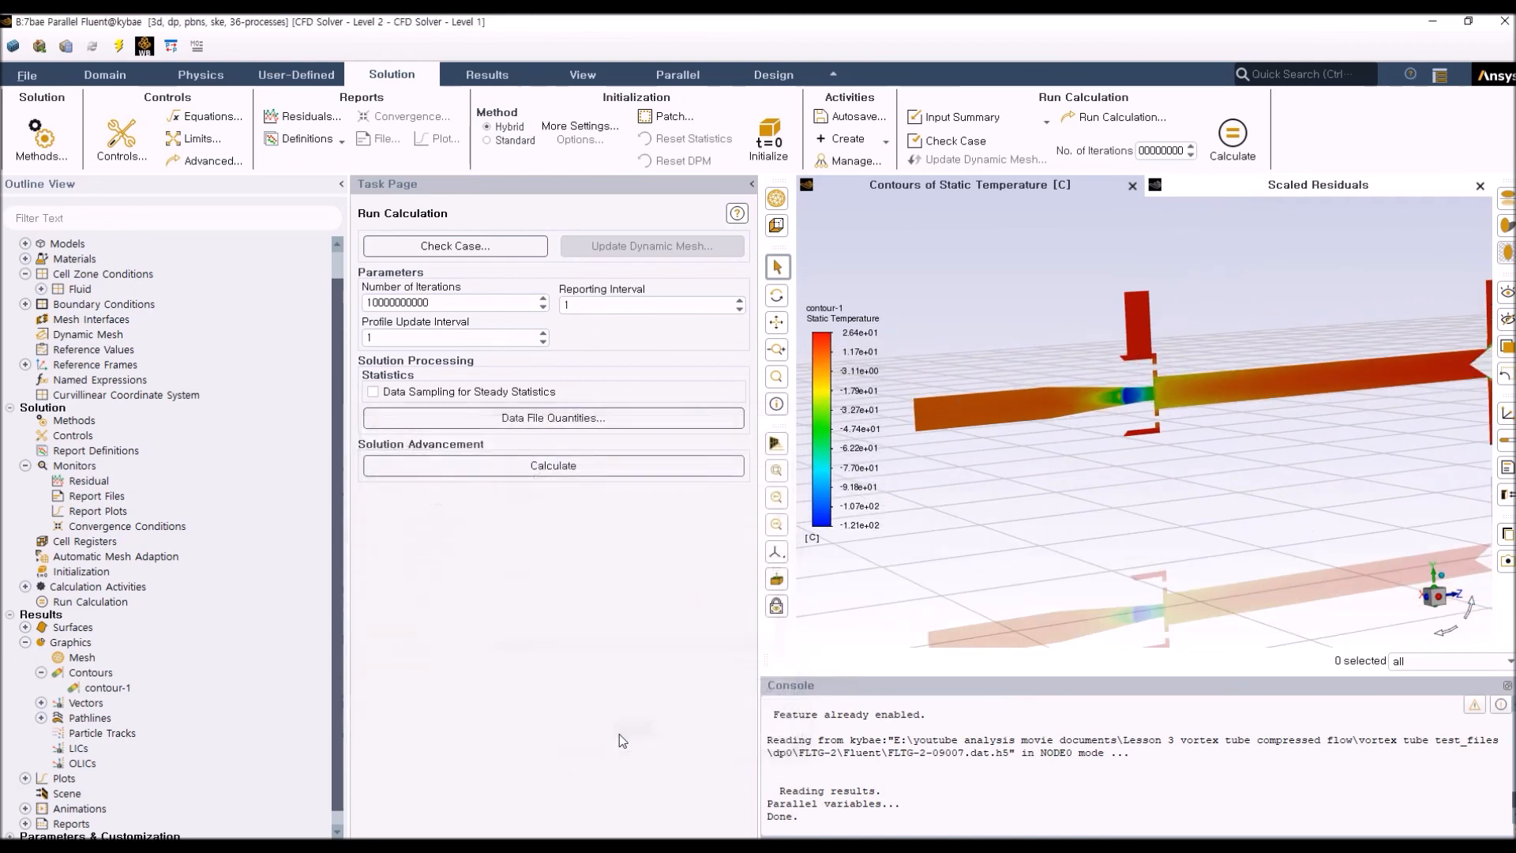
Display the existing vector-1 as 3D-arrow velocity vectors on plane-4, colored by velocity magnitude
click(41, 702)
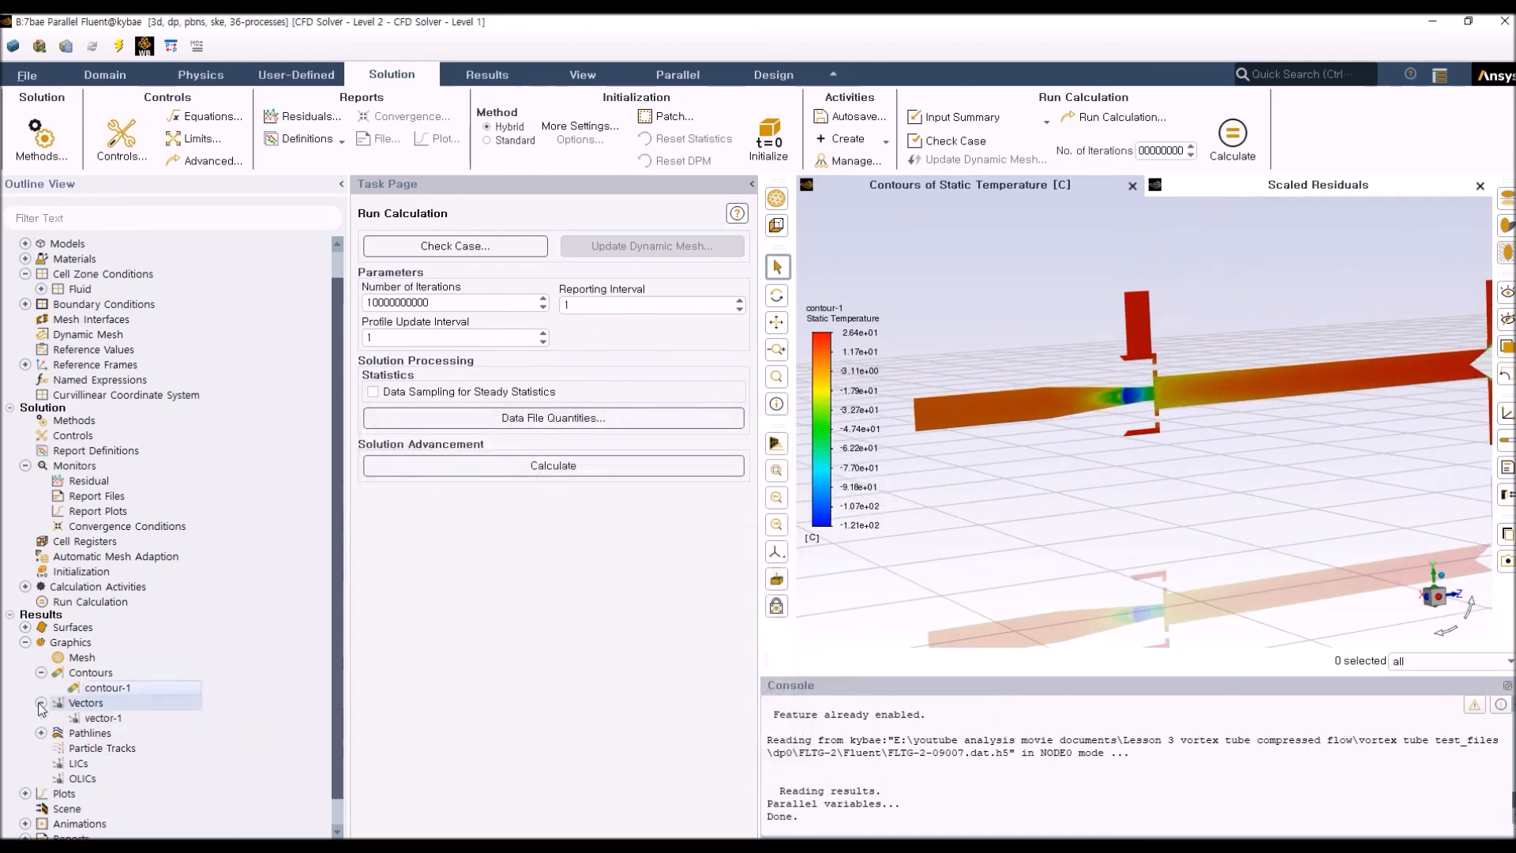
double_click(104, 719)
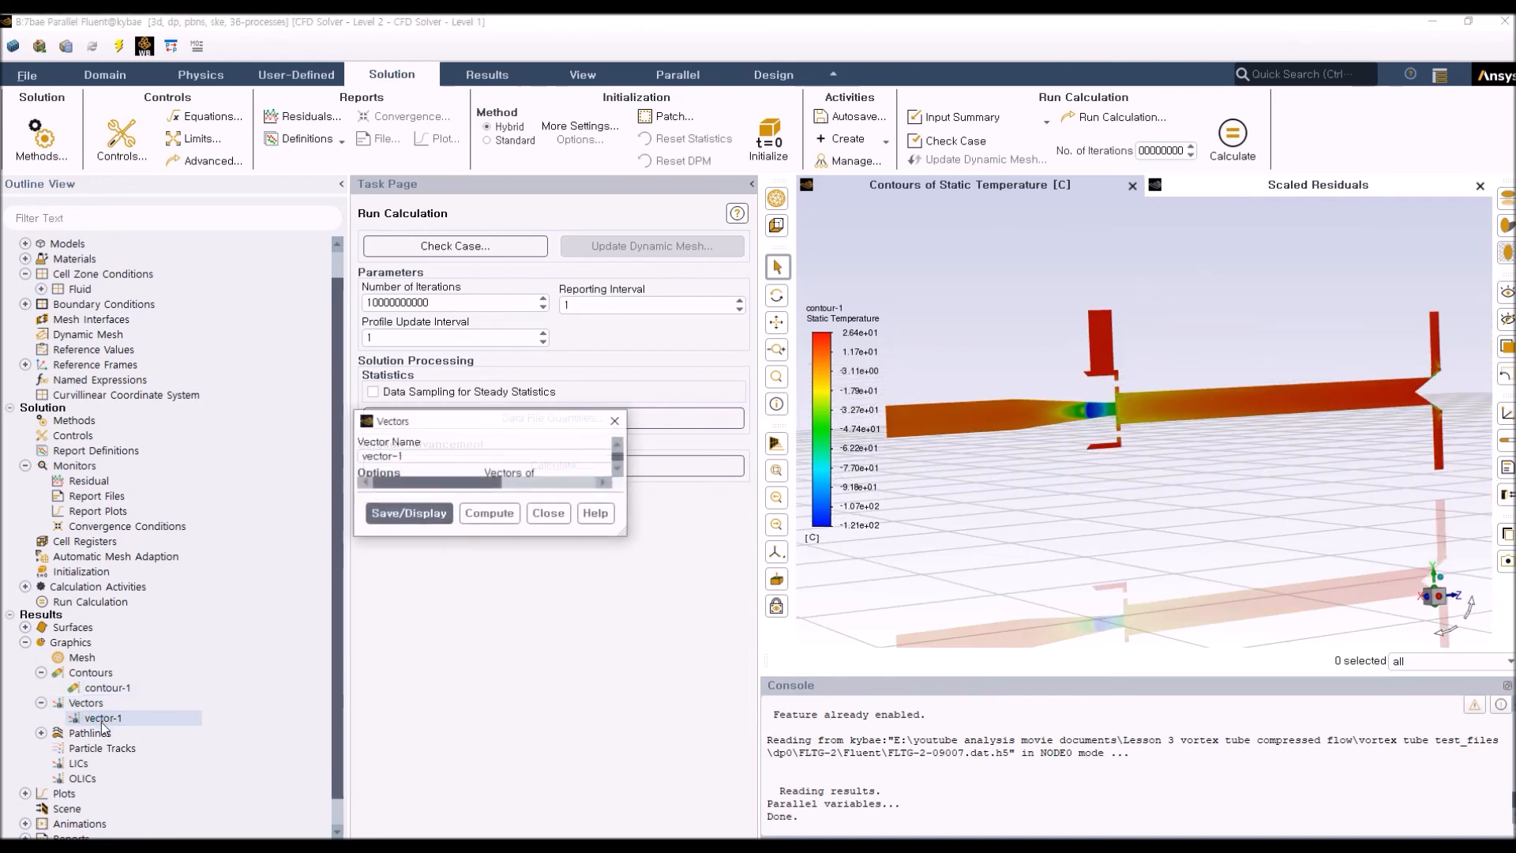
click(497, 771)
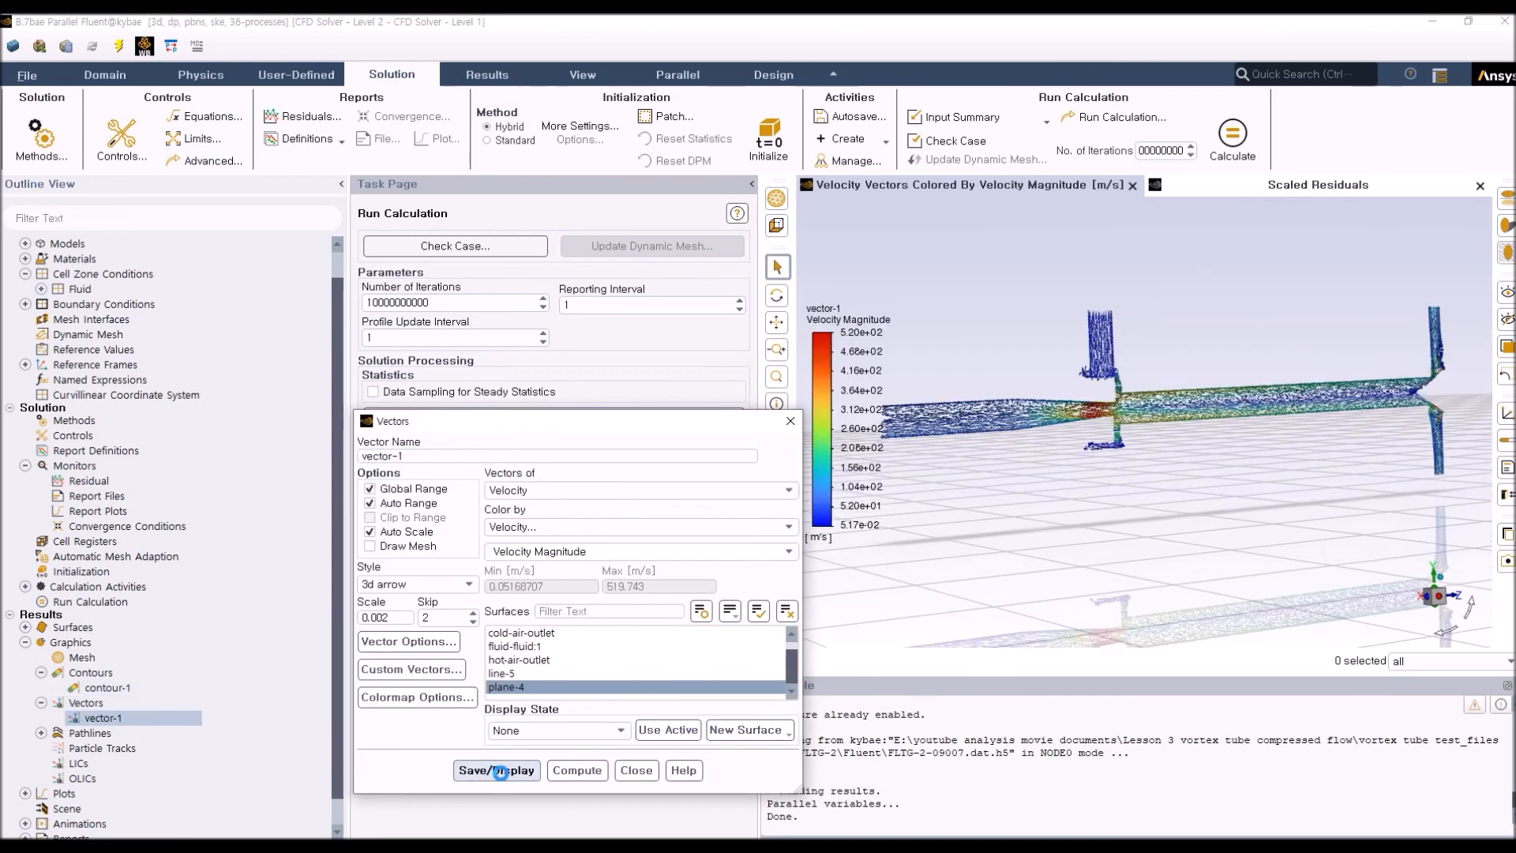
Examine the velocity vectors around the inlet chamber and along the hot tube, and close the vector settings
scroll(1180, 400, up, 3)
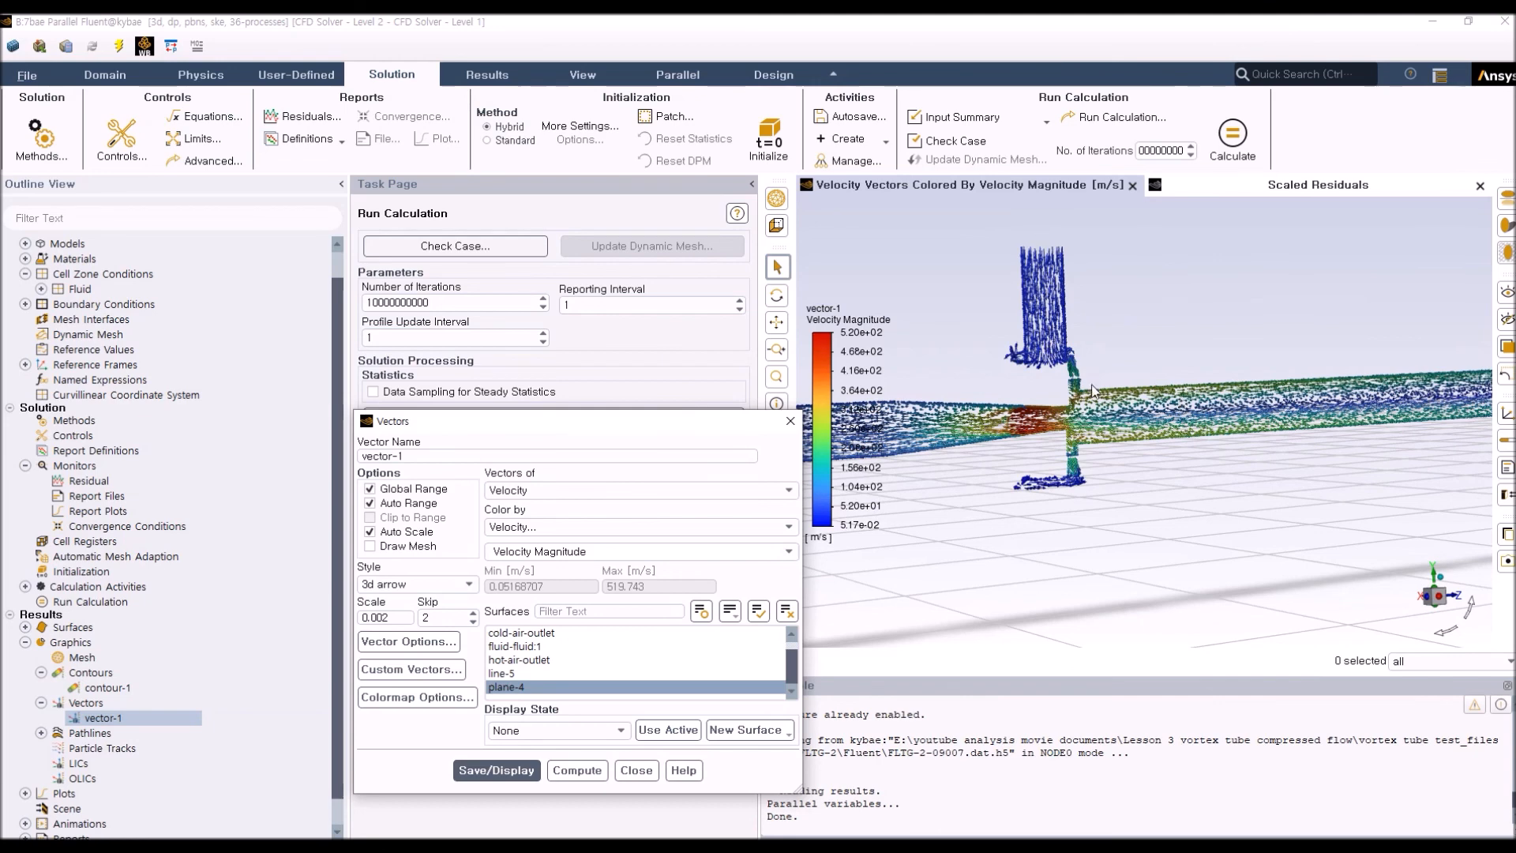
scroll(1226, 395, up, 5)
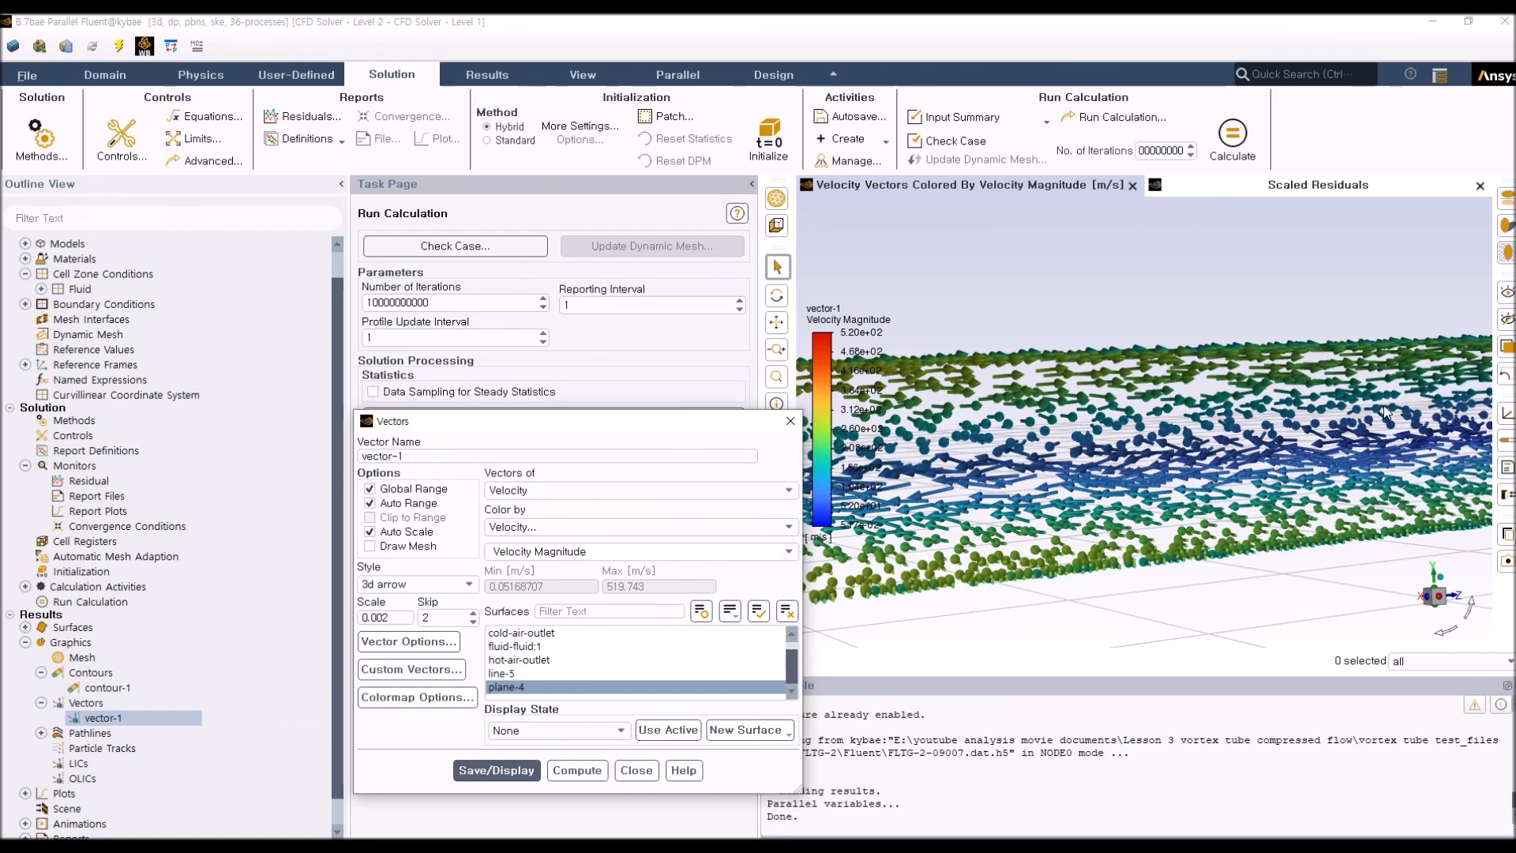
scroll(1383, 405, down, 3)
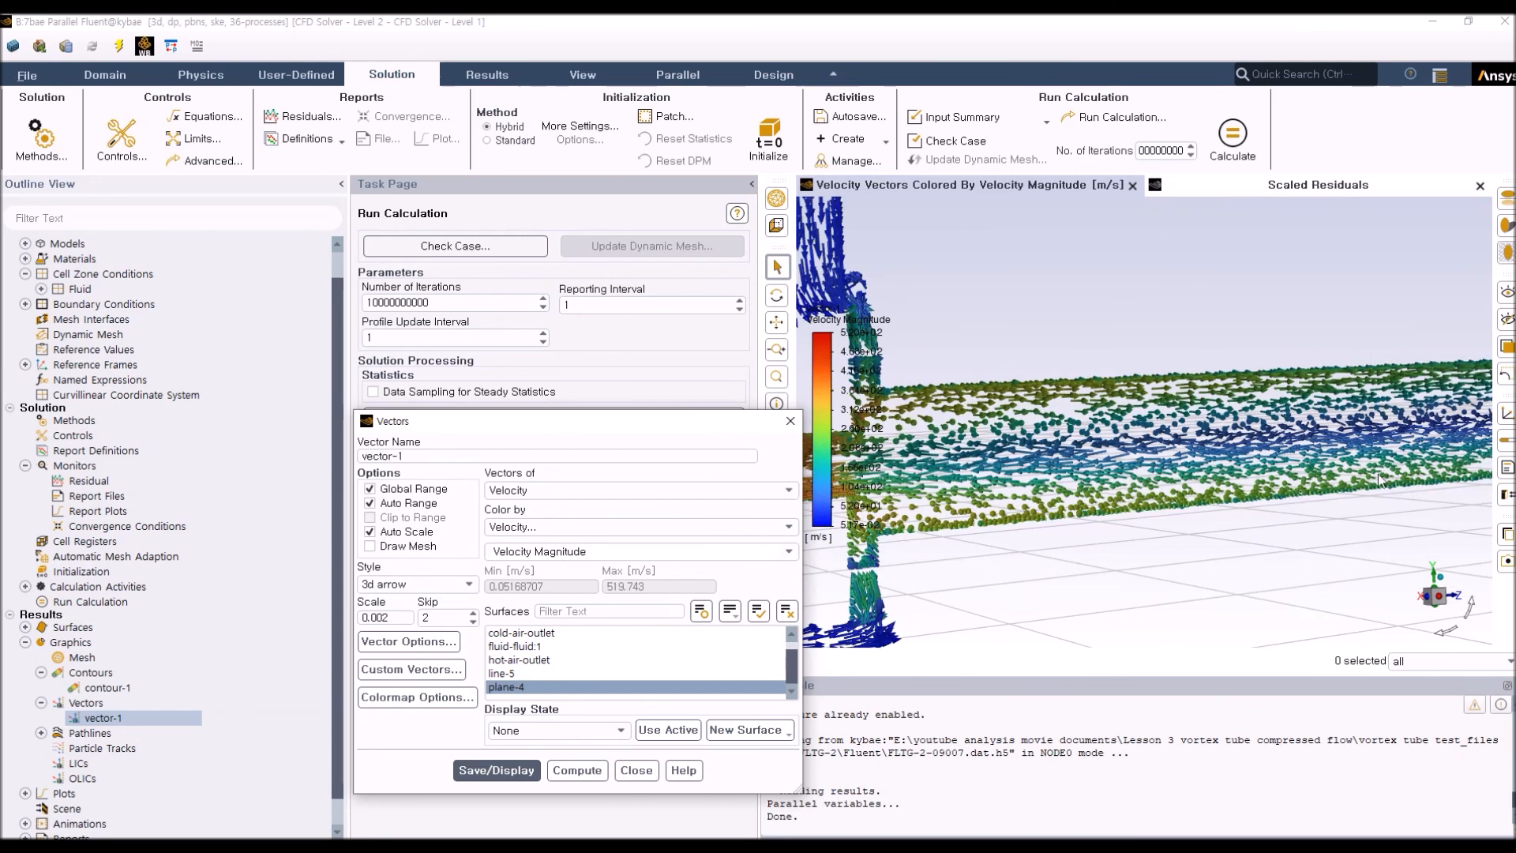
scroll(1448, 425, down, 3)
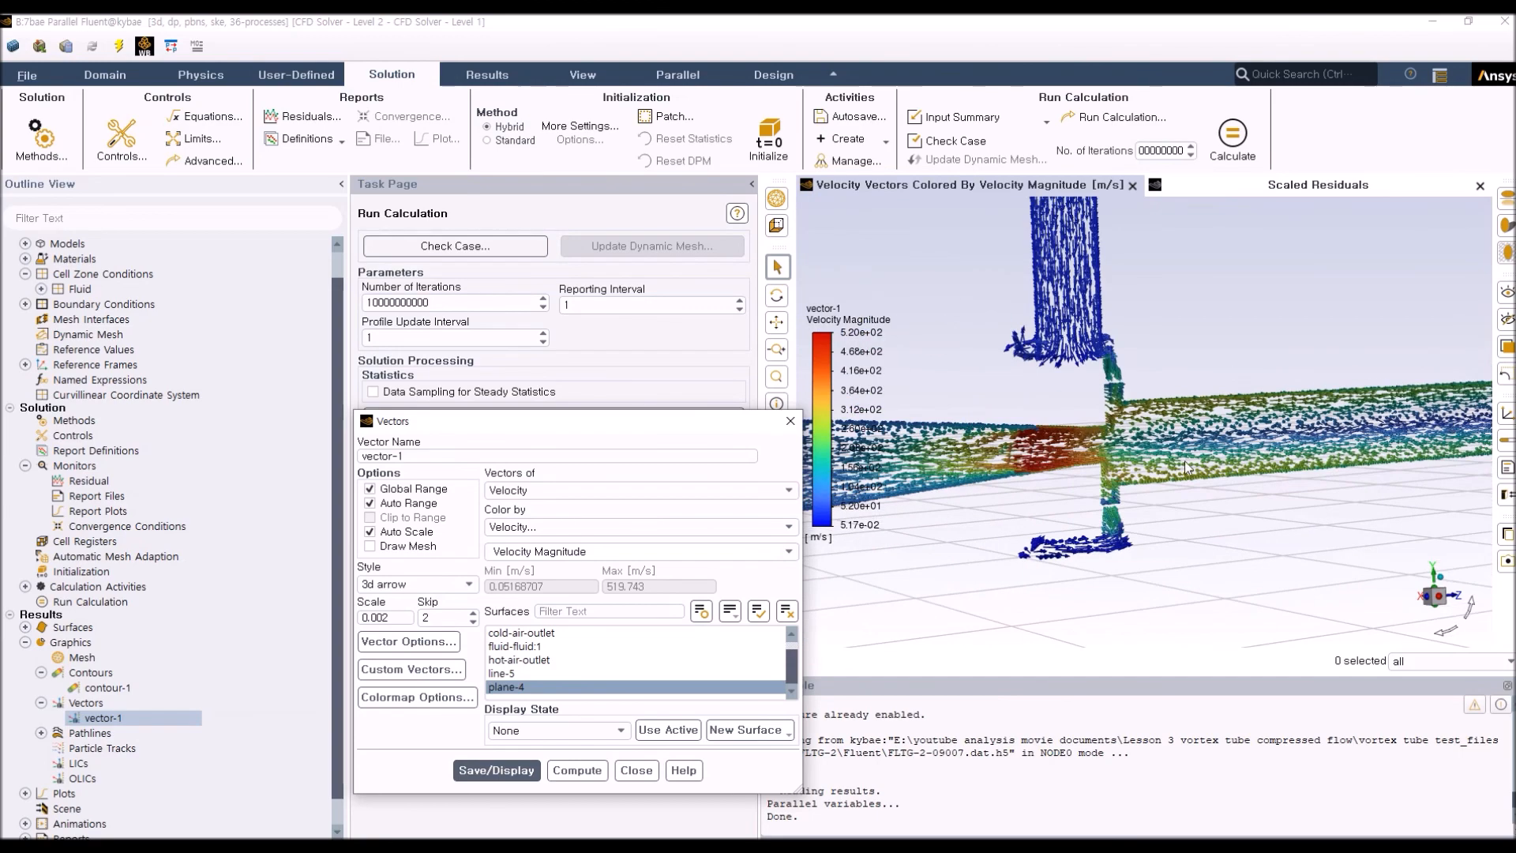
drag(1351, 432, 1206, 462)
scroll(1200, 458, up, 2)
scroll(1110, 450, down, 4)
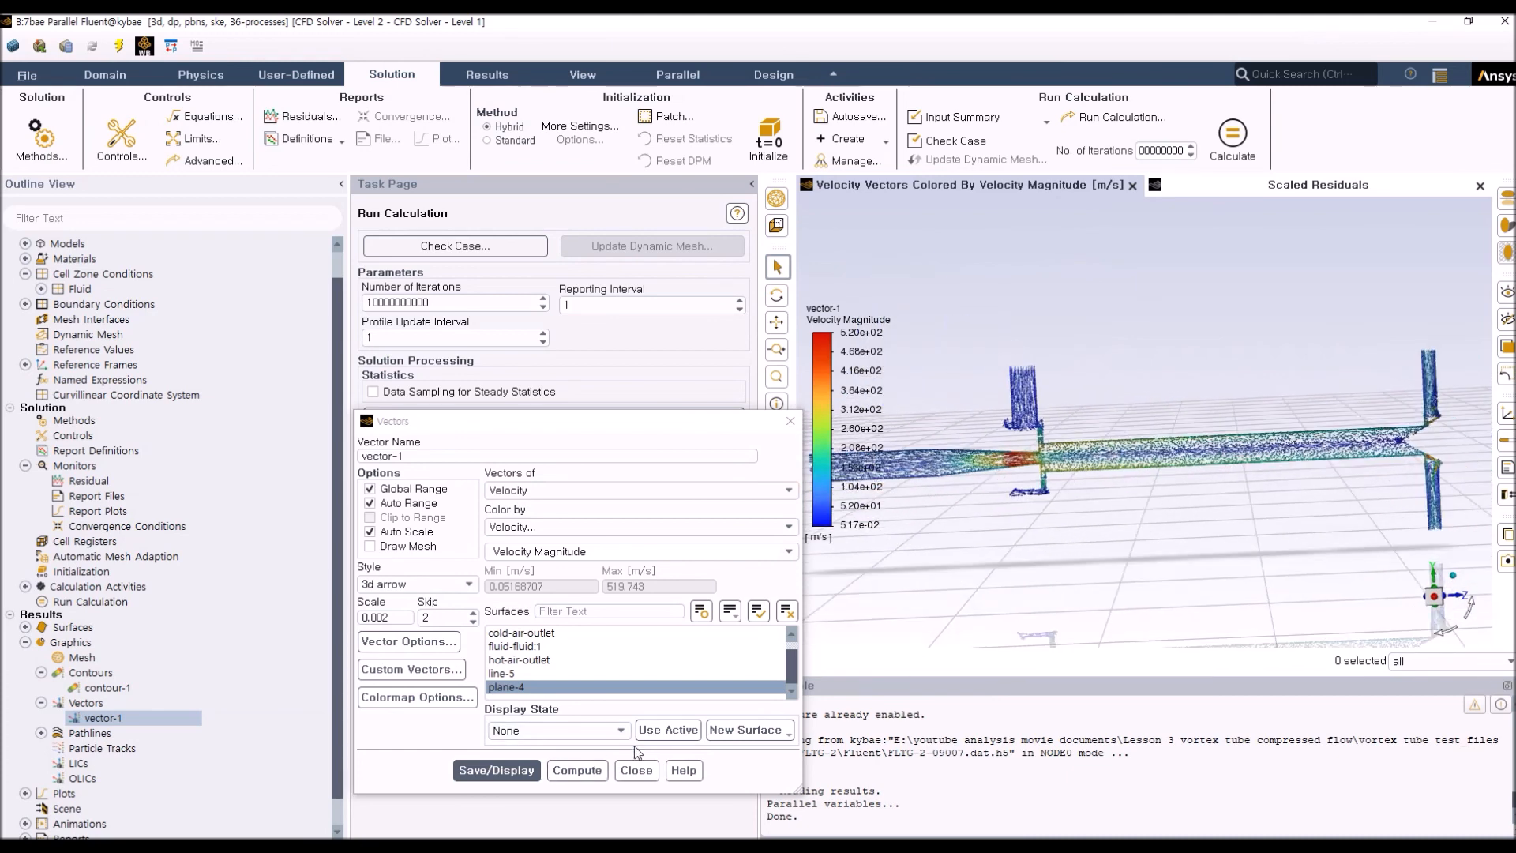
click(636, 770)
Display the existing pathlines-1 released from air-inlet, colored by Particle ID, and move its settings dialog clear of the graphics view
double_click(45, 735)
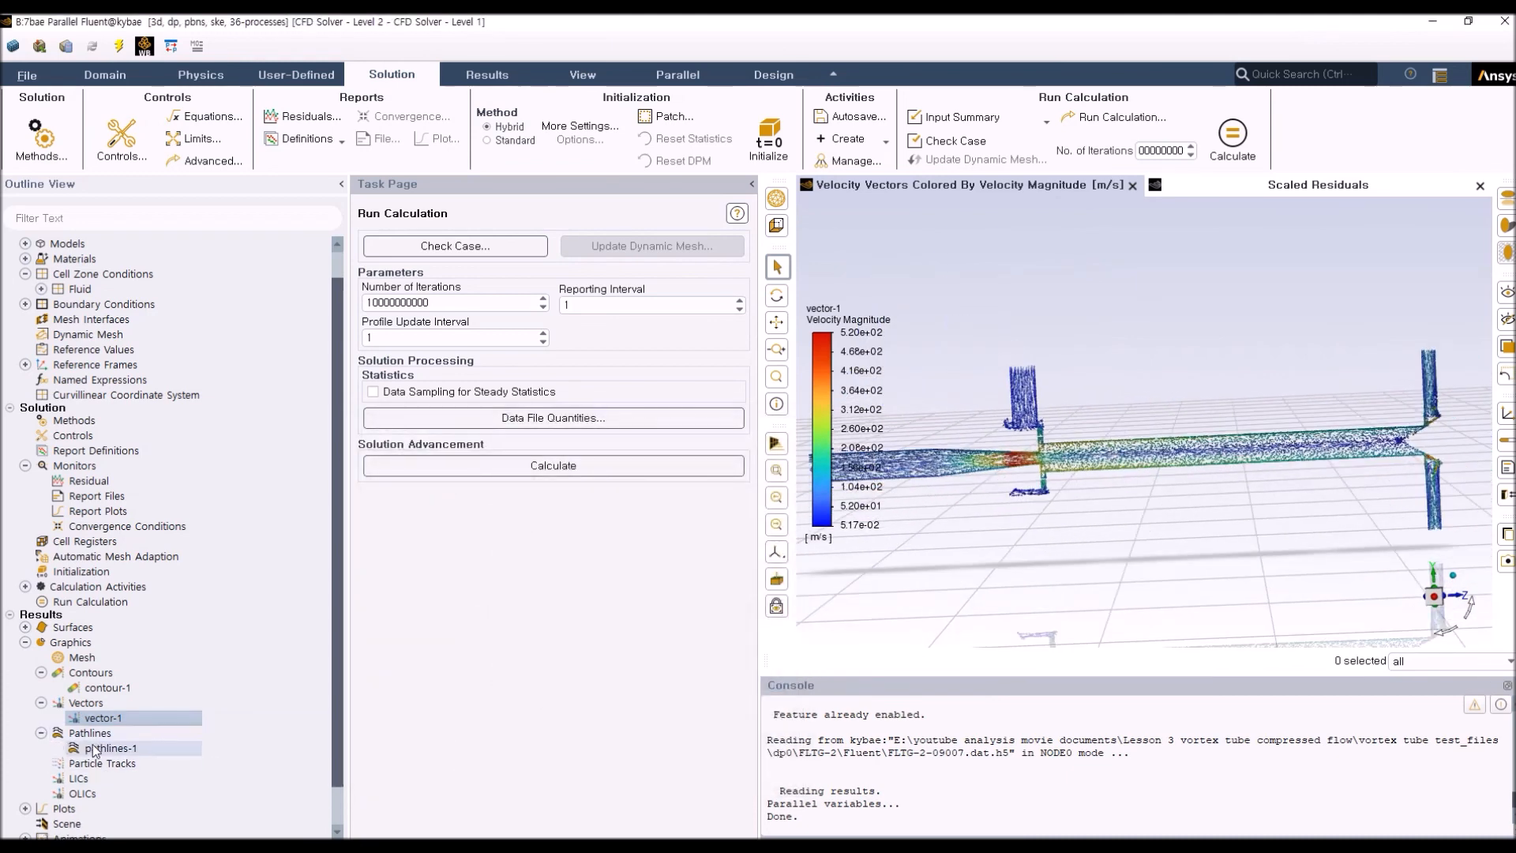
click(545, 779)
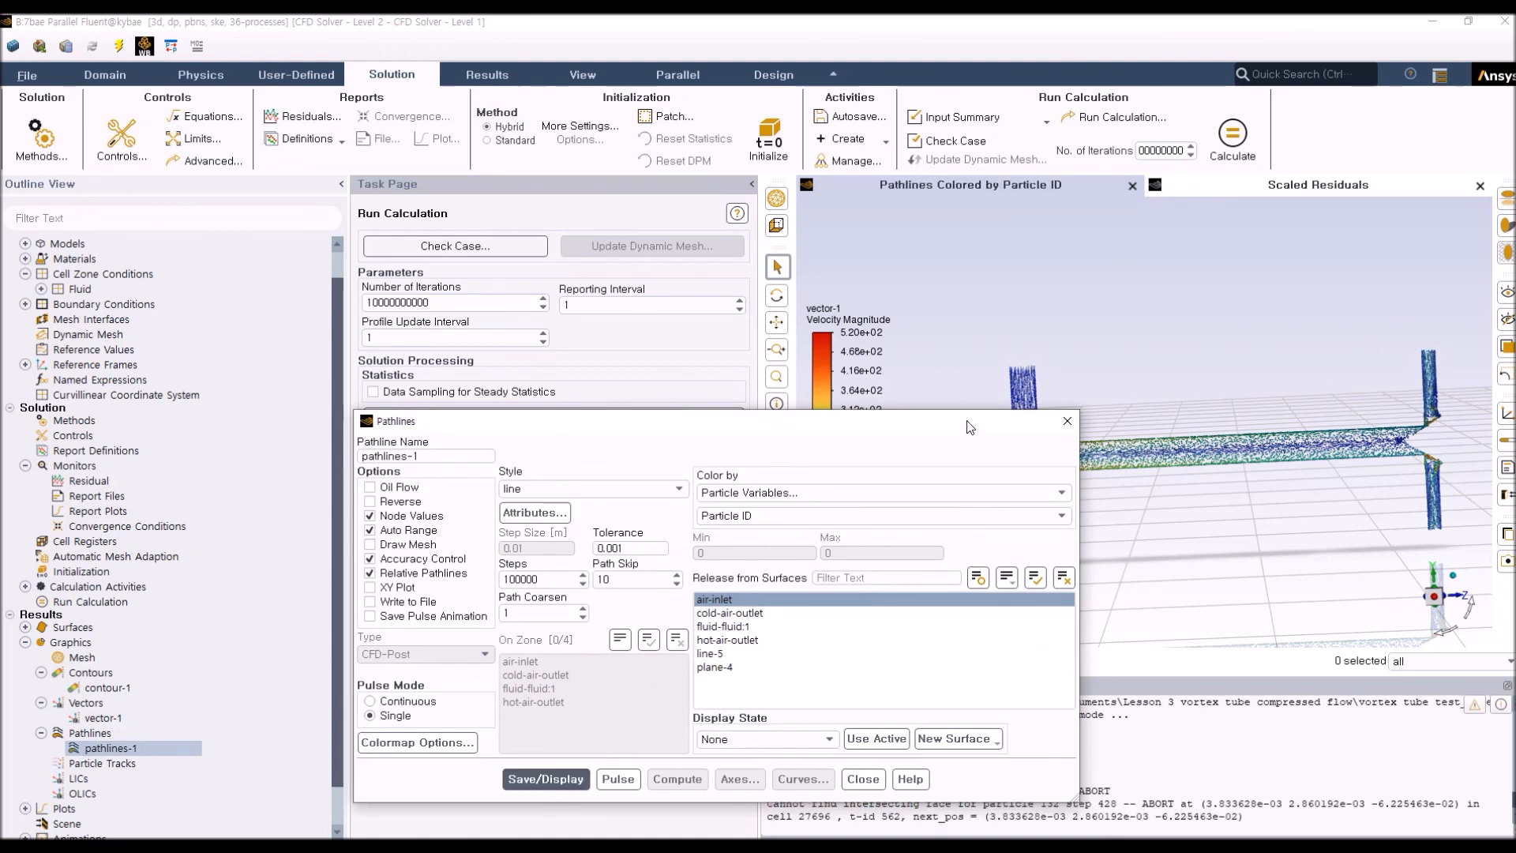
drag(969, 426, 628, 461)
Examine the swirling pathlines from the air inlet through the vortex chamber toward the hot and cold outlets
drag(1029, 489, 1158, 467)
scroll(1158, 467, up, 5)
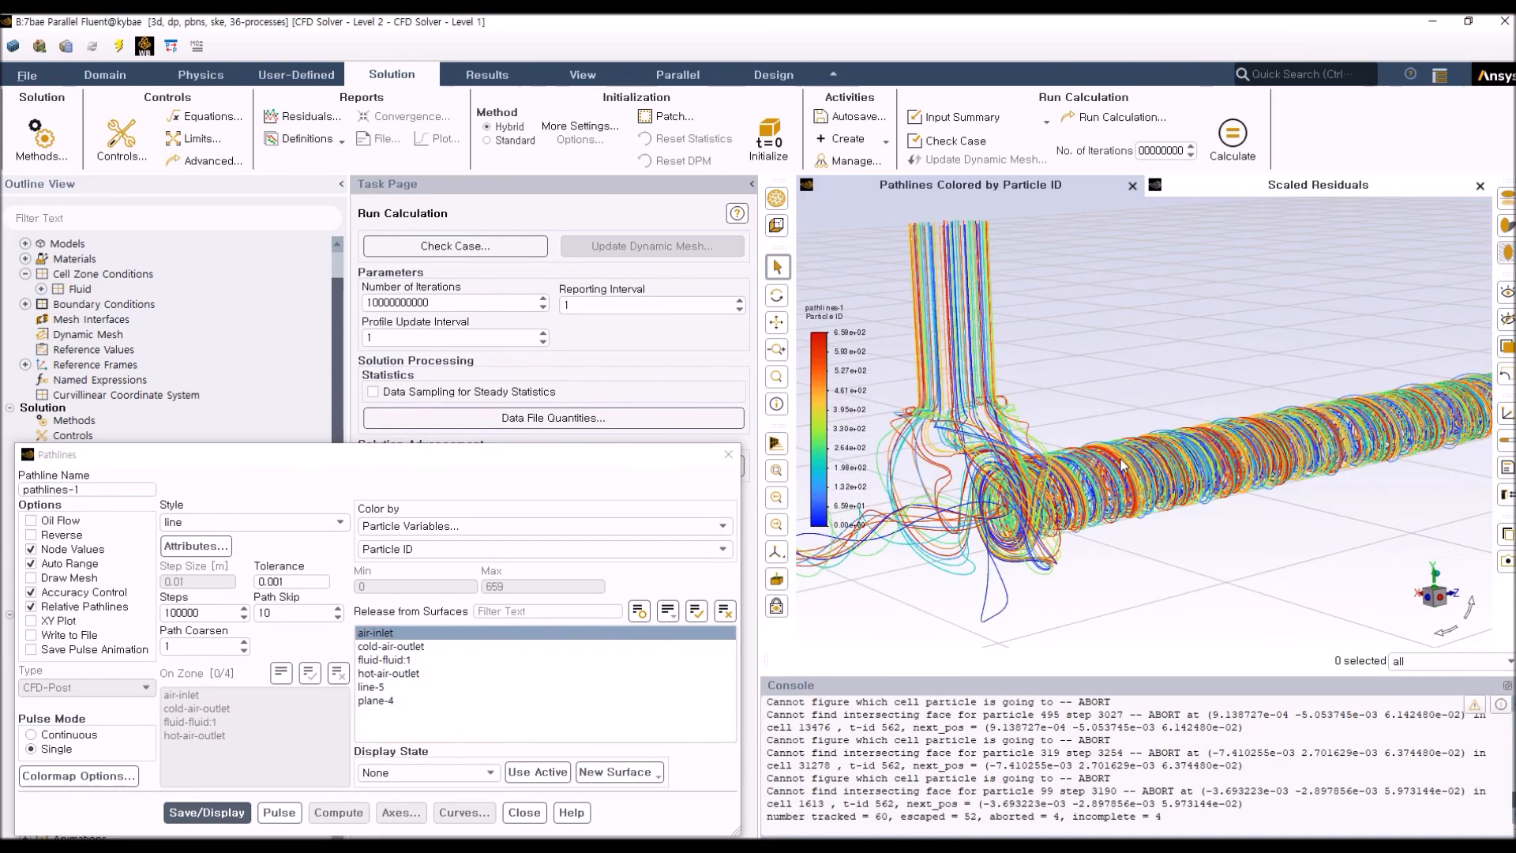
drag(1016, 562, 1005, 487)
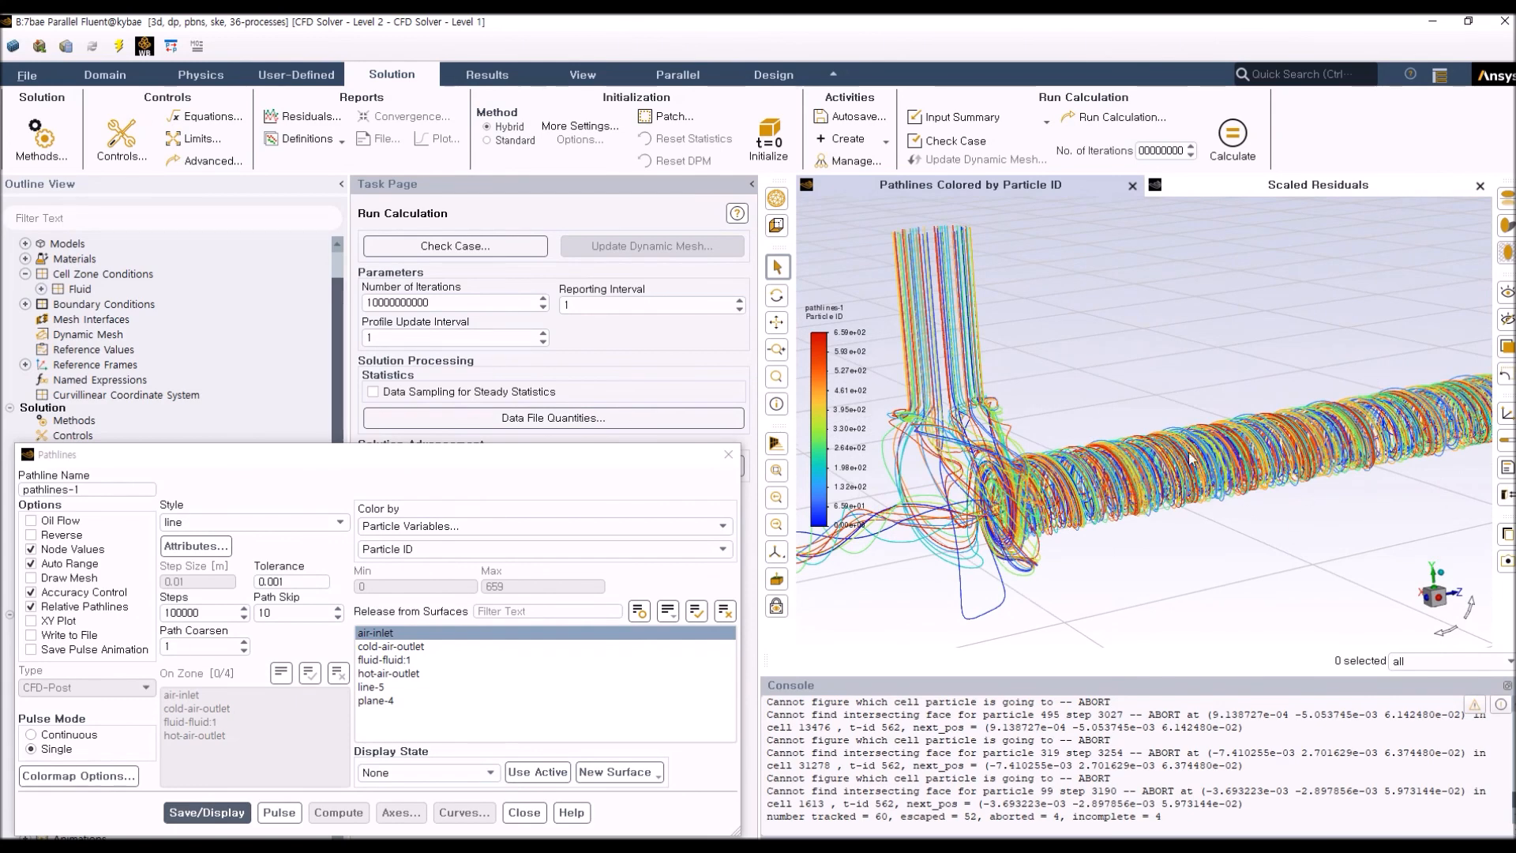
drag(1401, 432, 1025, 537)
middle_drag(1316, 476, 1249, 471)
drag(1249, 476, 1401, 424)
drag(1359, 559, 1415, 382)
drag(1284, 409, 1208, 437)
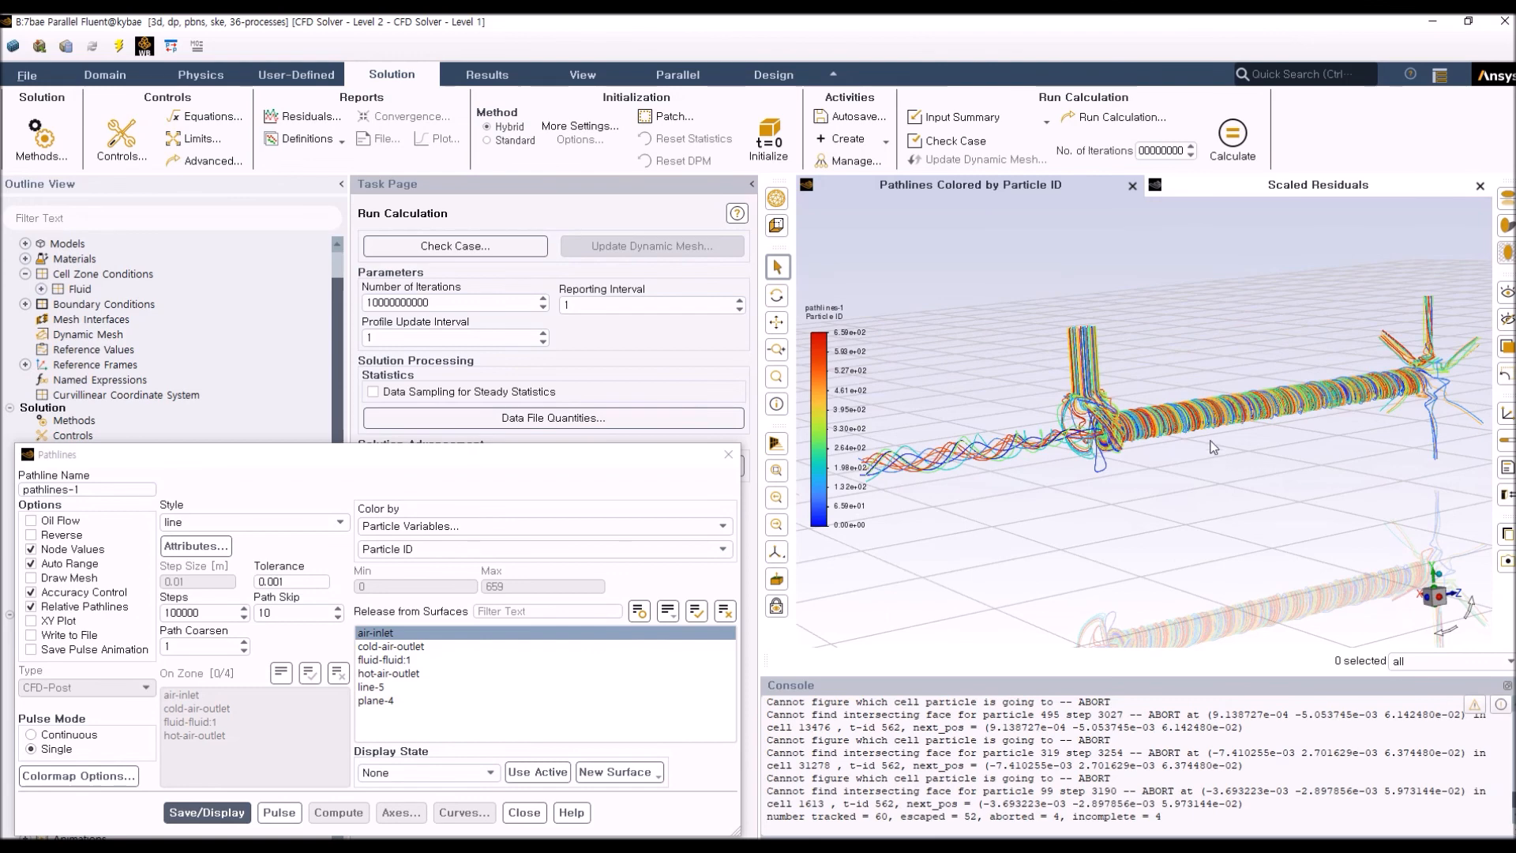
drag(1212, 442, 1240, 453)
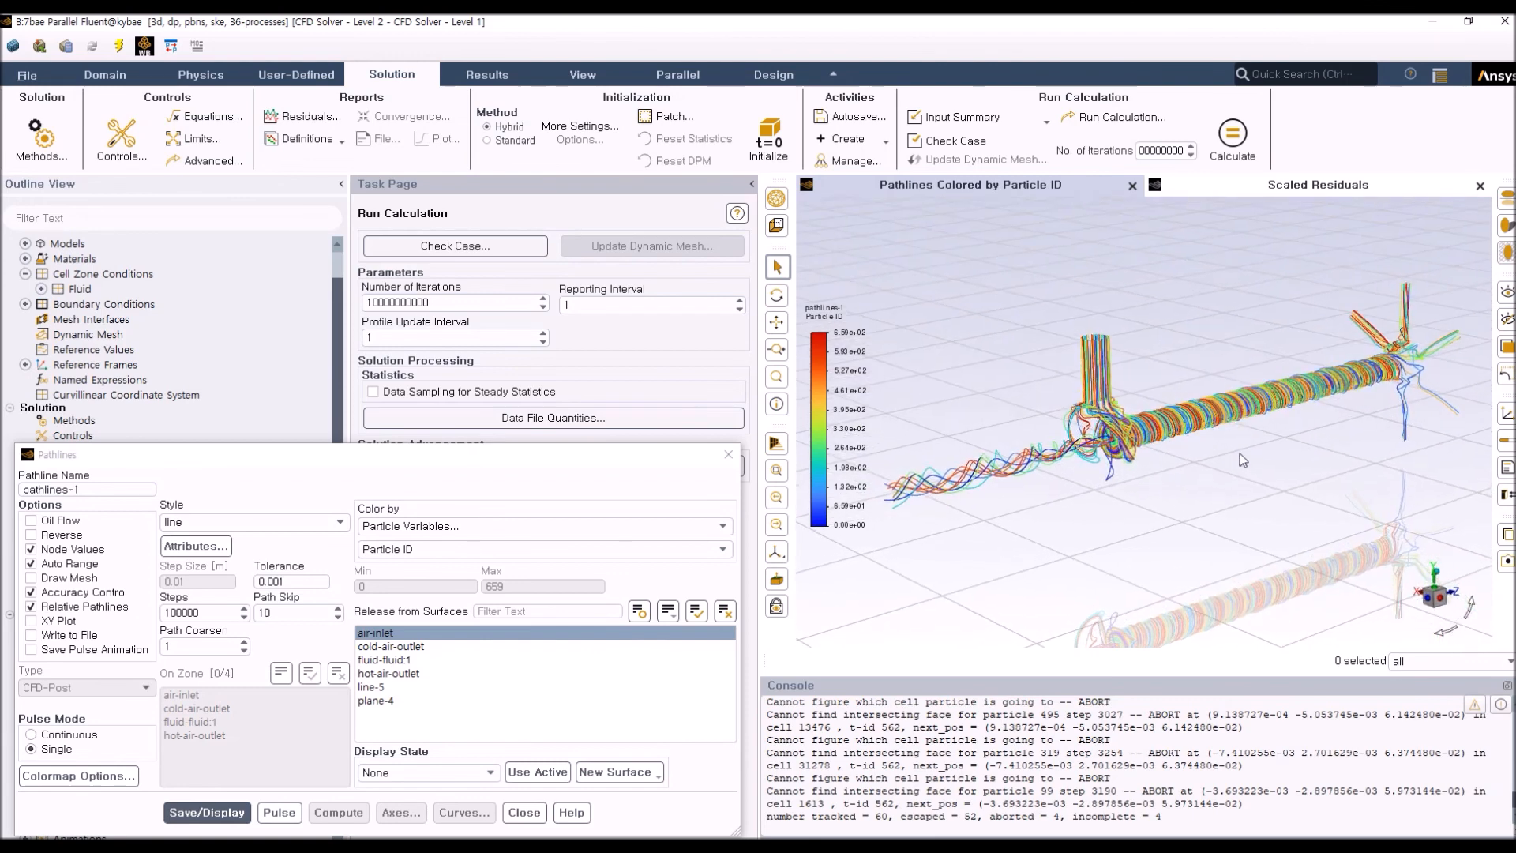